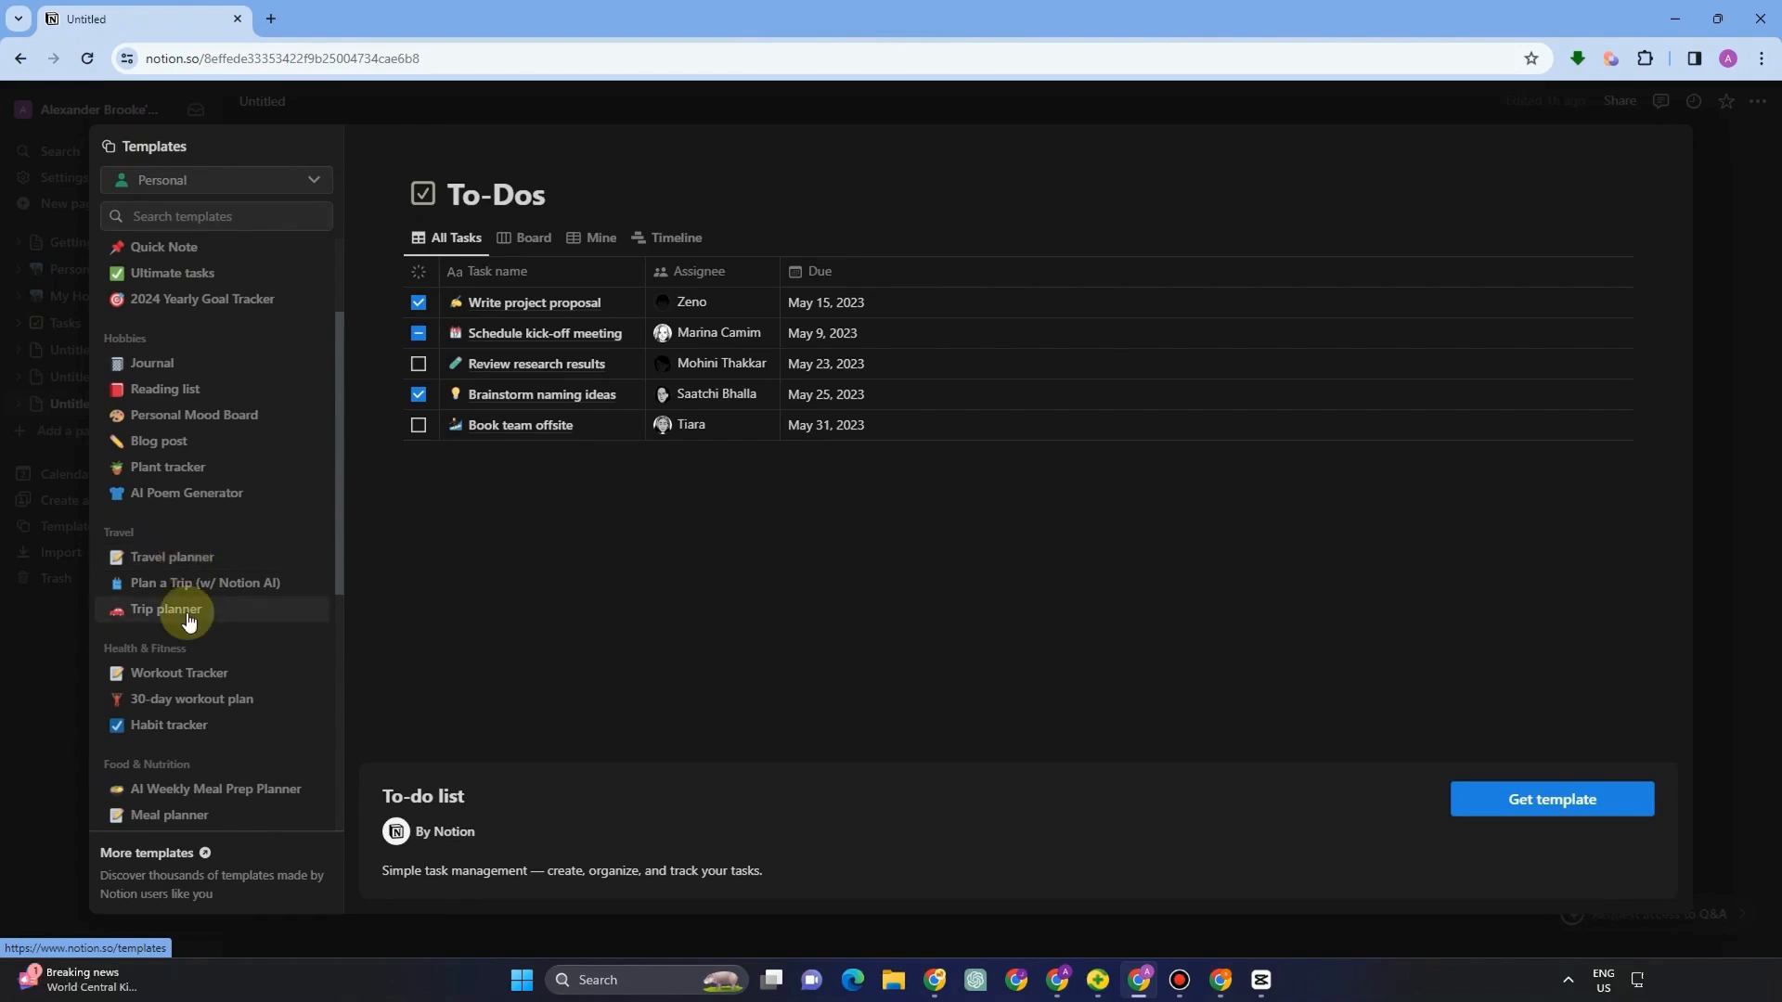
Step: Preview the Travel planner and Plan a Trip (w/ Notion AI) templates, looking through the content of each
left_click(182, 562)
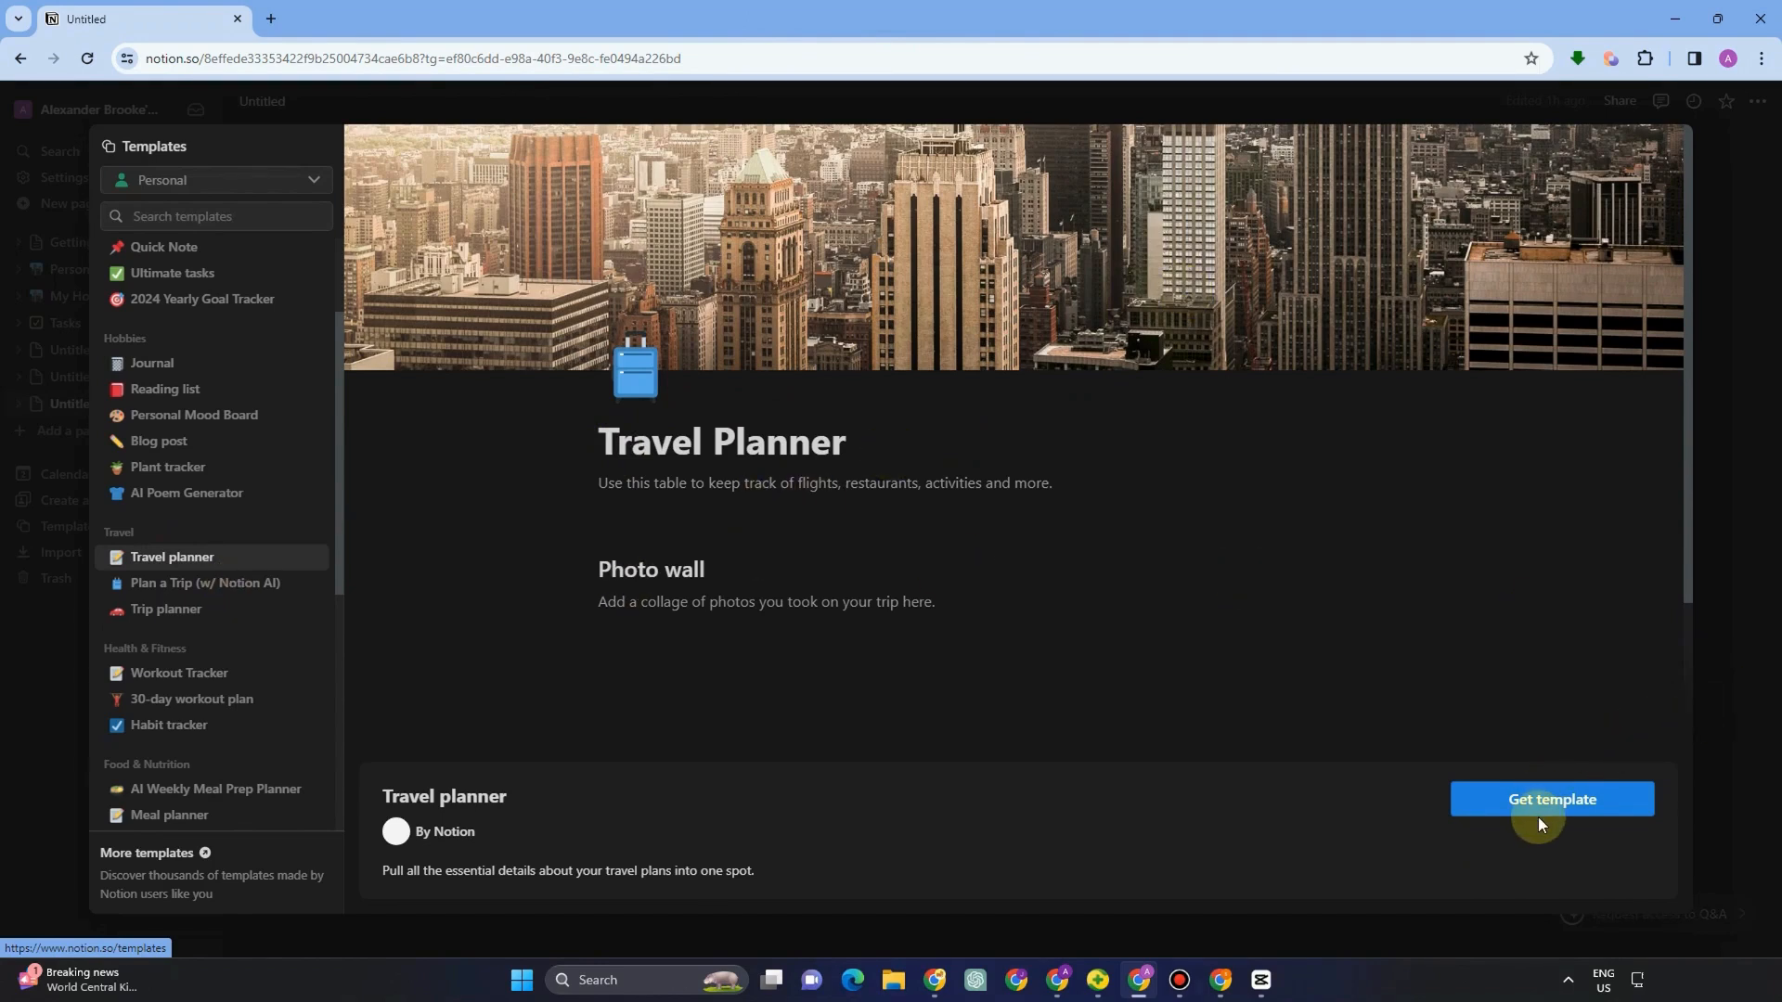
scroll(984, 621, "down", 5)
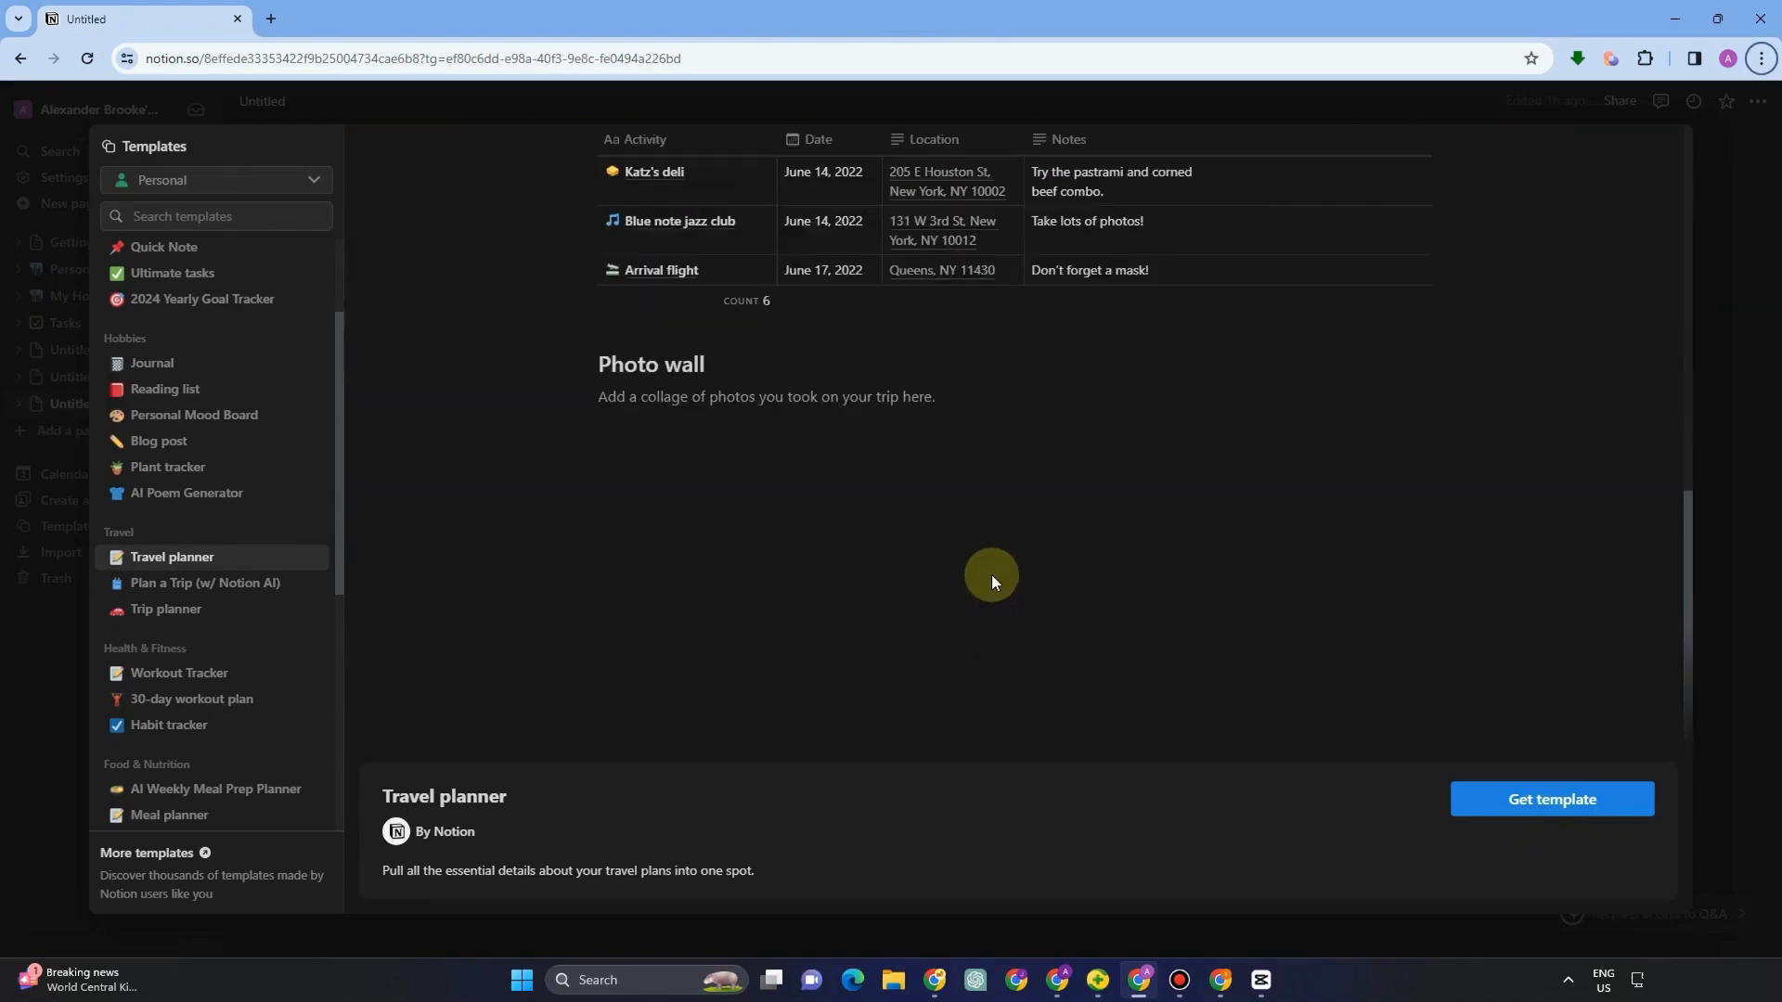
scroll(993, 572, "up", 3)
scroll(993, 572, "up", 5)
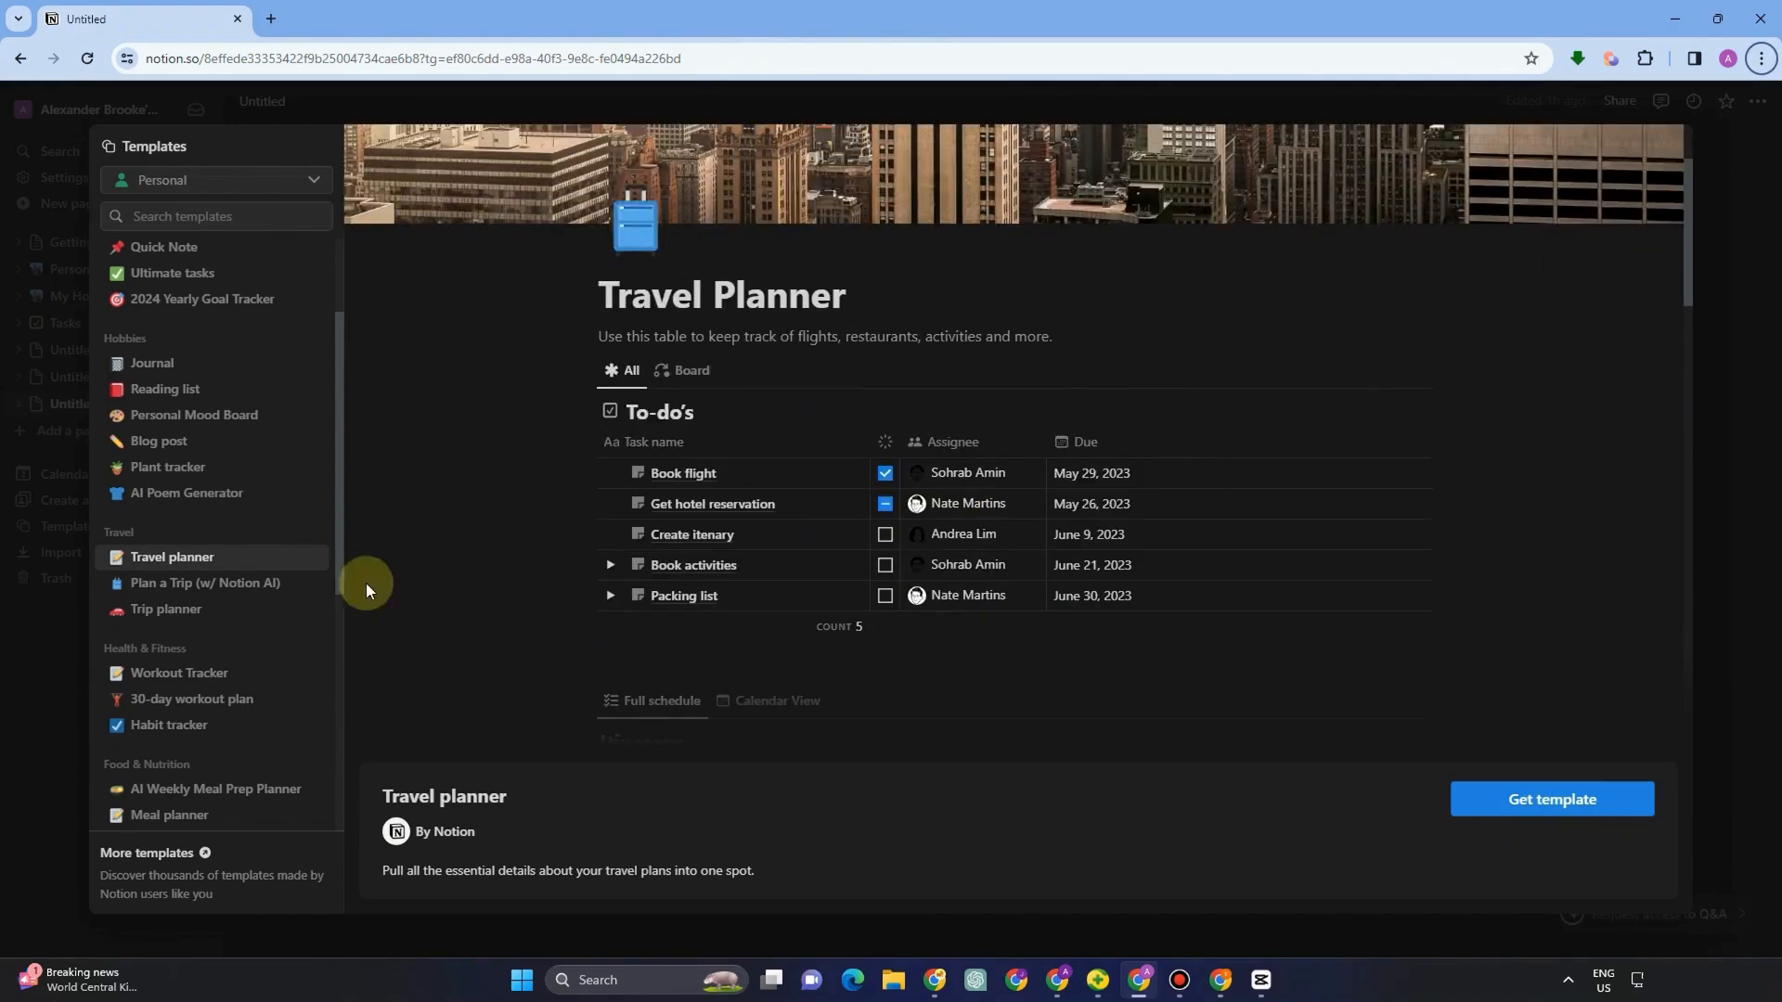
left_click(257, 595)
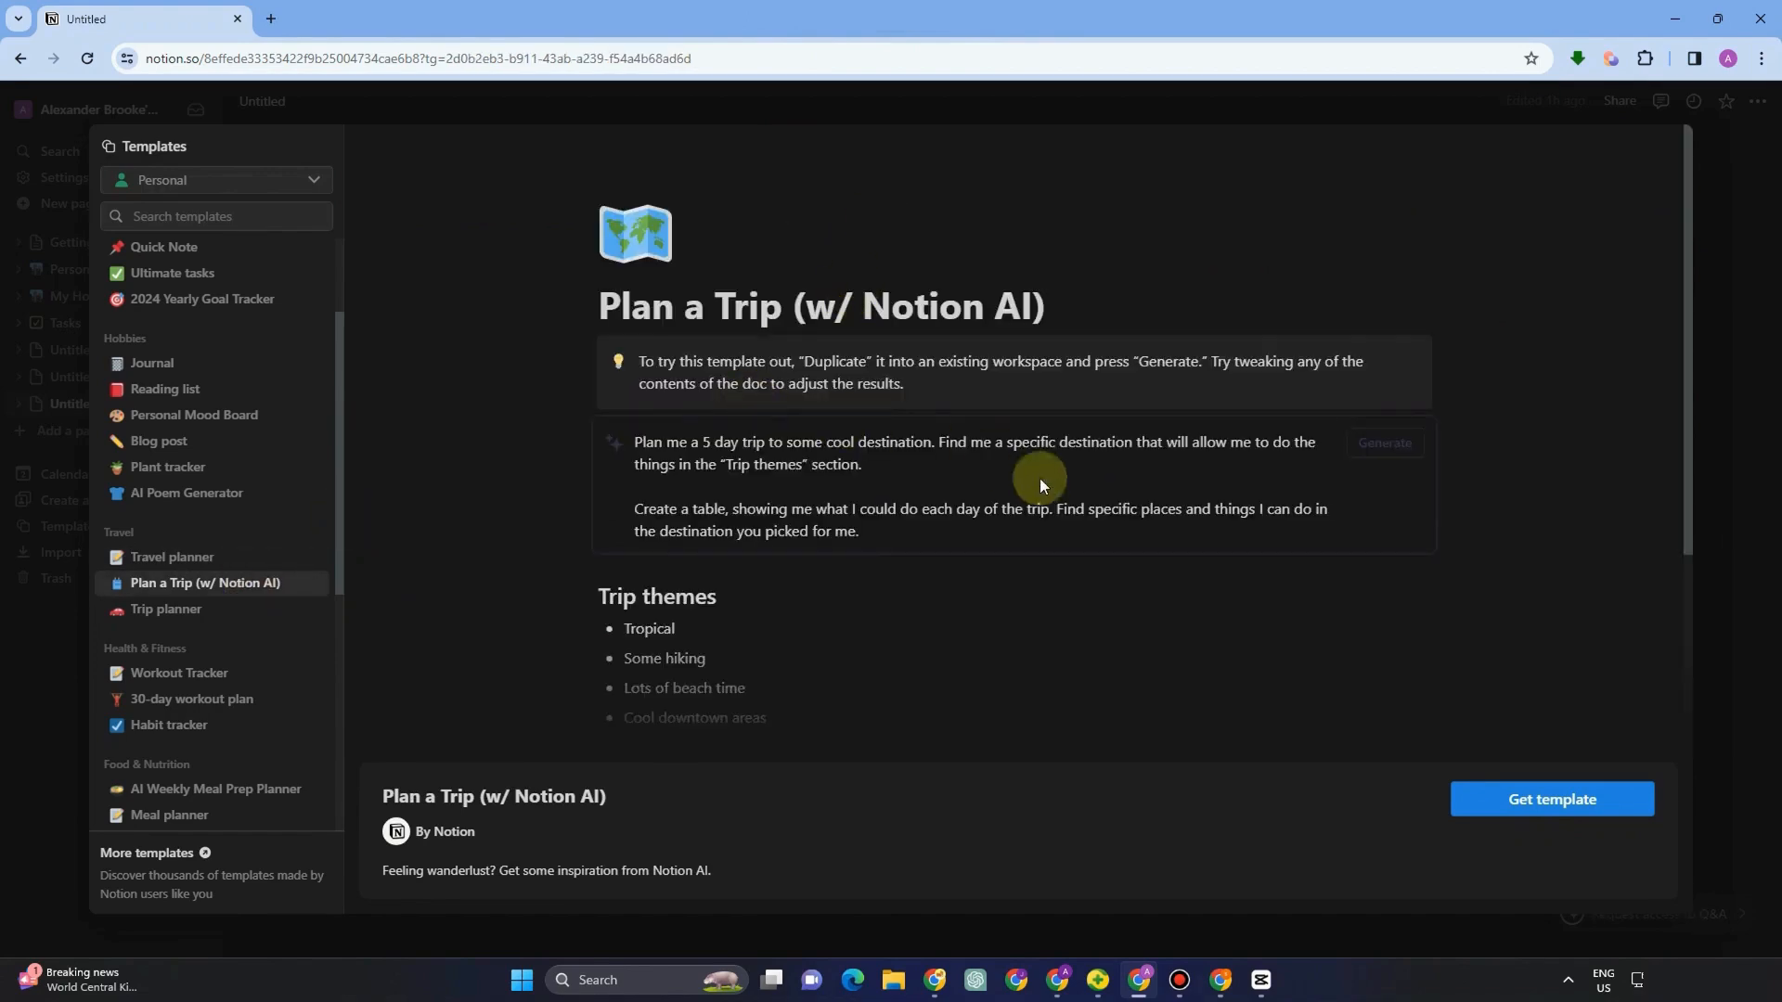
scroll(960, 489, "down", 3)
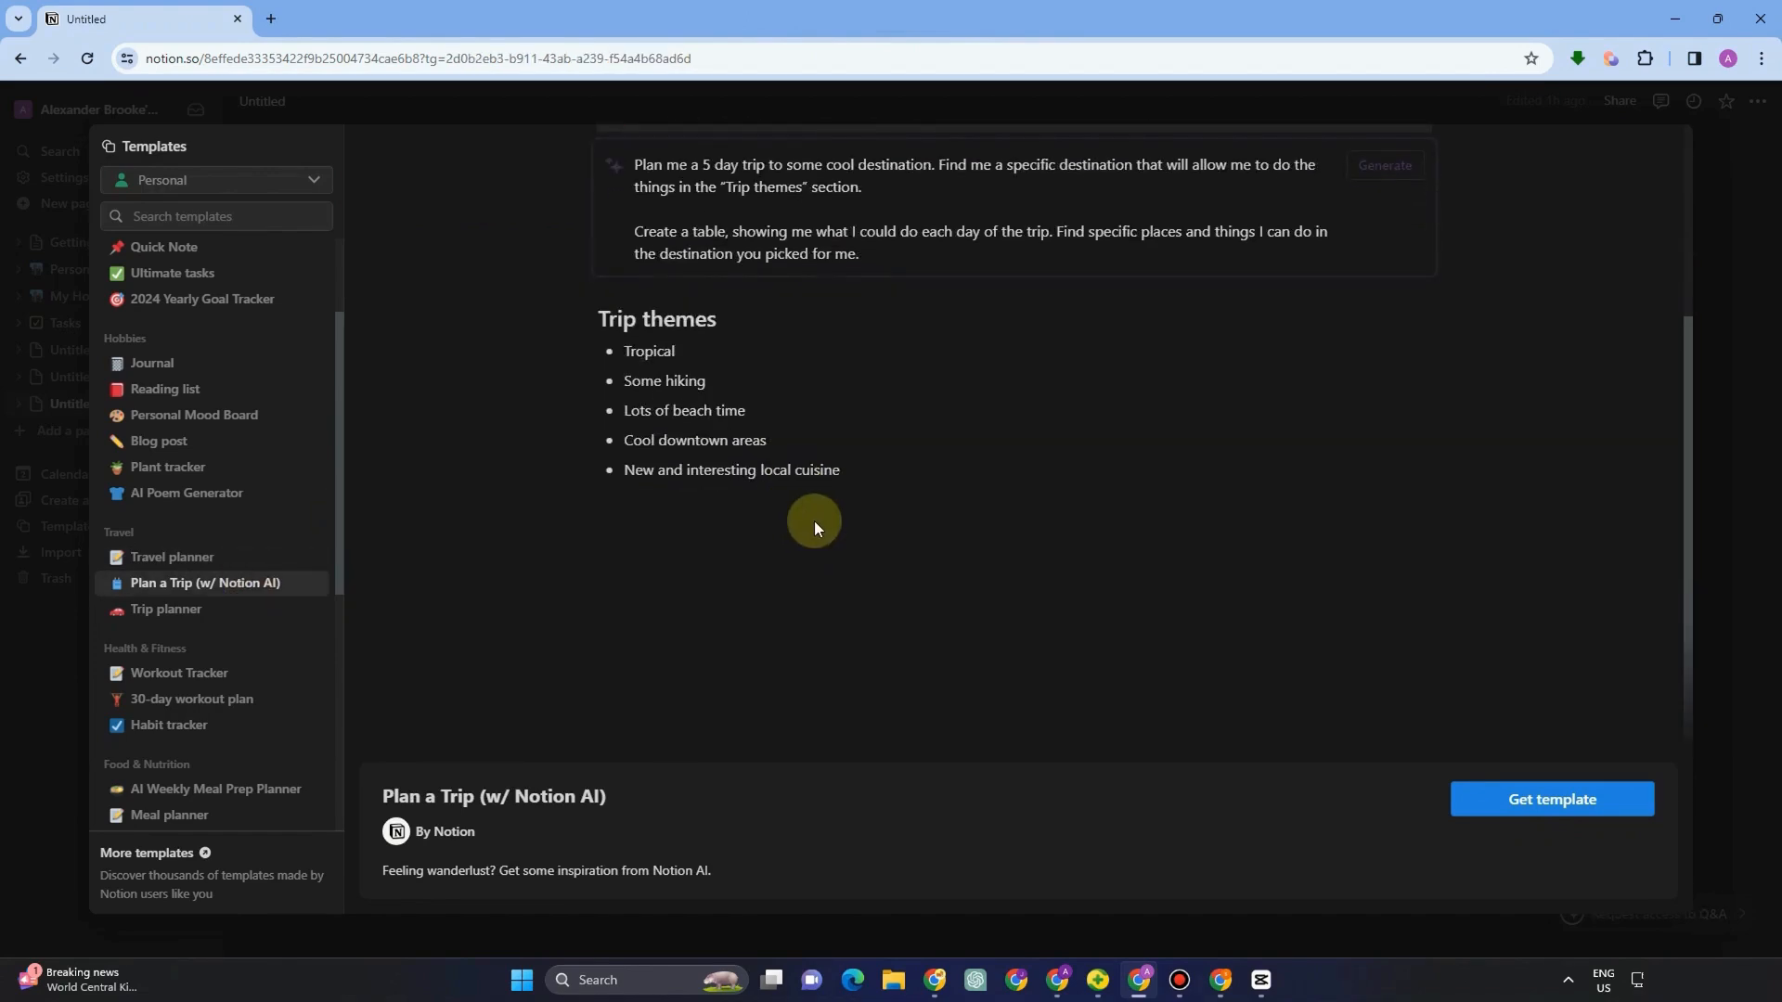
scroll(815, 521, "up", 2)
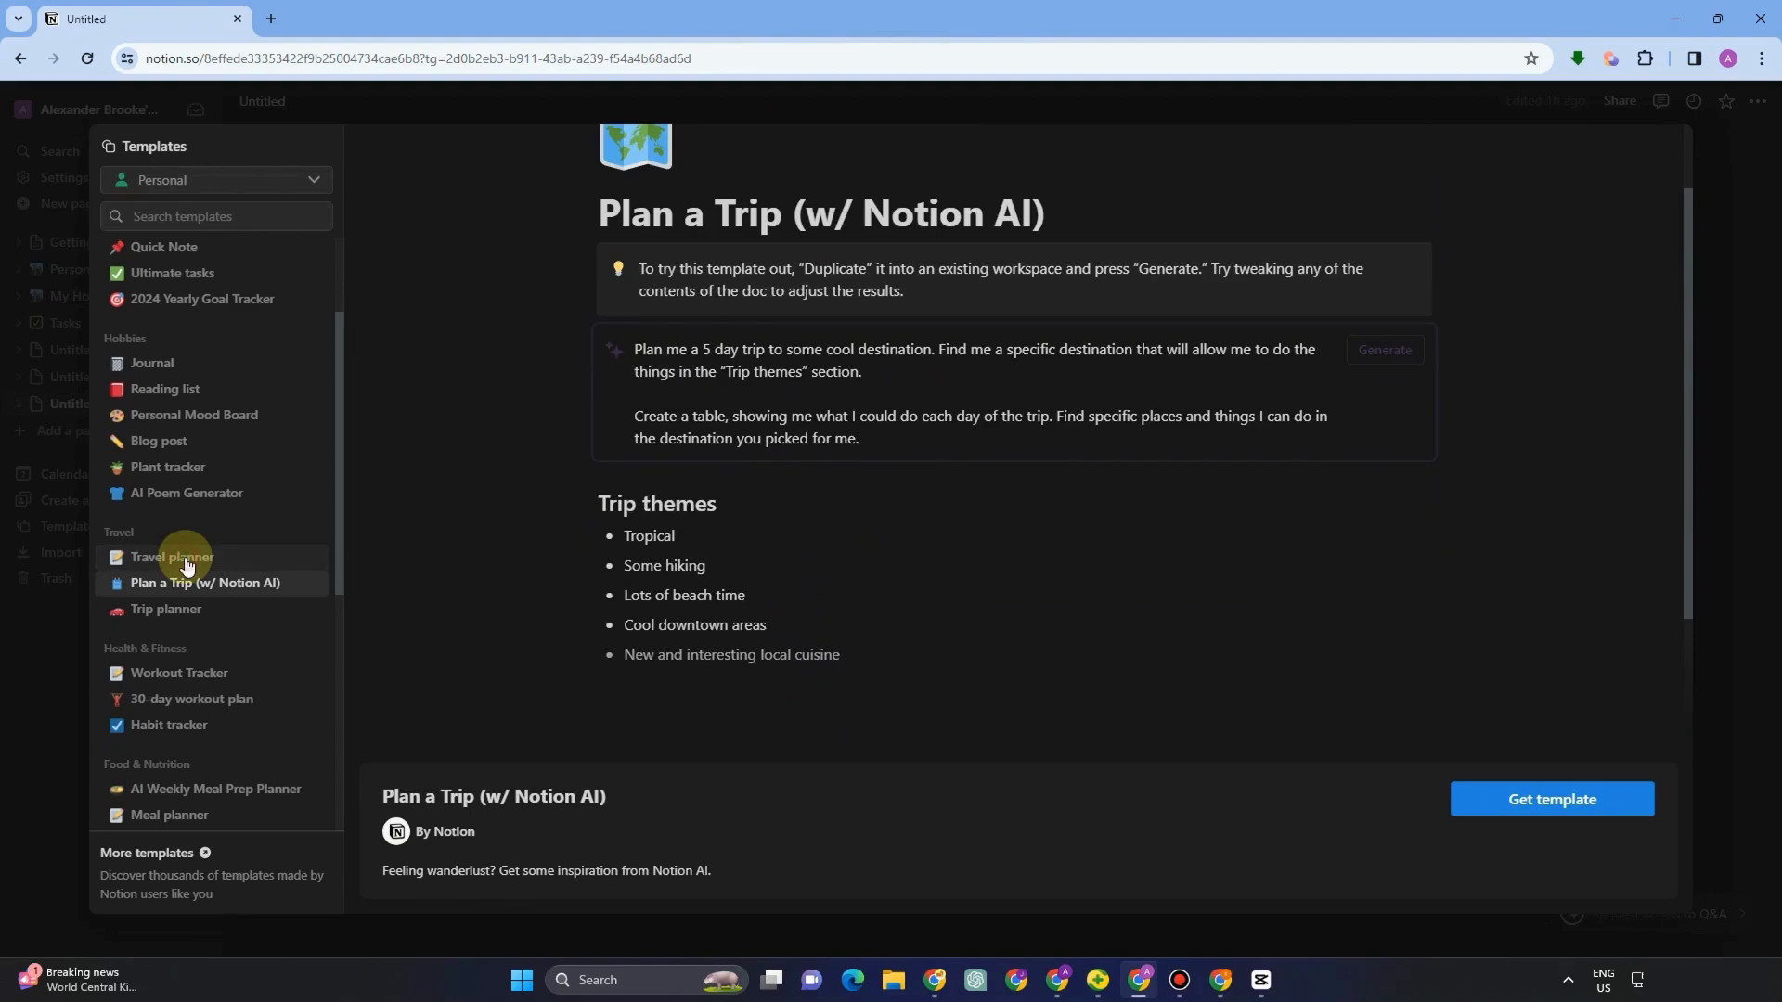
Step: Add the Travel planner template to the workspace as a new page
left_click(187, 565)
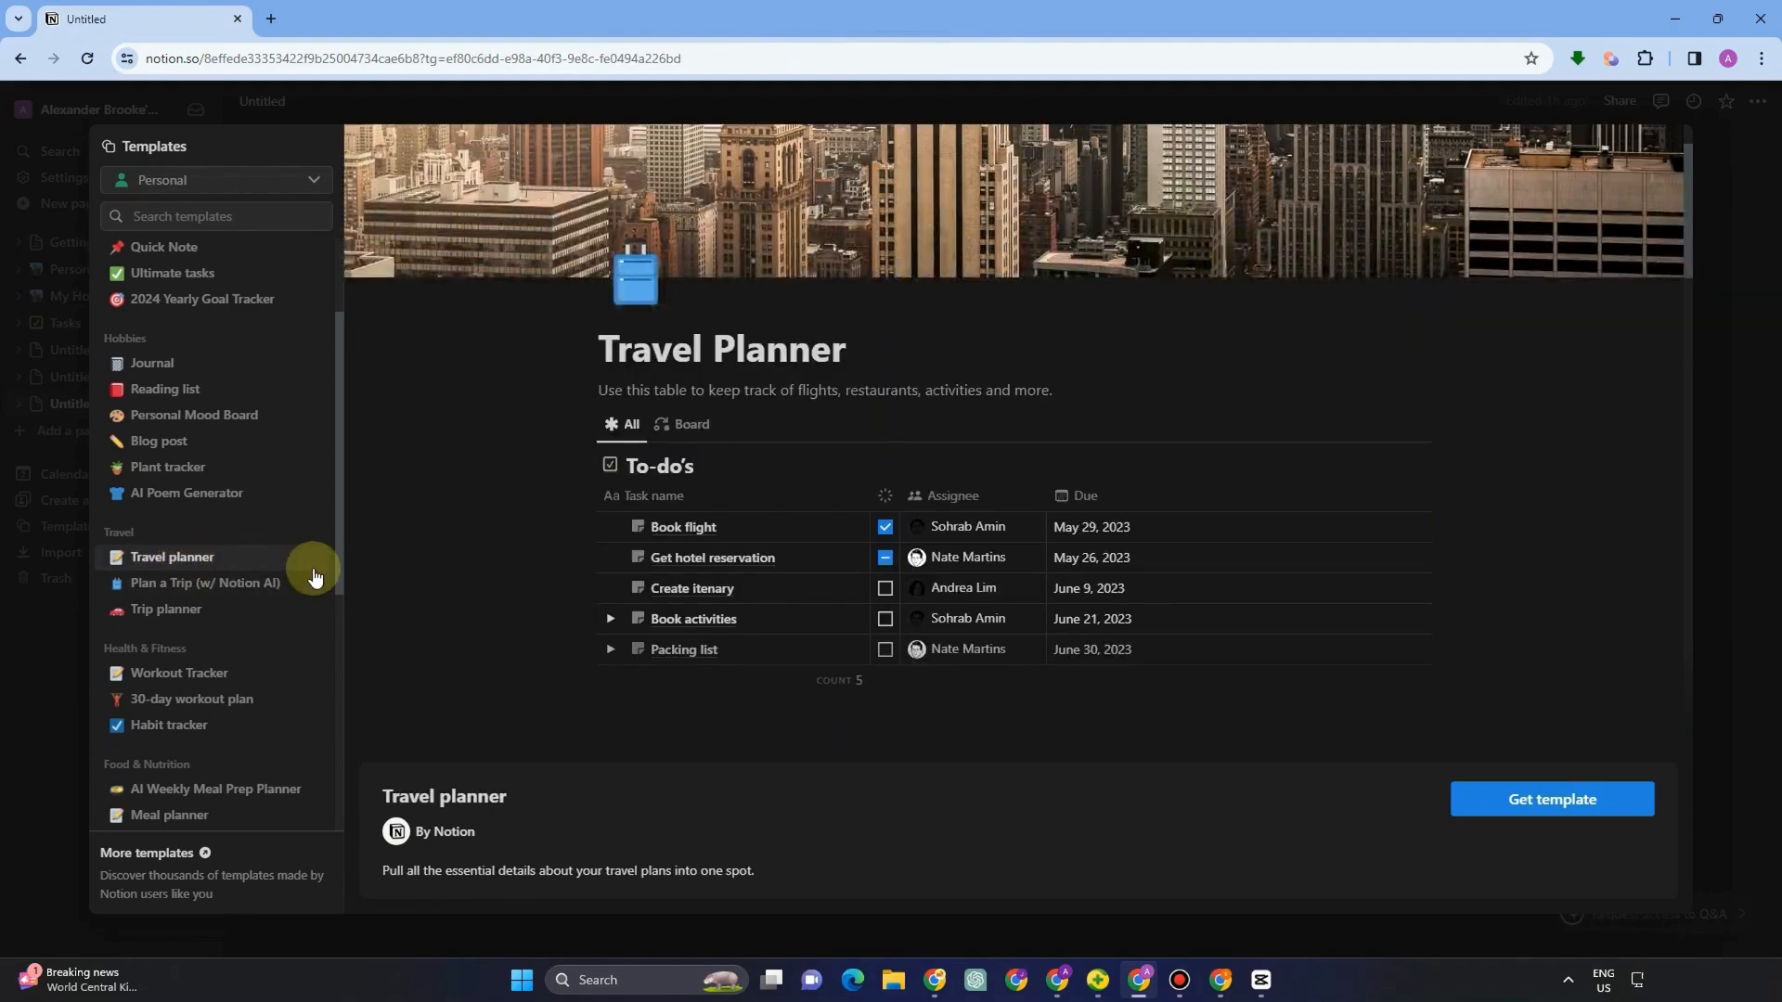
left_click(1557, 804)
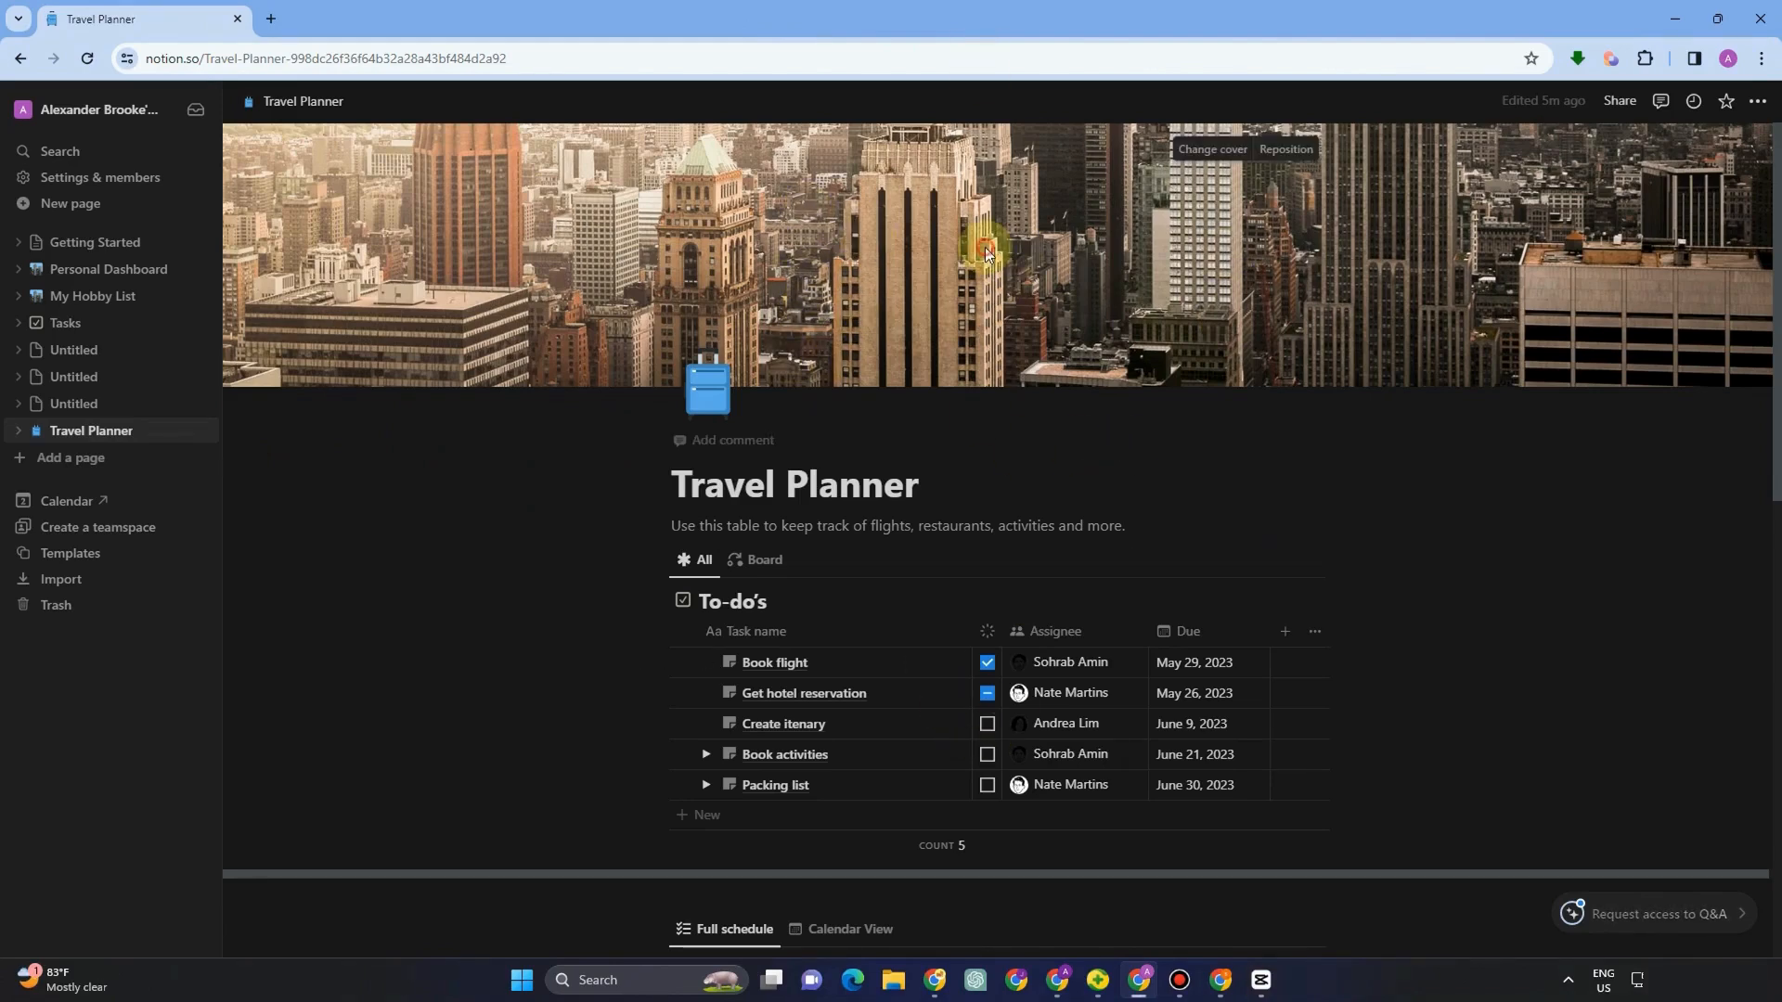
Step: Look through the upload, link and Unsplash sources for the page cover and search Unsplash for travel
left_click(1212, 150)
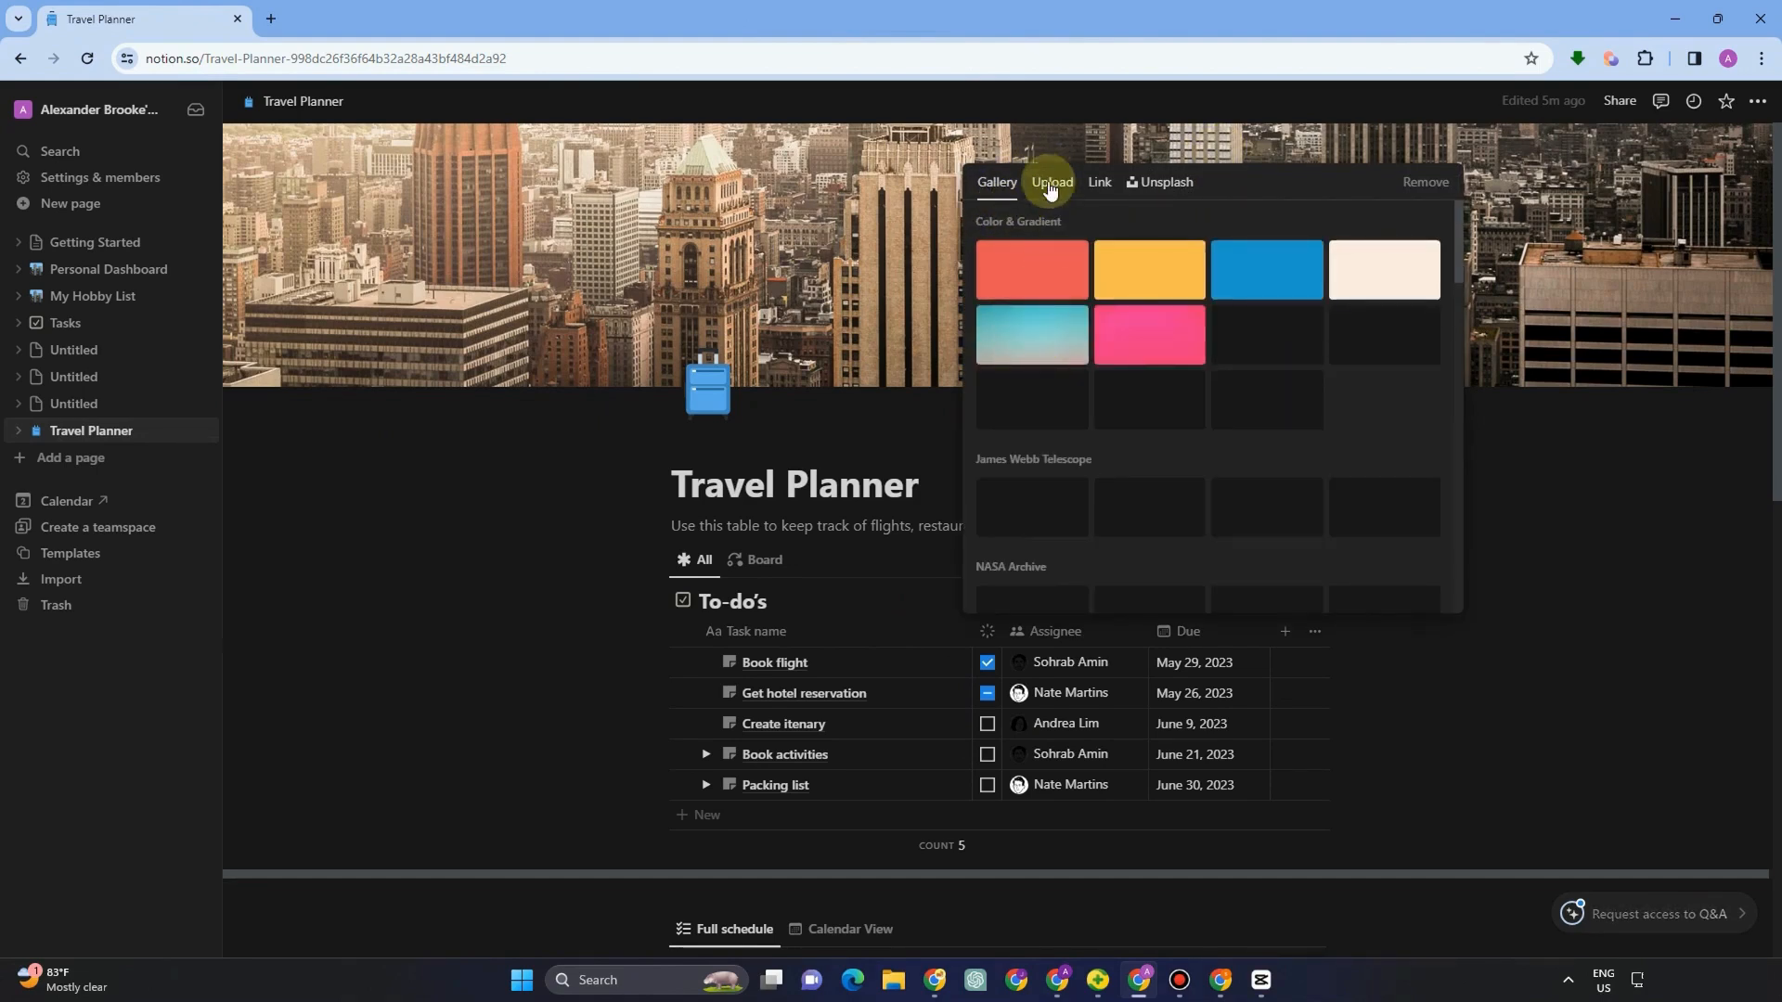
left_click(1050, 186)
left_click(1099, 182)
left_click(1162, 184)
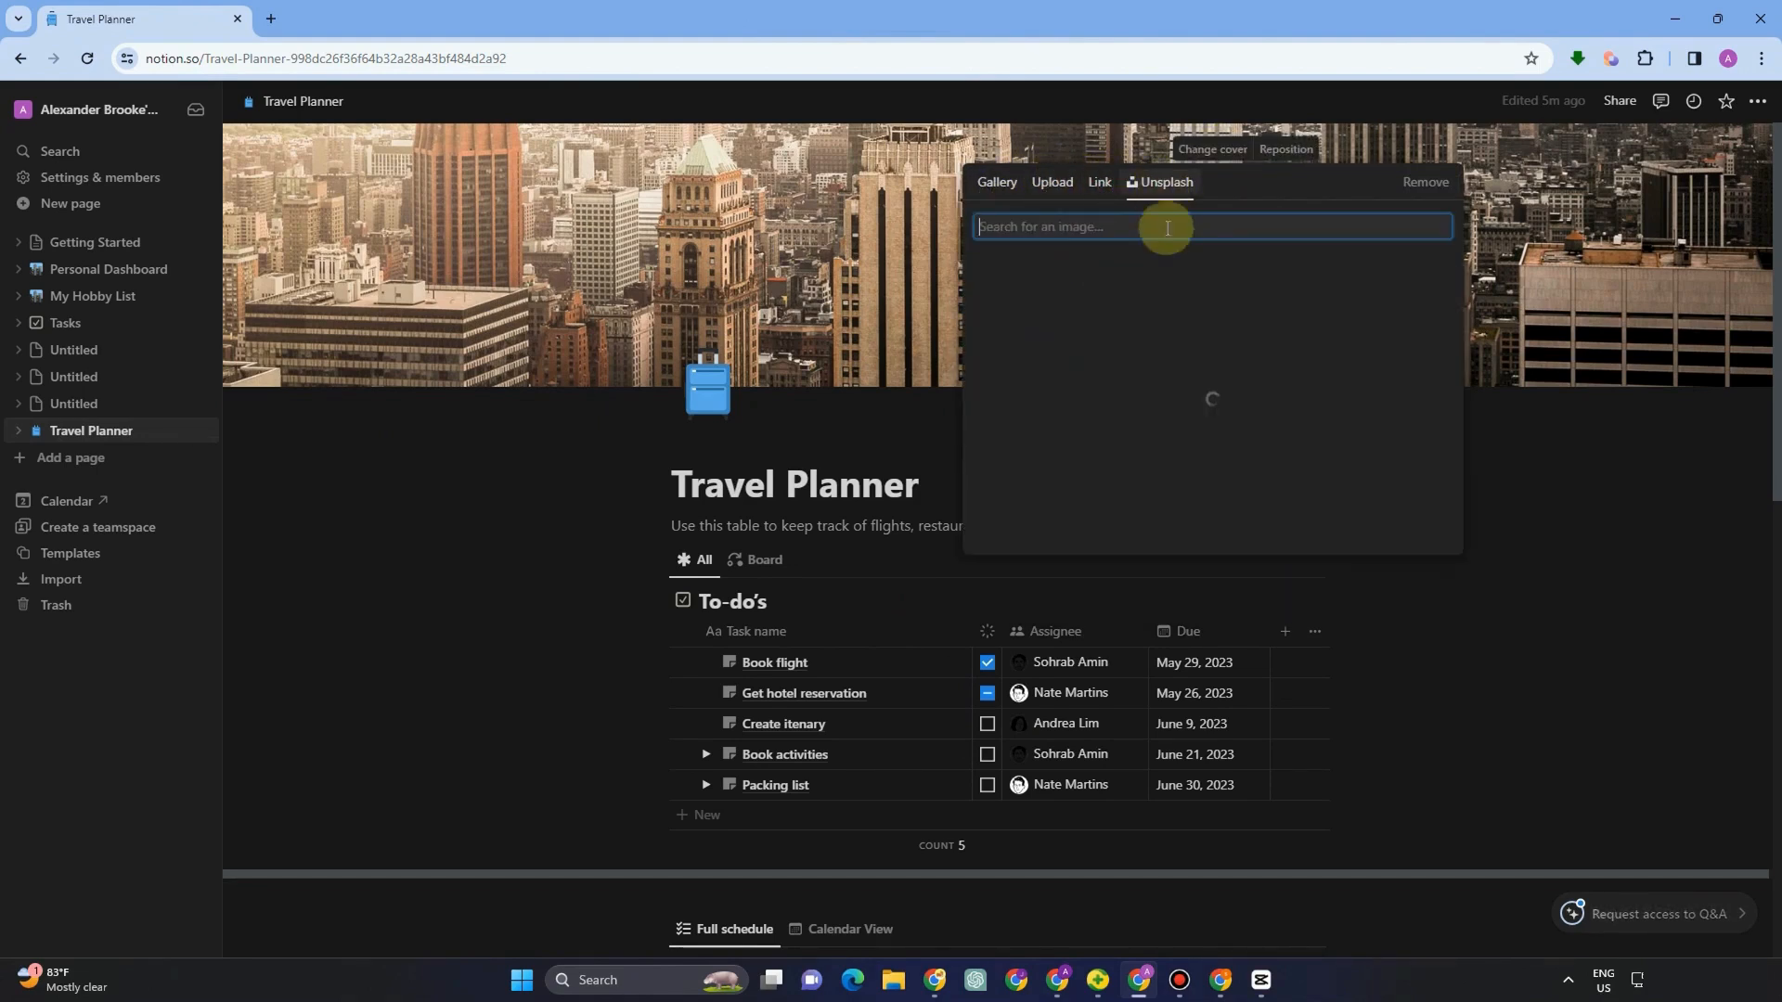
type("tr")
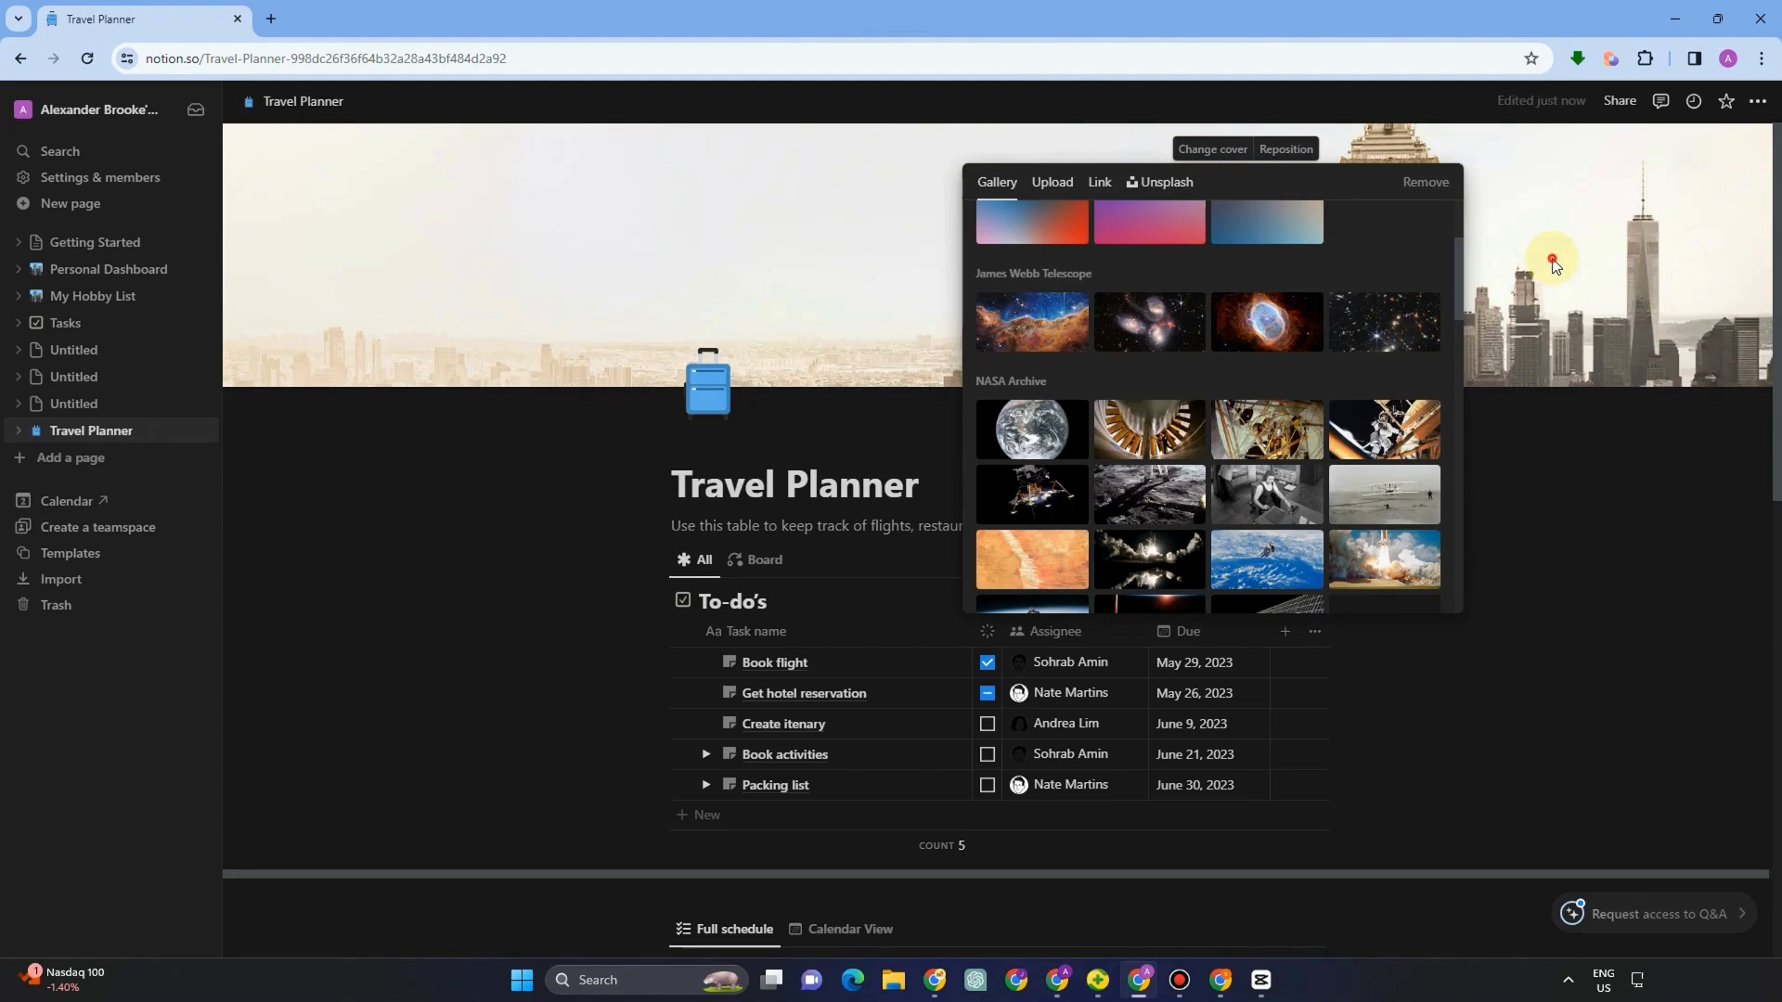
Step: Reposition the city skyline cover image of the Travel Planner page and save its position
left_click(1553, 261)
left_click(1285, 150)
left_click_drag(955, 236, 1002, 165)
left_click_drag(1020, 290, 1034, 333)
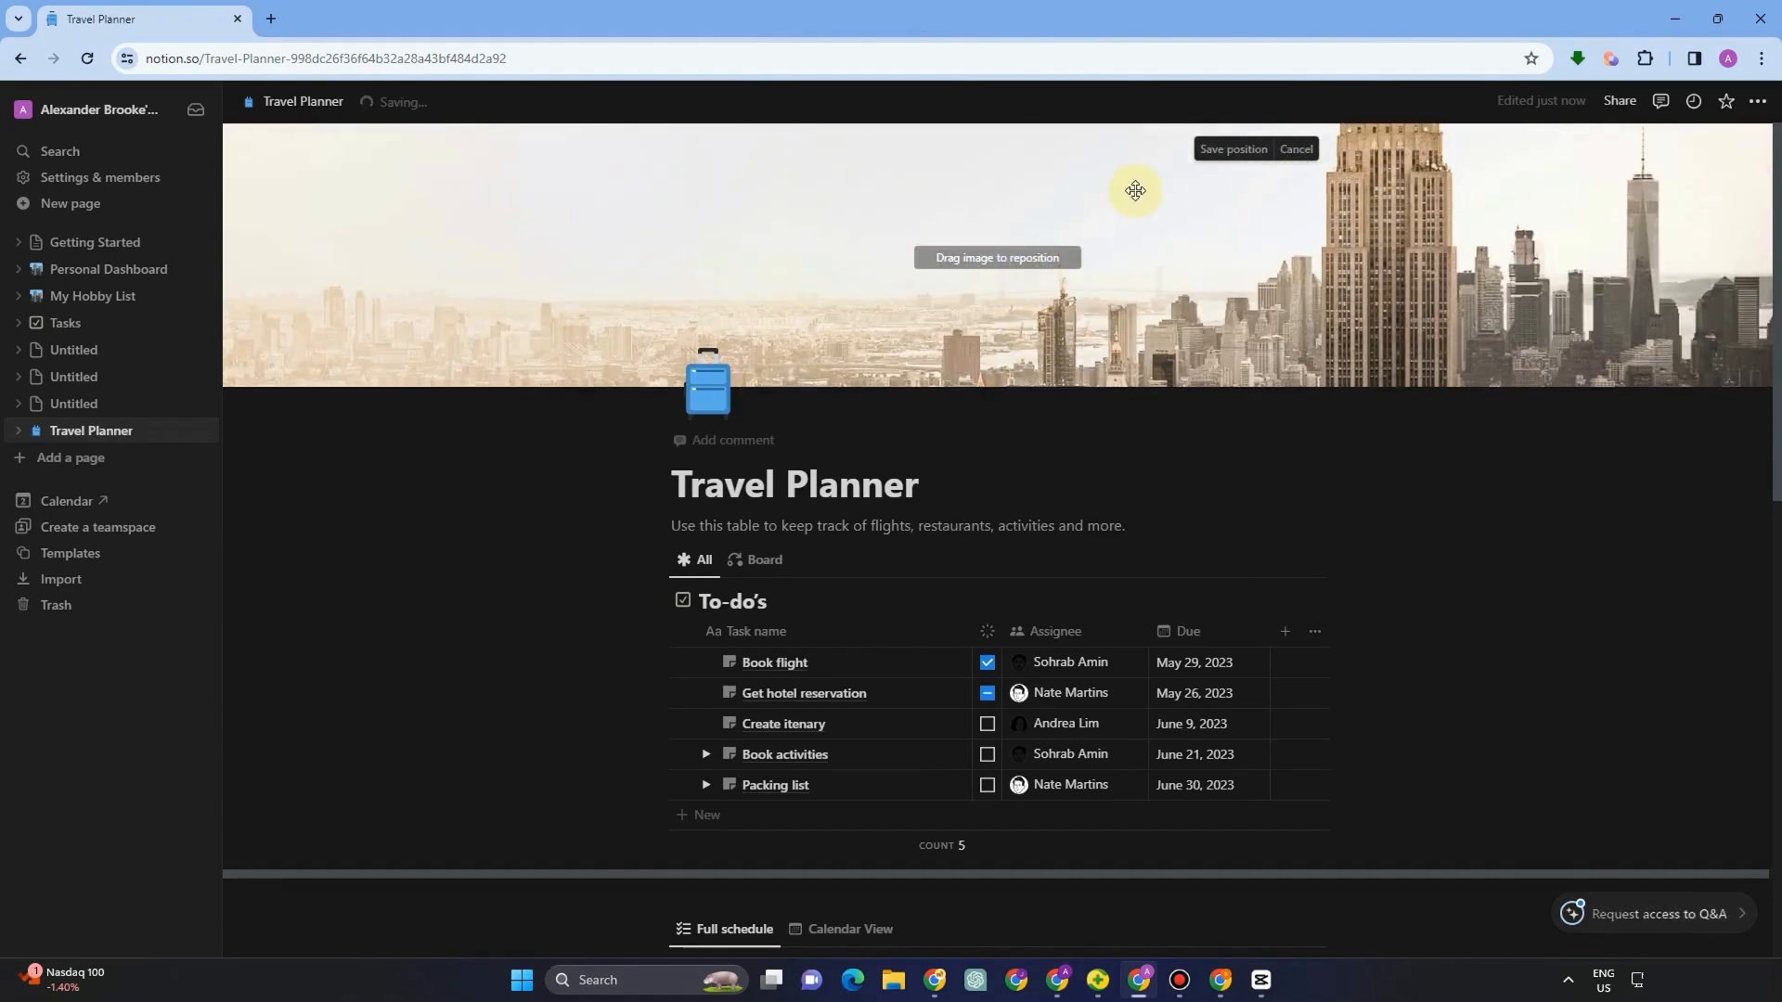
left_click(1219, 150)
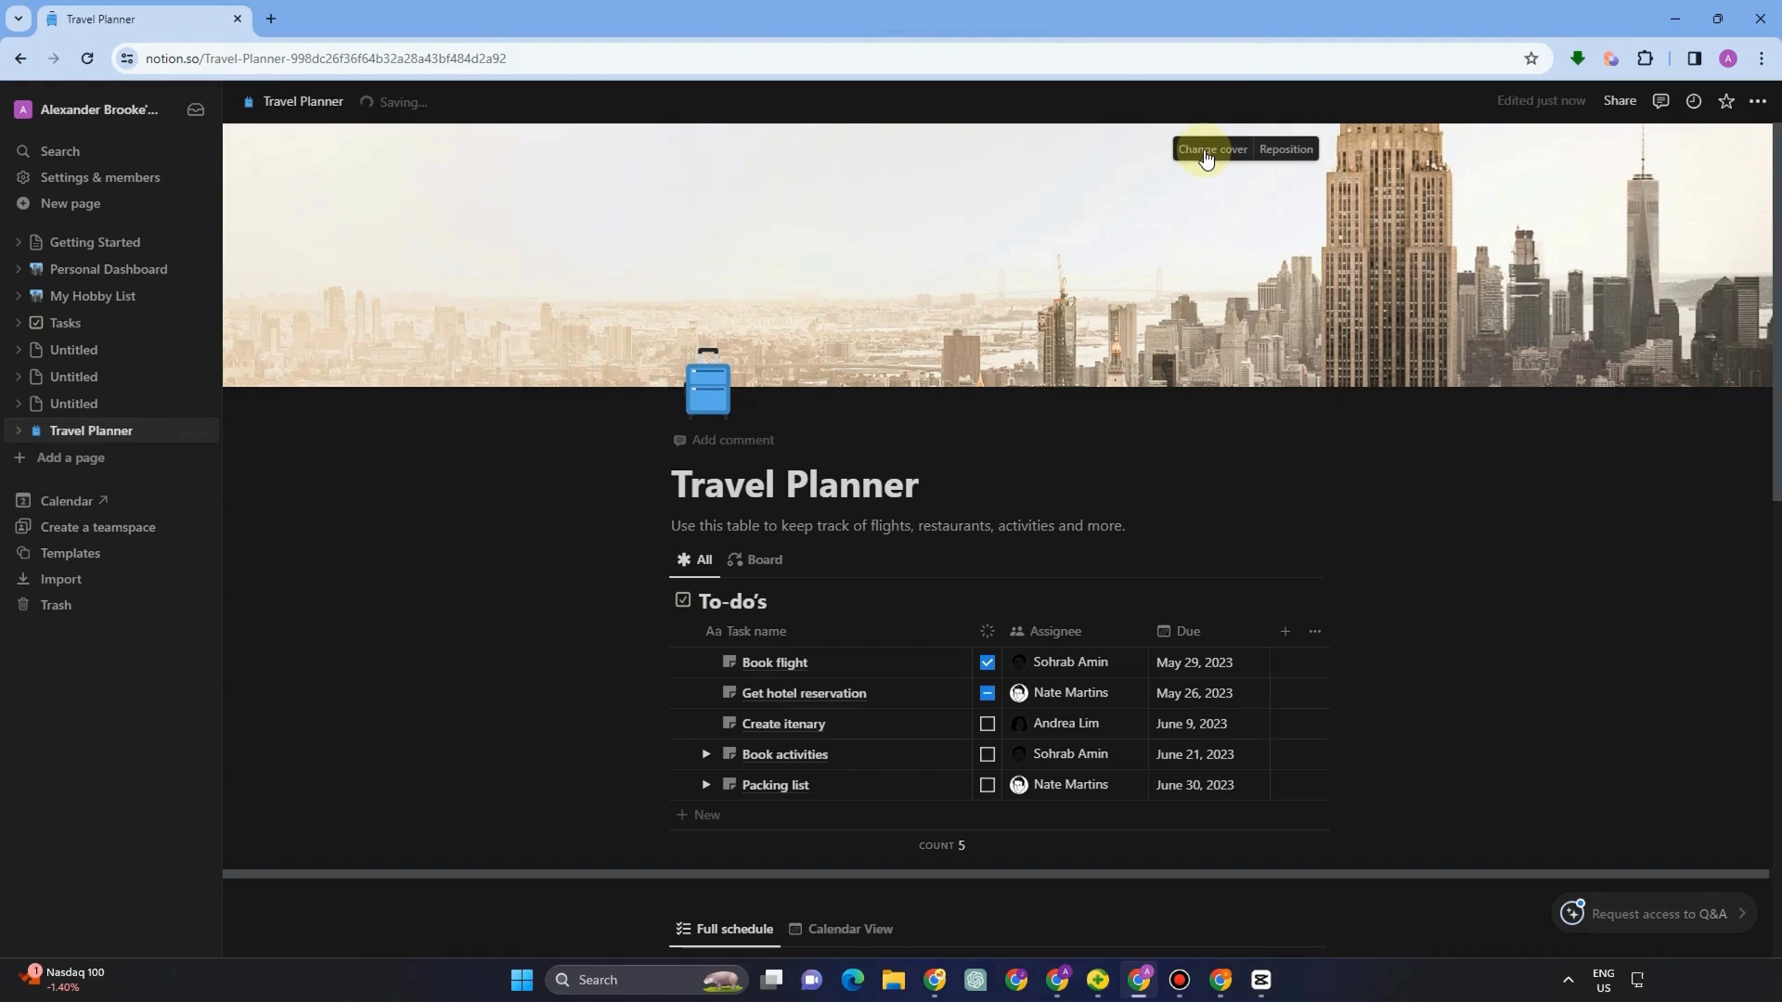
Step: Replace the page cover with an uploaded image of a world map with travel photos and a camera
left_click(1178, 148)
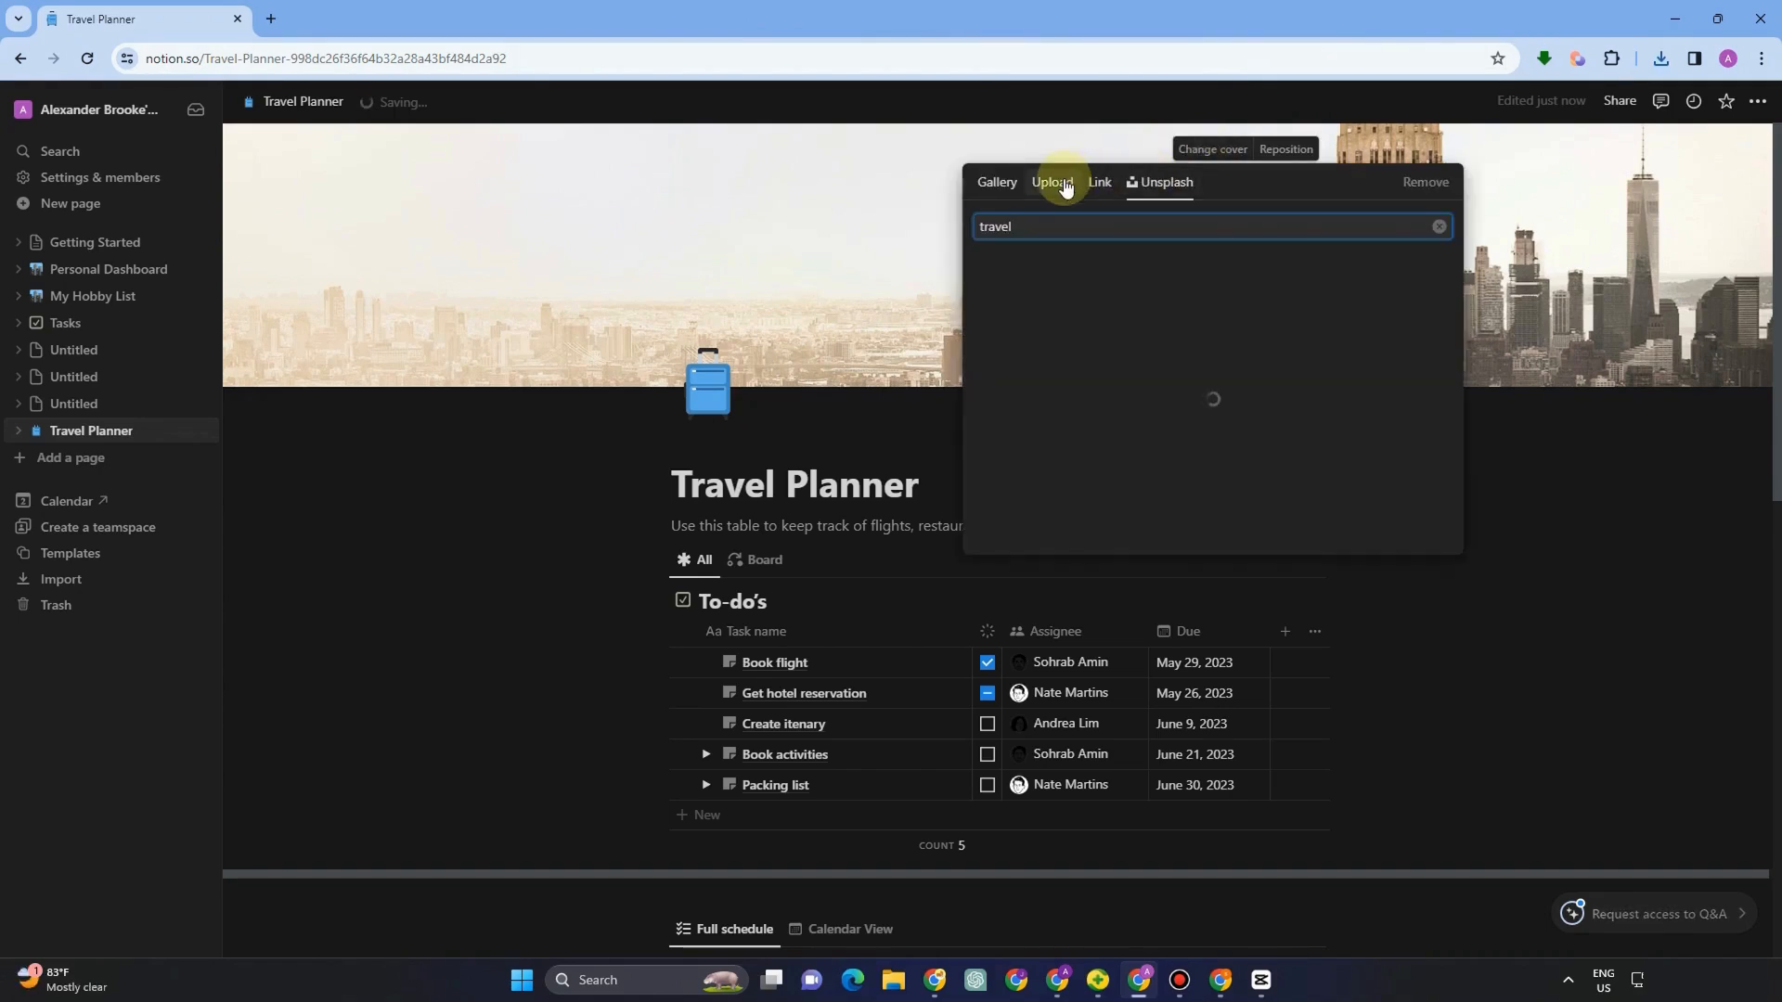
left_click(1065, 184)
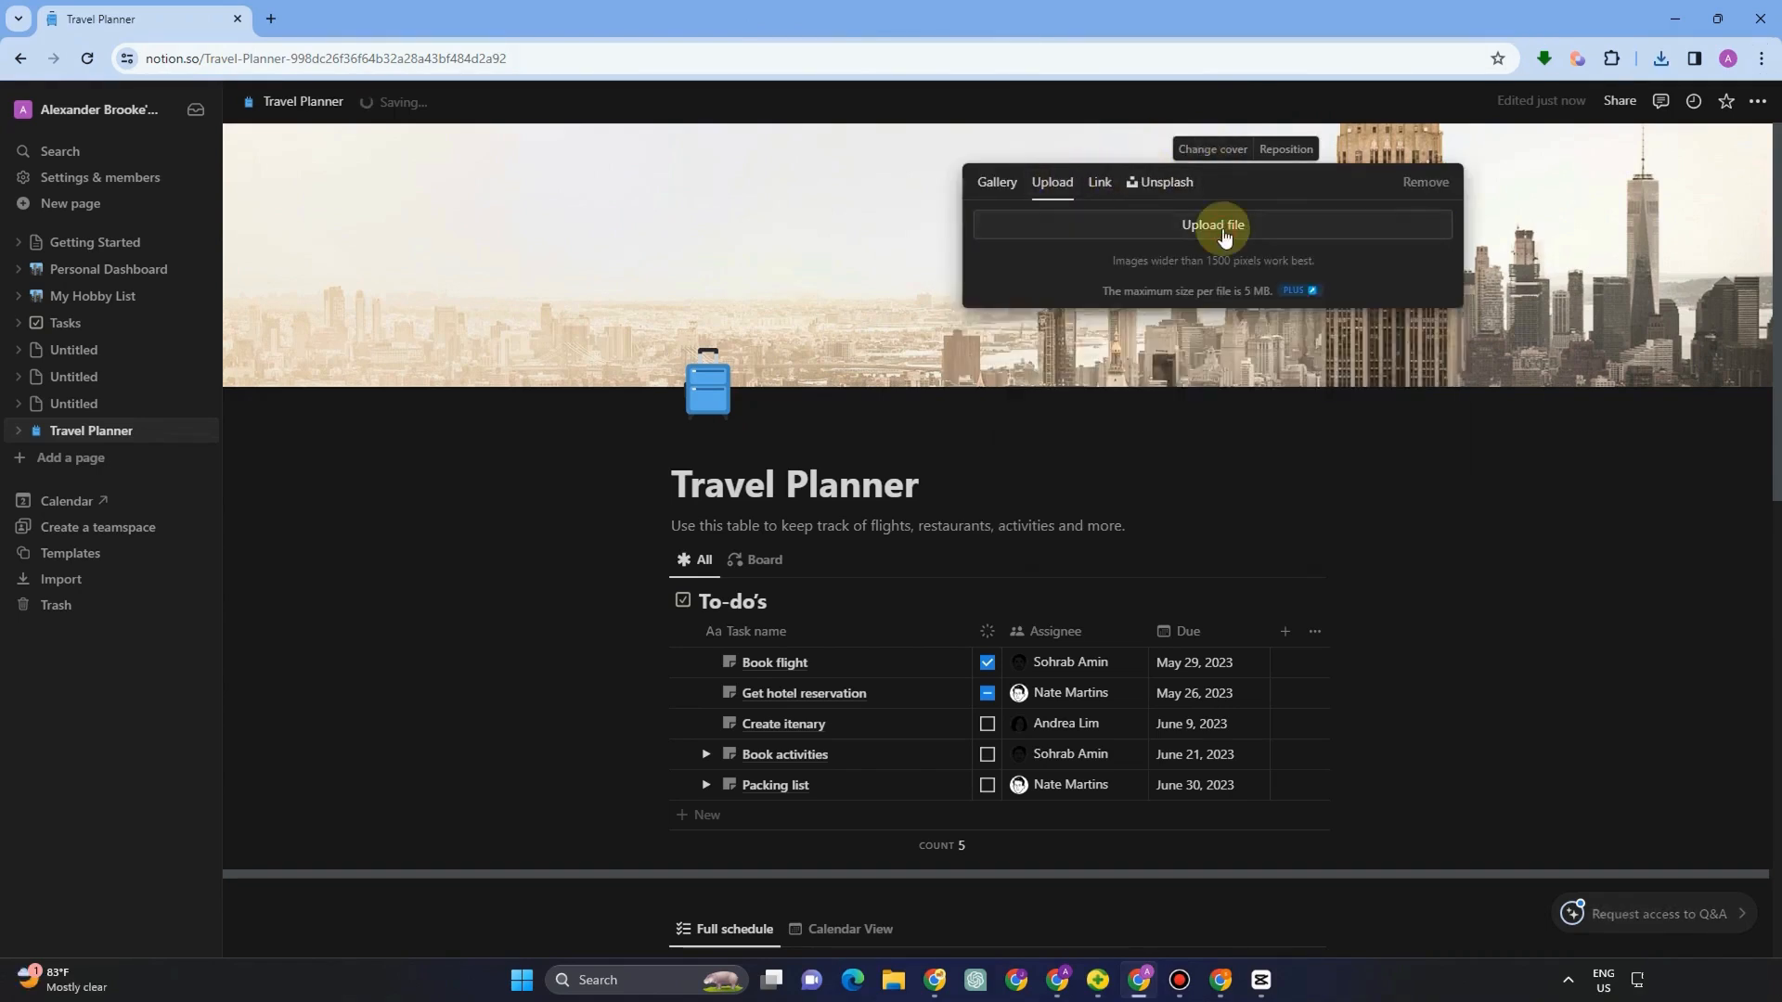
left_click(1221, 227)
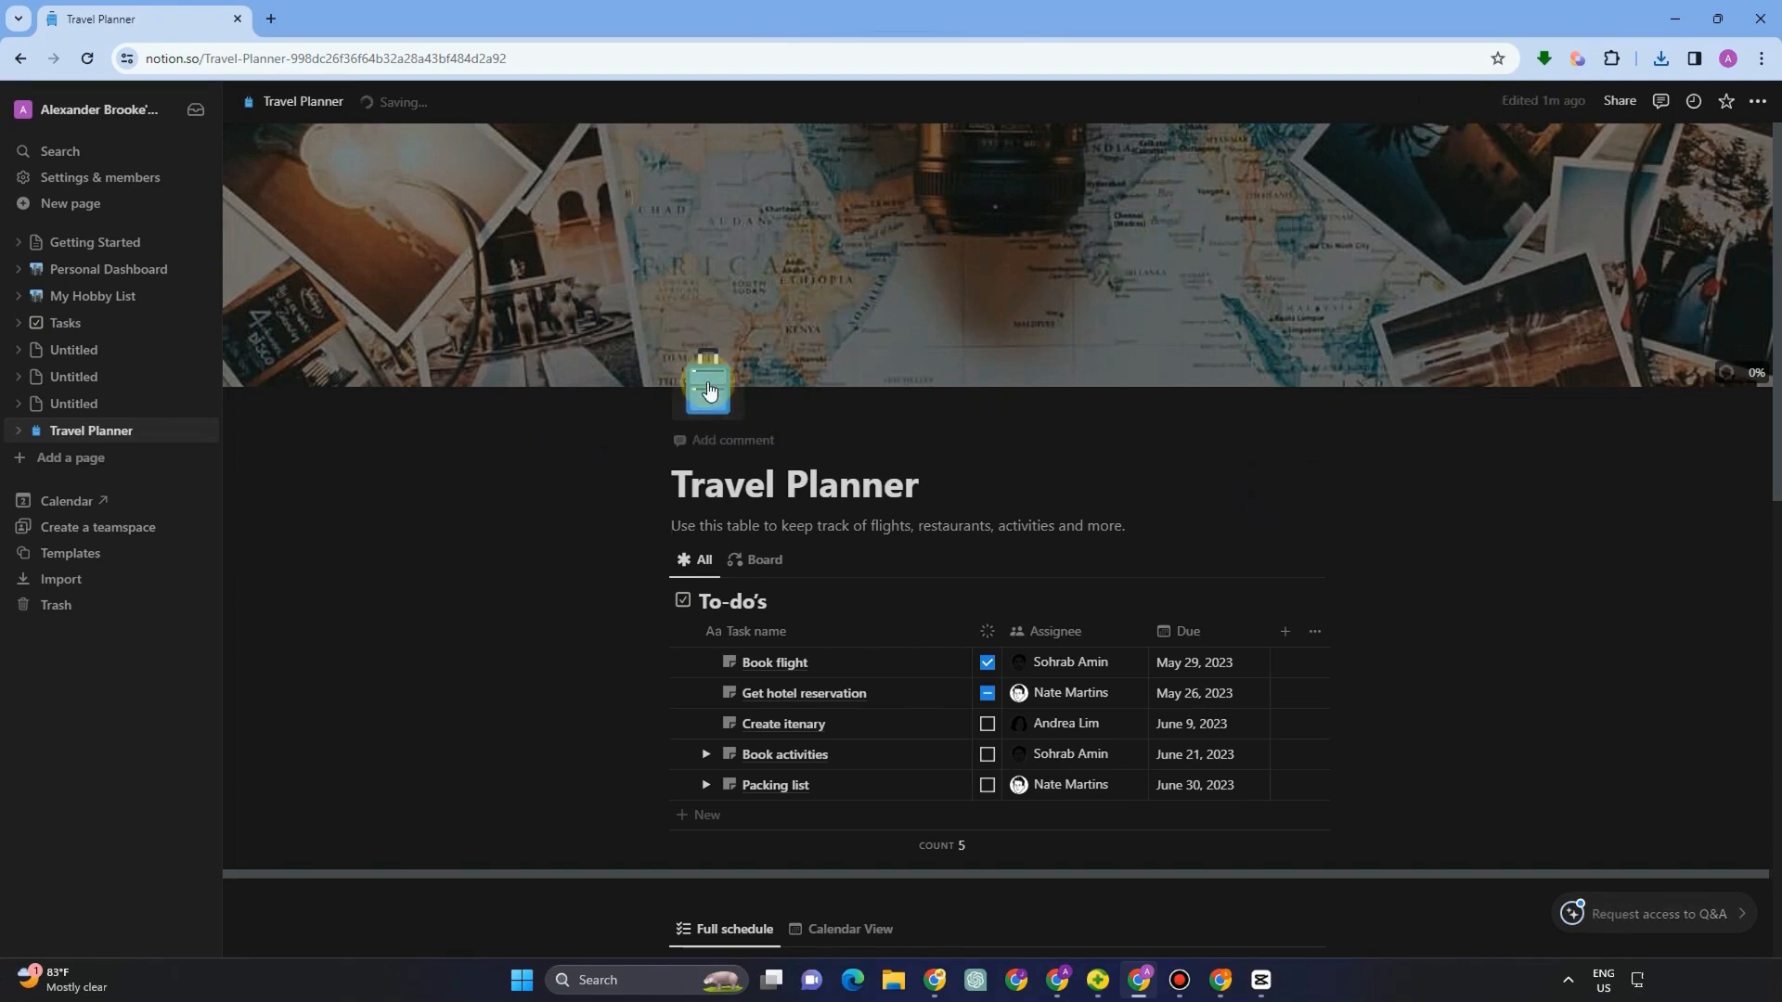
Step: Write "TRAVEL TO HONGKONG" as a comment under the Travel Planner title
left_click(708, 387)
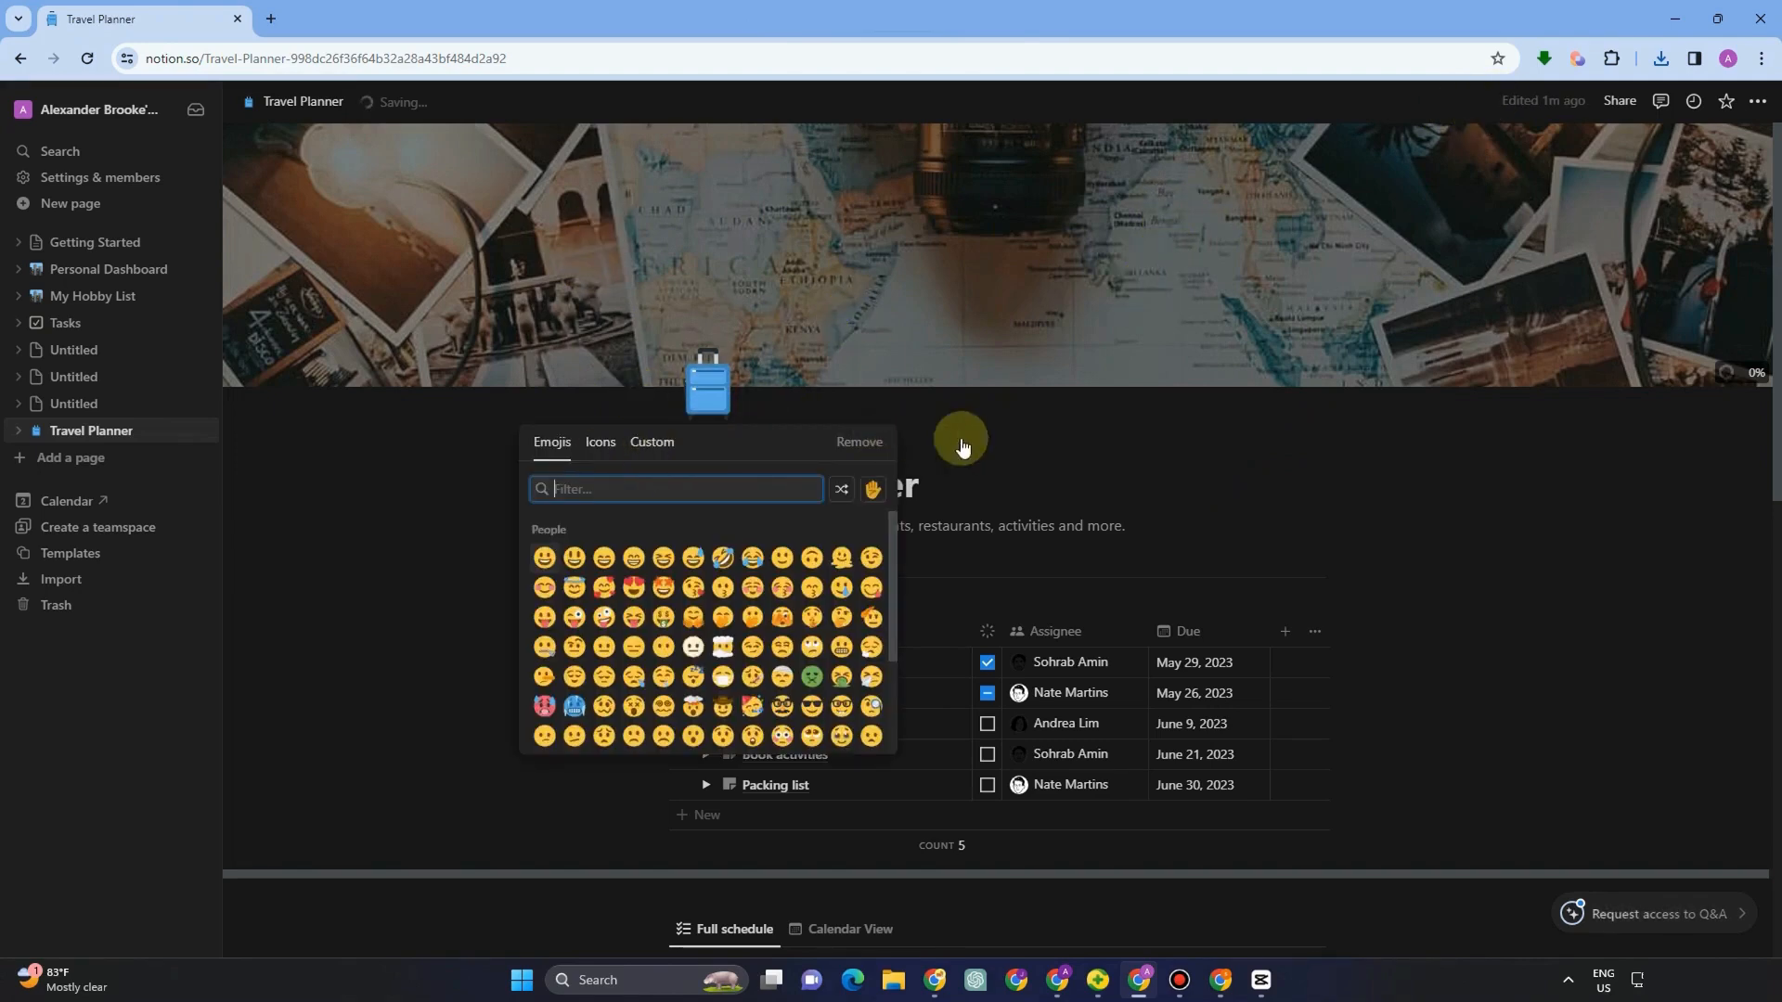
key("Escape")
left_click(705, 445)
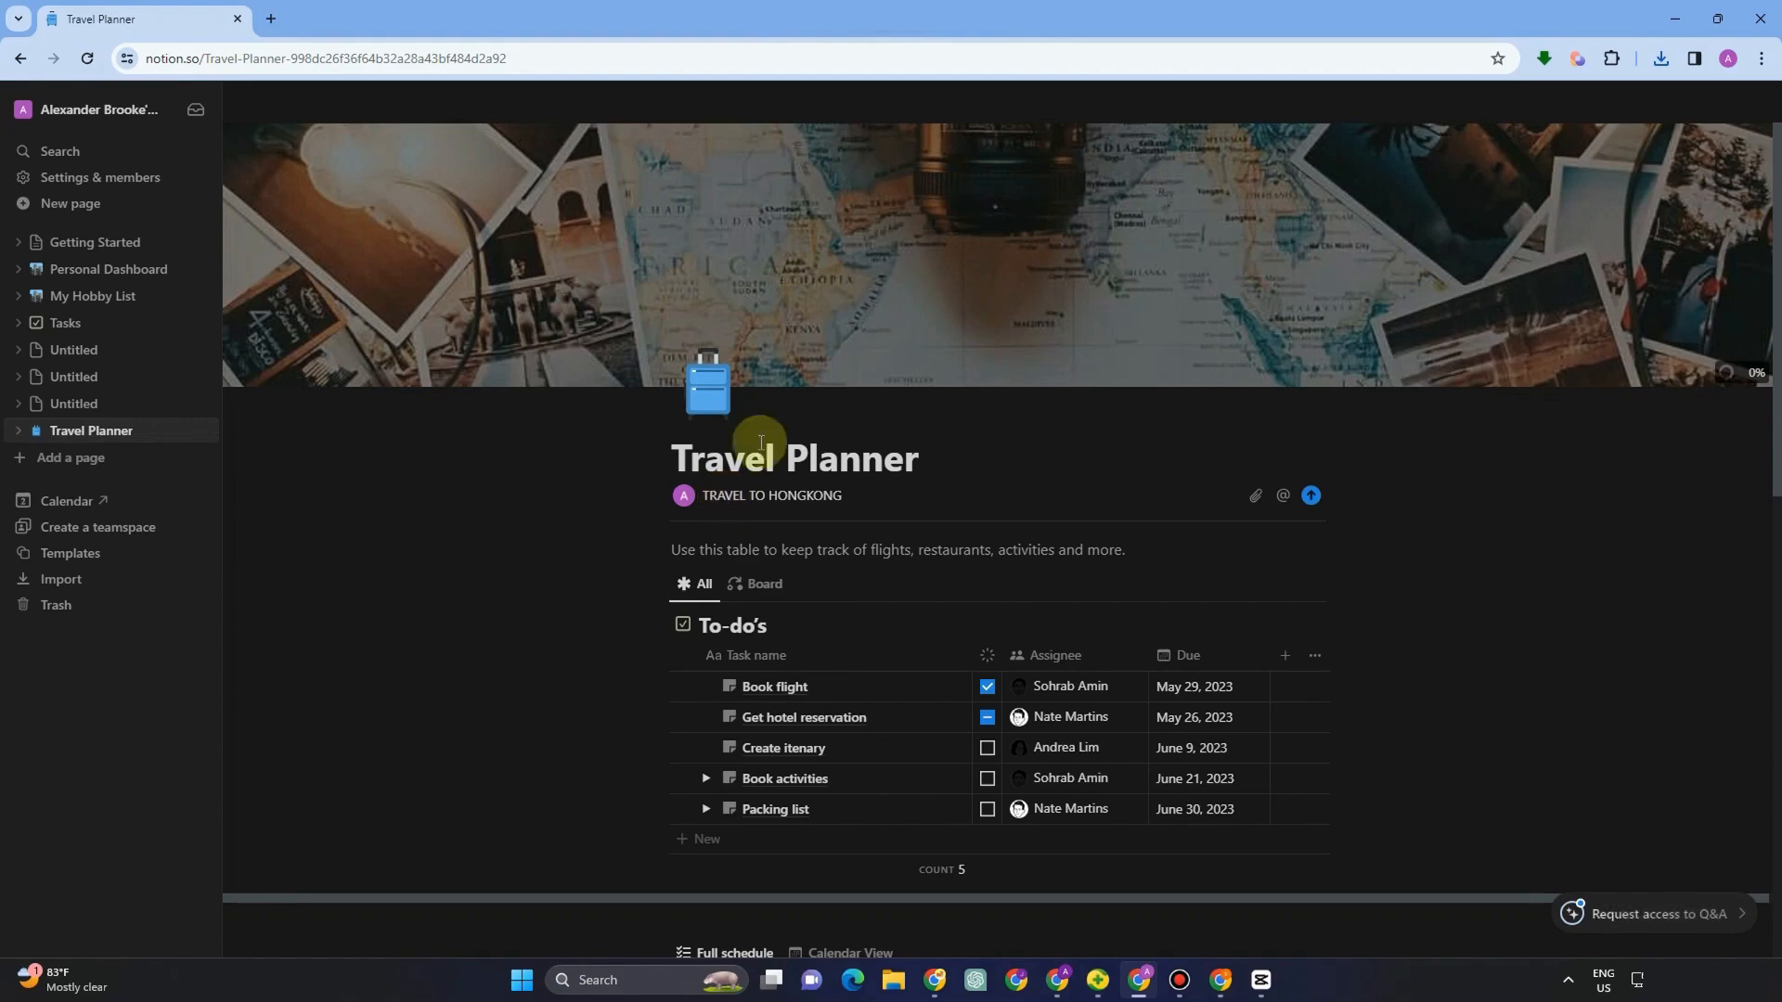
Step: Insert an image block with an uploaded Hong Kong map between the introductory sentence and the To-do's database
scroll(789, 585, "down", 1)
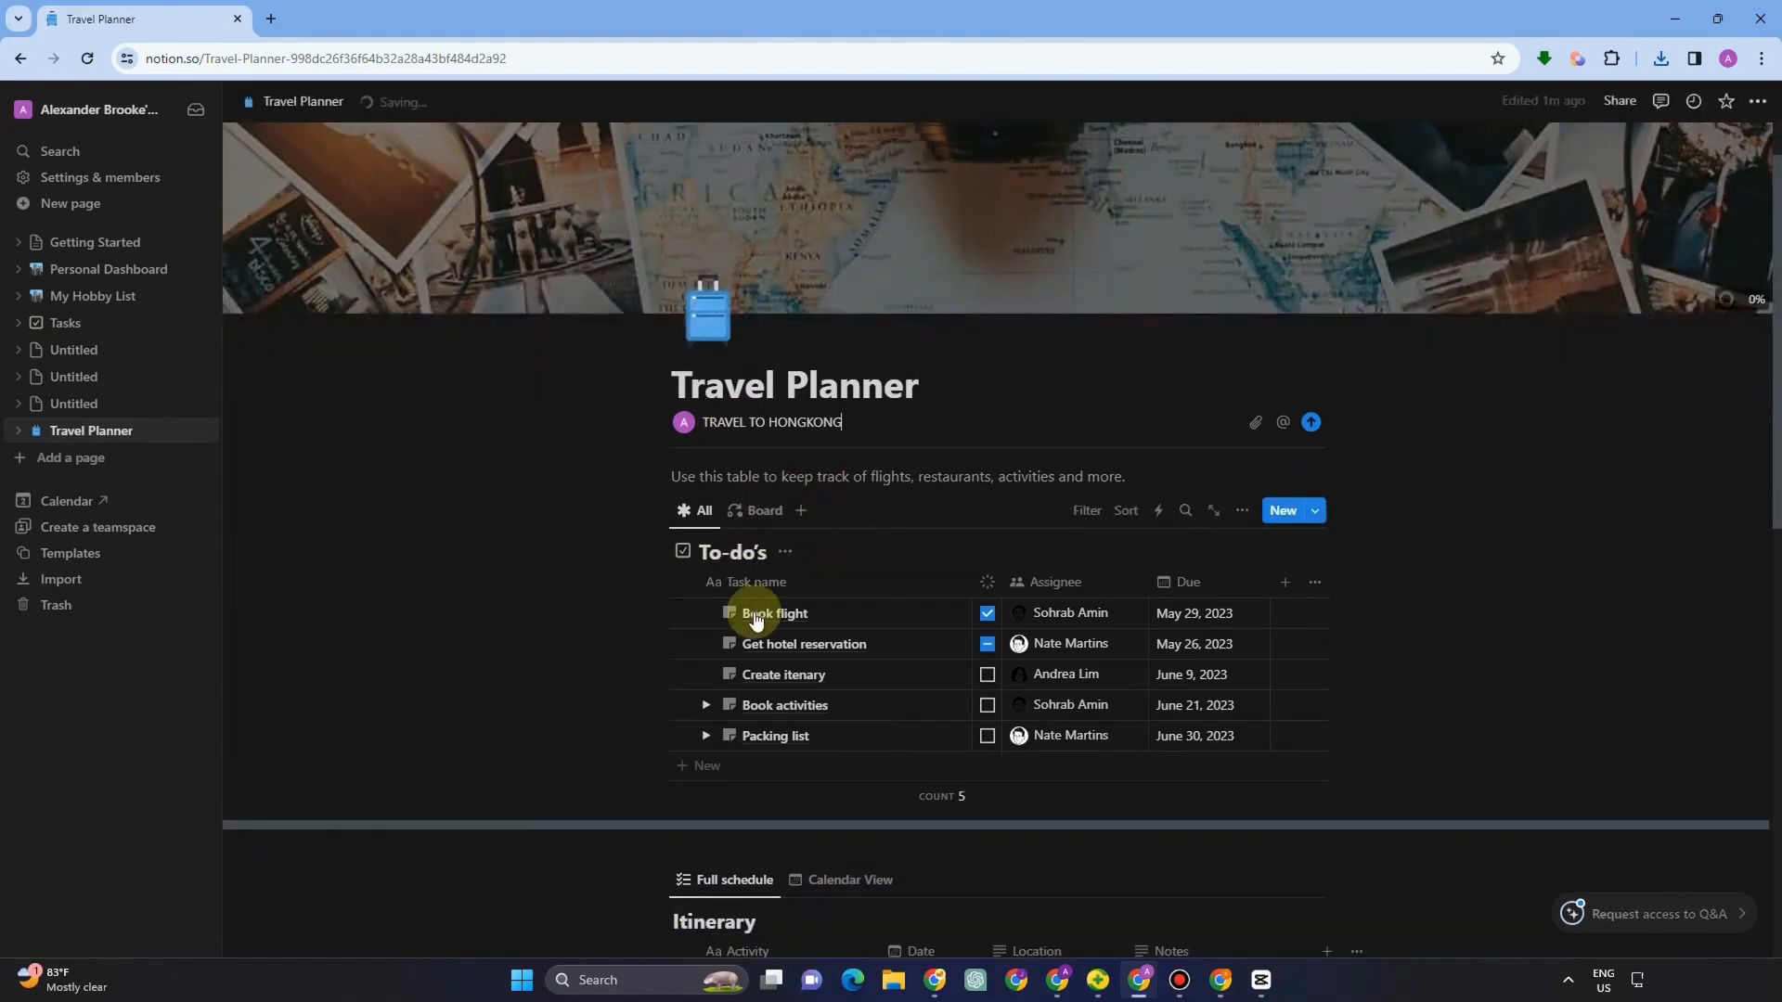
scroll(757, 620, "down", 7)
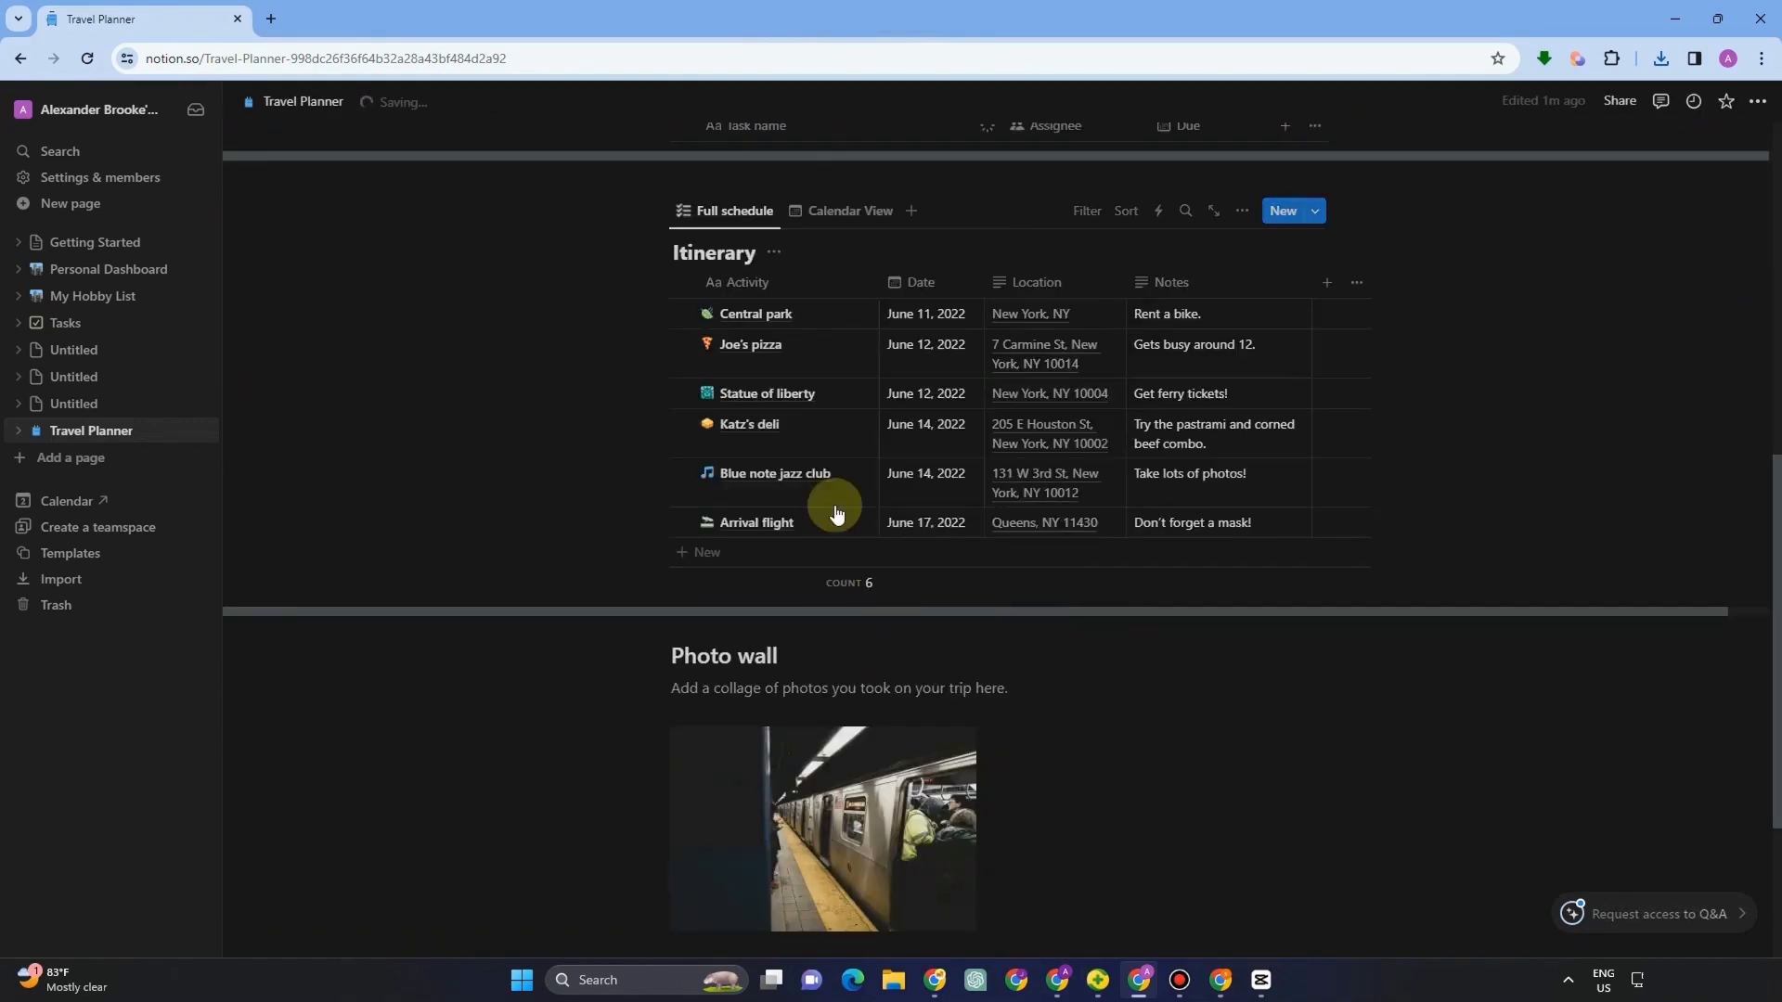
scroll(748, 461, "up", 6)
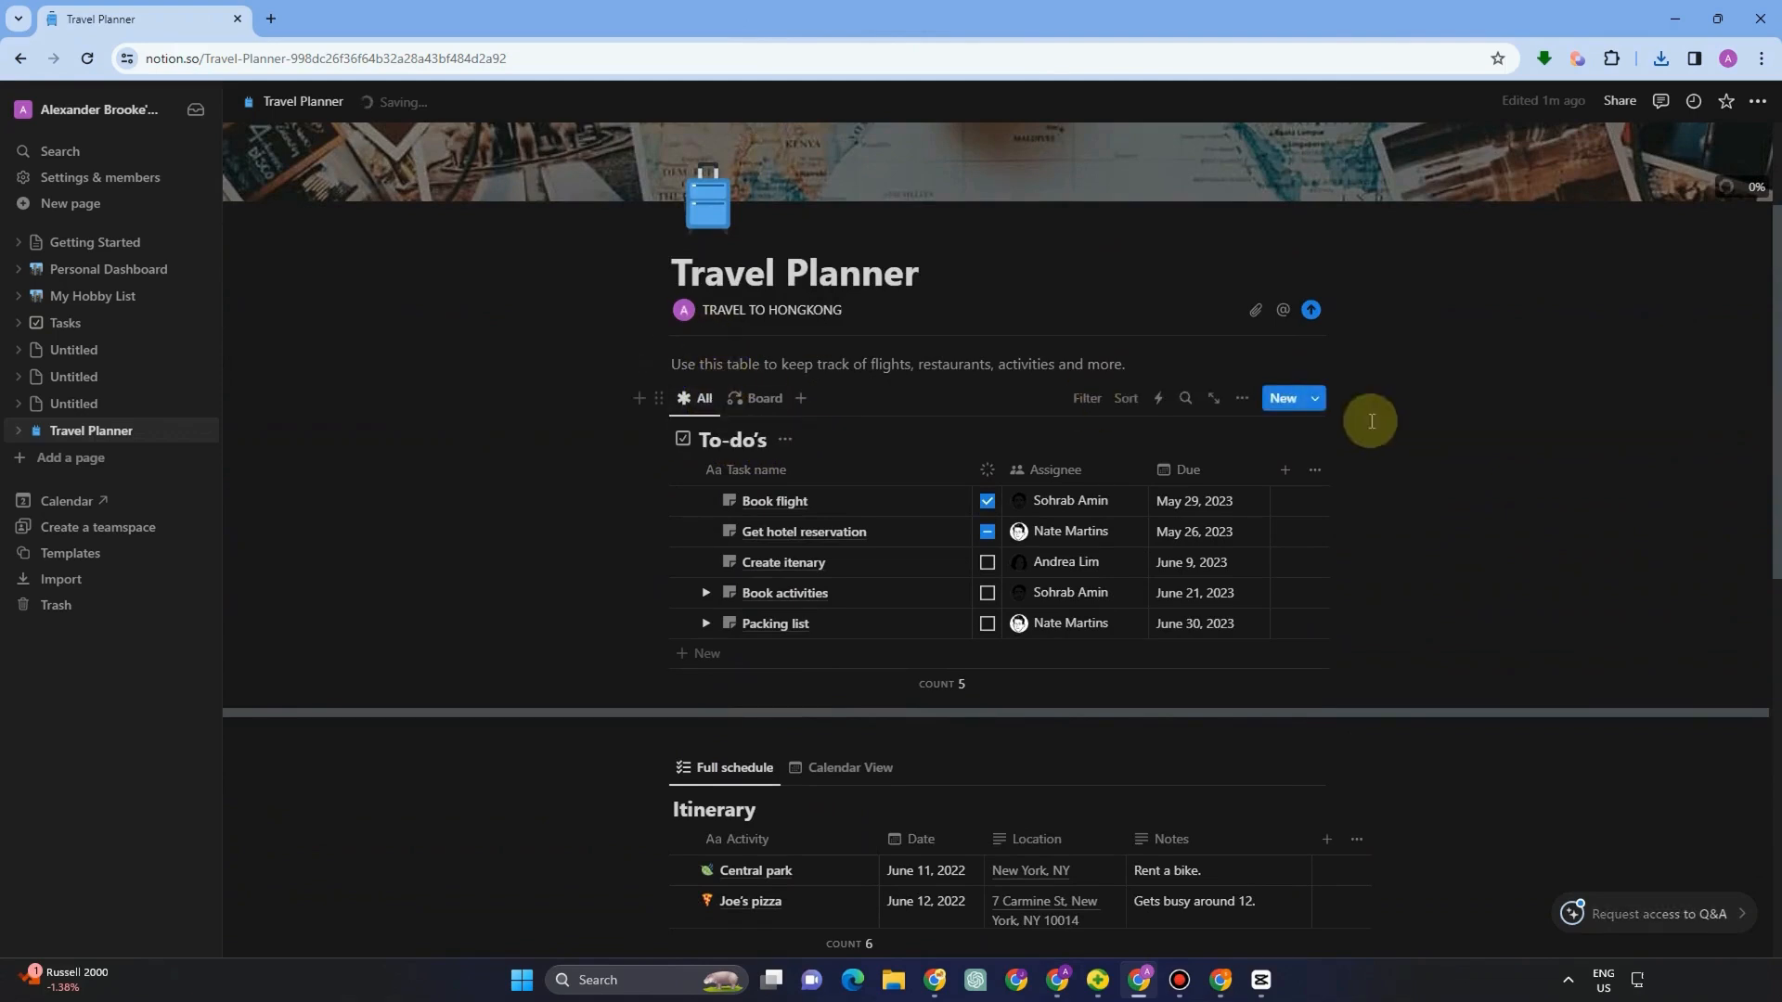
left_click(730, 442)
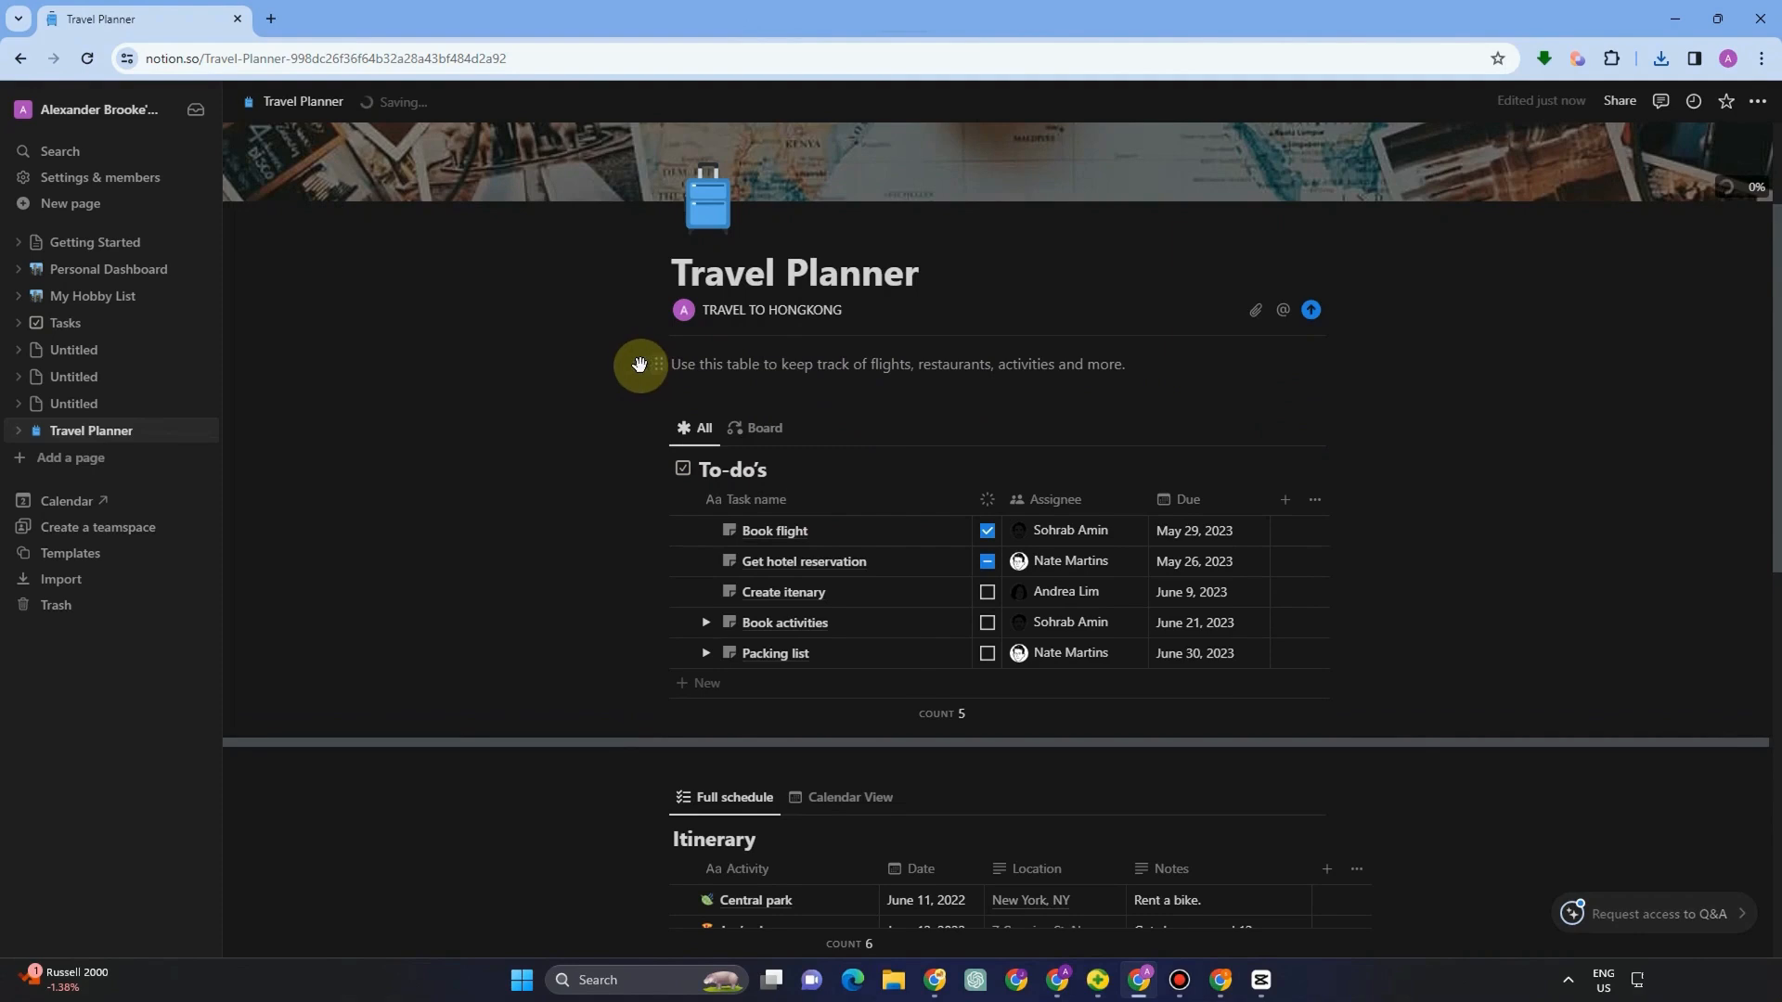
left_click(643, 364)
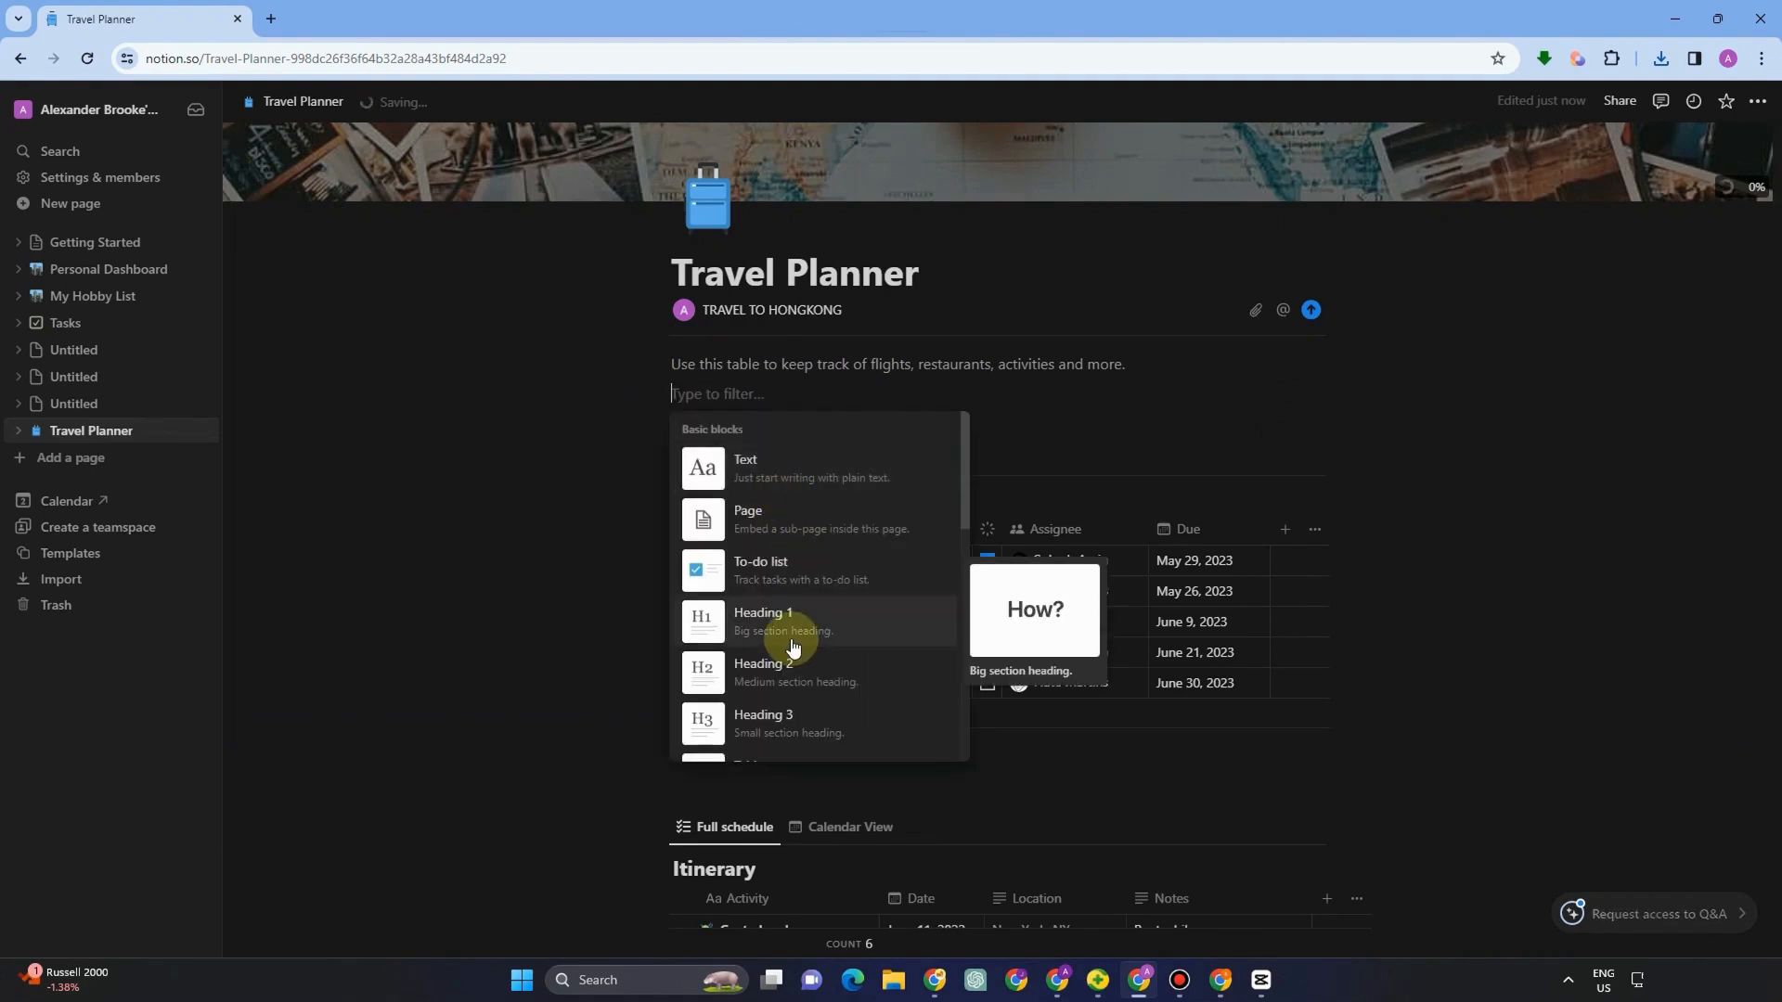
scroll(777, 624, "down", 2)
scroll(778, 623, "down", 10)
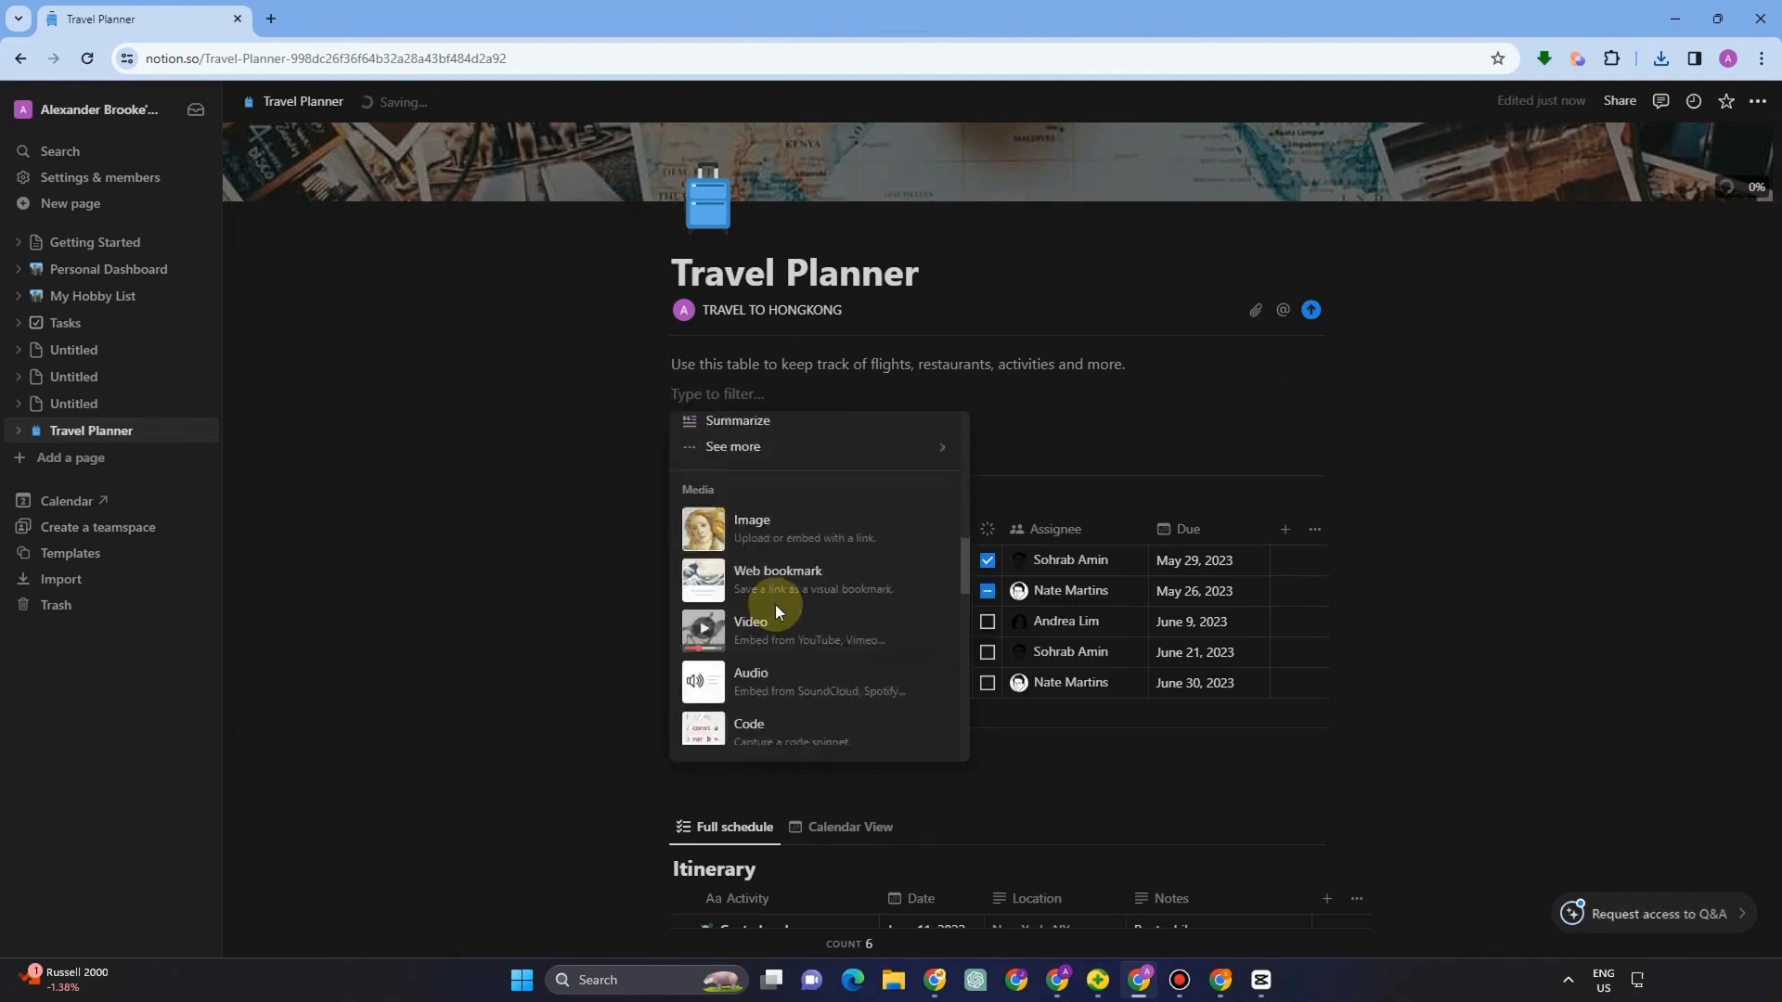
left_click(773, 444)
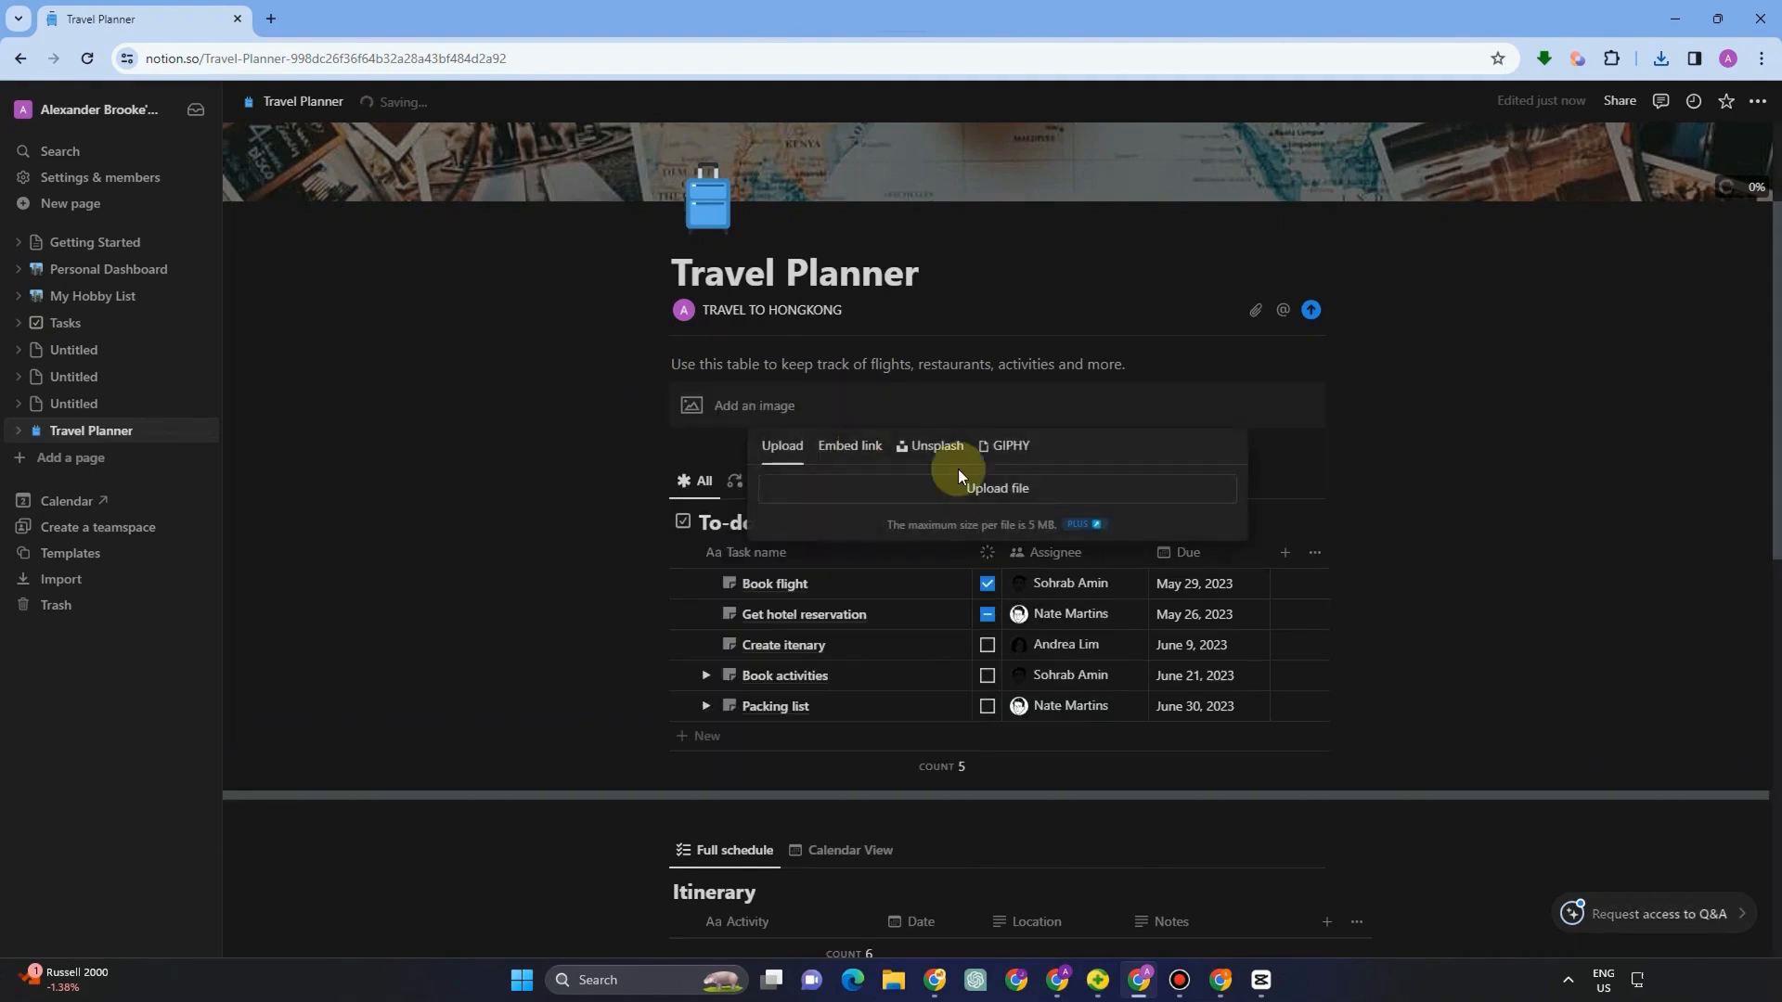
left_click(972, 494)
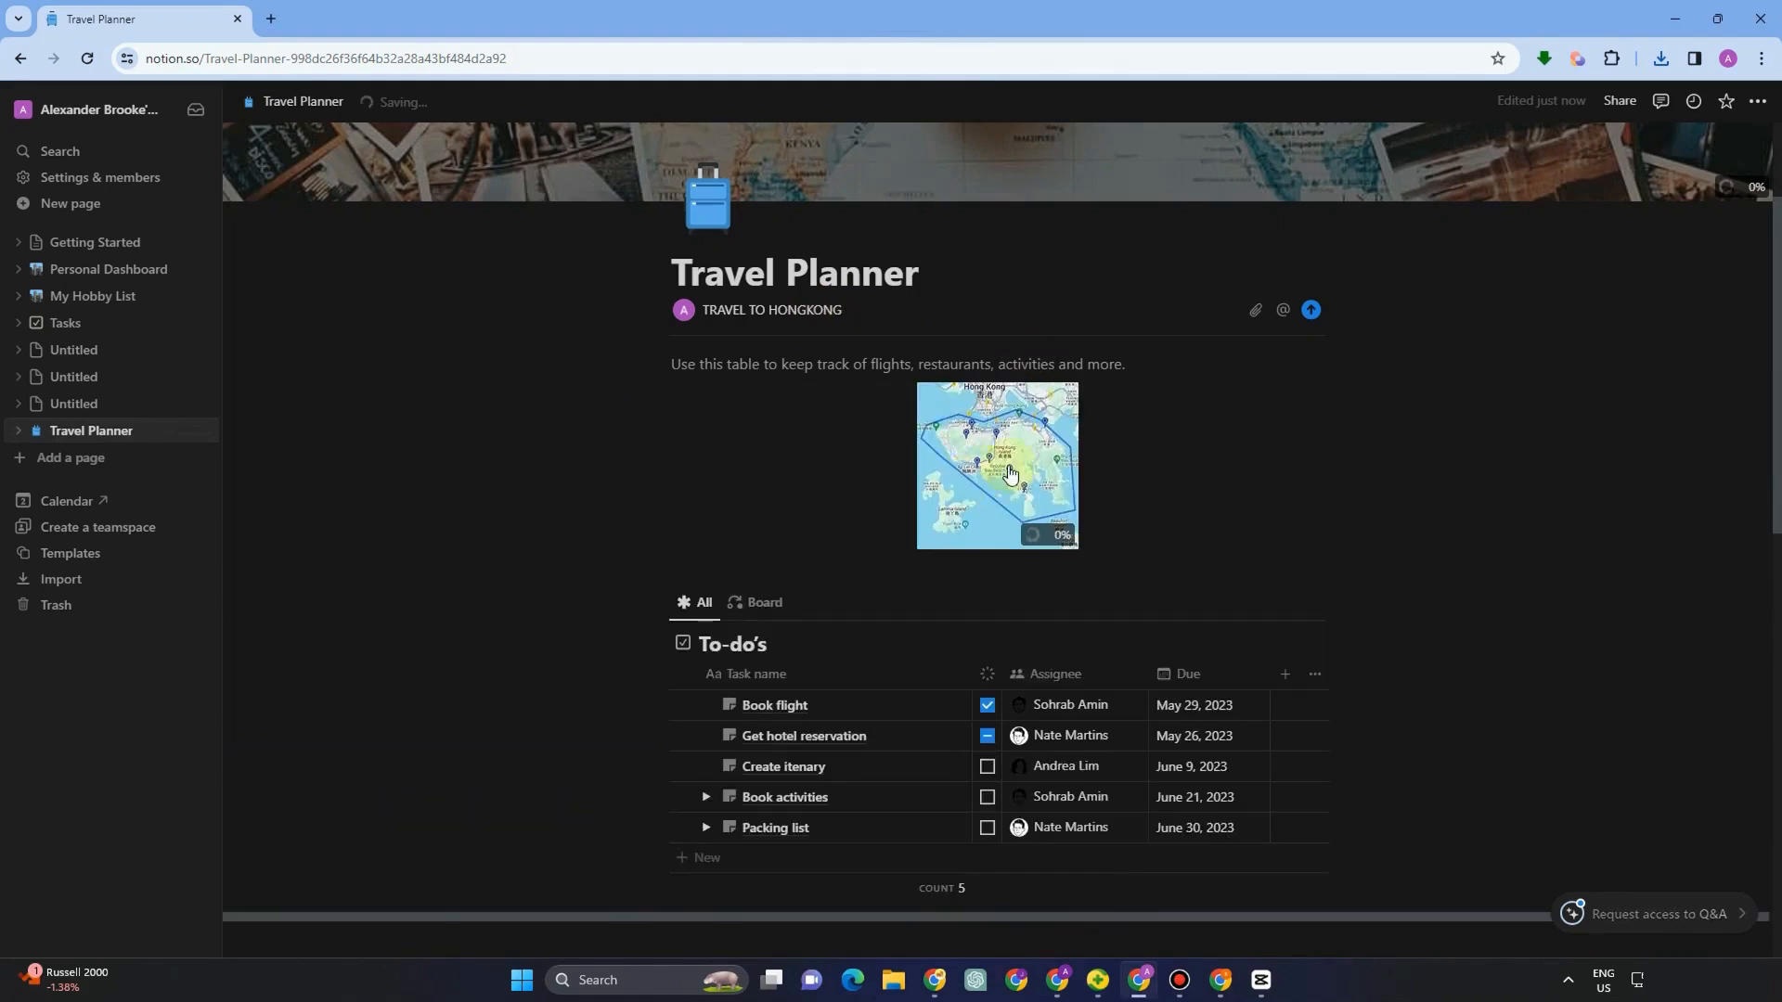
Step: Add the text line "HONGKONG MAP" directly below the map image
left_click(832, 365)
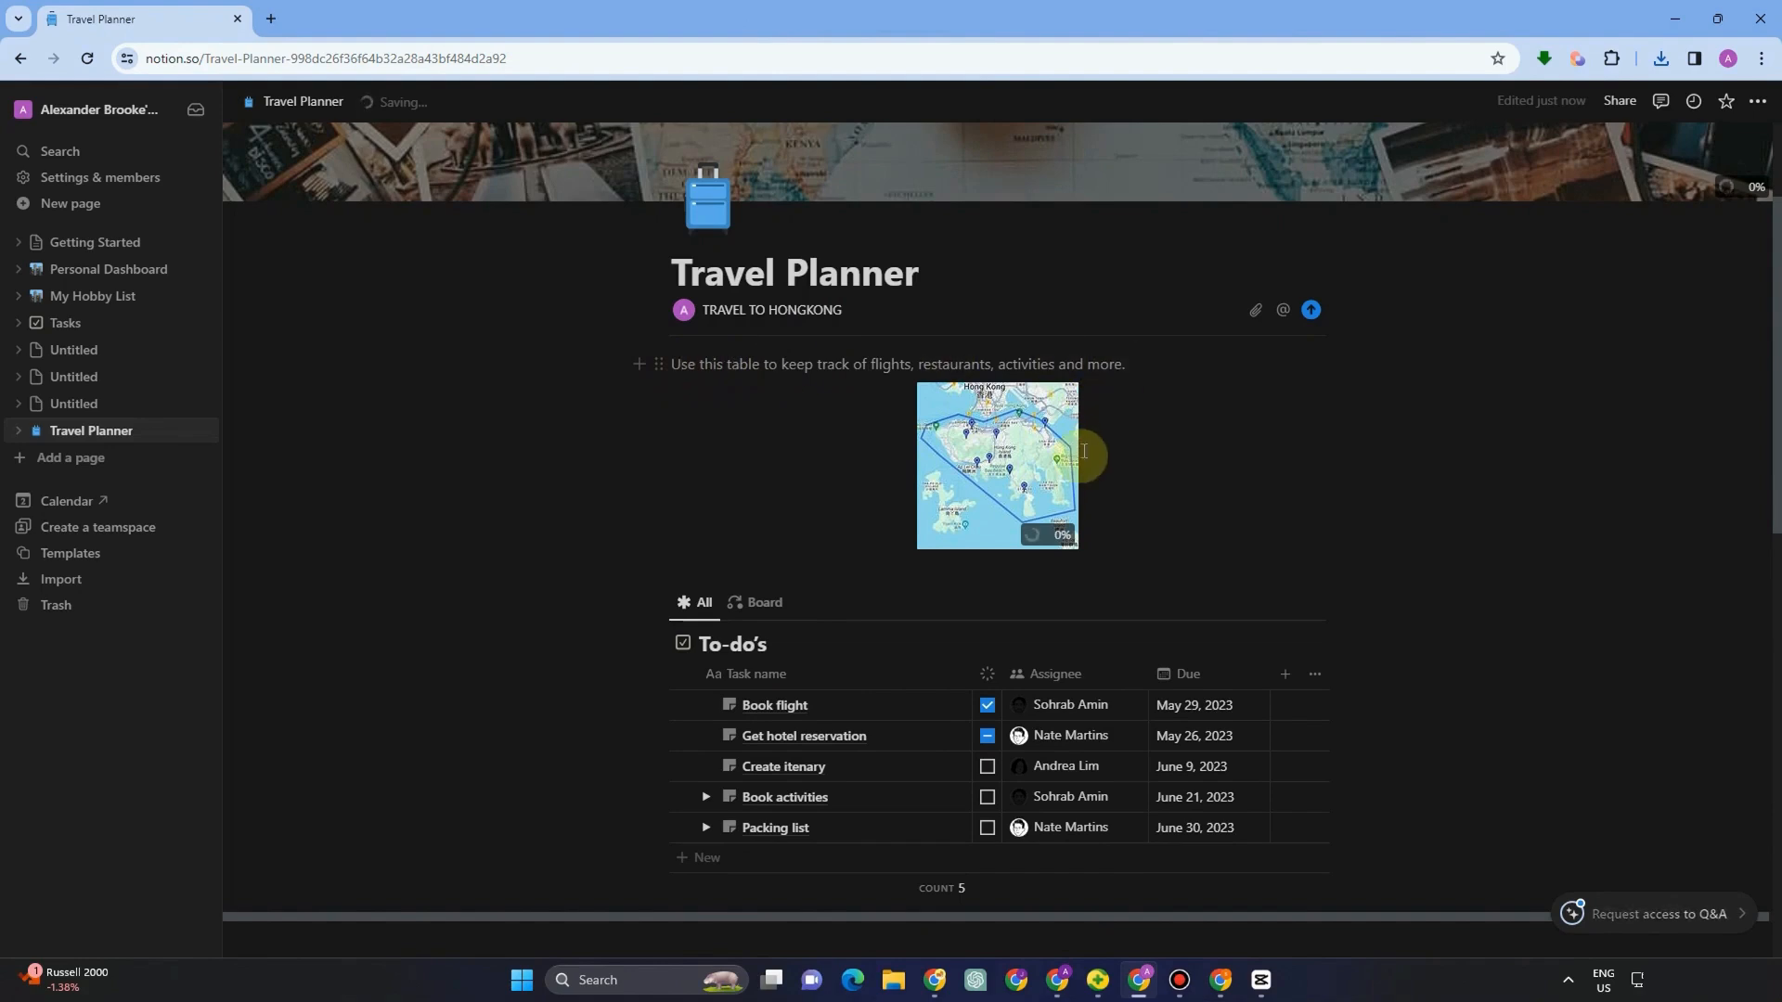
left_click(1114, 500)
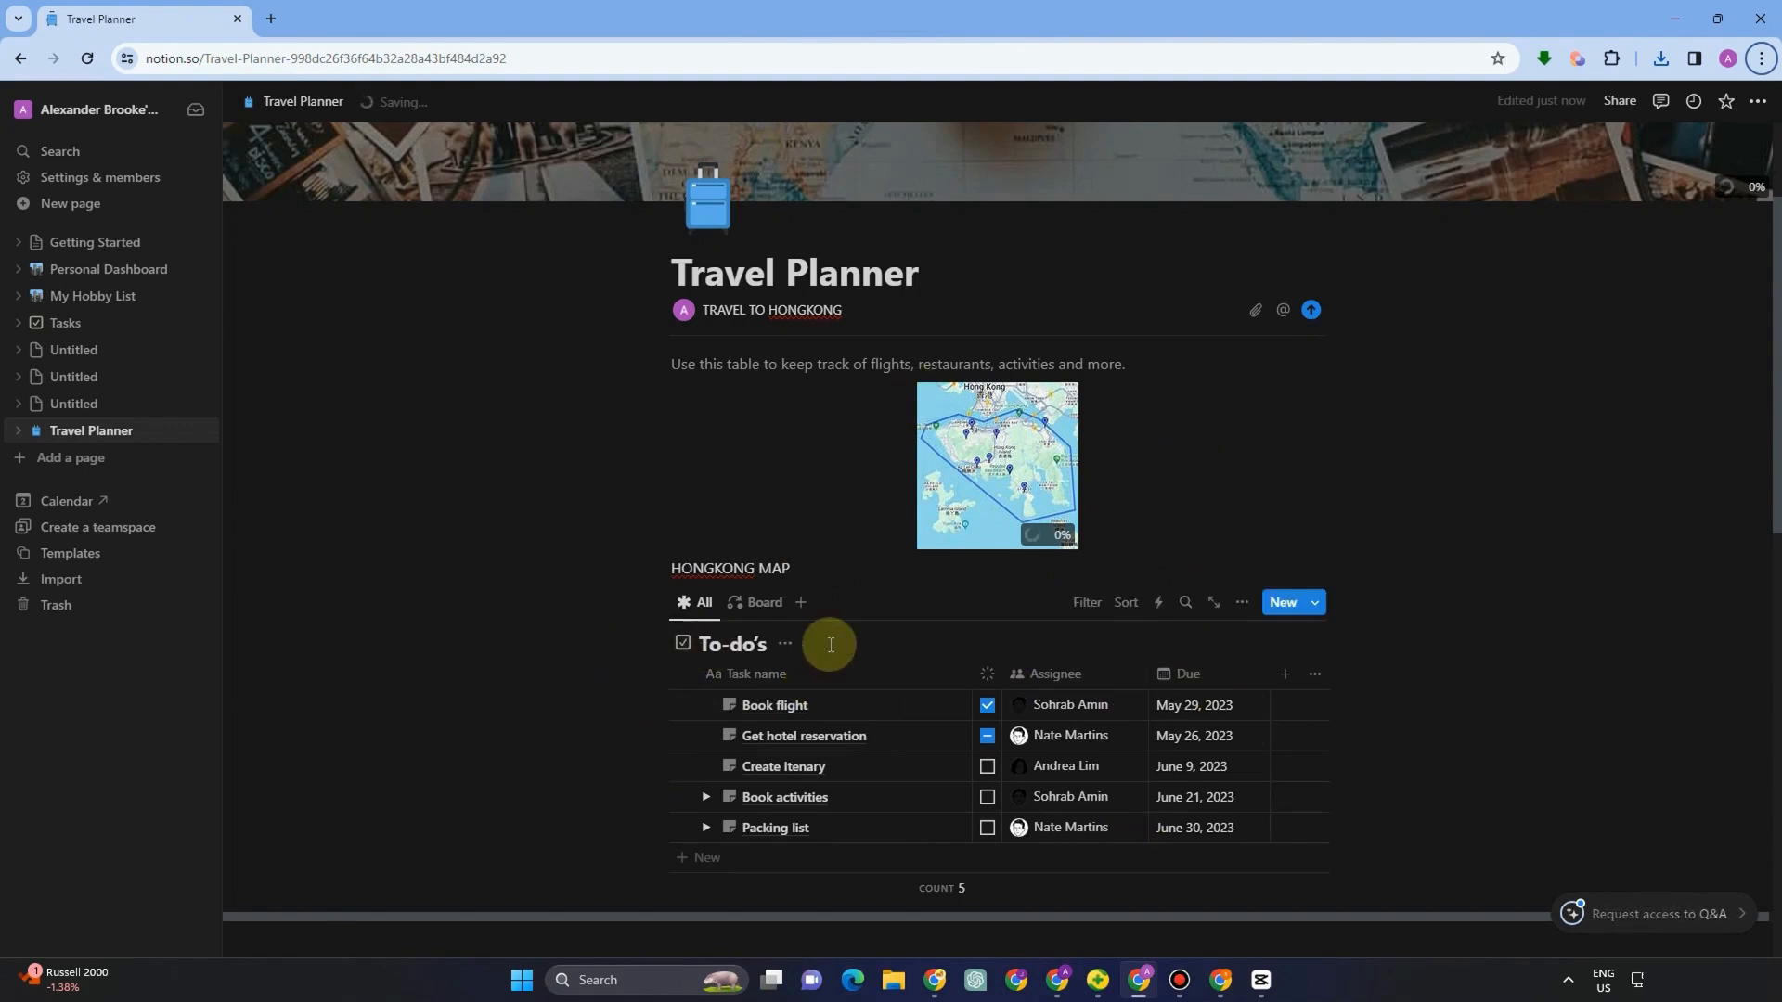
Step: Hide the title of the To-do's database and delete the whole database from the page
left_click(786, 644)
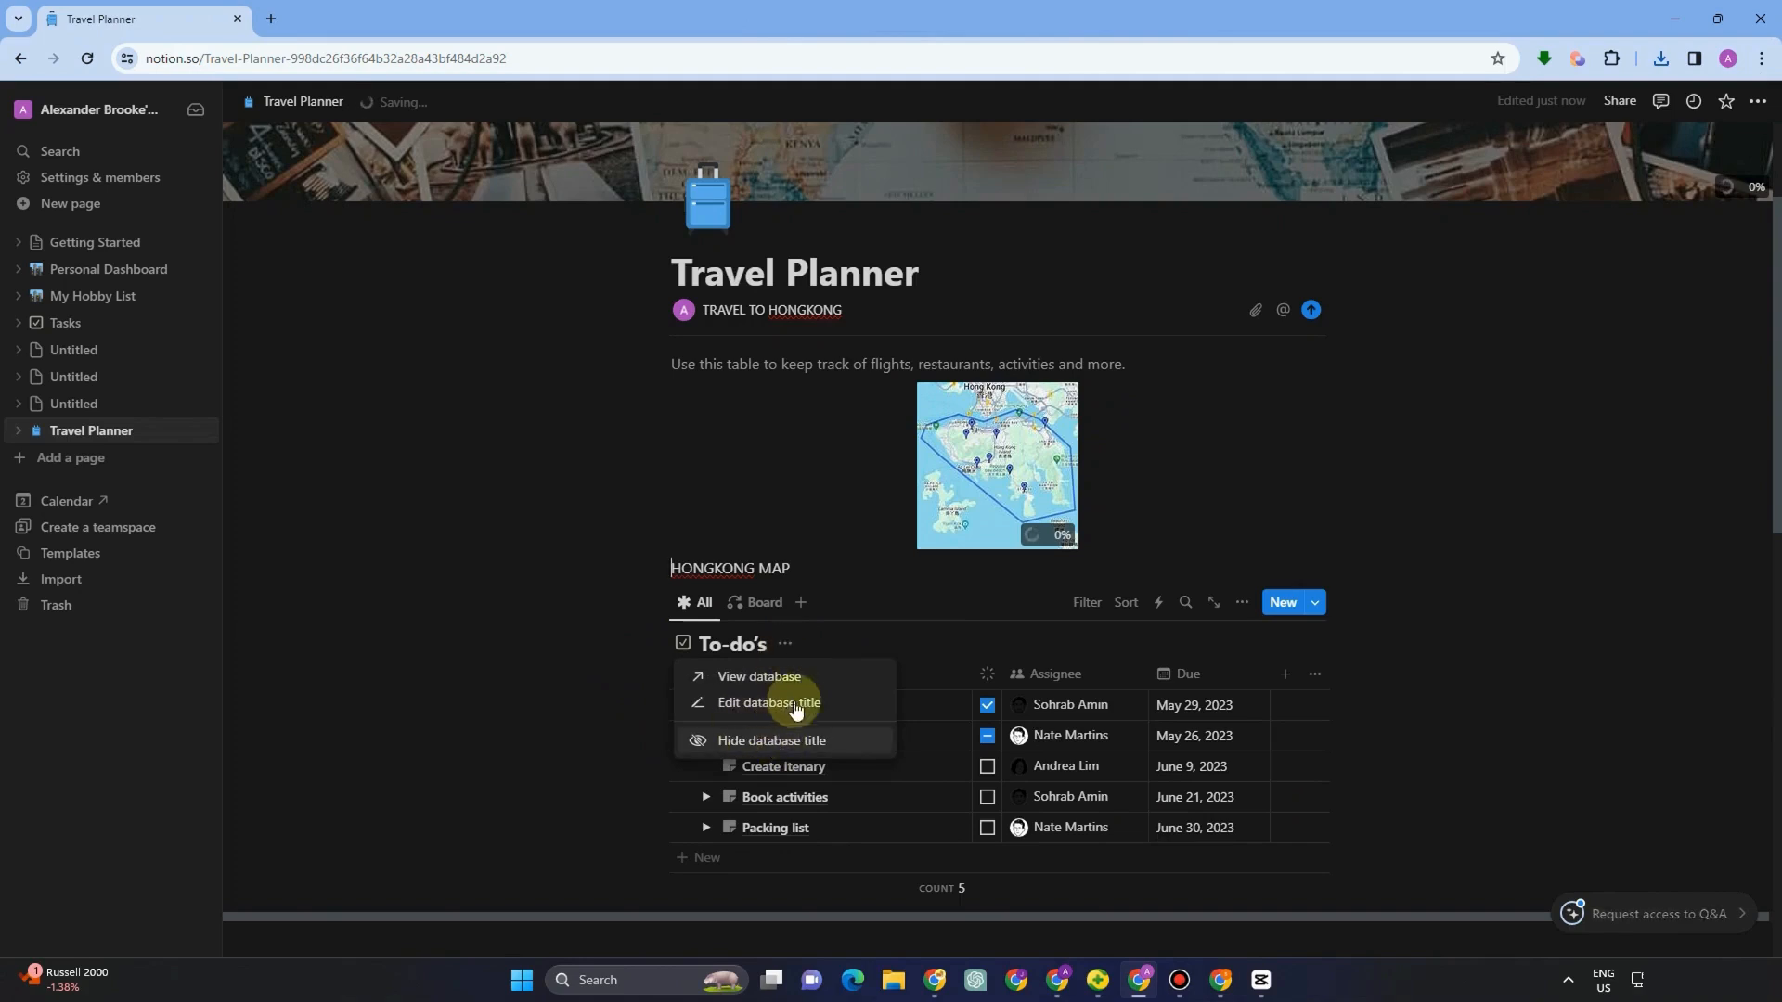
left_click(748, 740)
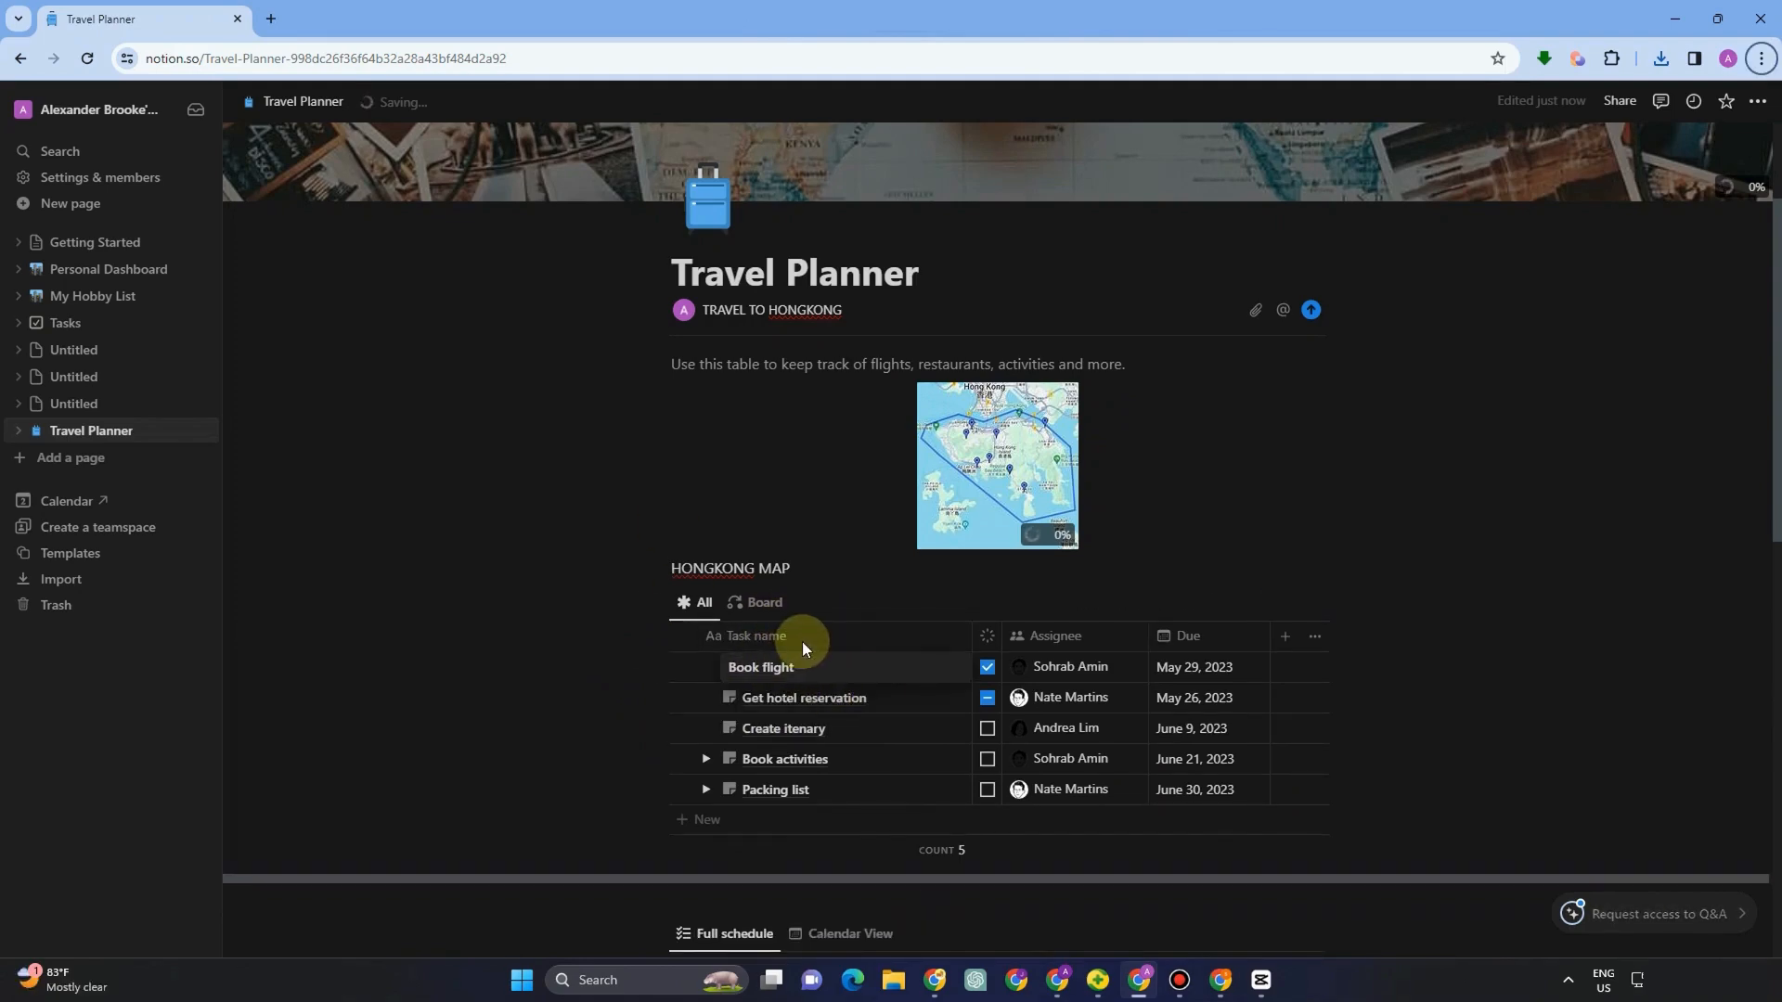
left_click(682, 667)
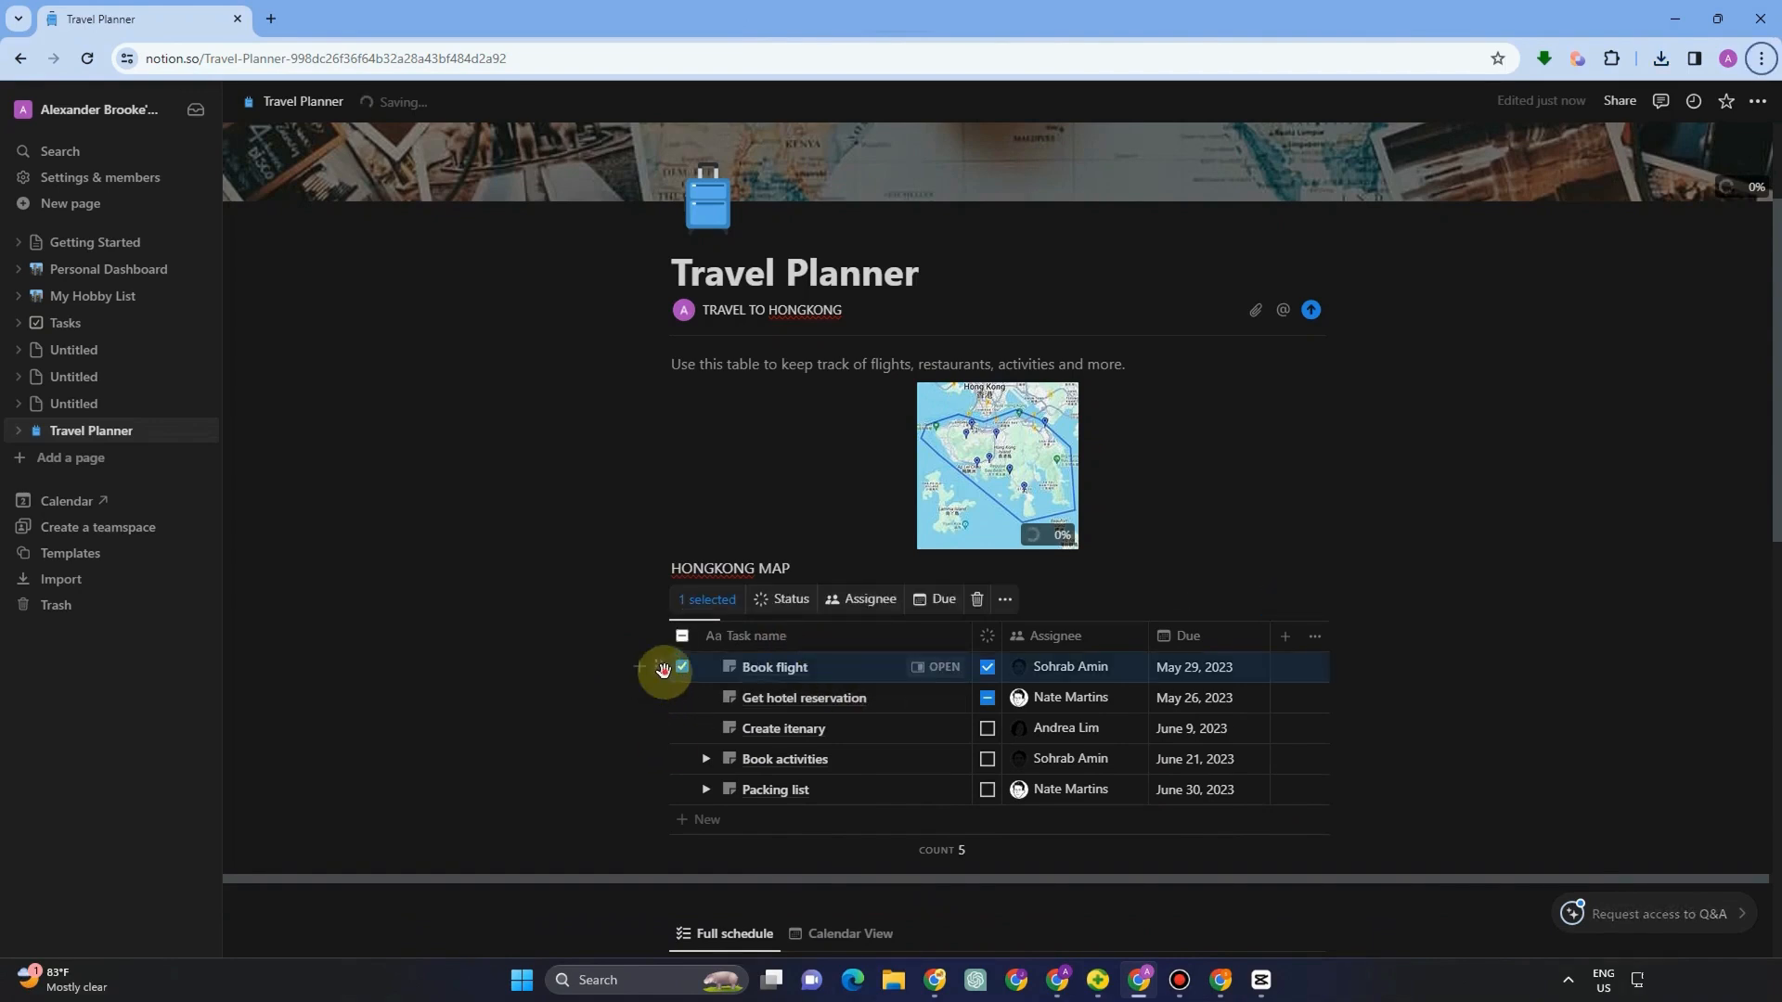
right_click(481, 530)
key("Delete")
right_click(469, 590)
left_click(470, 520)
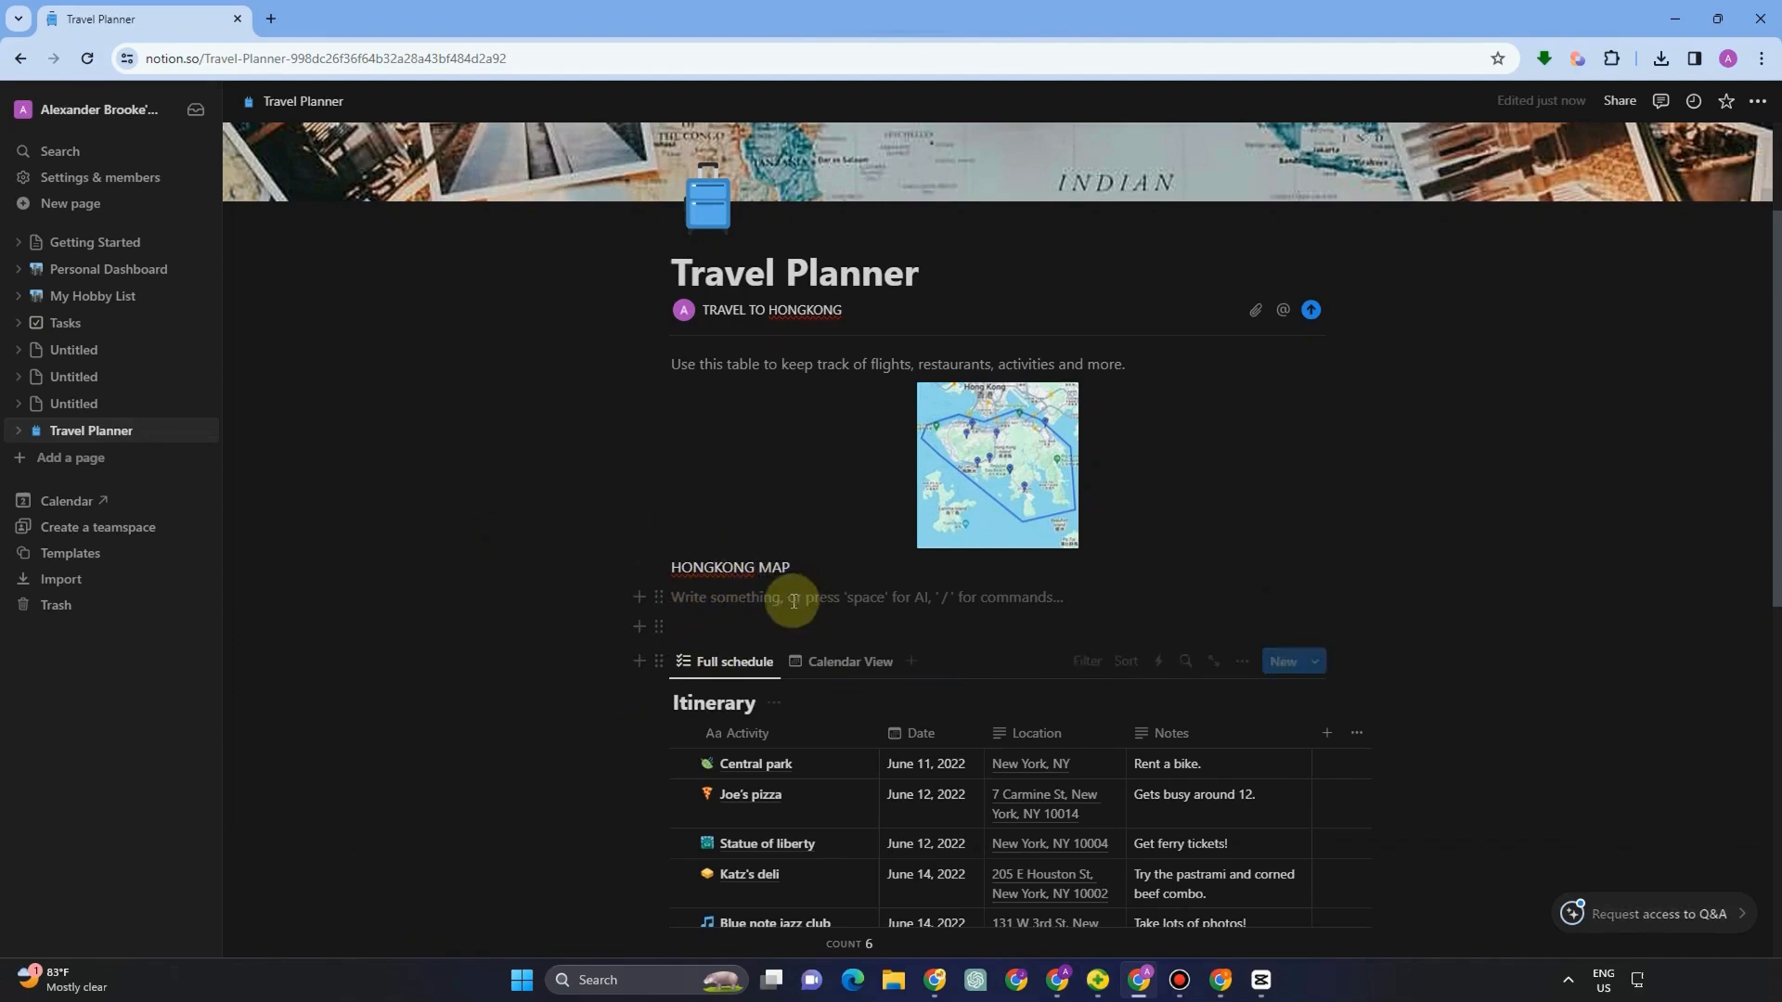
Step: Insert a simple table with two columns and three rows below the "HONGKONG MAP" line
left_click(645, 597)
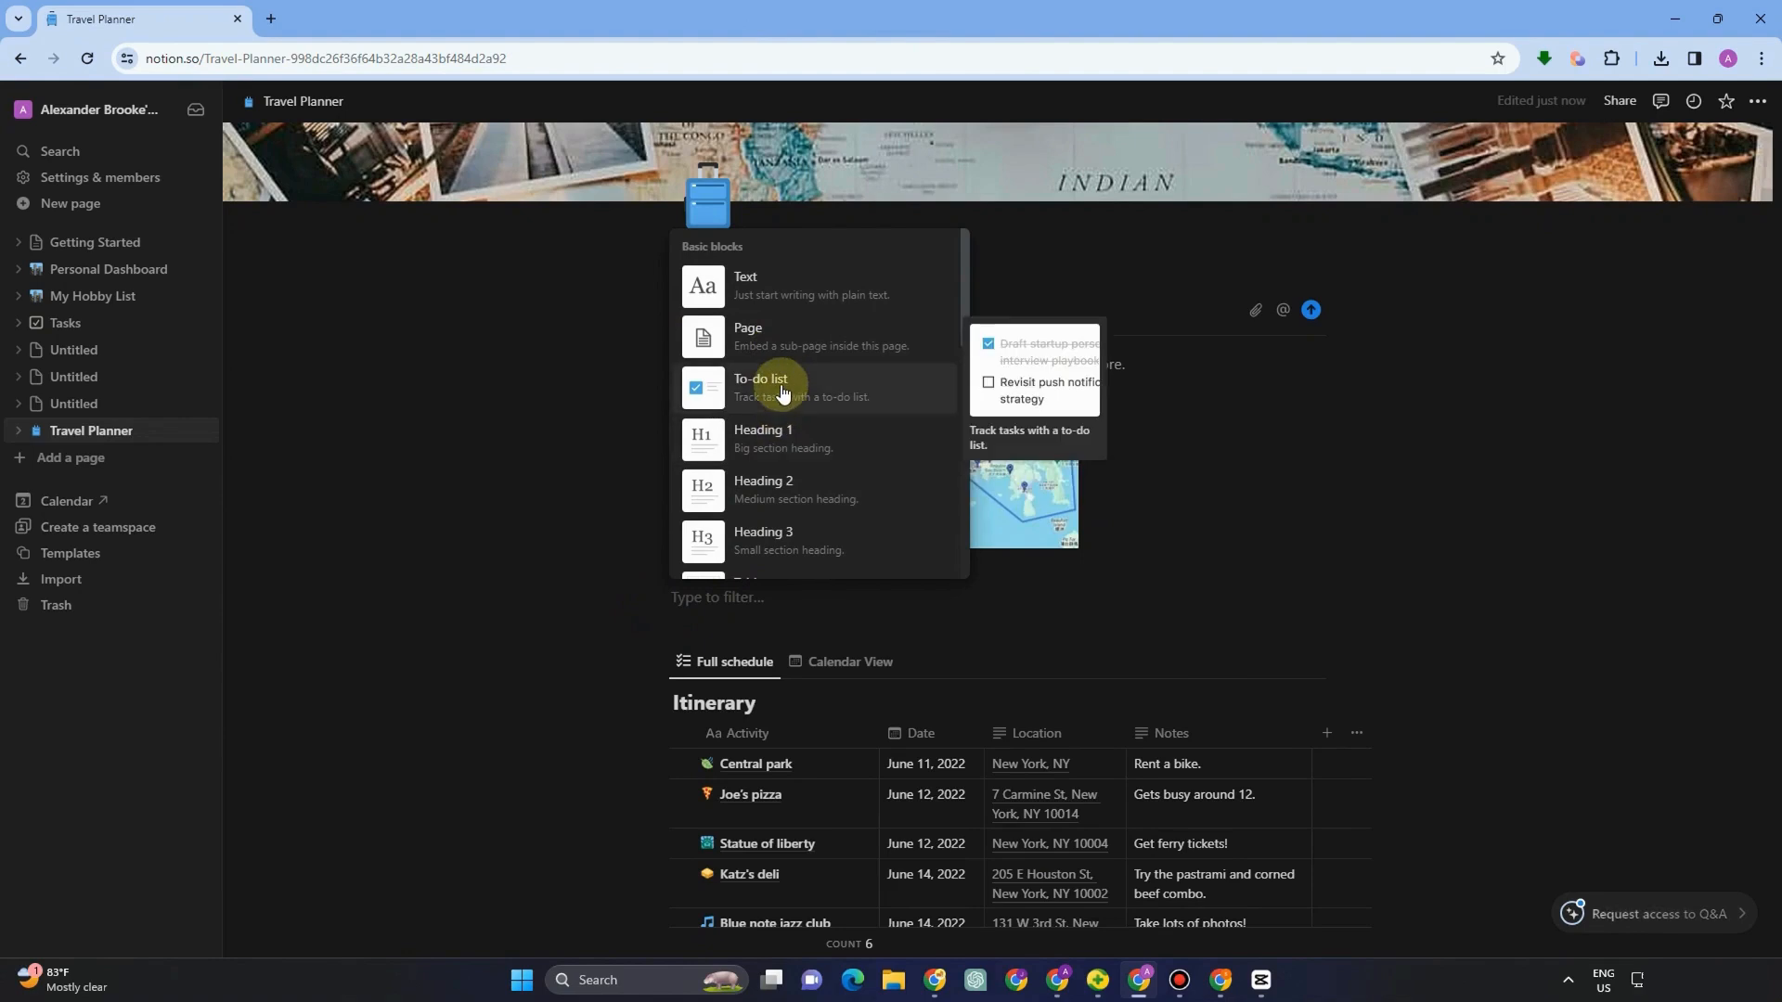
scroll(783, 506, "down", 3)
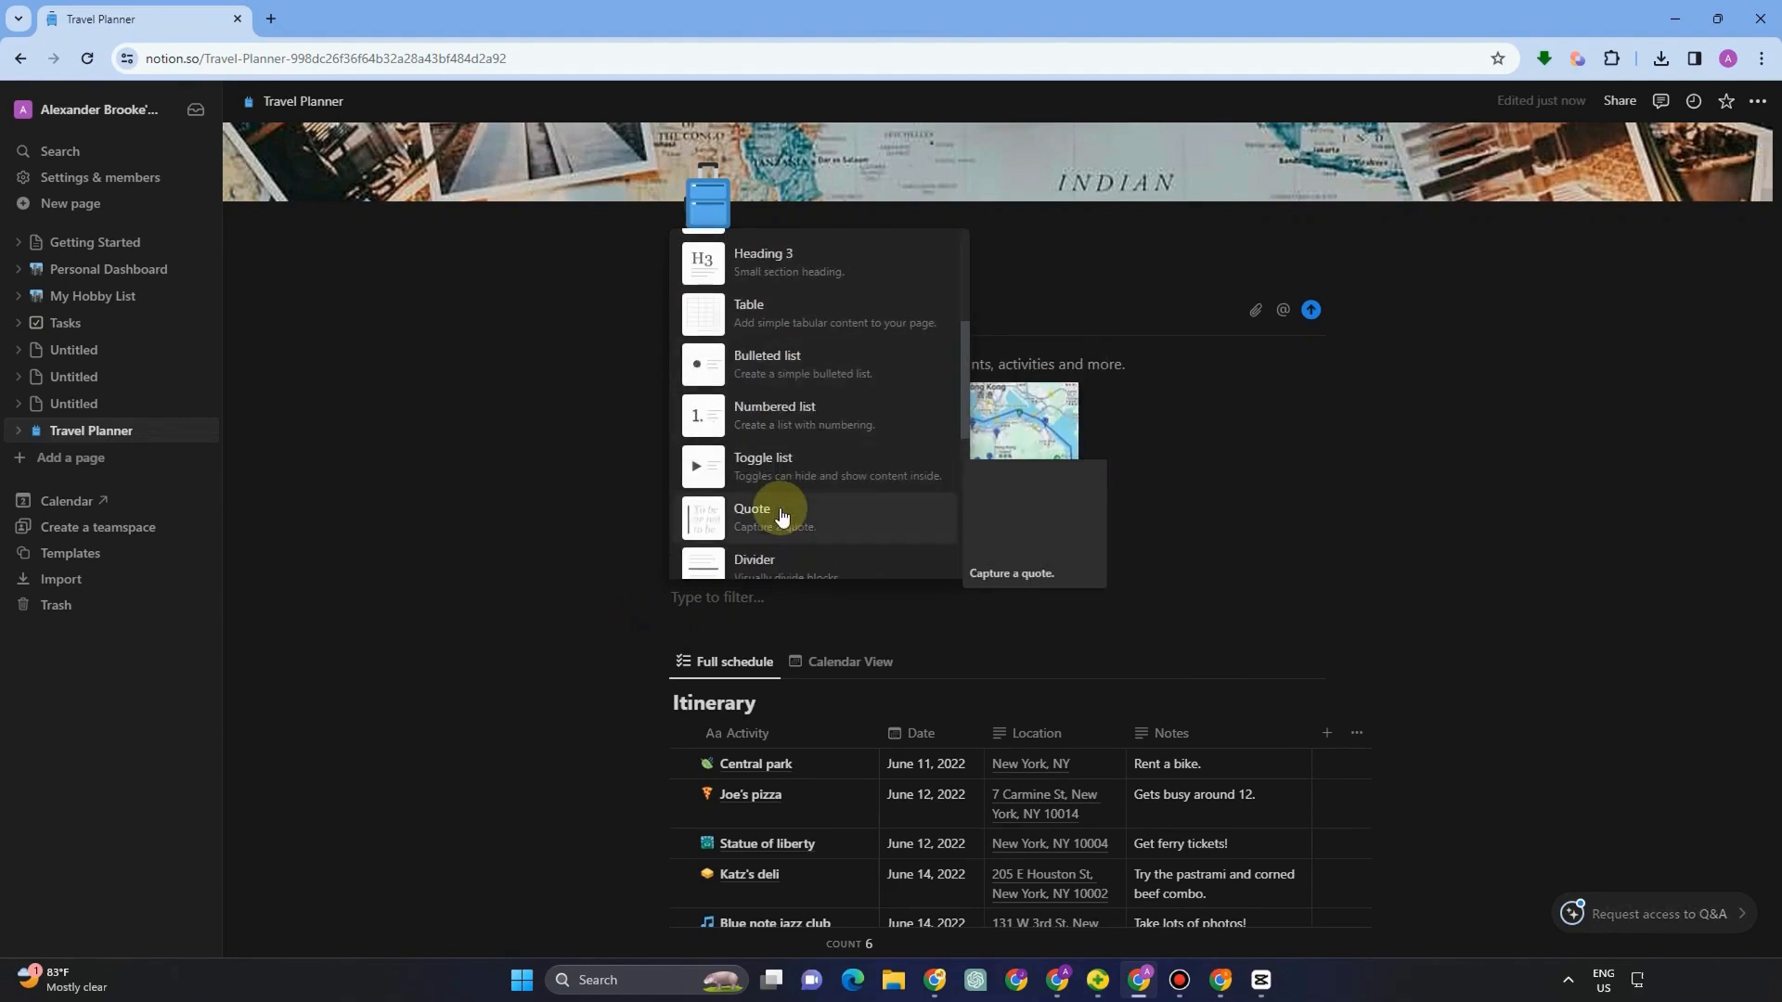
left_click(784, 329)
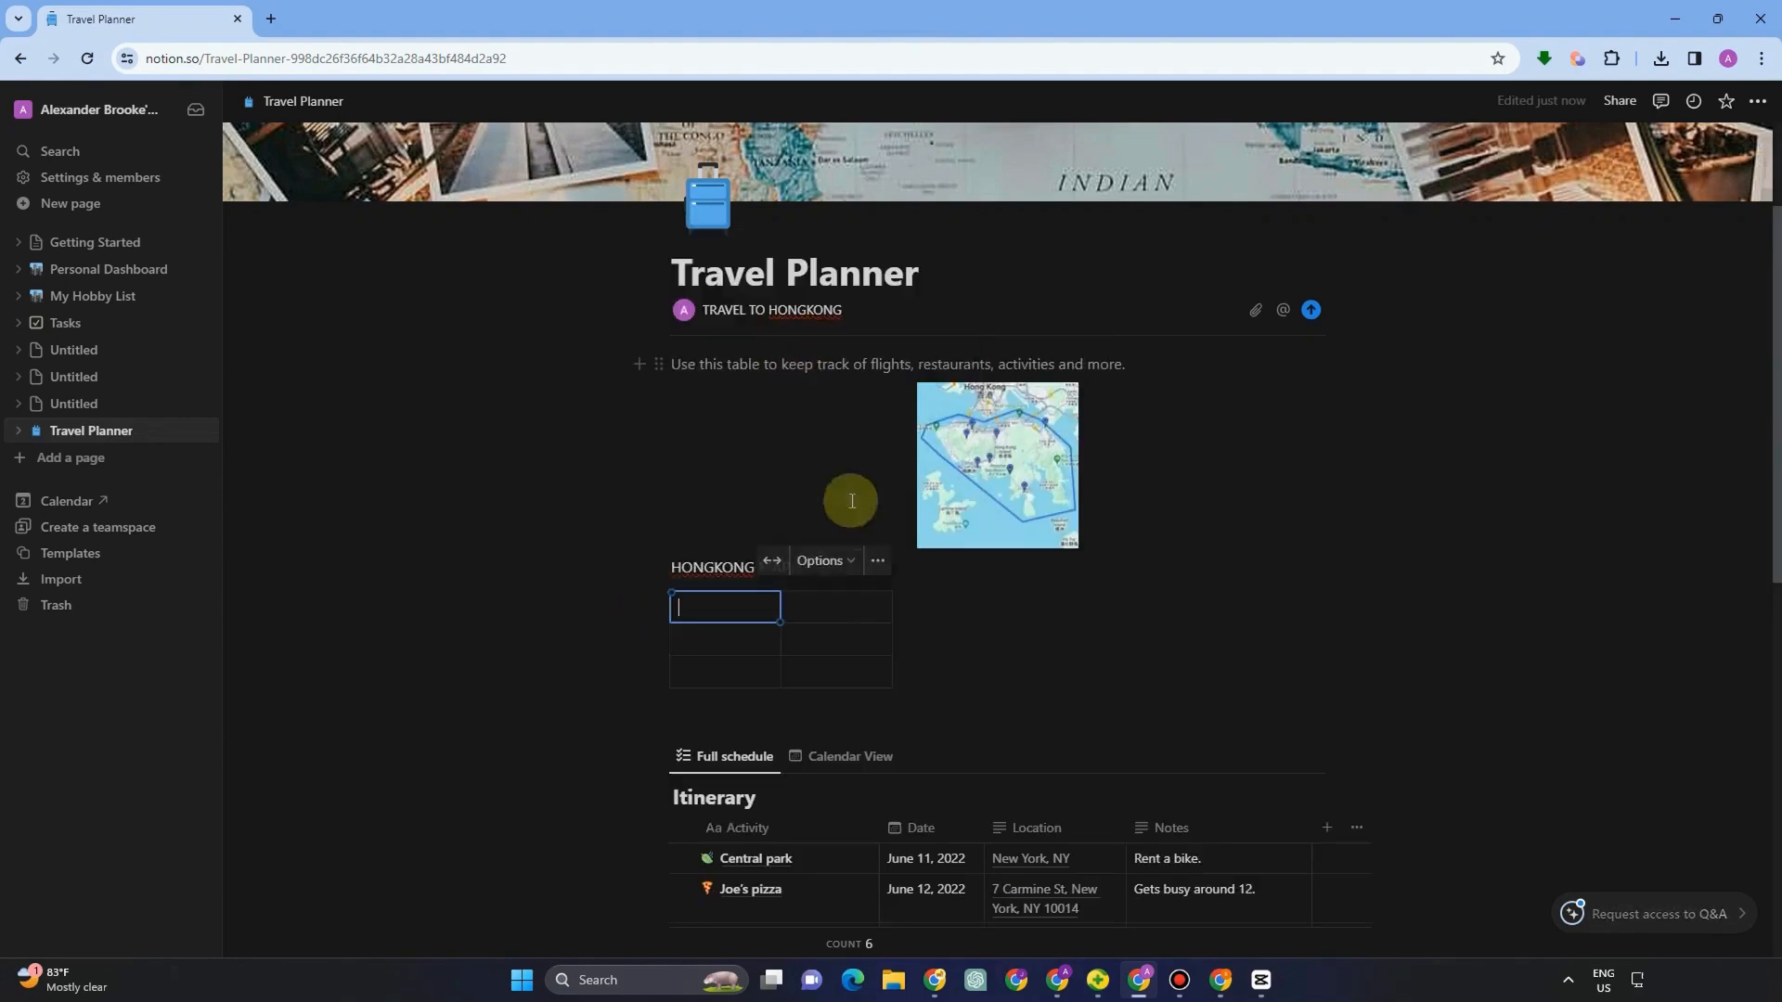
Step: Extend the simple table to five columns and label its first-row cells Day 1 through Day 5
left_click(906, 638)
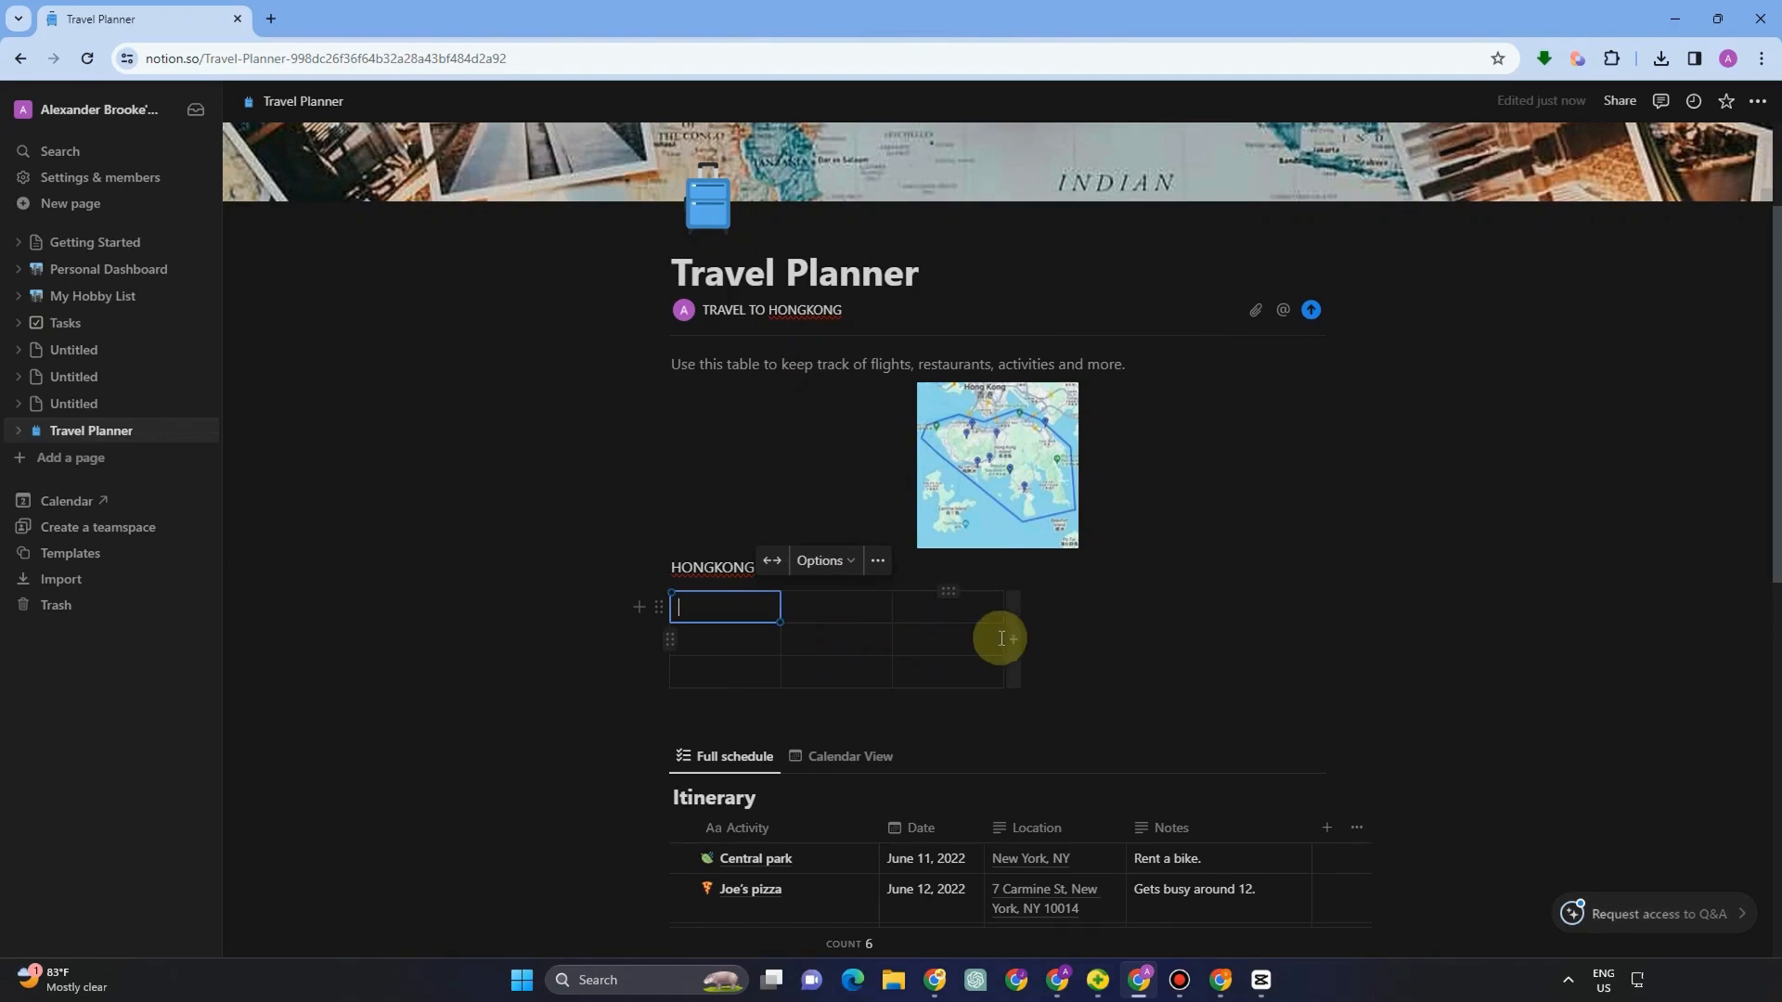
left_click(1019, 638)
left_click_drag(1133, 641, 1193, 639)
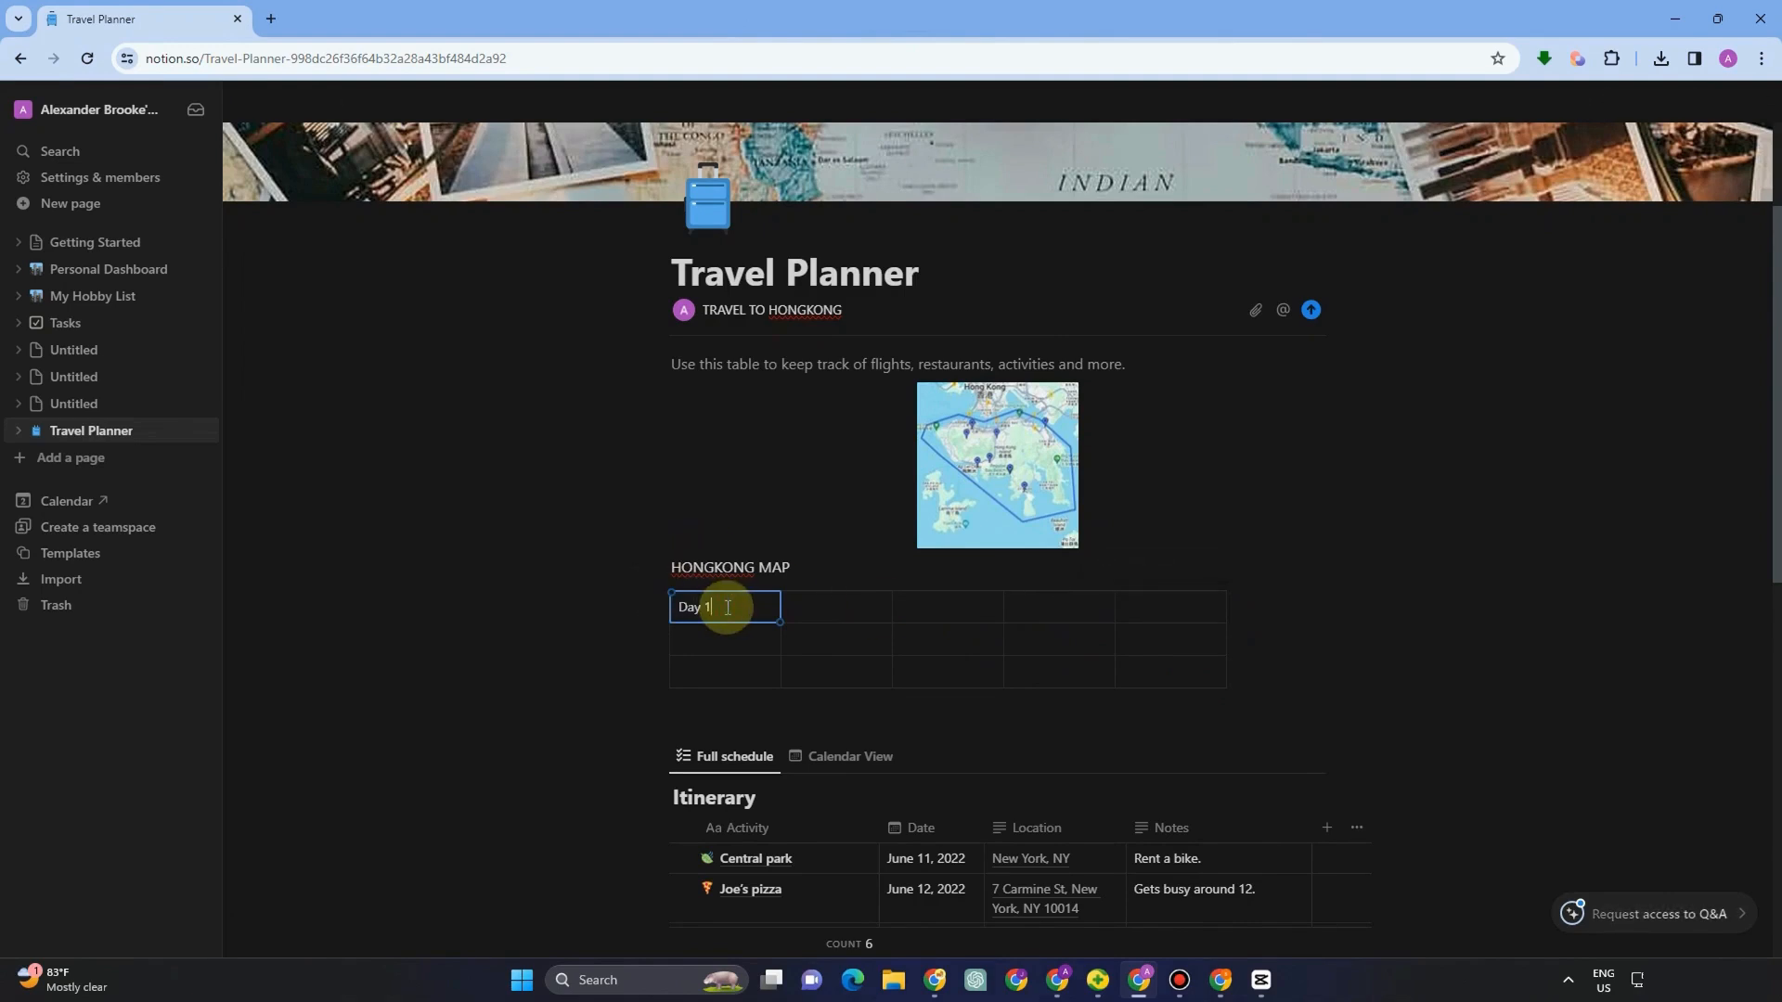
left_click(783, 608)
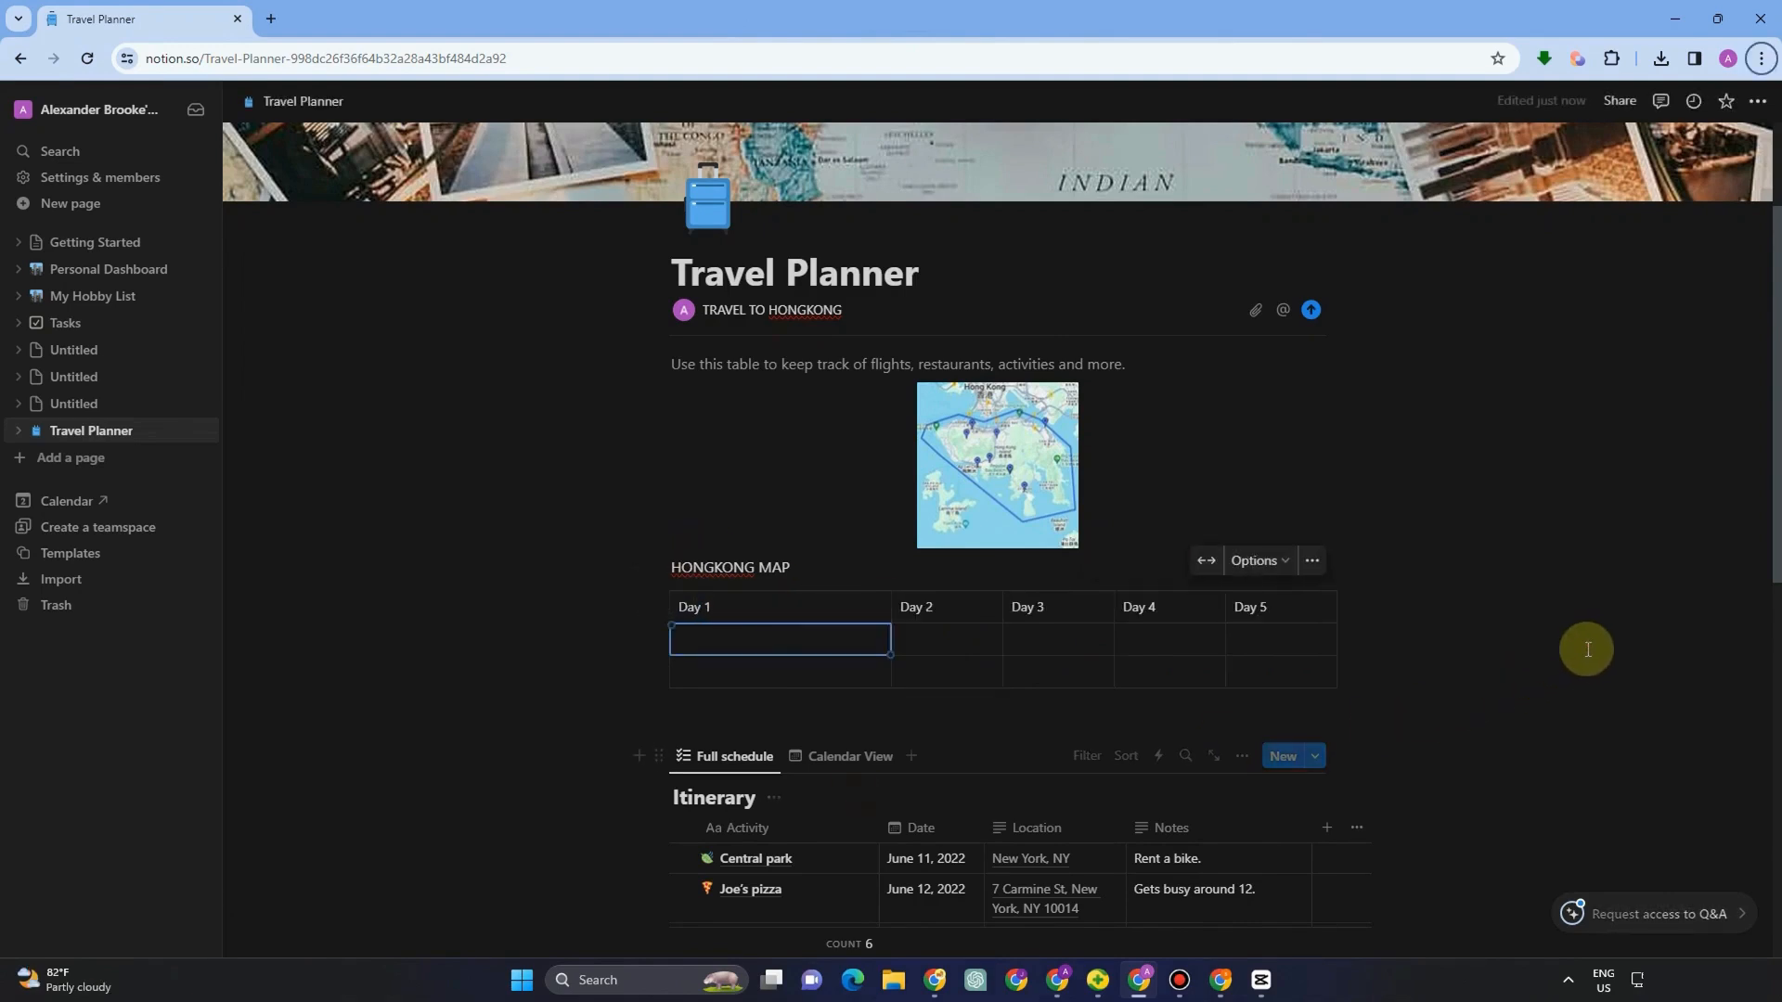
left_click(521, 684)
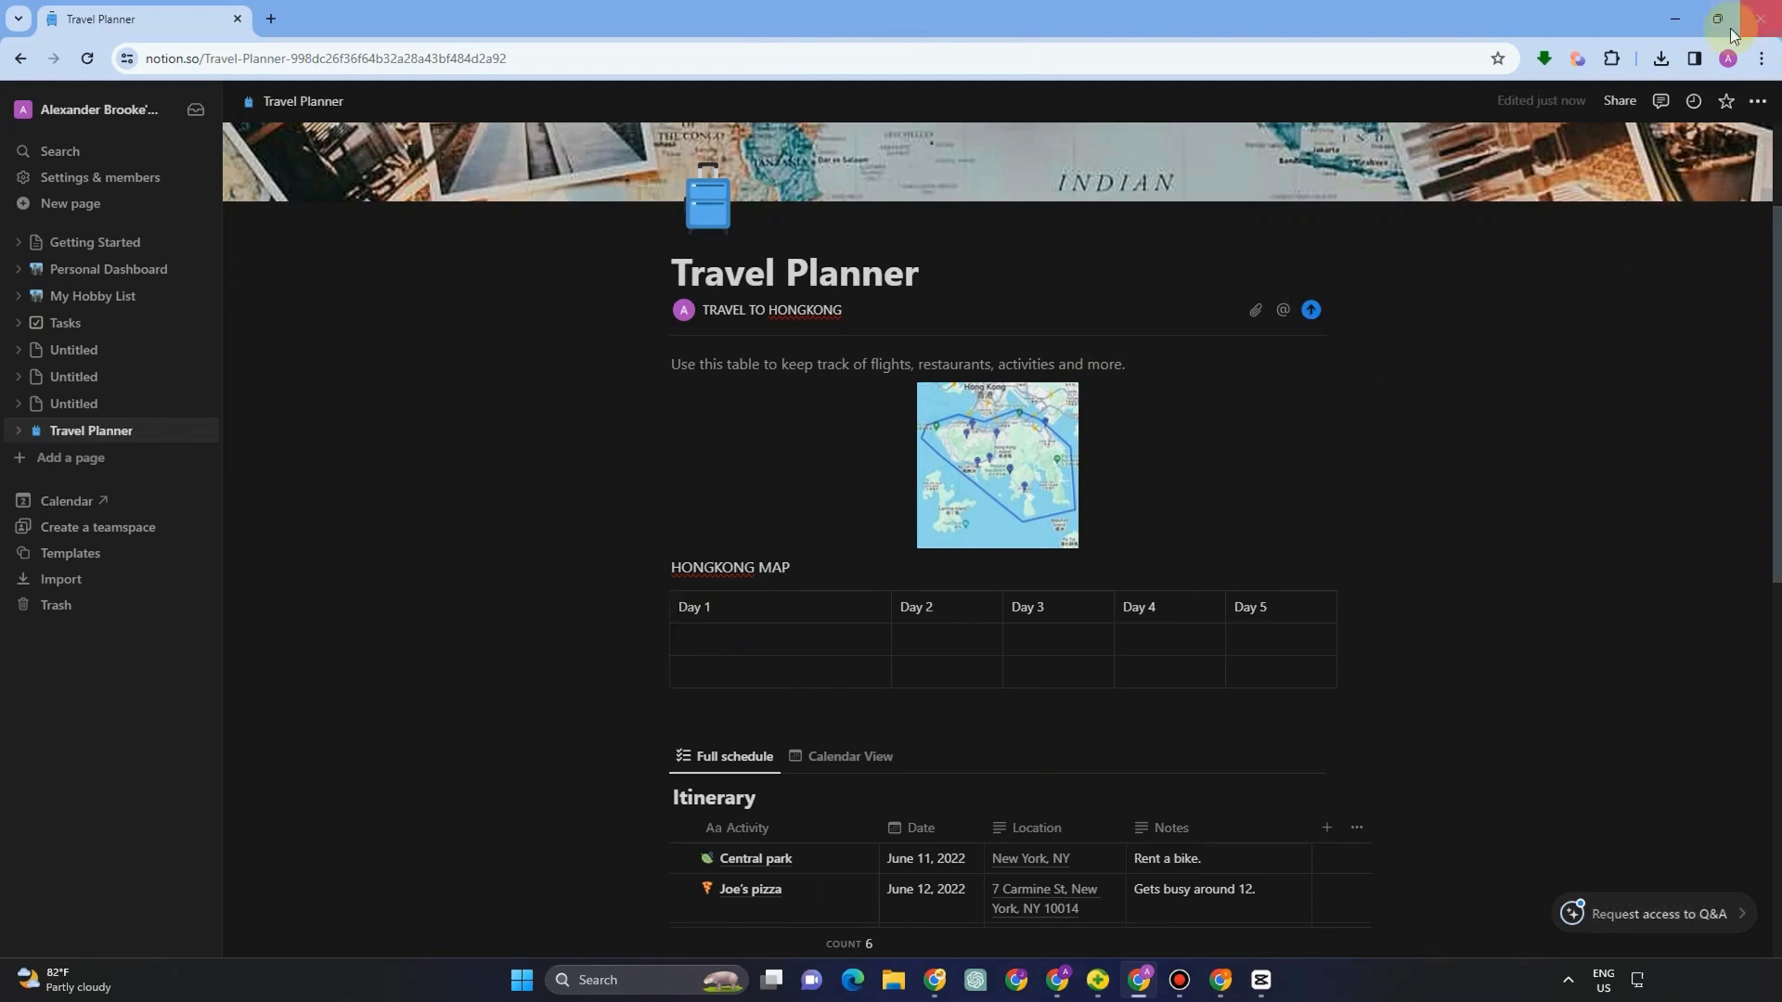
left_click(1758, 100)
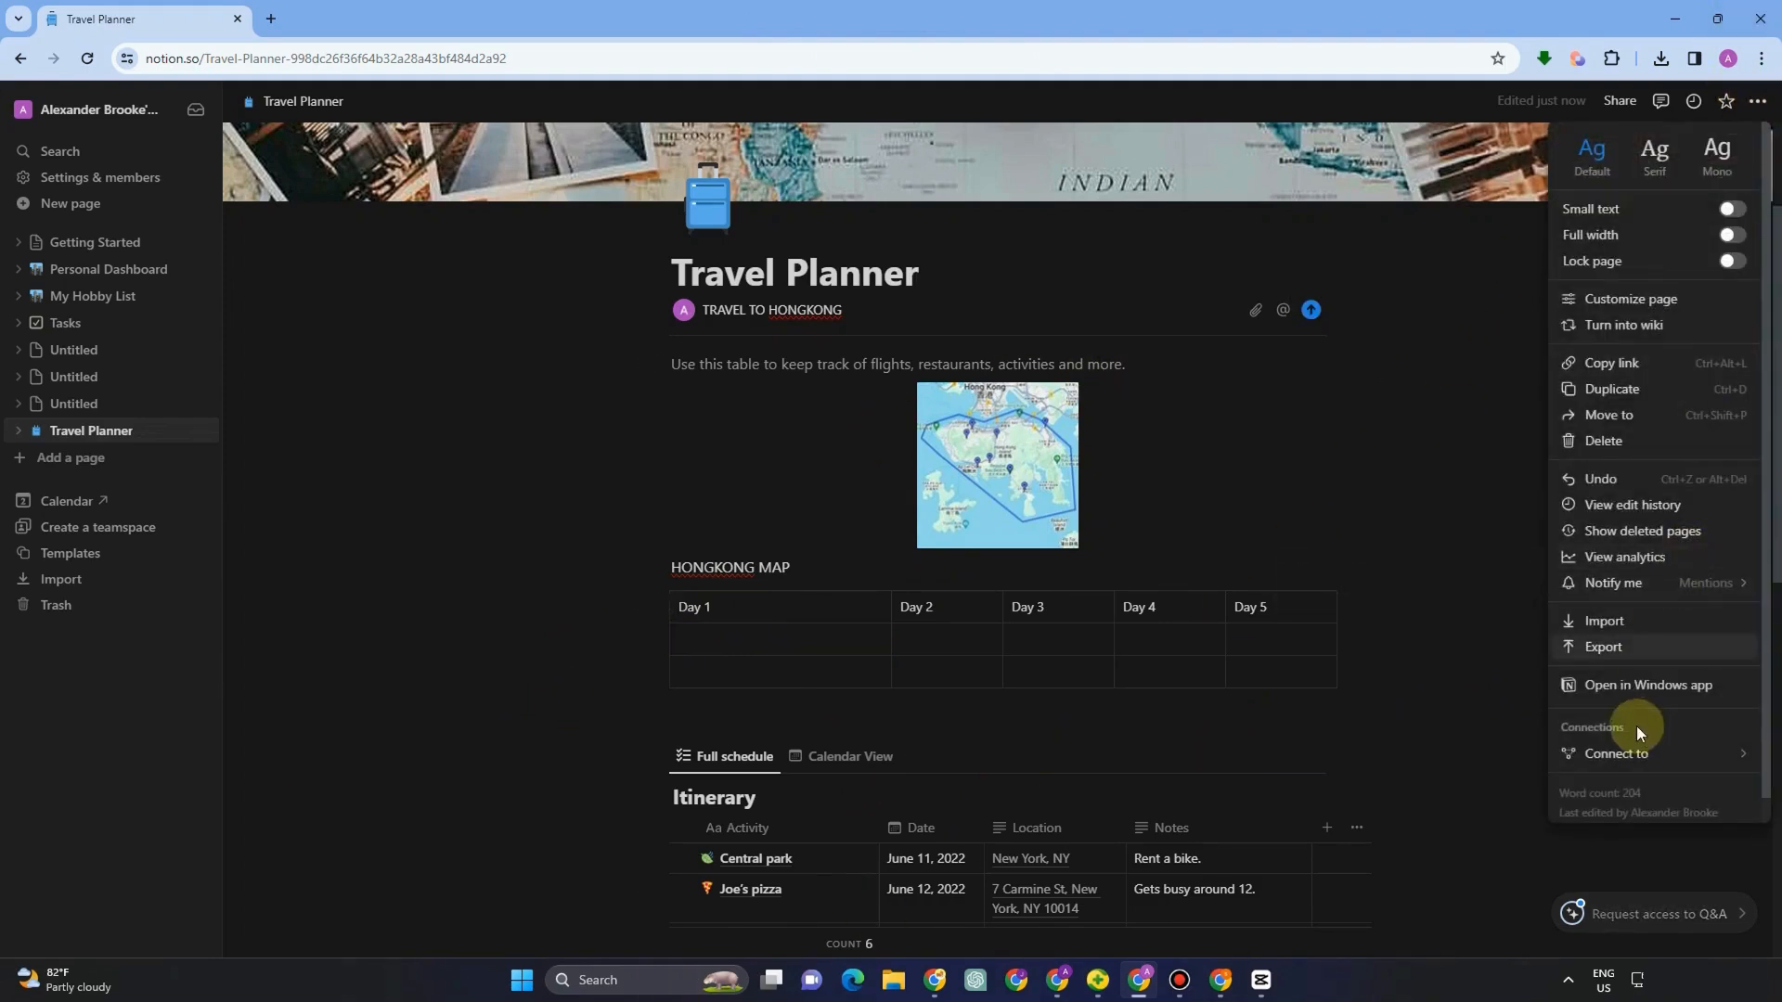
left_click(1636, 583)
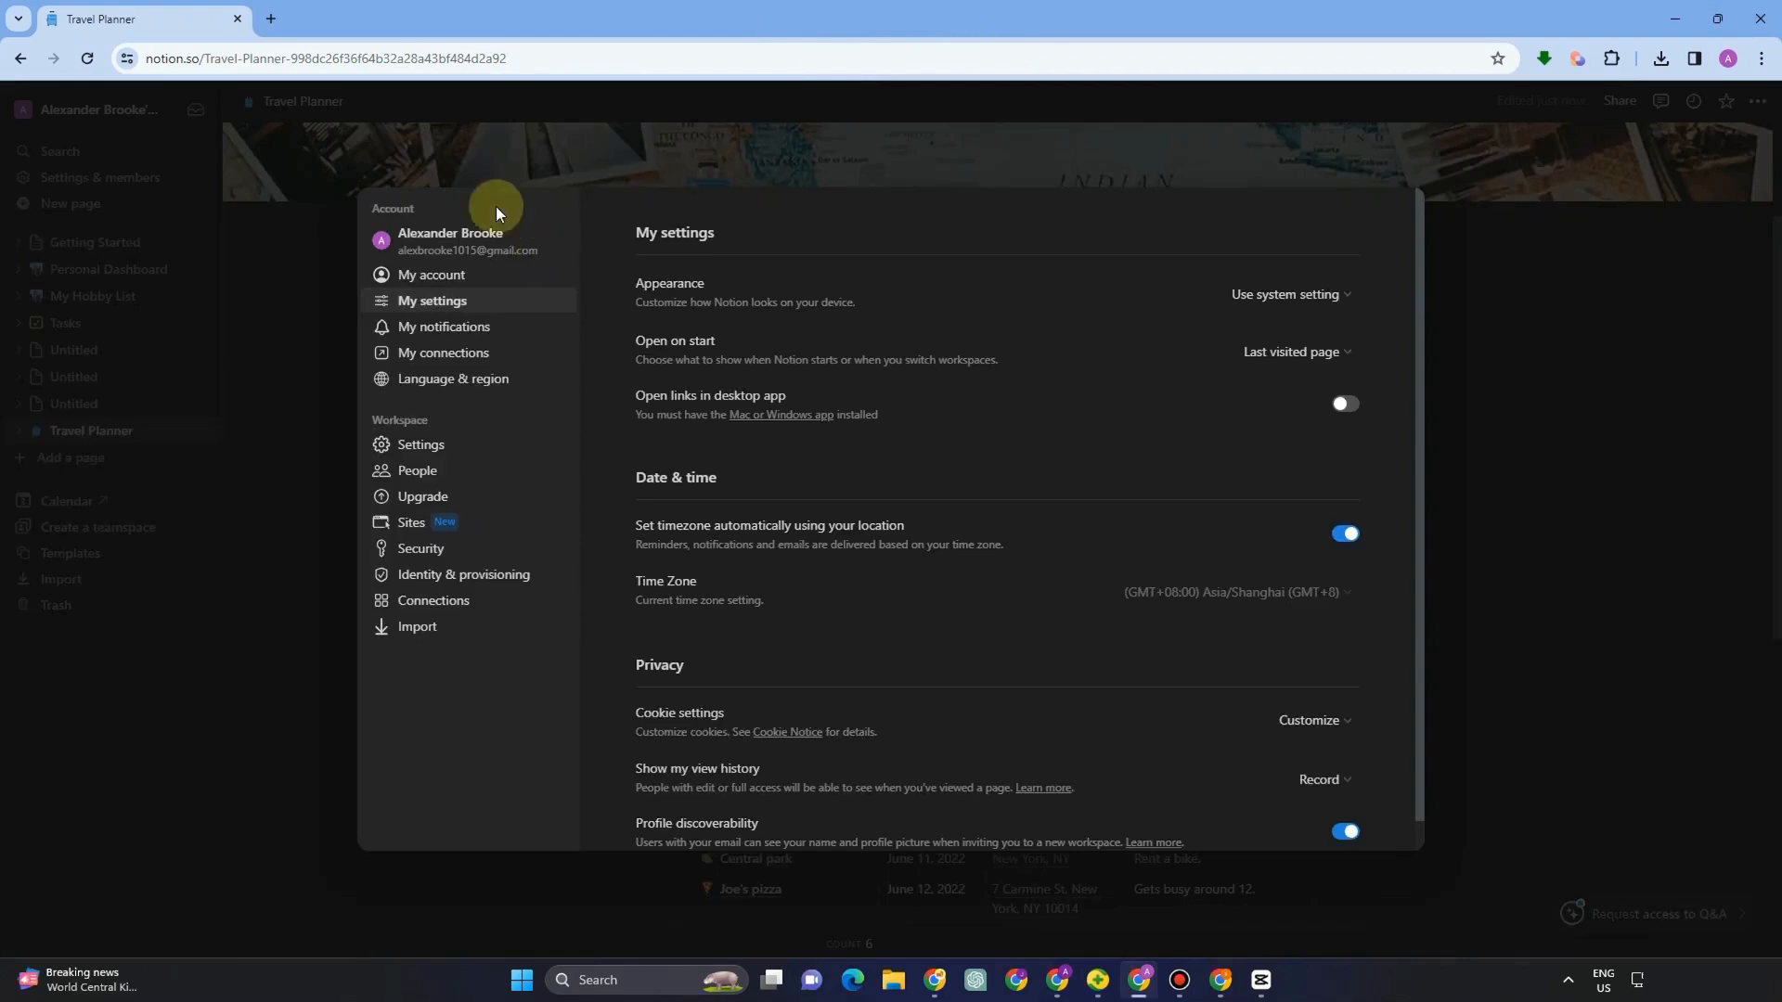
left_click(181, 226)
Step: Set the workspace appearance to Light in the personal settings and return to the Travel Planner page
left_click(126, 178)
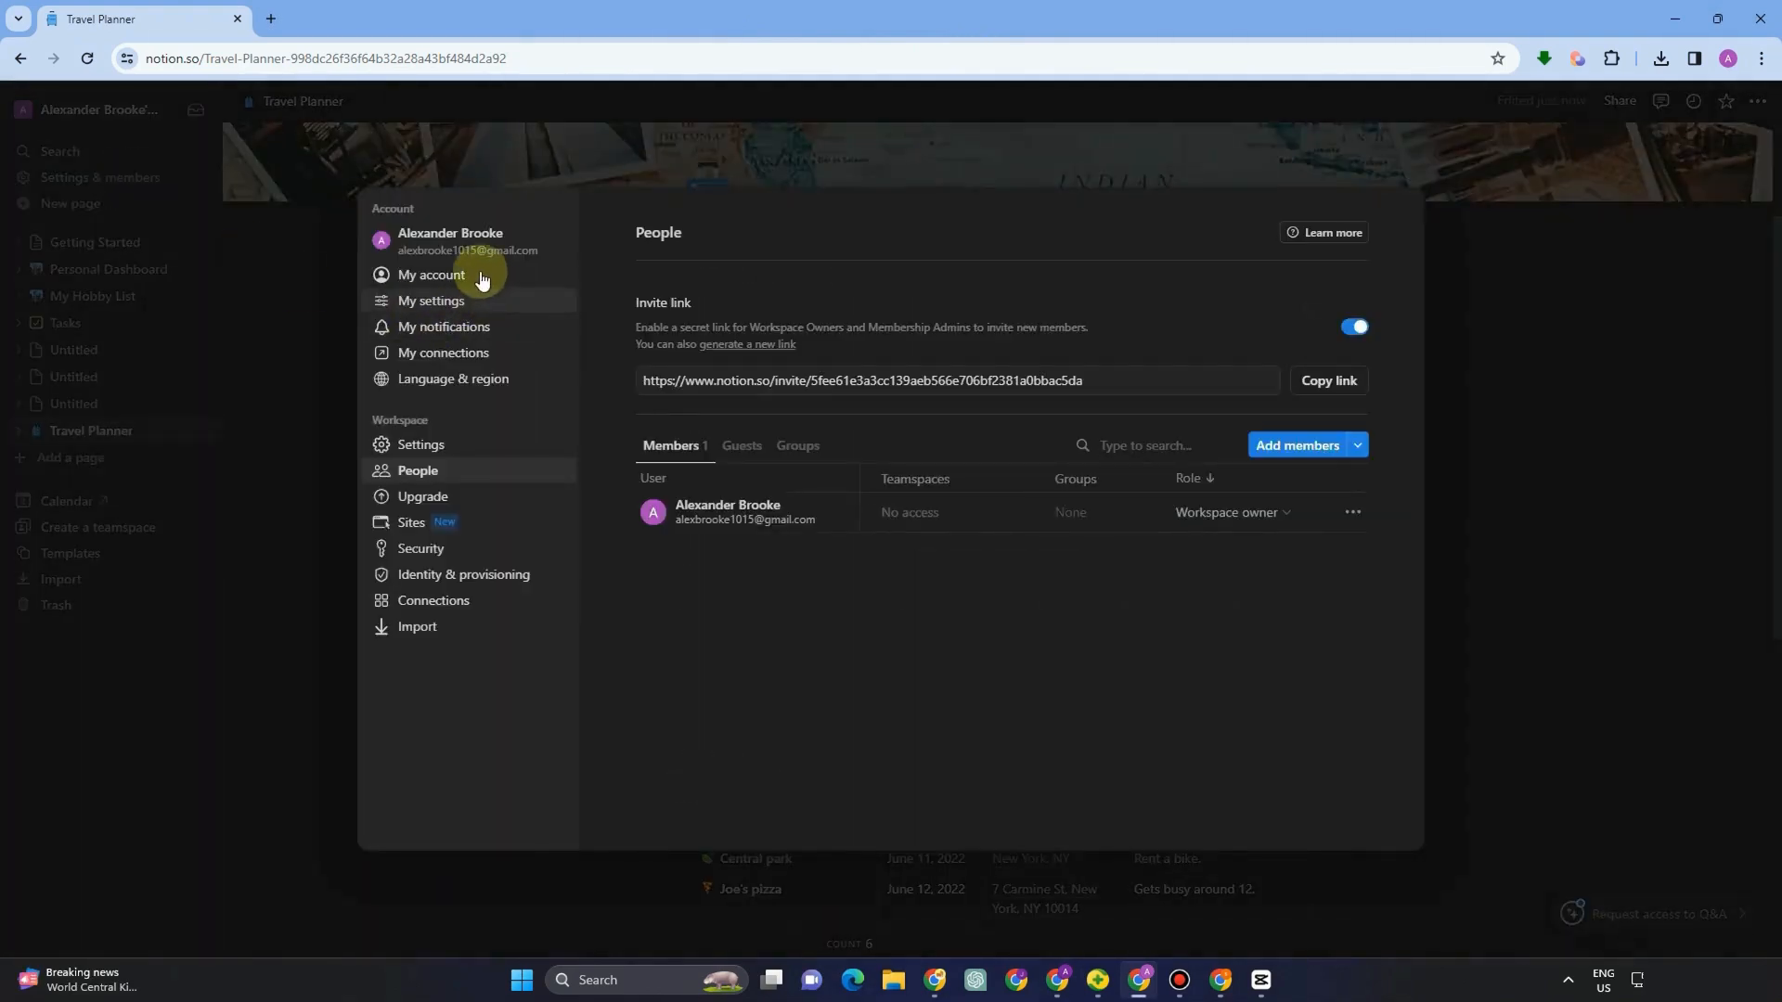
left_click(455, 300)
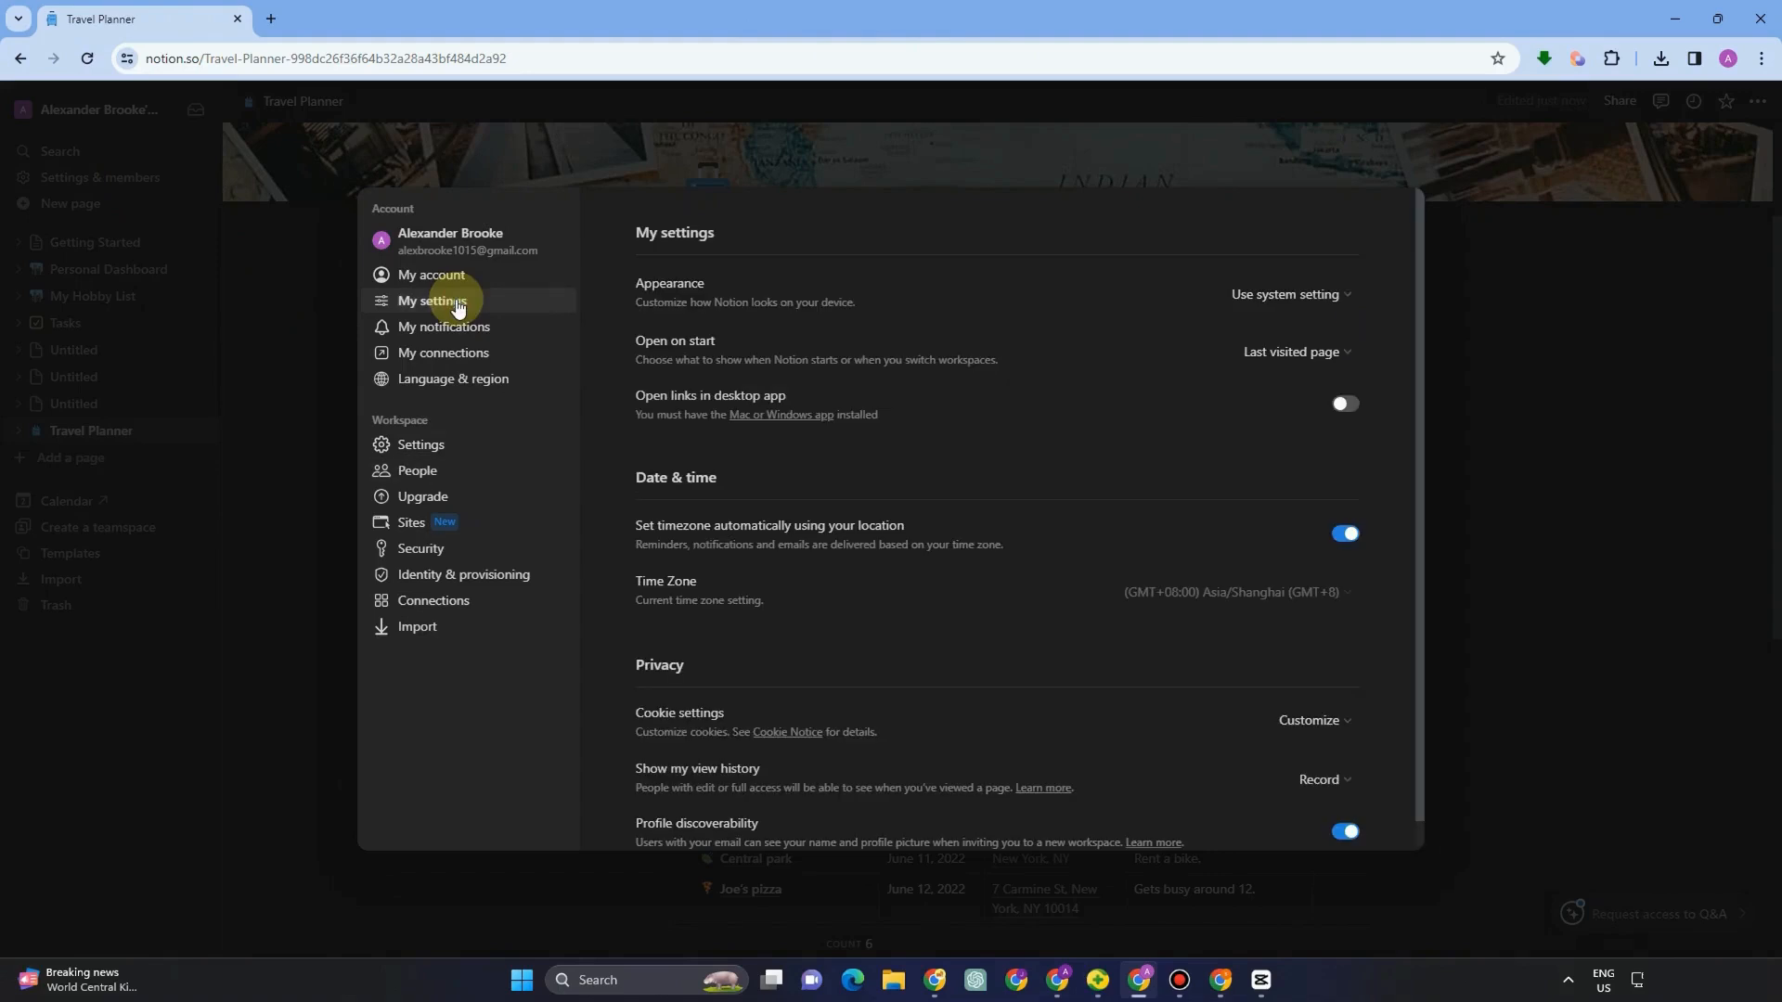
left_click(1318, 293)
left_click(1387, 295)
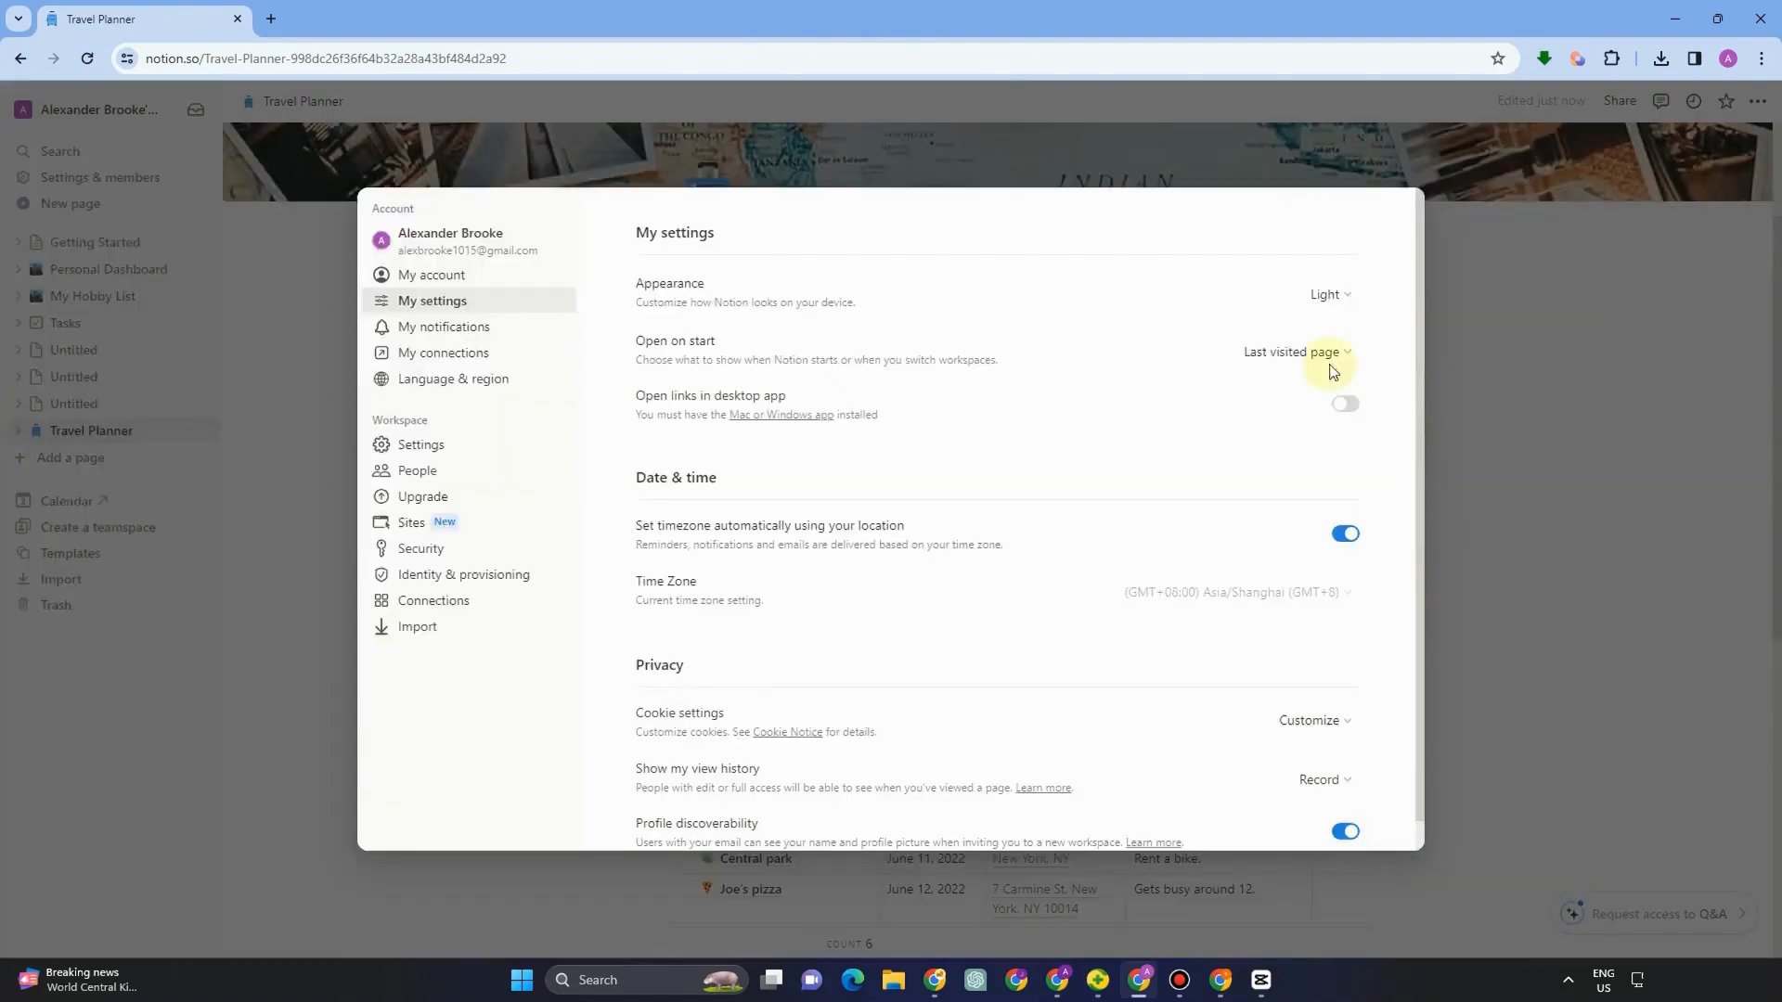
left_click(1726, 377)
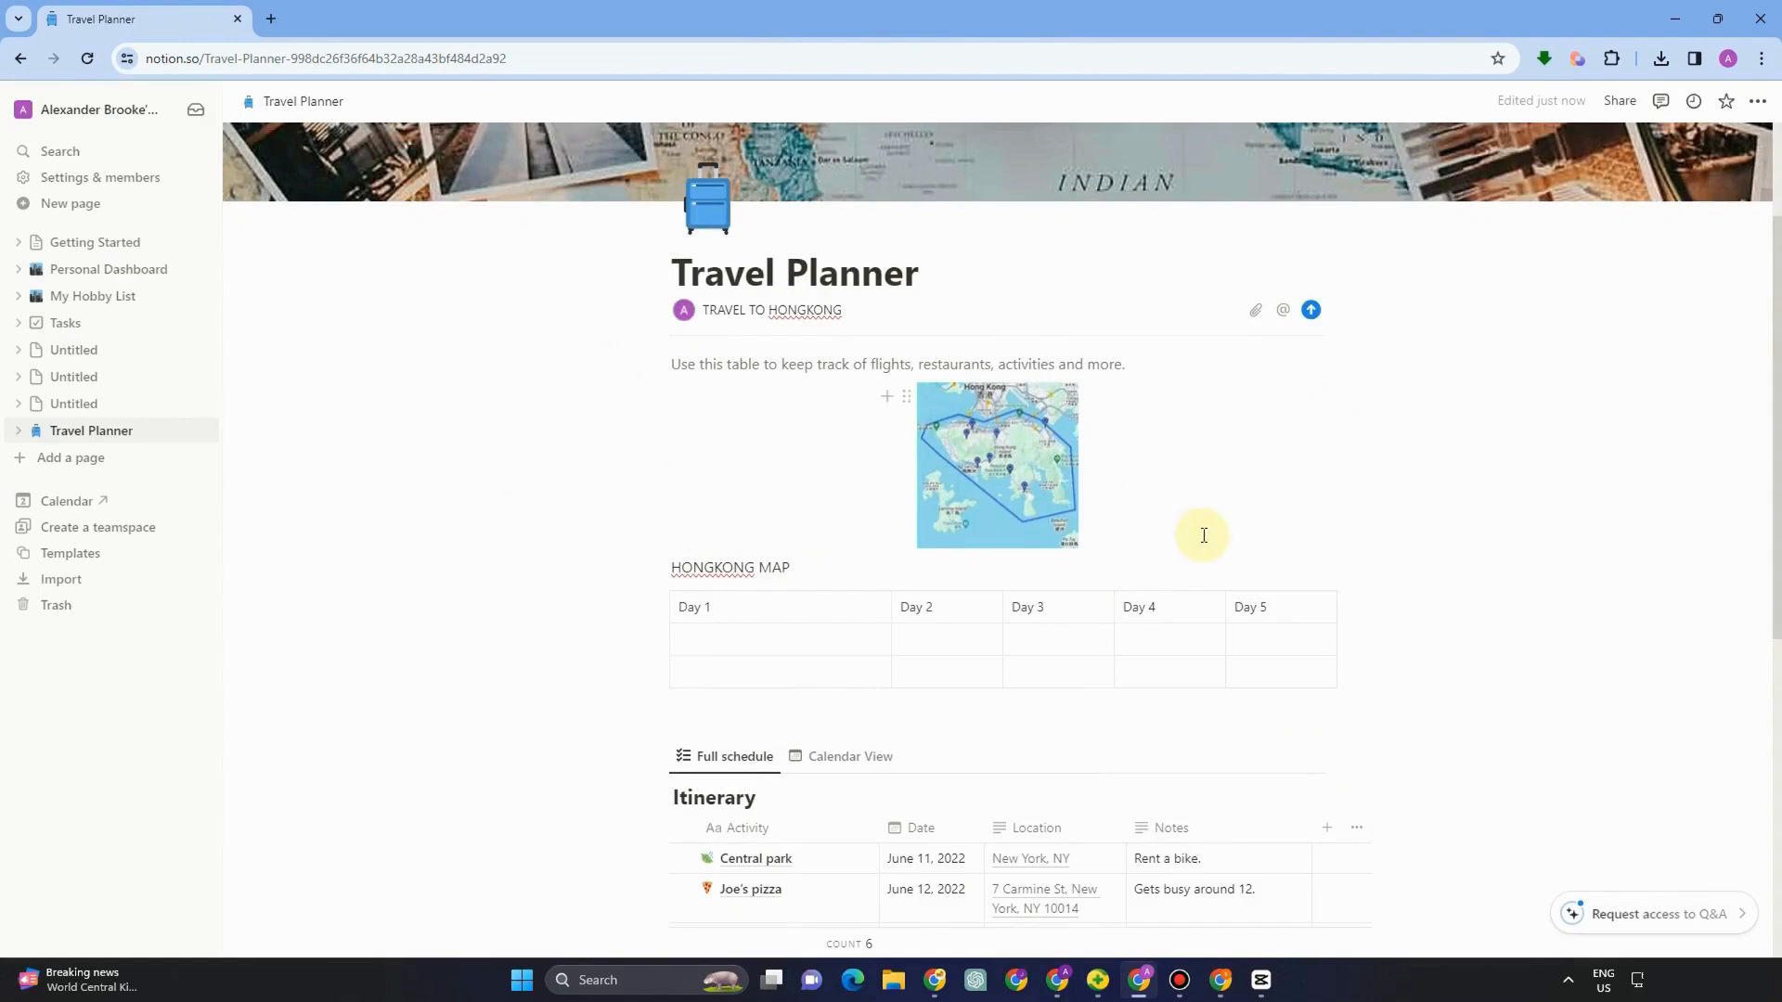
scroll(1012, 537, "down", 2)
left_click(705, 466)
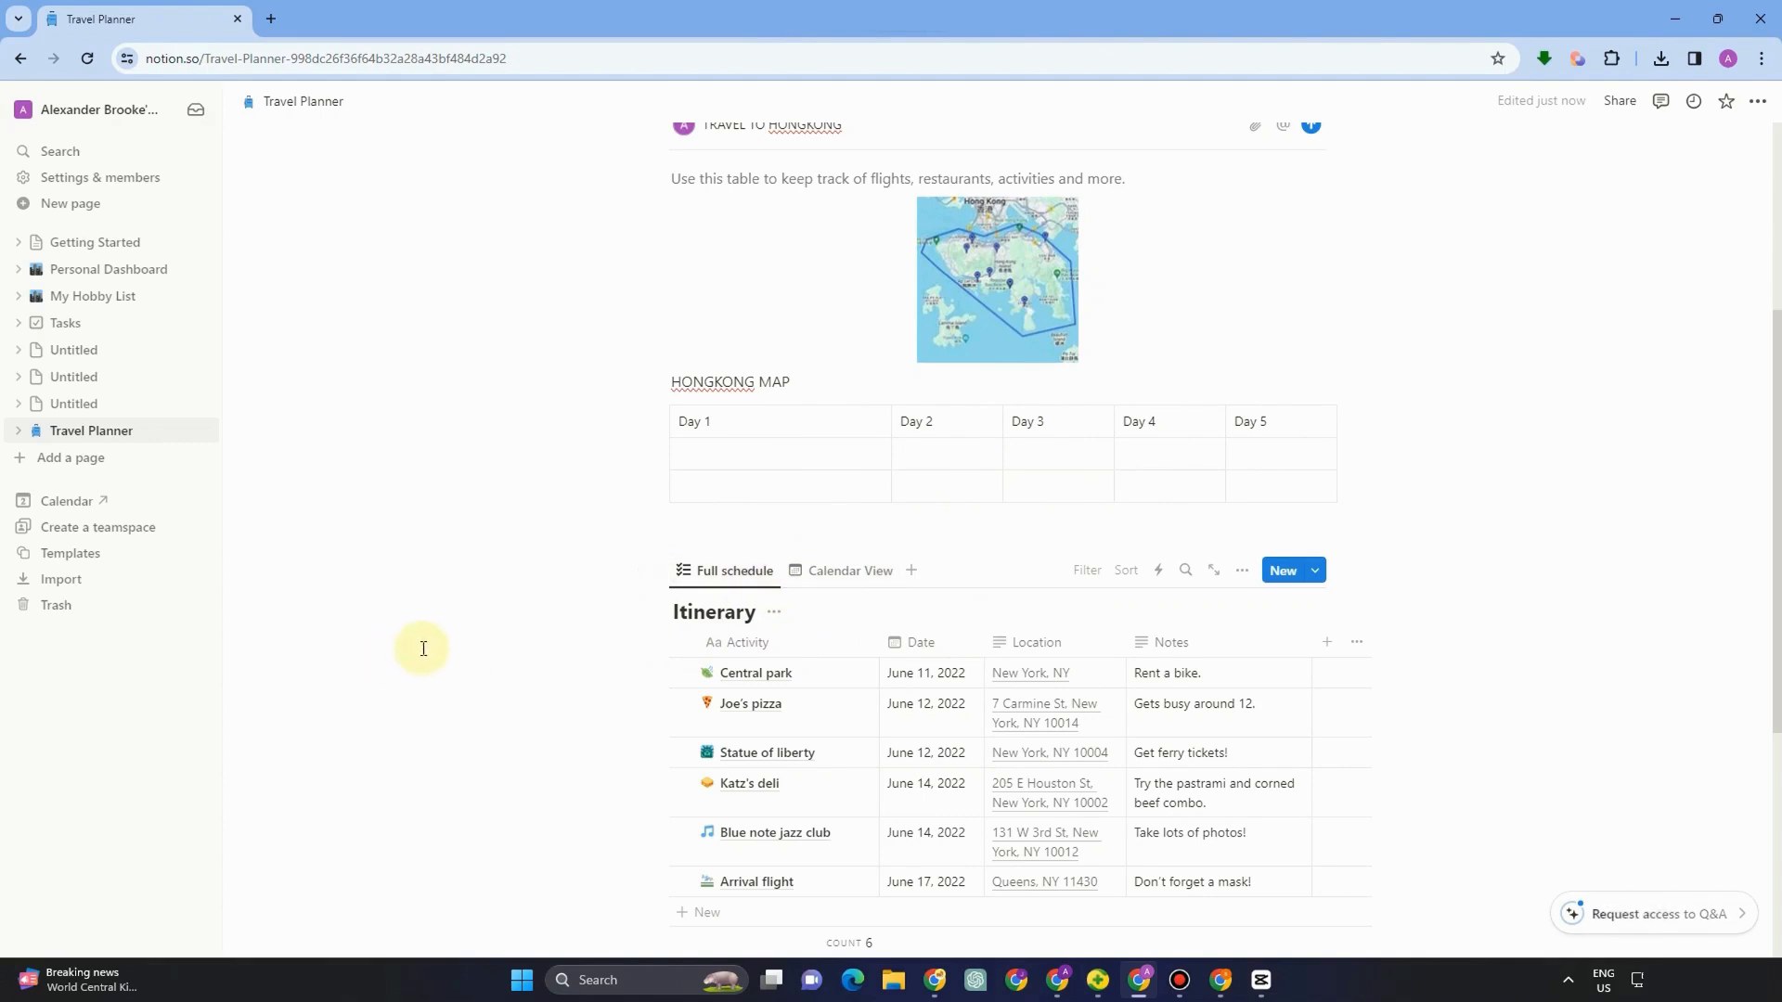
left_click(775, 613)
left_click(818, 620)
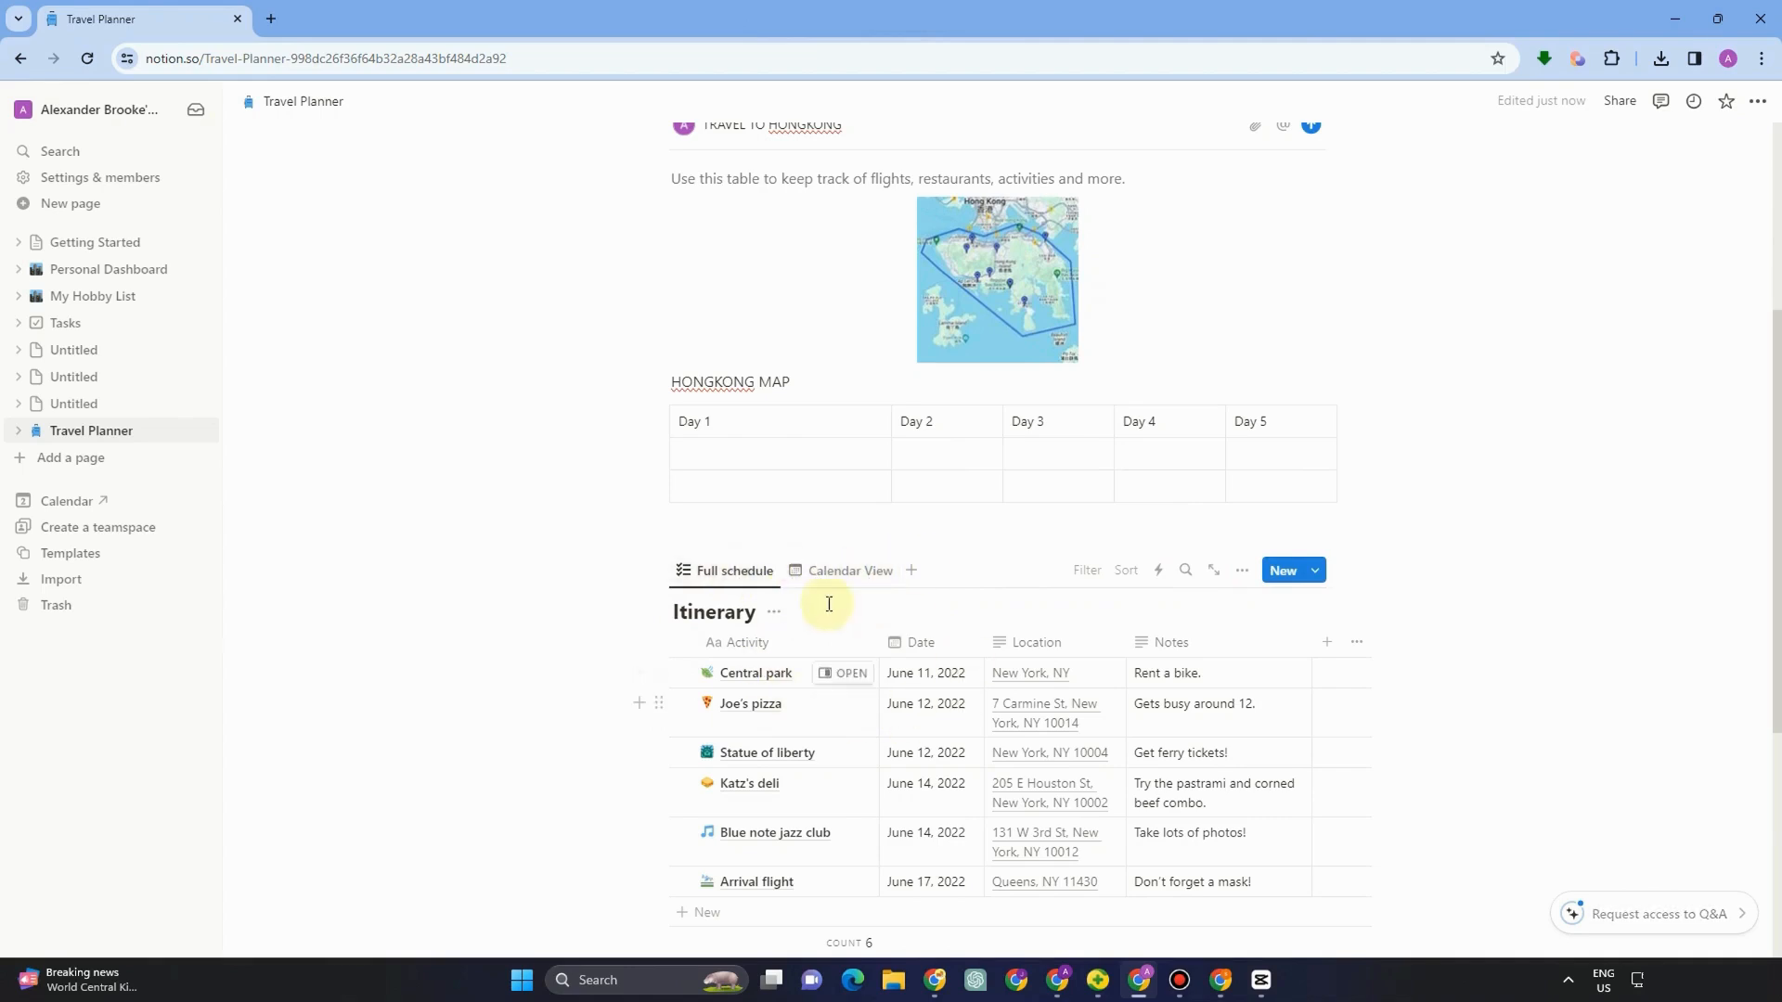
Step: Rename the Itinerary database's Activity property to "THINGS TO SEE" and its Date property to "Day"
scroll(1067, 708, "down", 2)
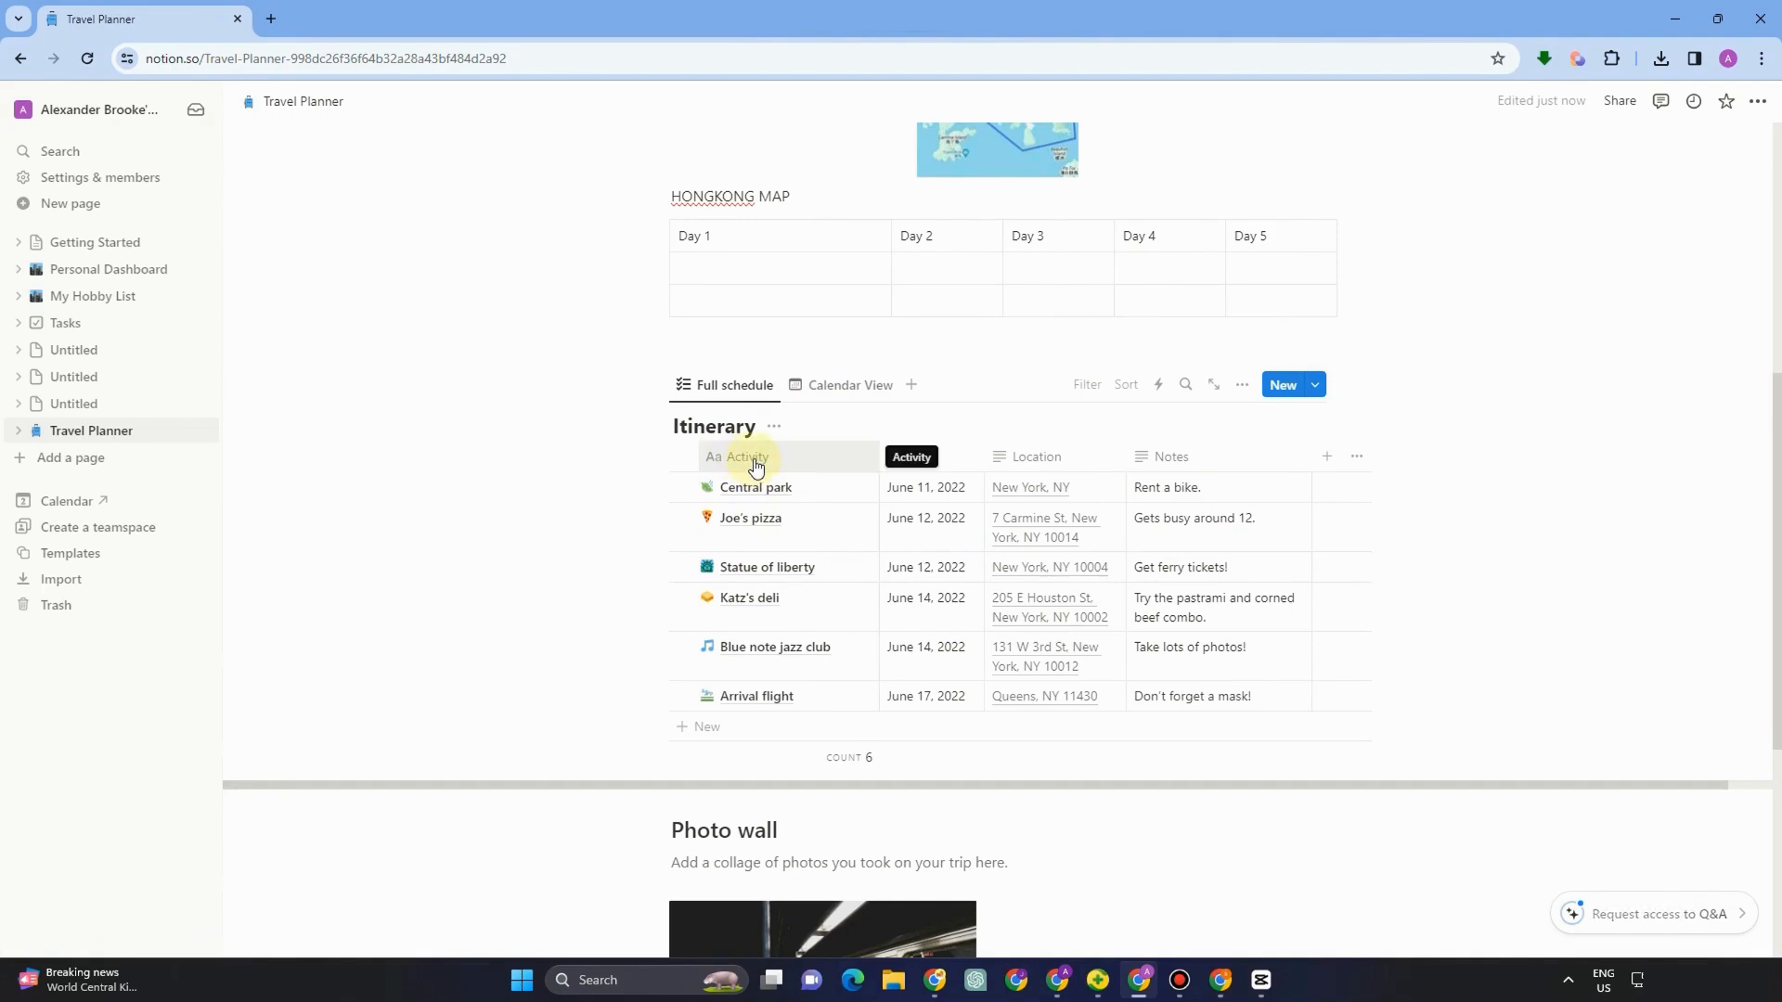
left_click(754, 460)
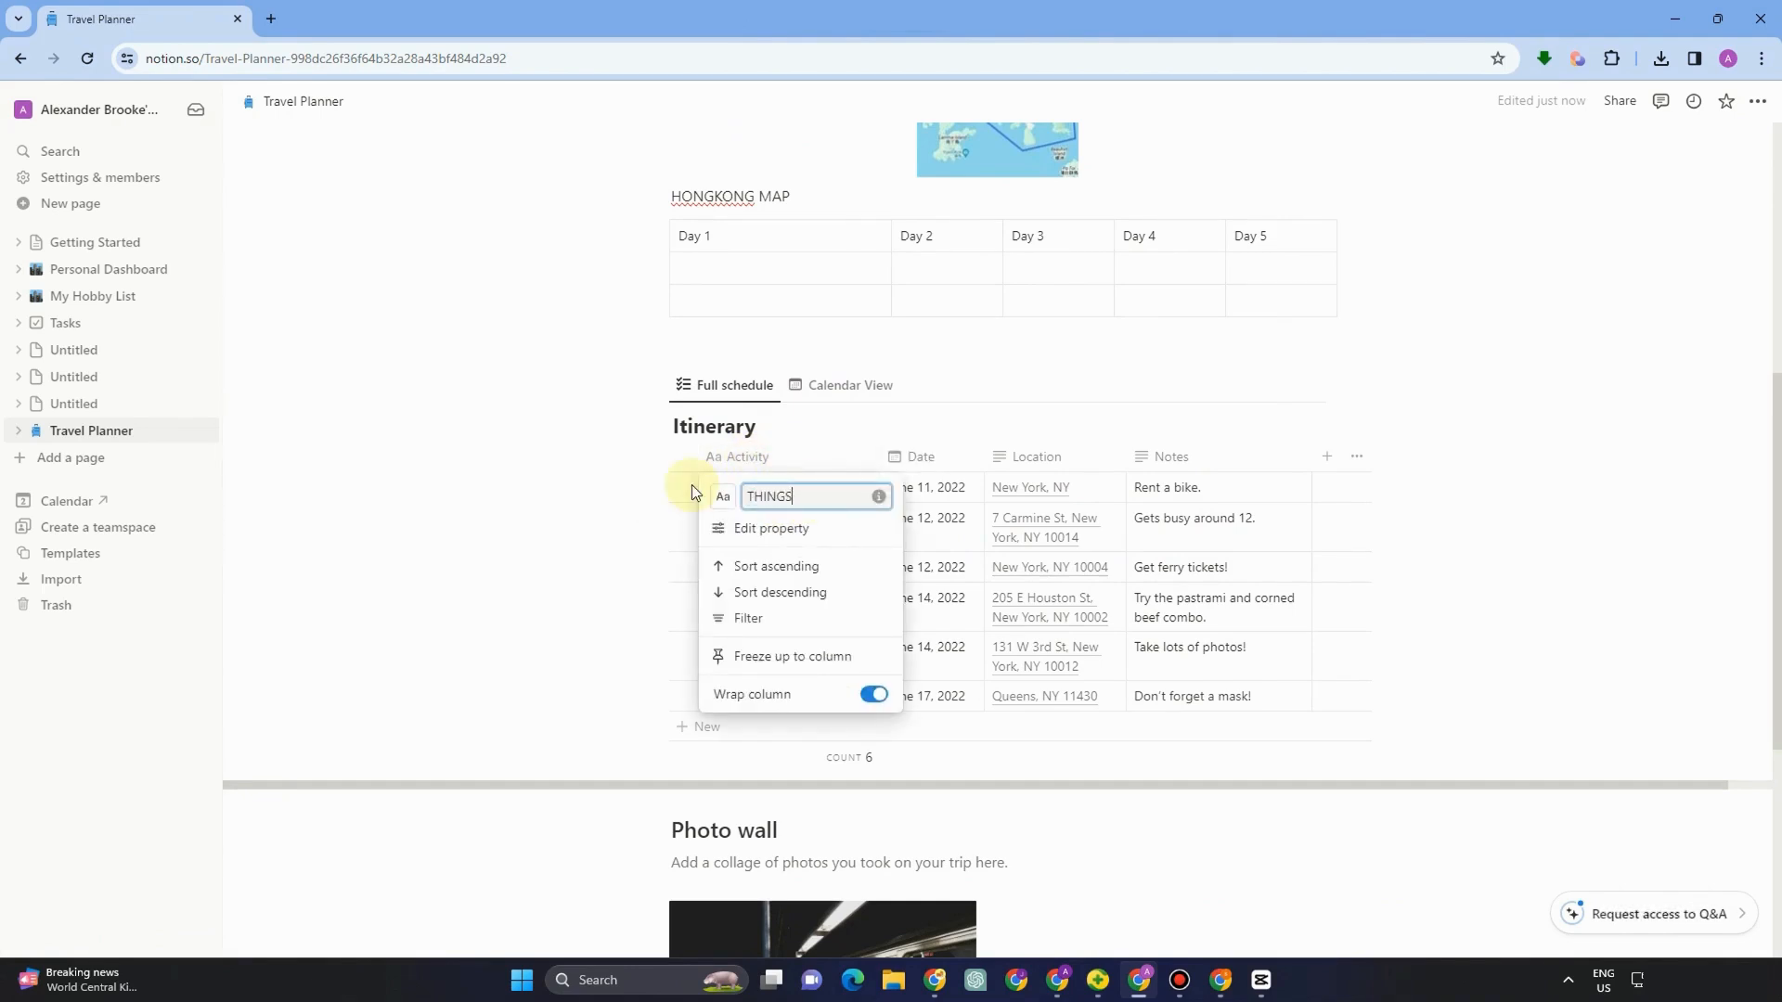
type("THINGS TO SEE")
left_click(933, 459)
left_click(925, 458)
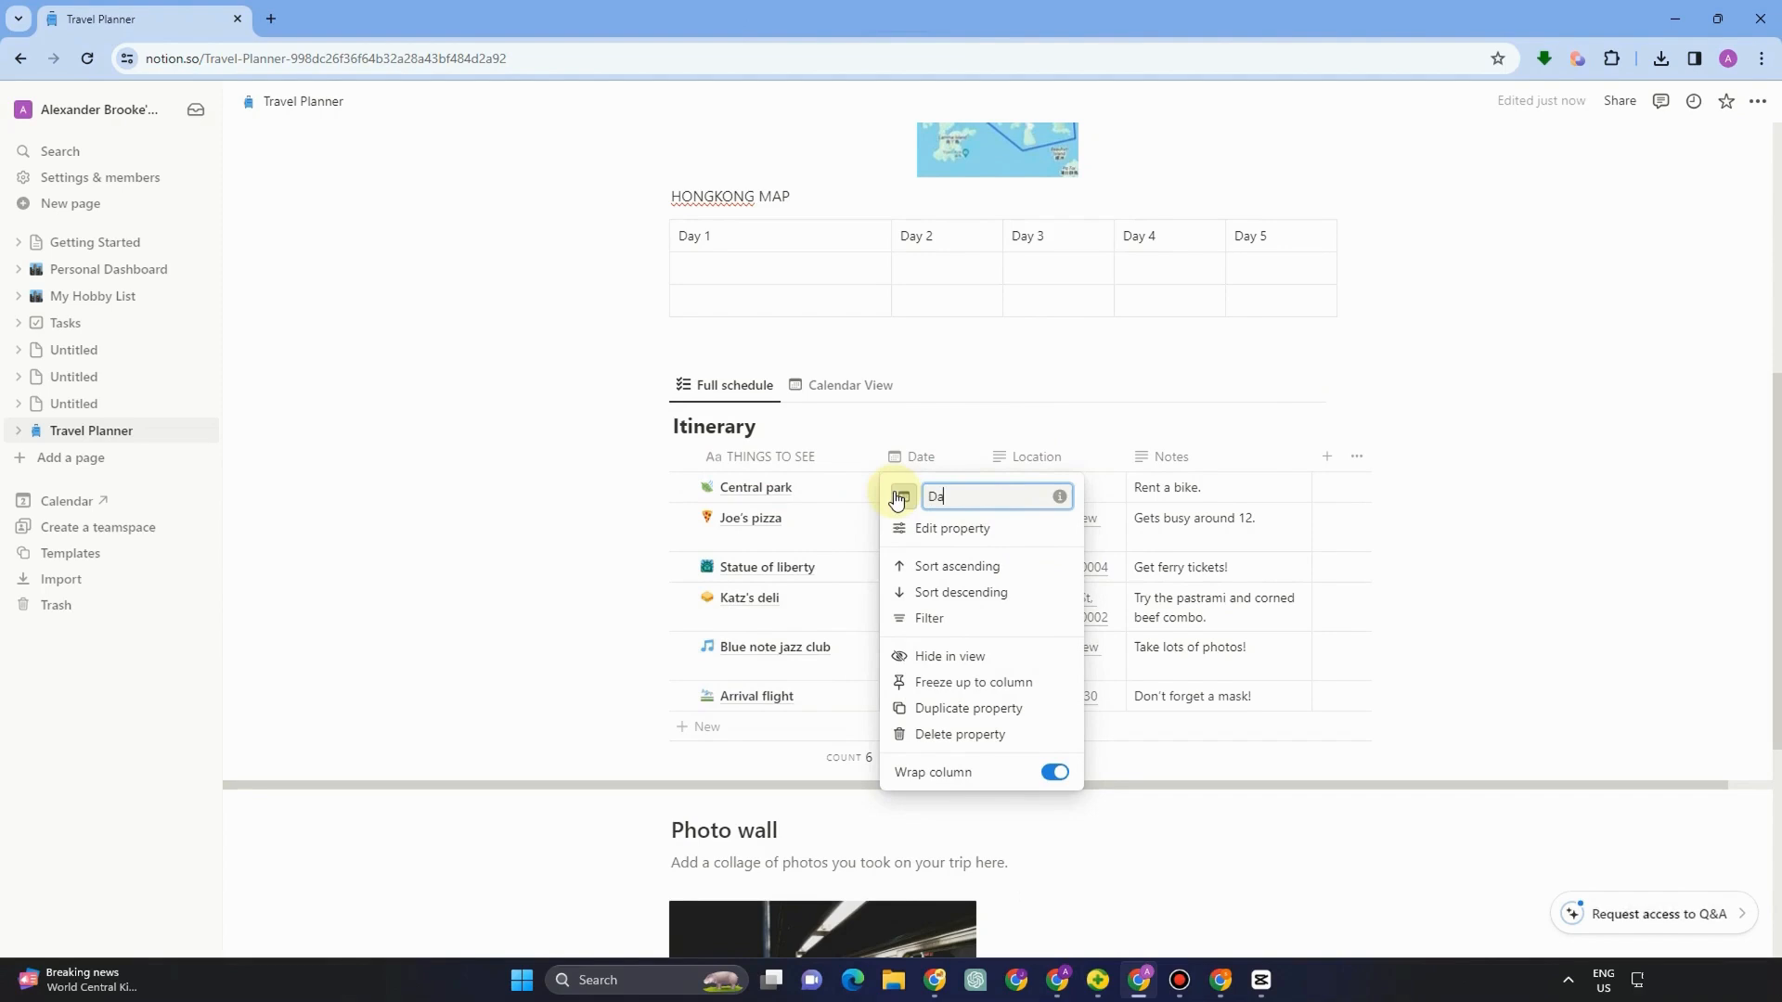
left_click(1651, 517)
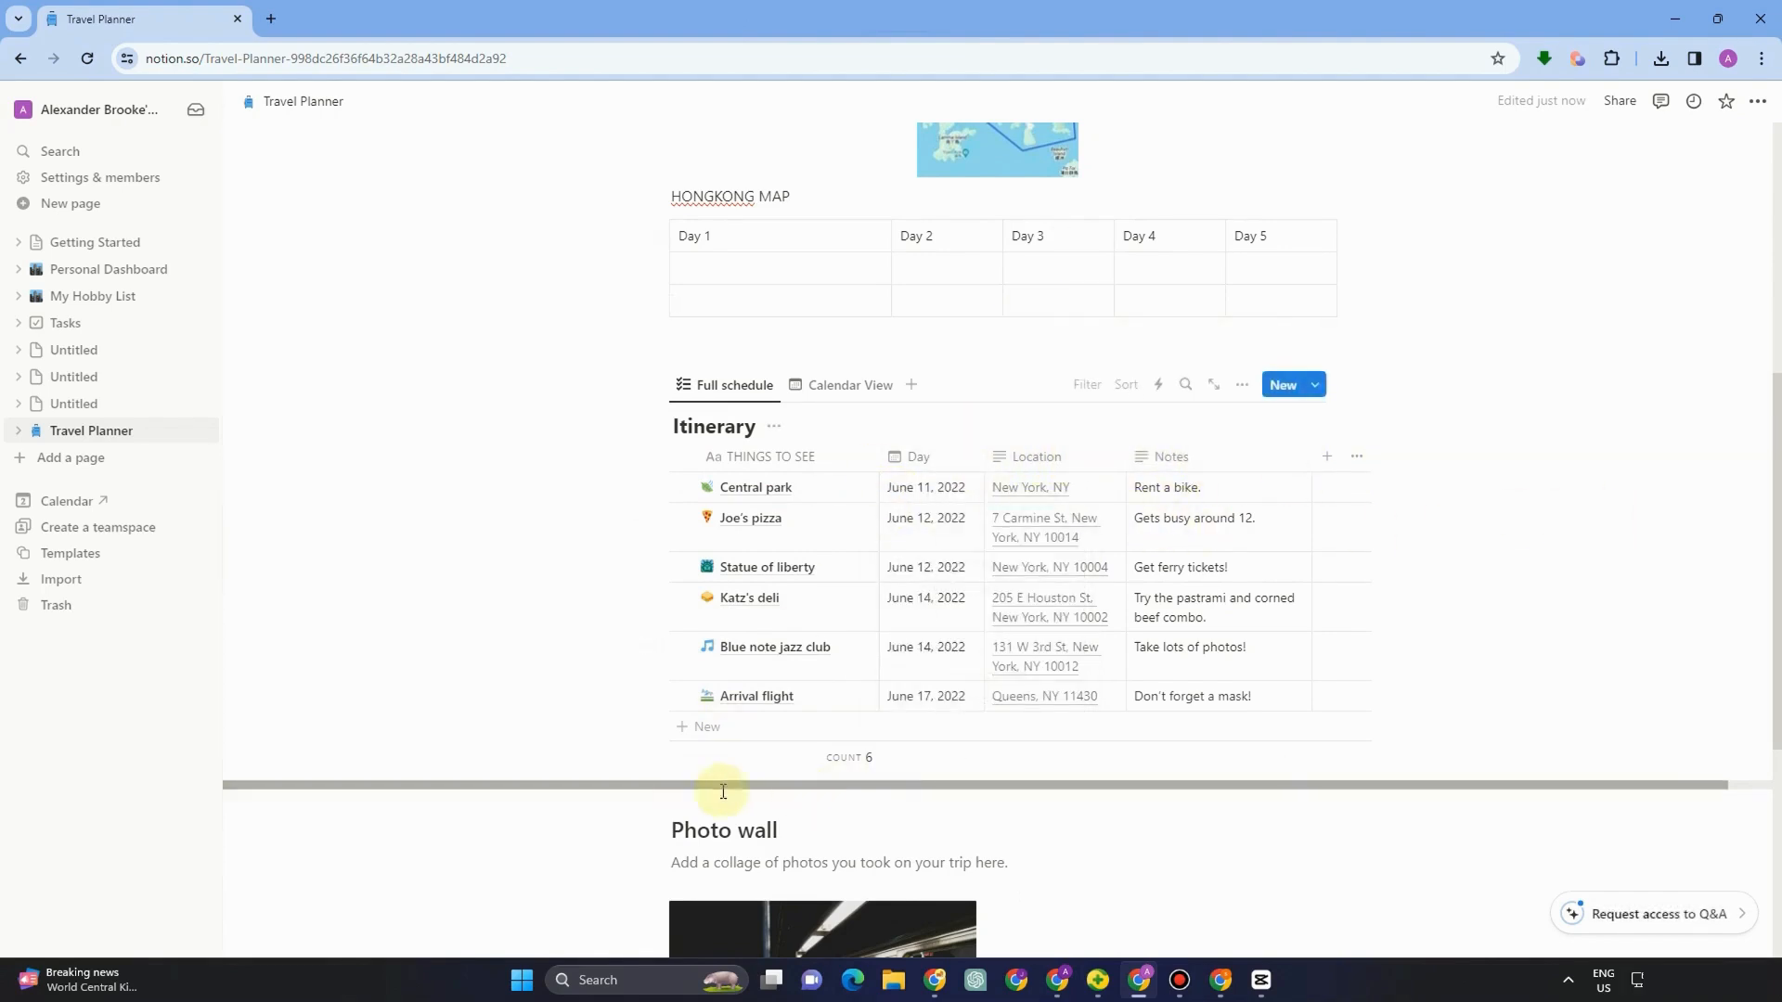
Step: Delete the Central park entry from the Itinerary database
scroll(927, 761, "down", 1)
scroll(926, 761, "down", 1)
scroll(757, 569, "up", 1)
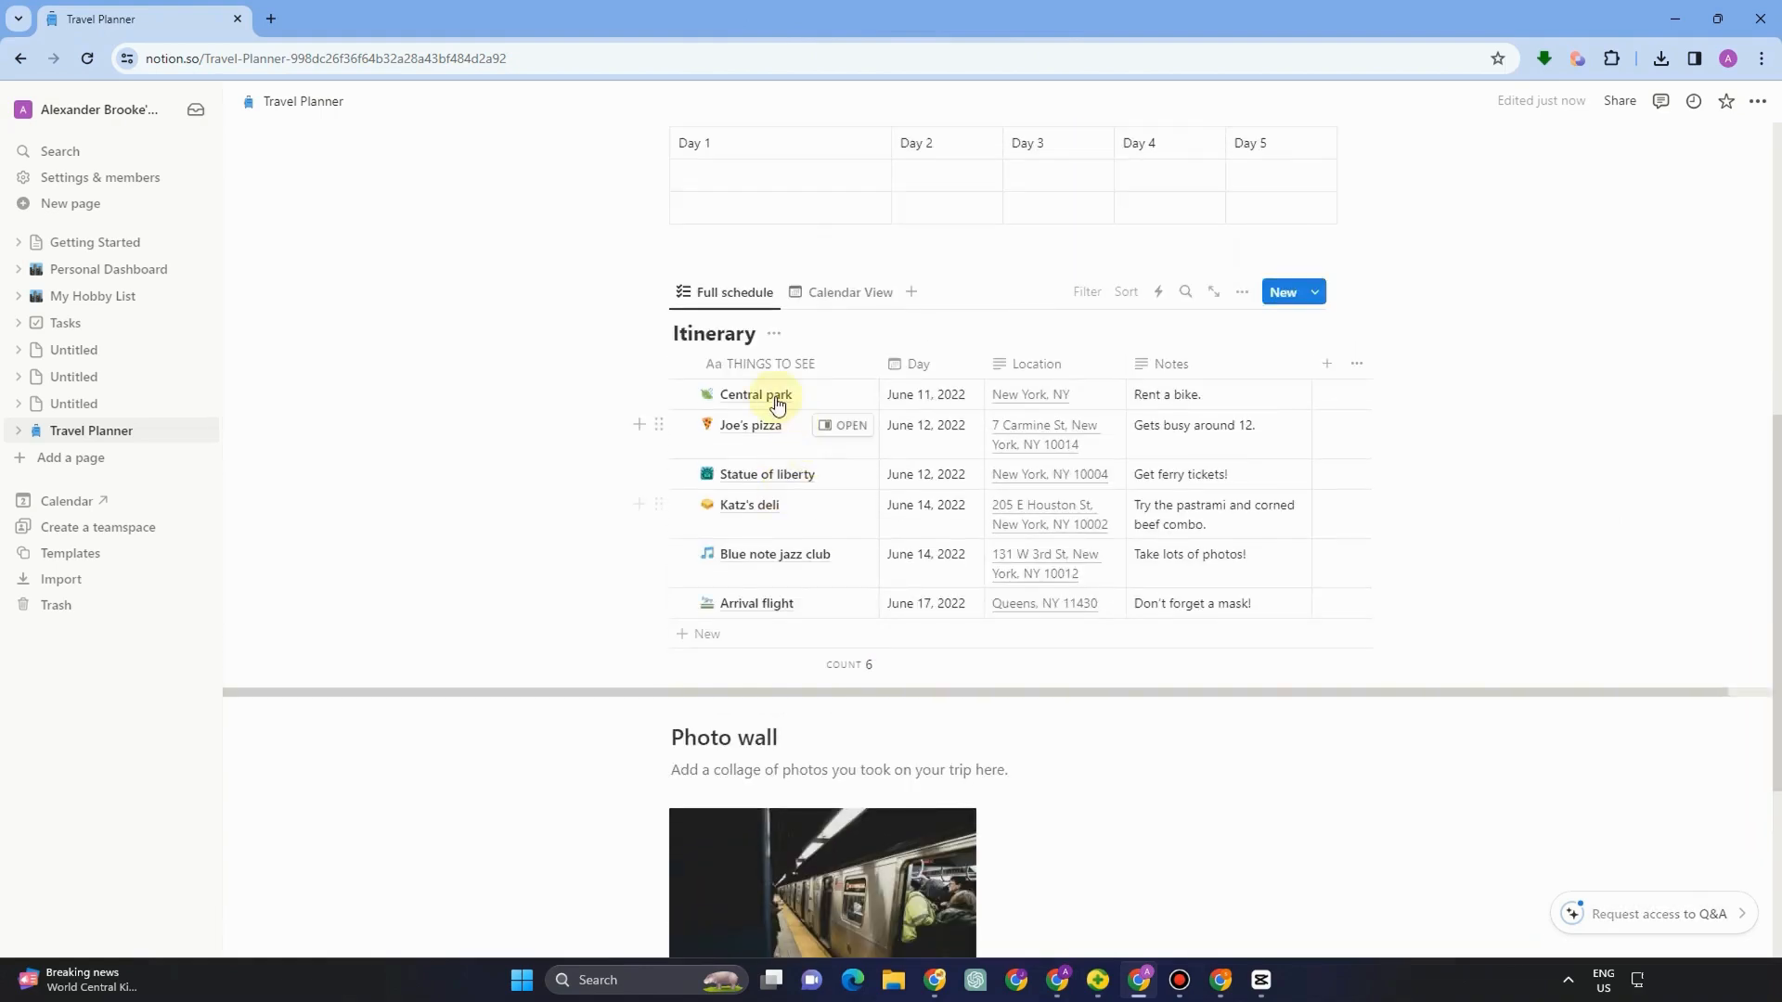
left_click(940, 397)
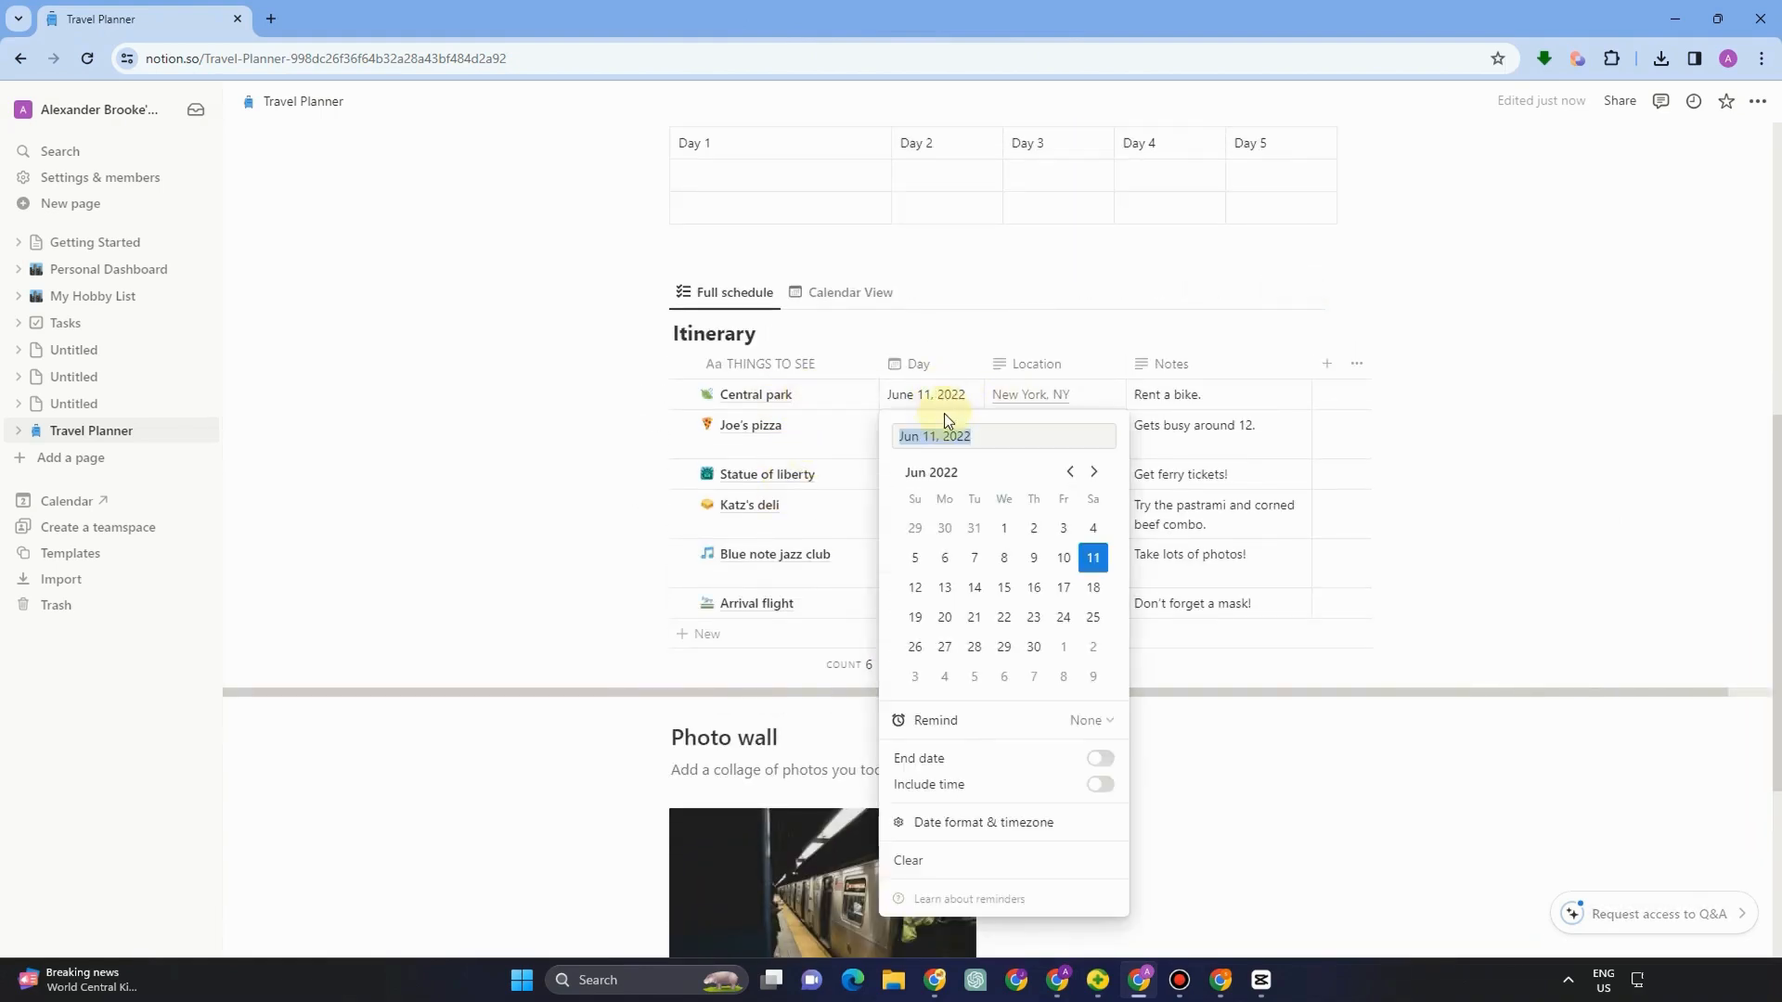
key("Escape")
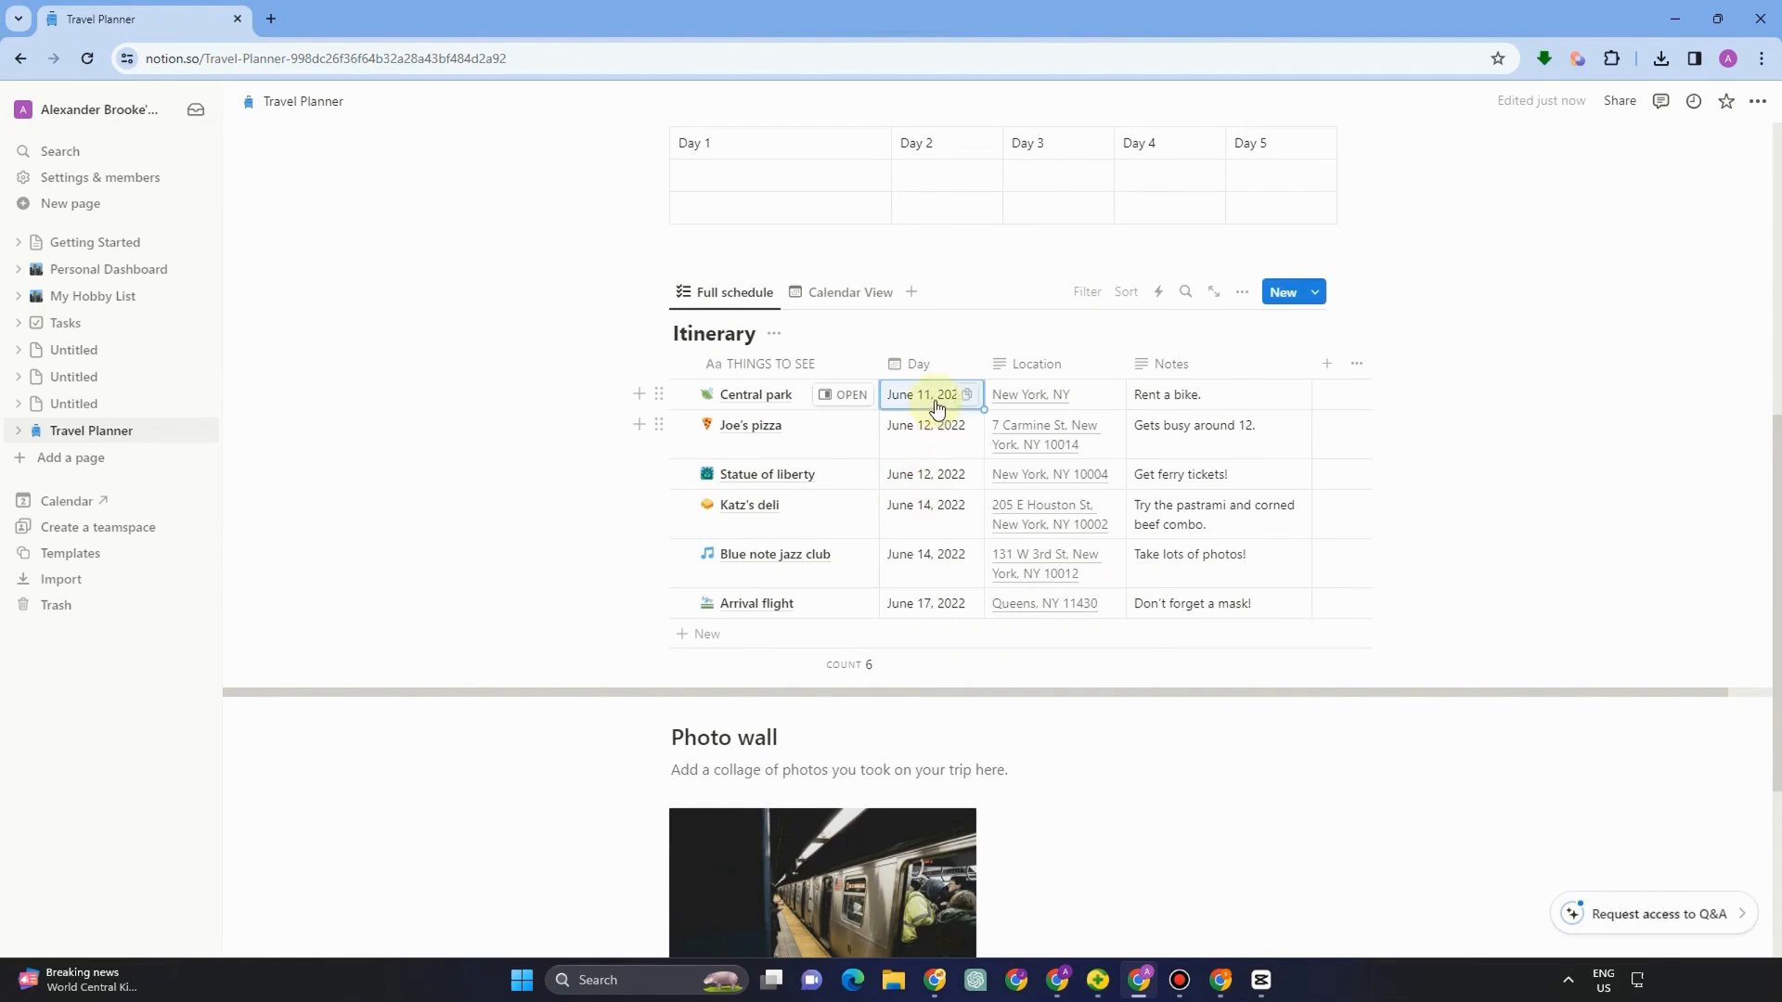
right_click(933, 399)
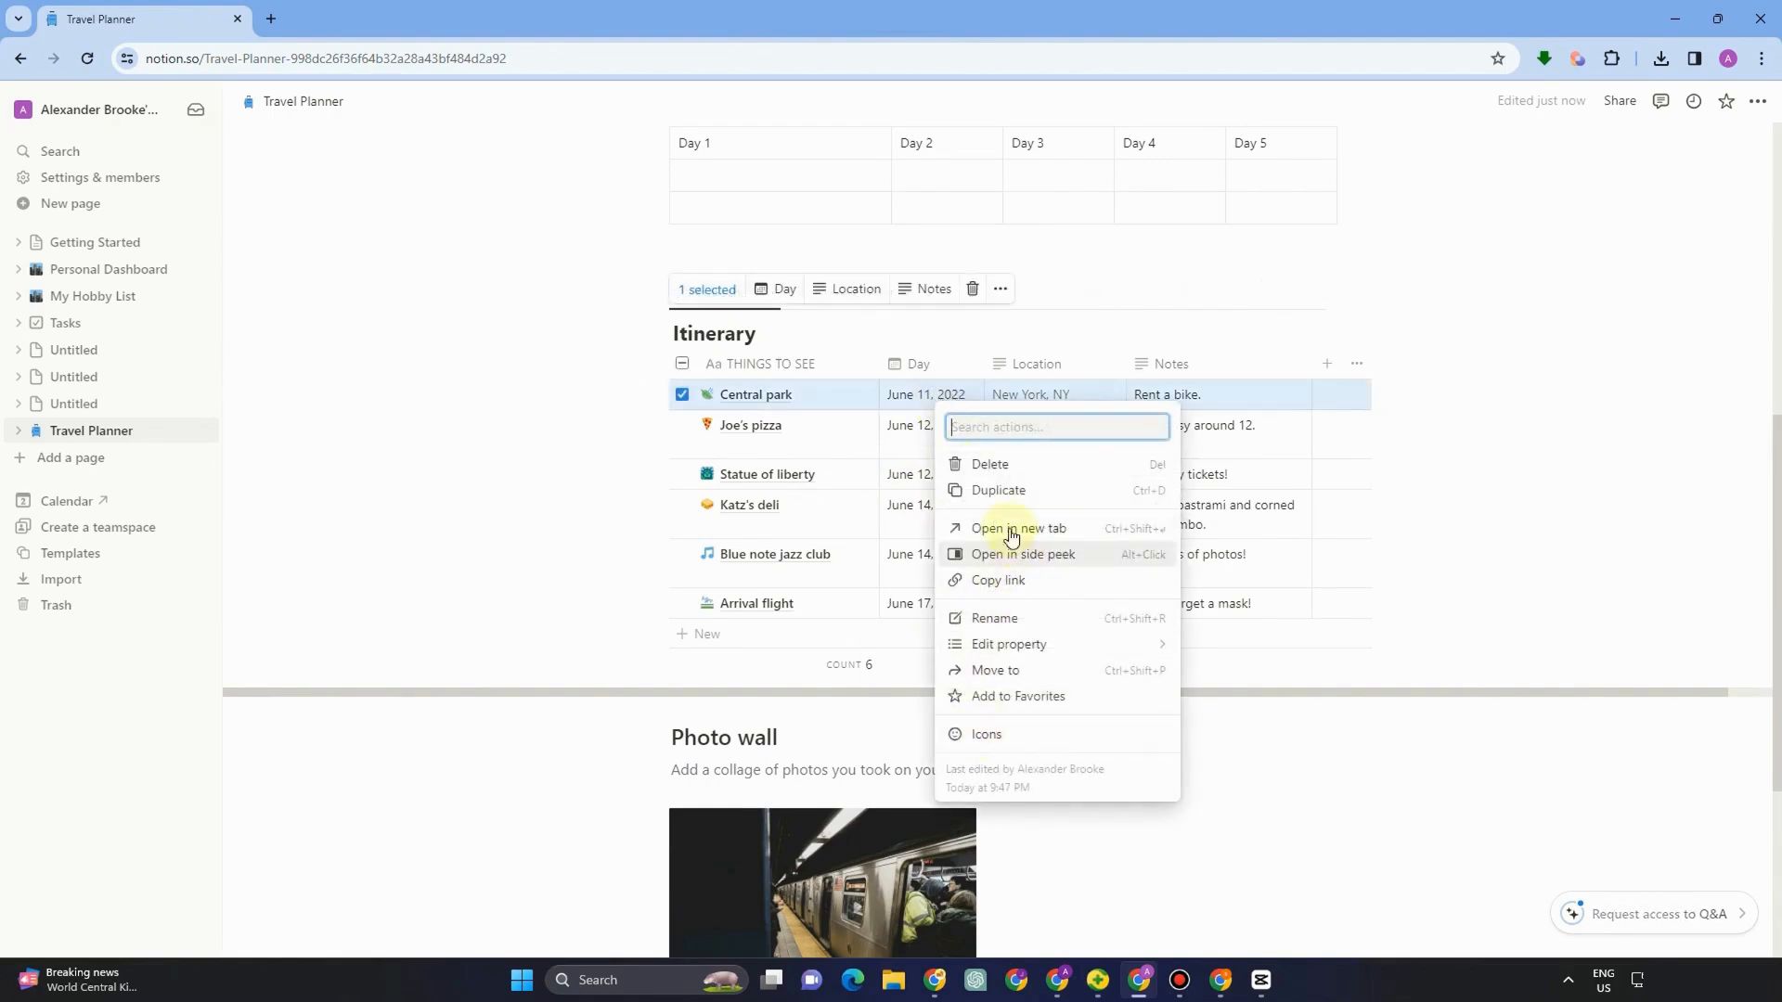
left_click(990, 464)
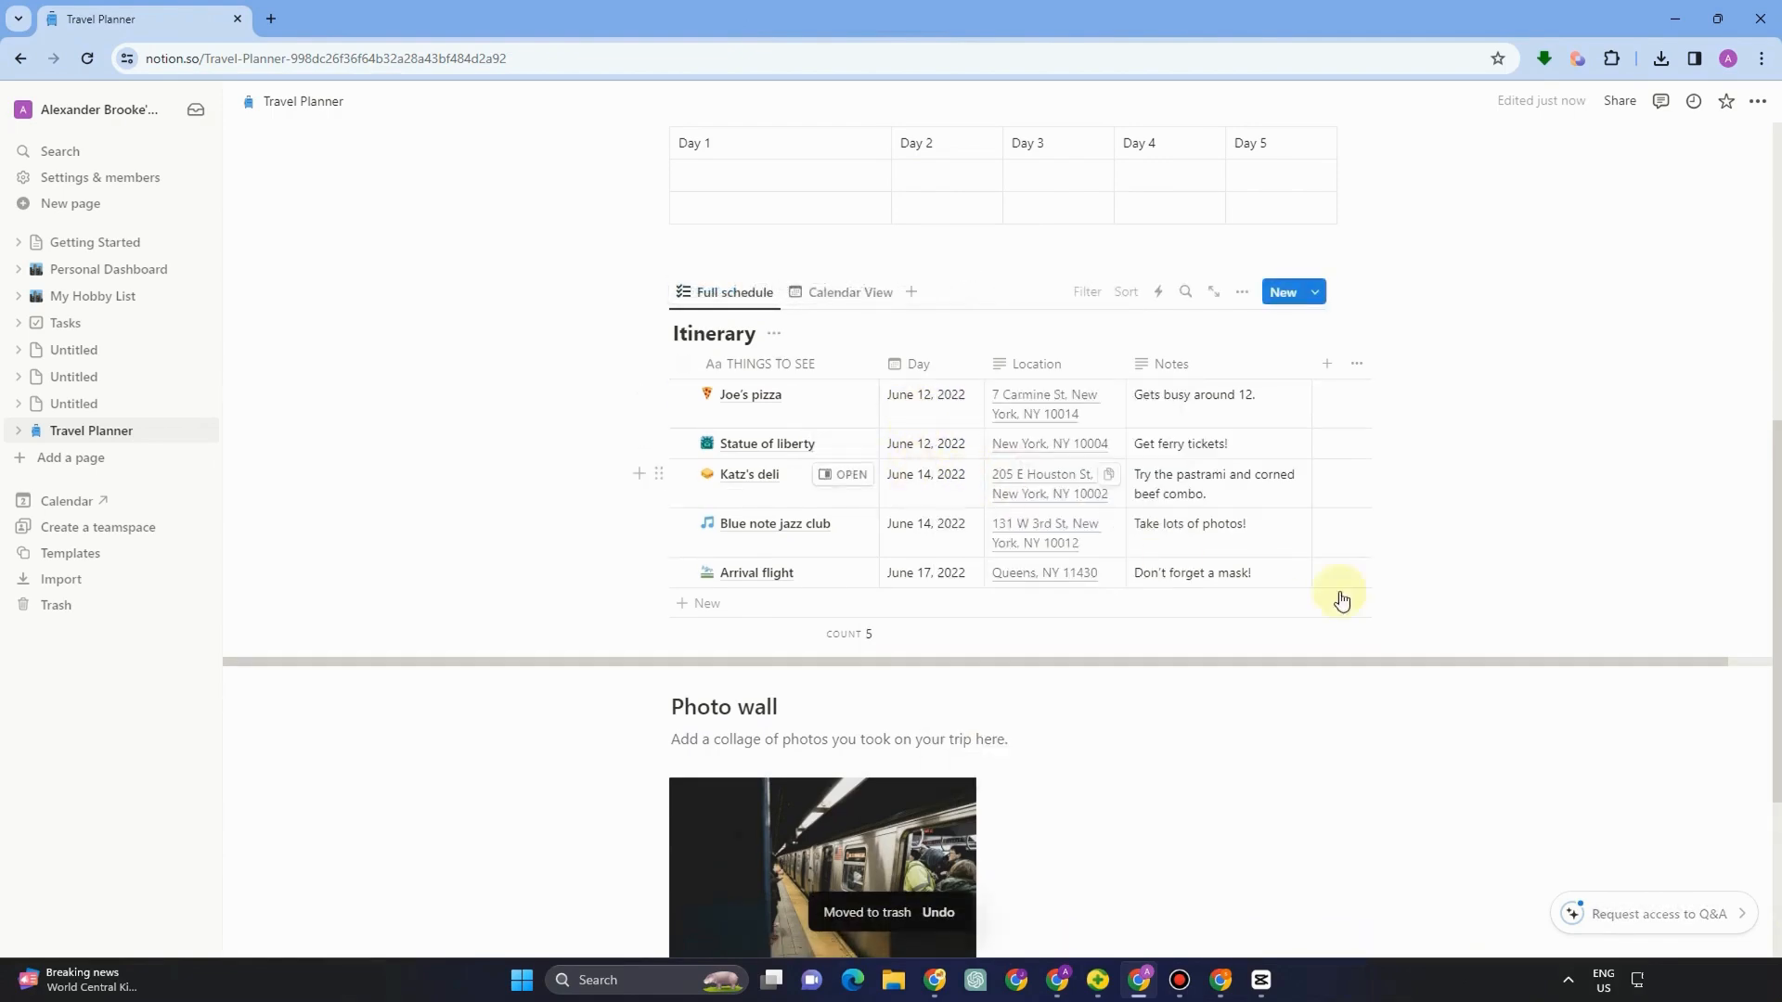
Step: Delete all remaining entries from the Itinerary database and start a new empty row
left_click_drag(1442, 610, 782, 398)
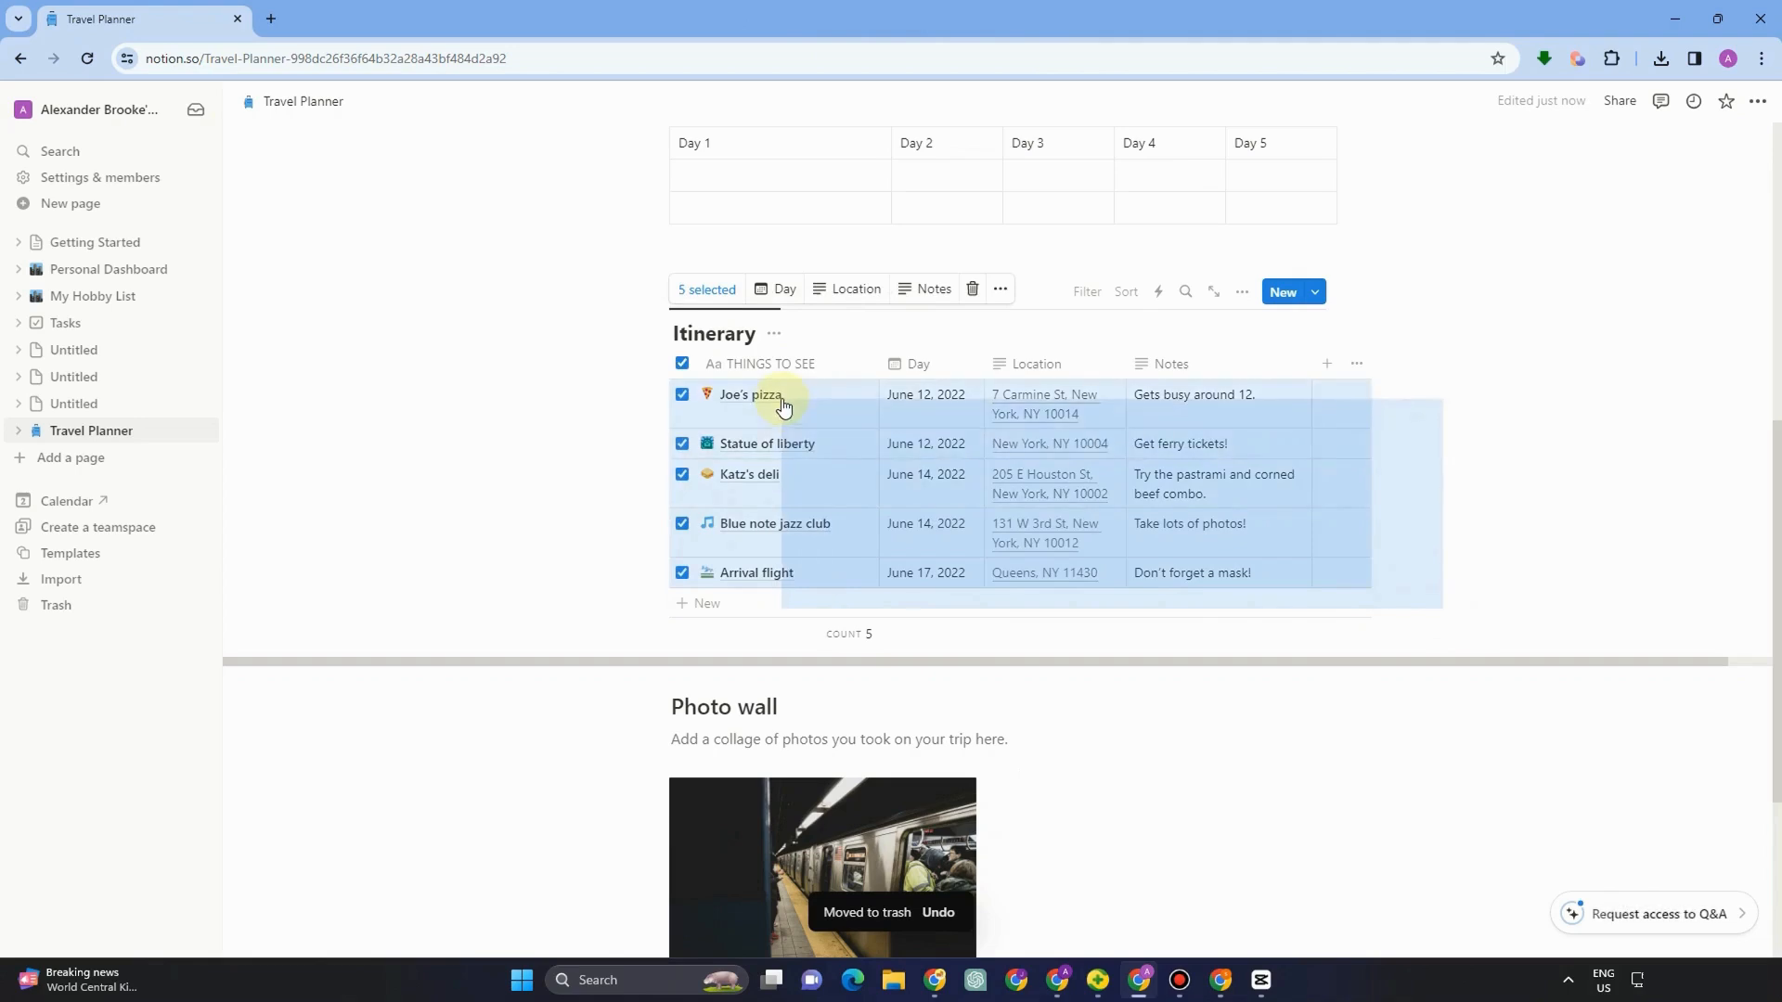
right_click(782, 398)
left_click(837, 477)
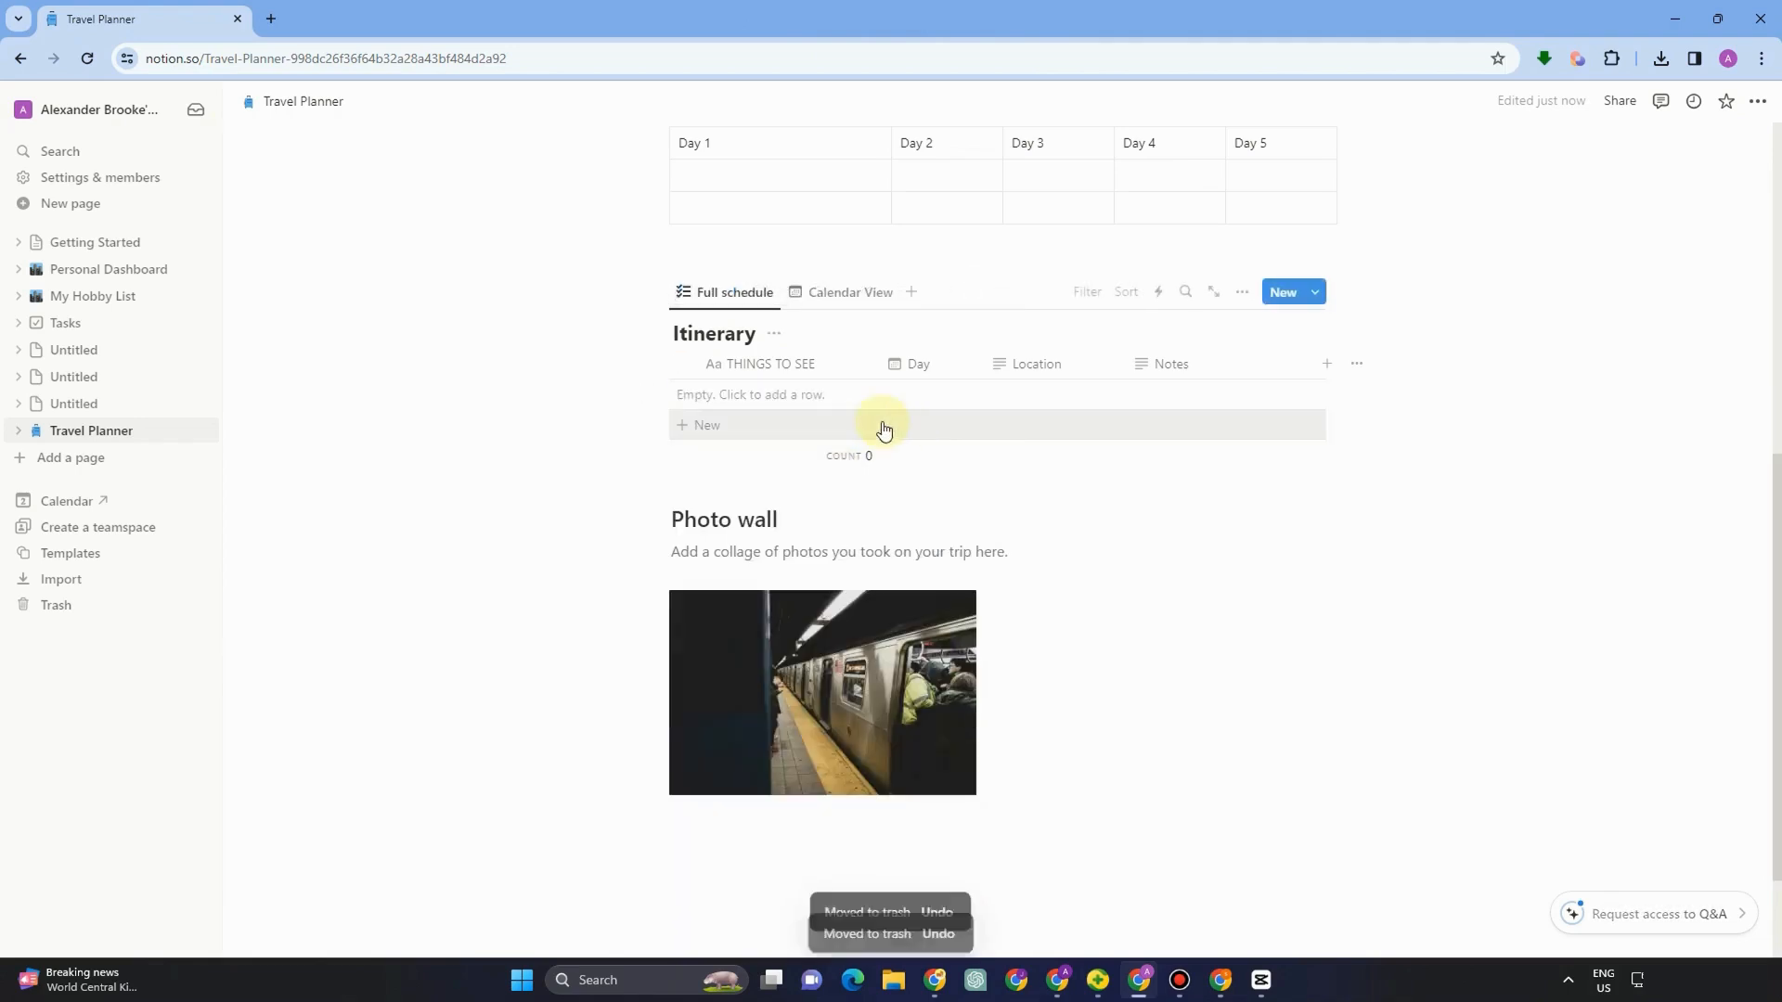
left_click(711, 400)
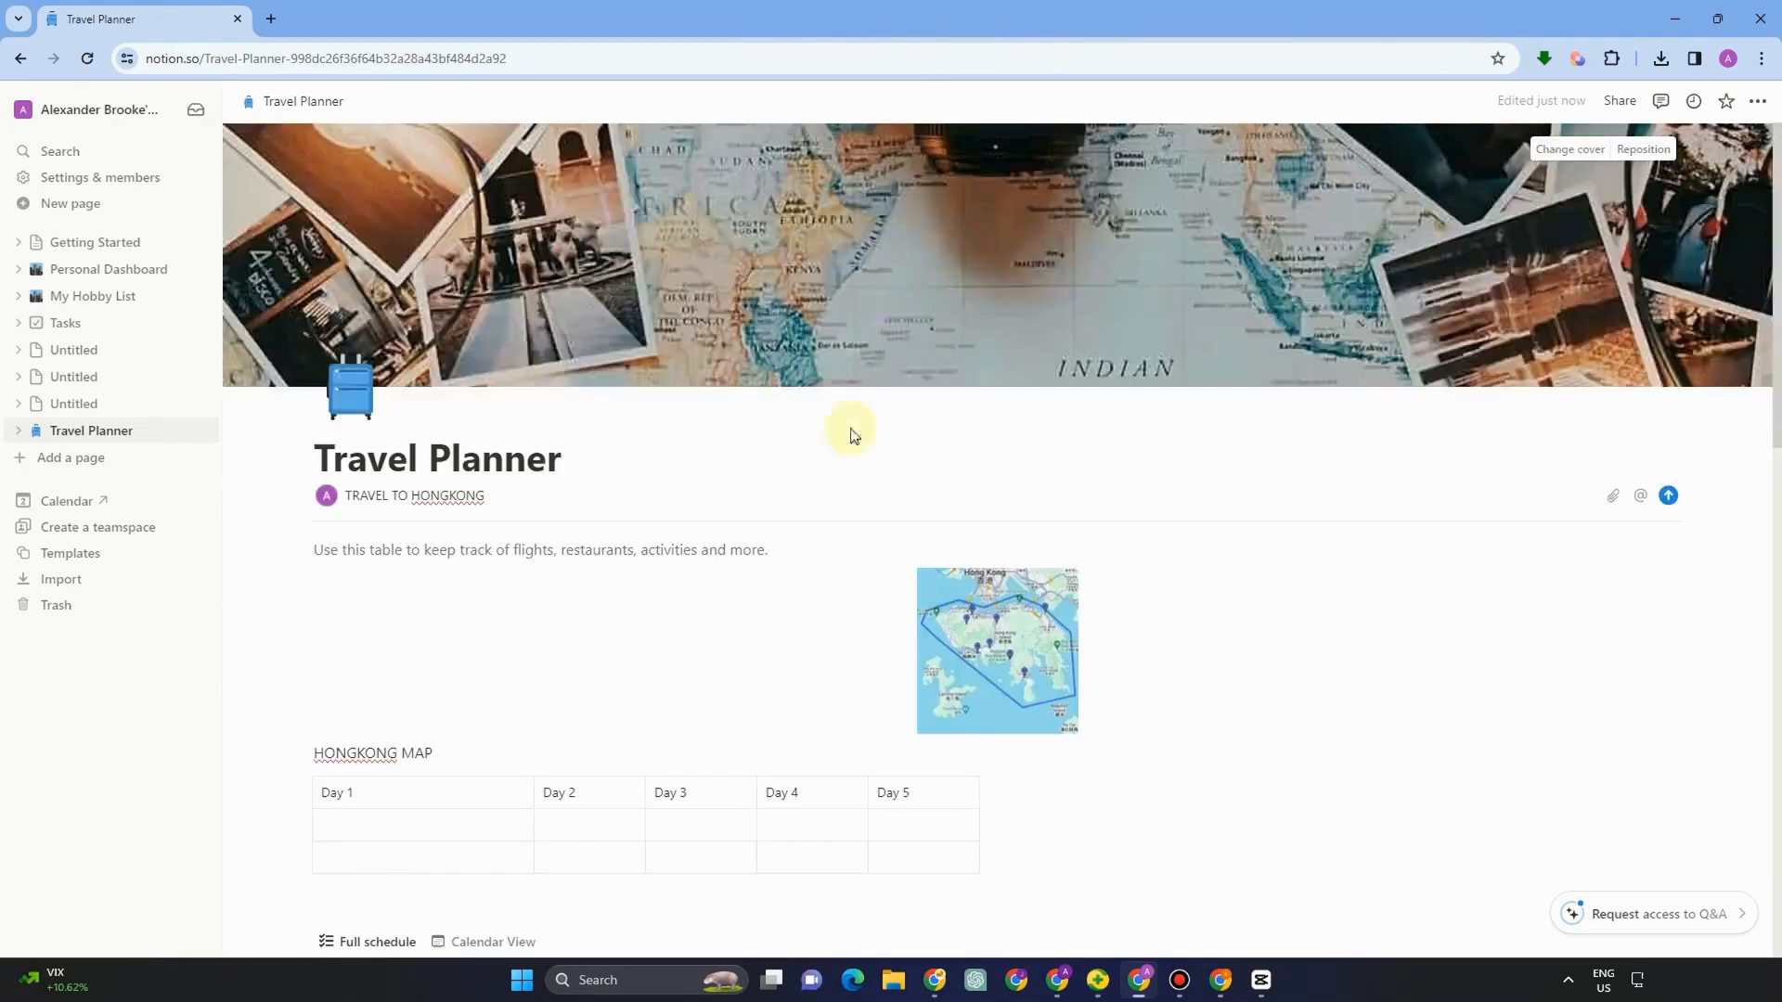
Step: Enlarge the Hong Kong map image to about four times its current width
scroll(517, 482, "down", 3)
scroll(925, 402, "down", 2)
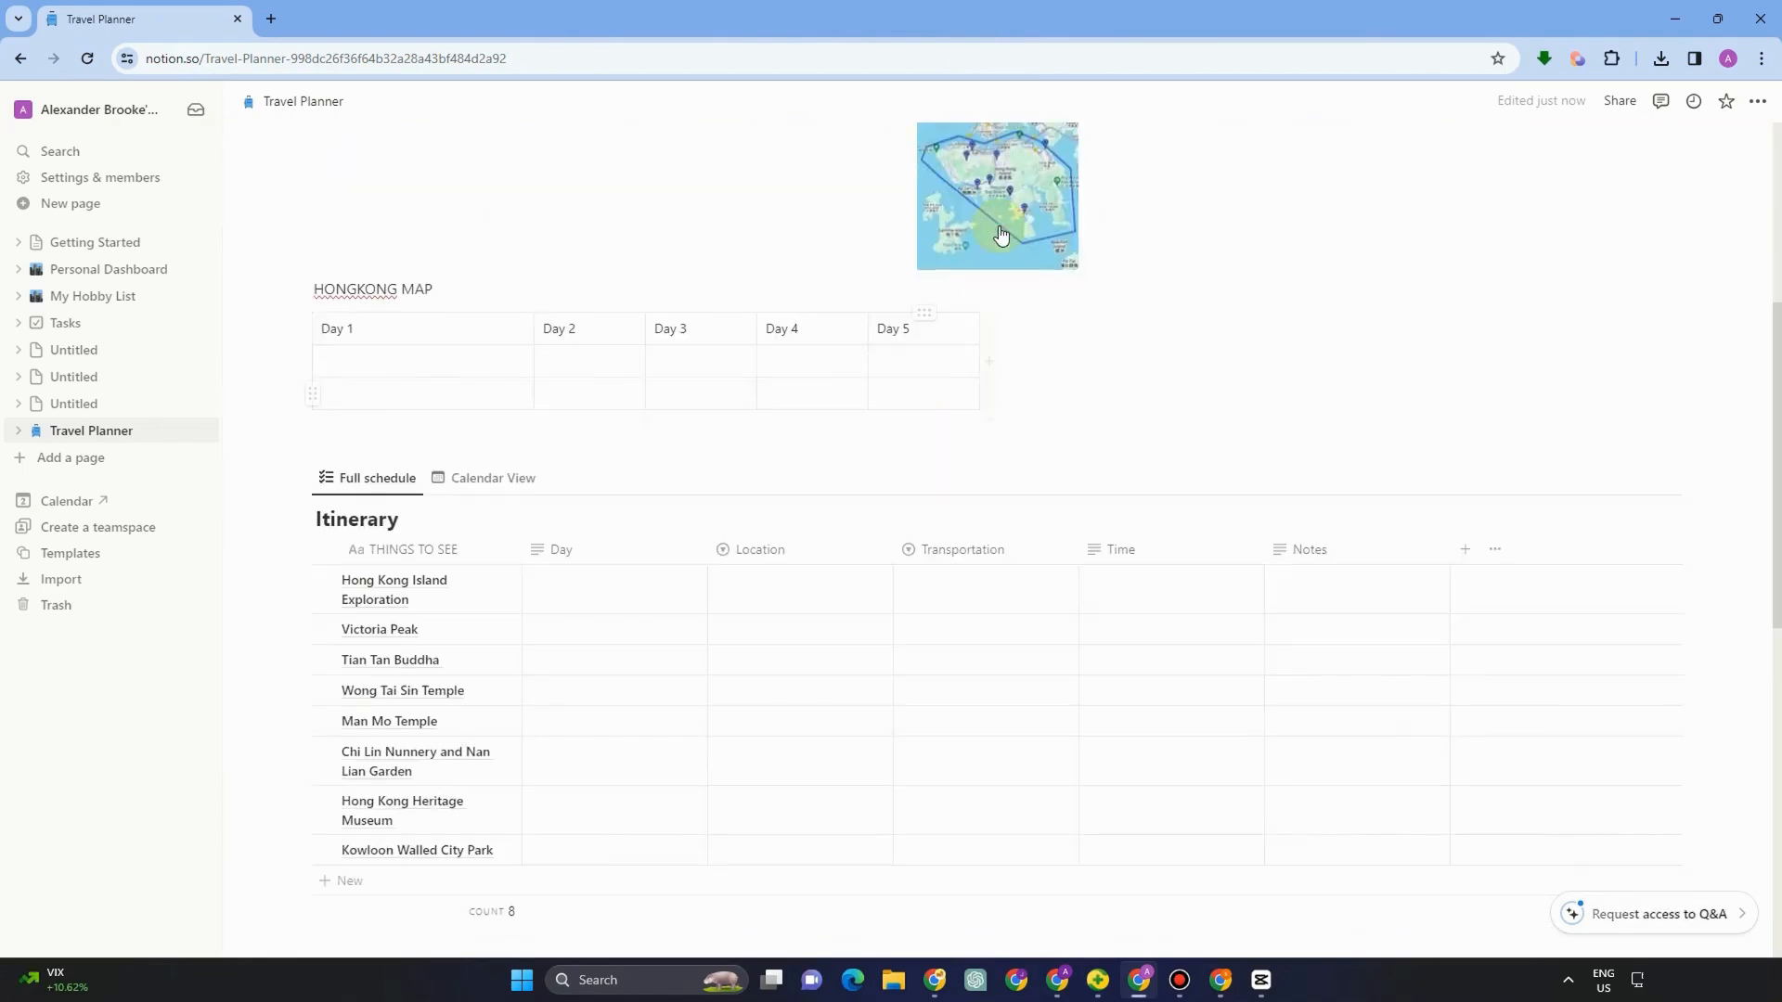
left_click_drag(1076, 197, 1287, 197)
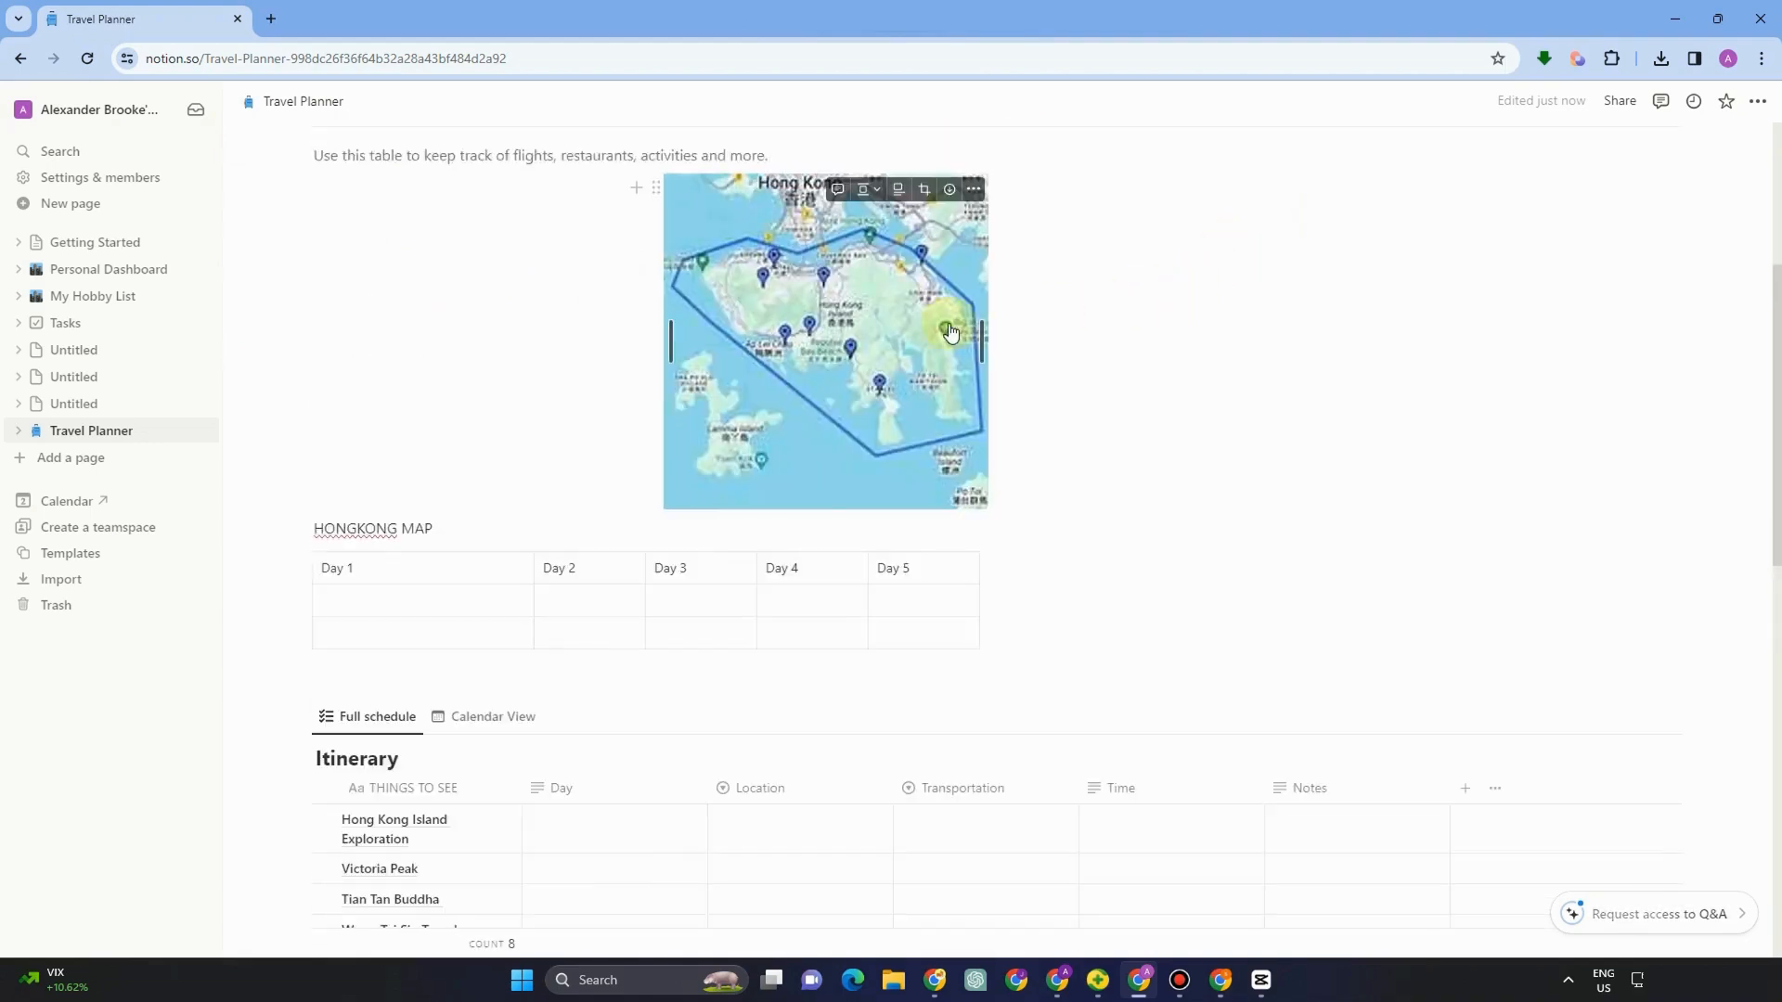
scroll(899, 461, "down", 5)
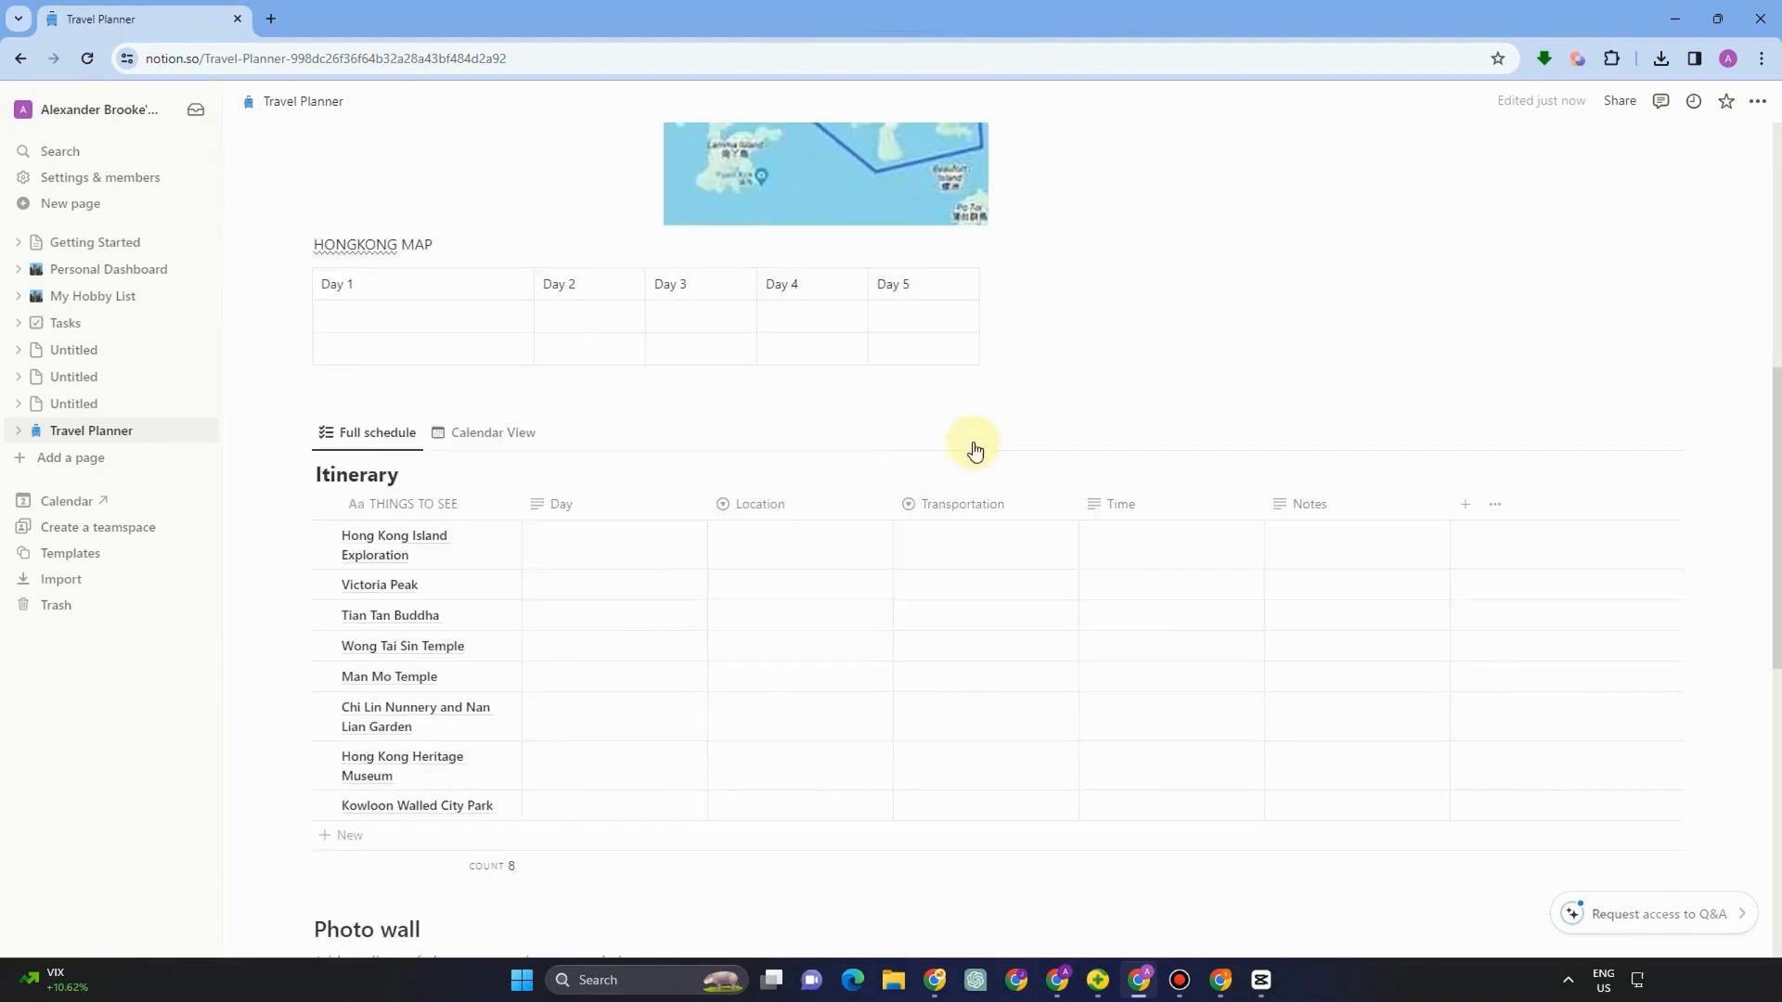
scroll(557, 473, "up", 3)
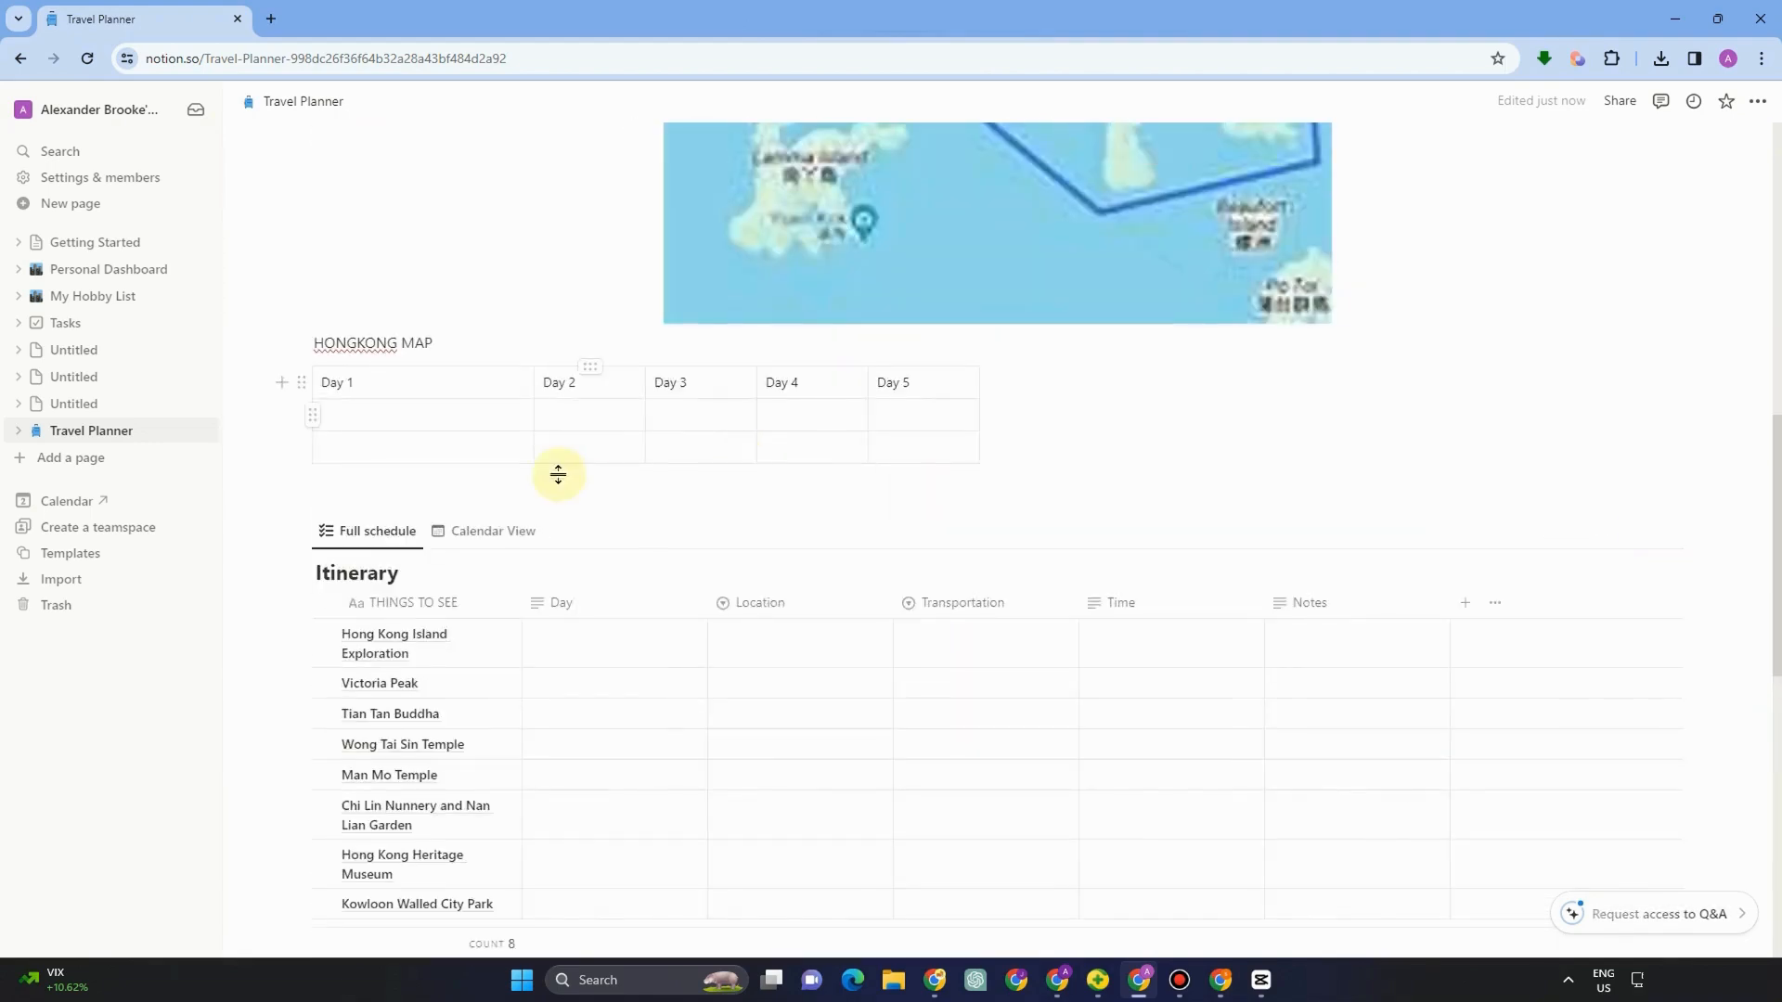
Step: Widen the day columns of the simple table below the map so it spans beyond the page width
scroll(458, 279, "down", 1)
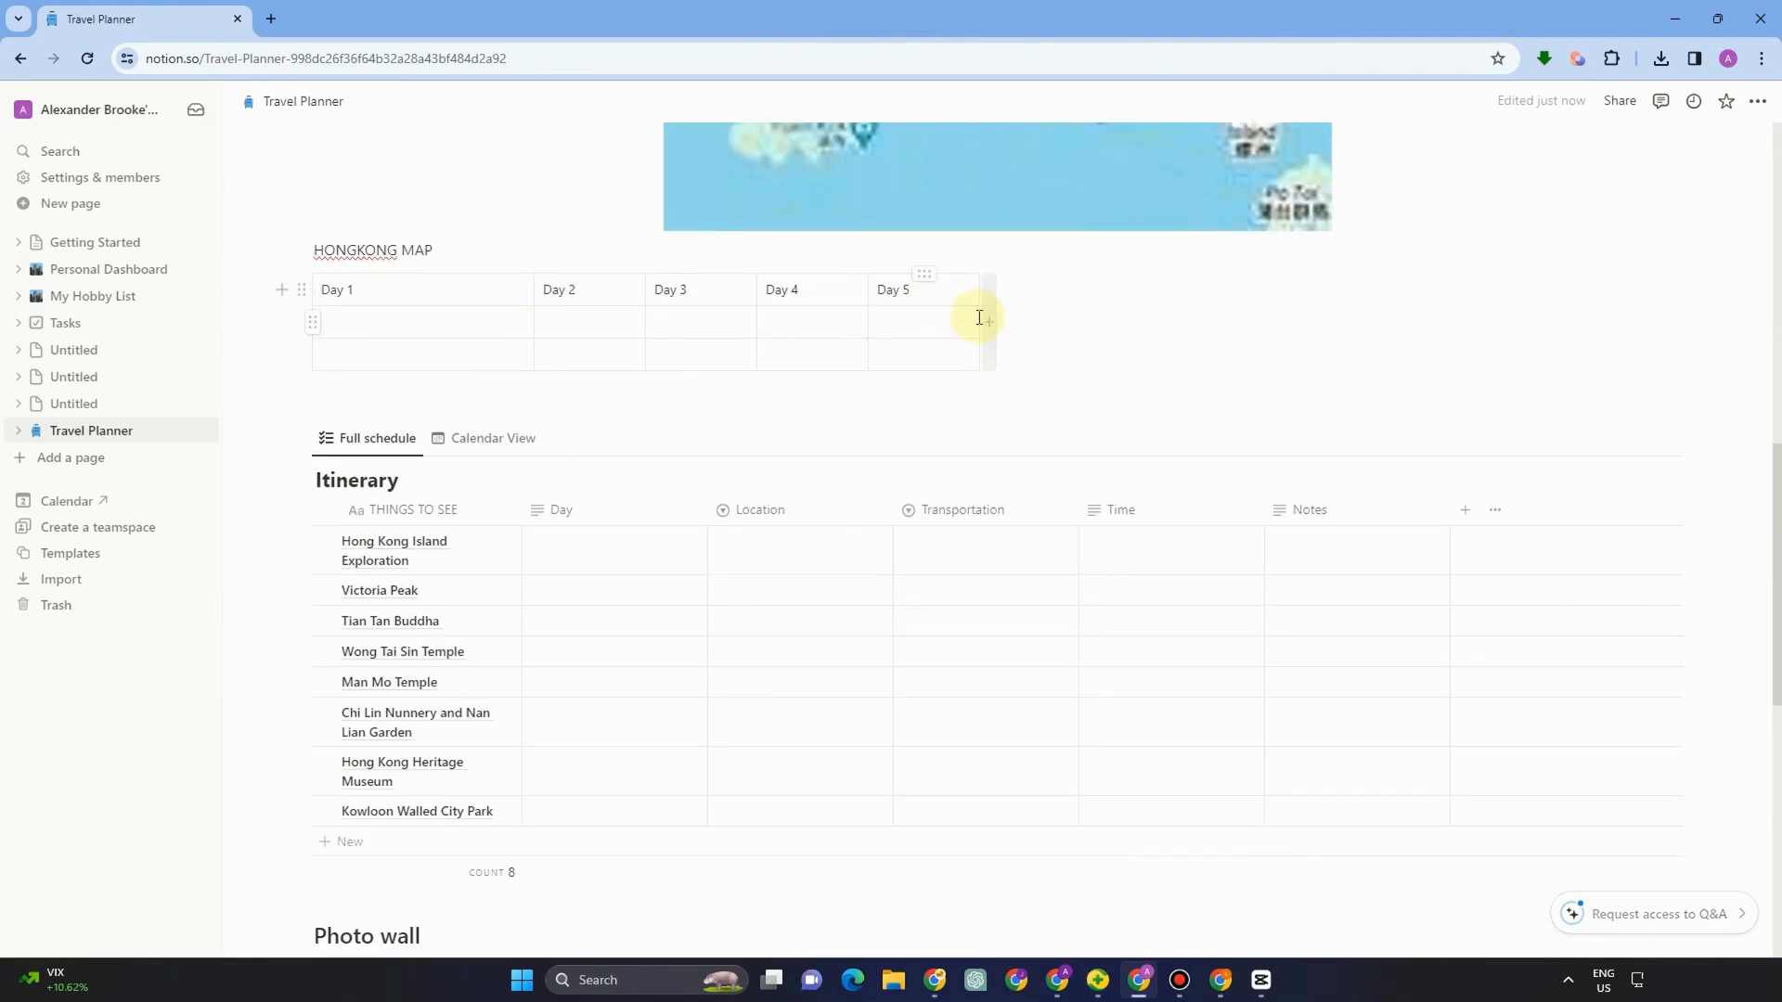
left_click_drag(978, 318, 1321, 318)
left_click(911, 320)
left_click_drag(868, 320, 1215, 319)
left_click_drag(535, 319, 1098, 321)
left_click(827, 323)
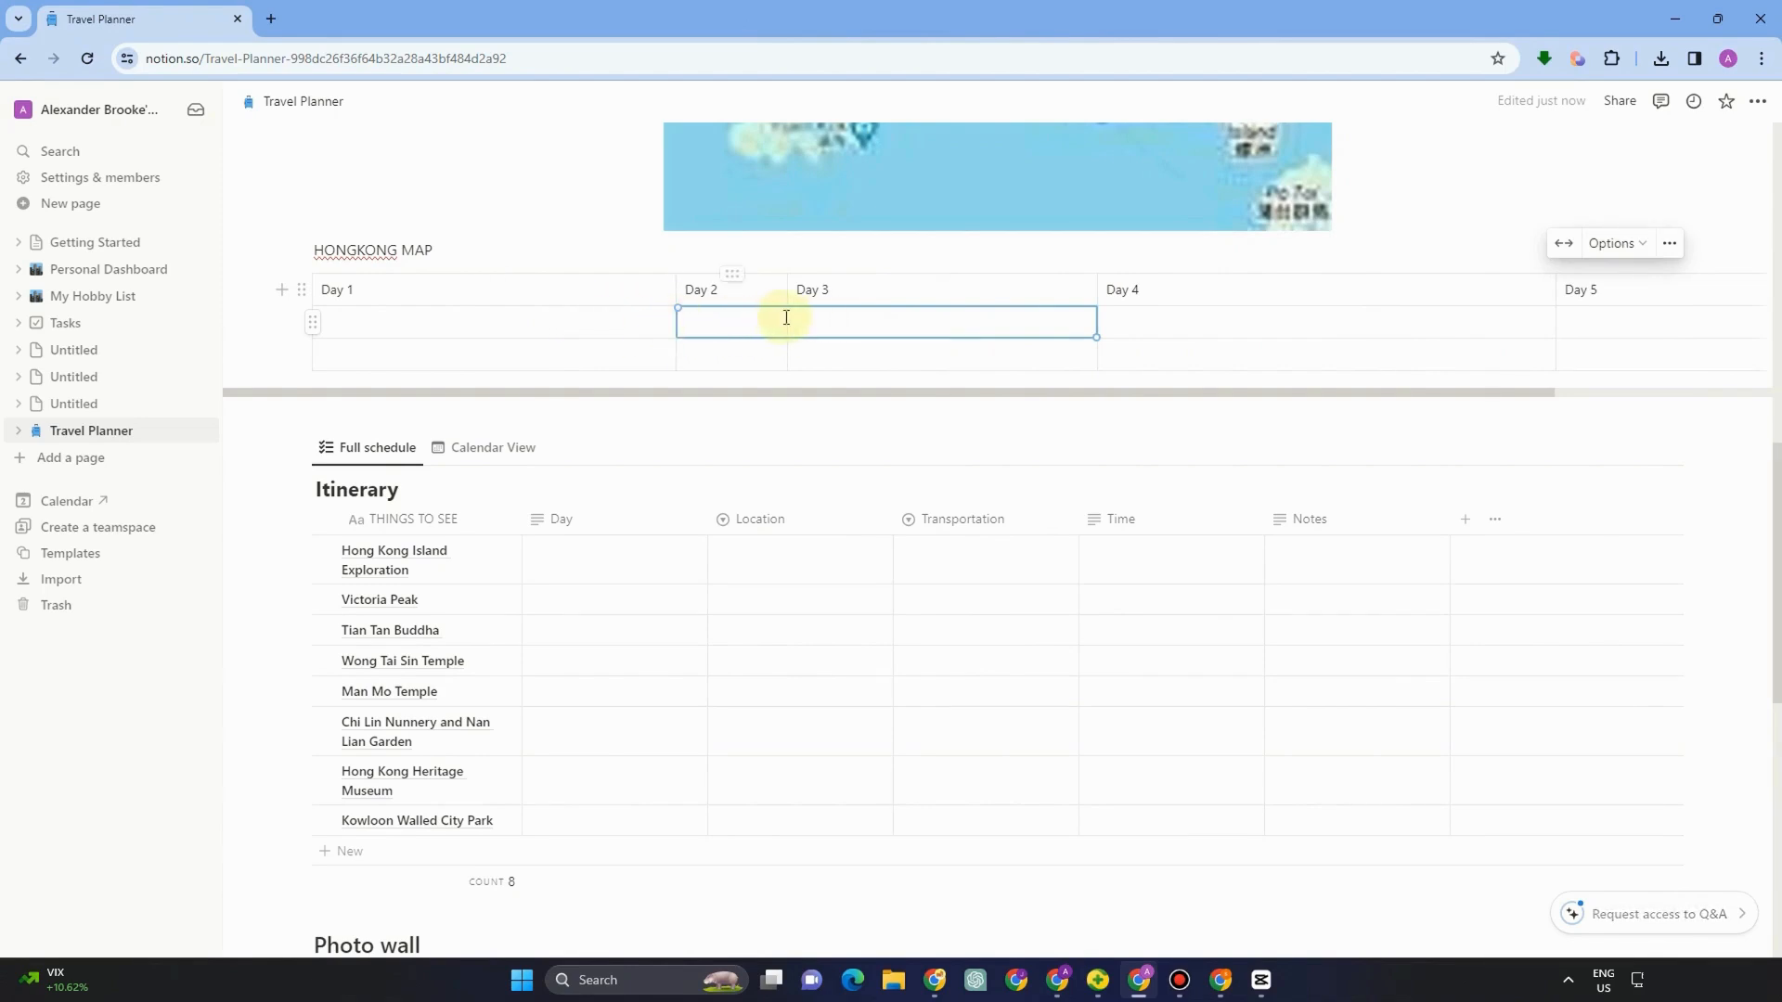
left_click_drag(786, 324, 911, 325)
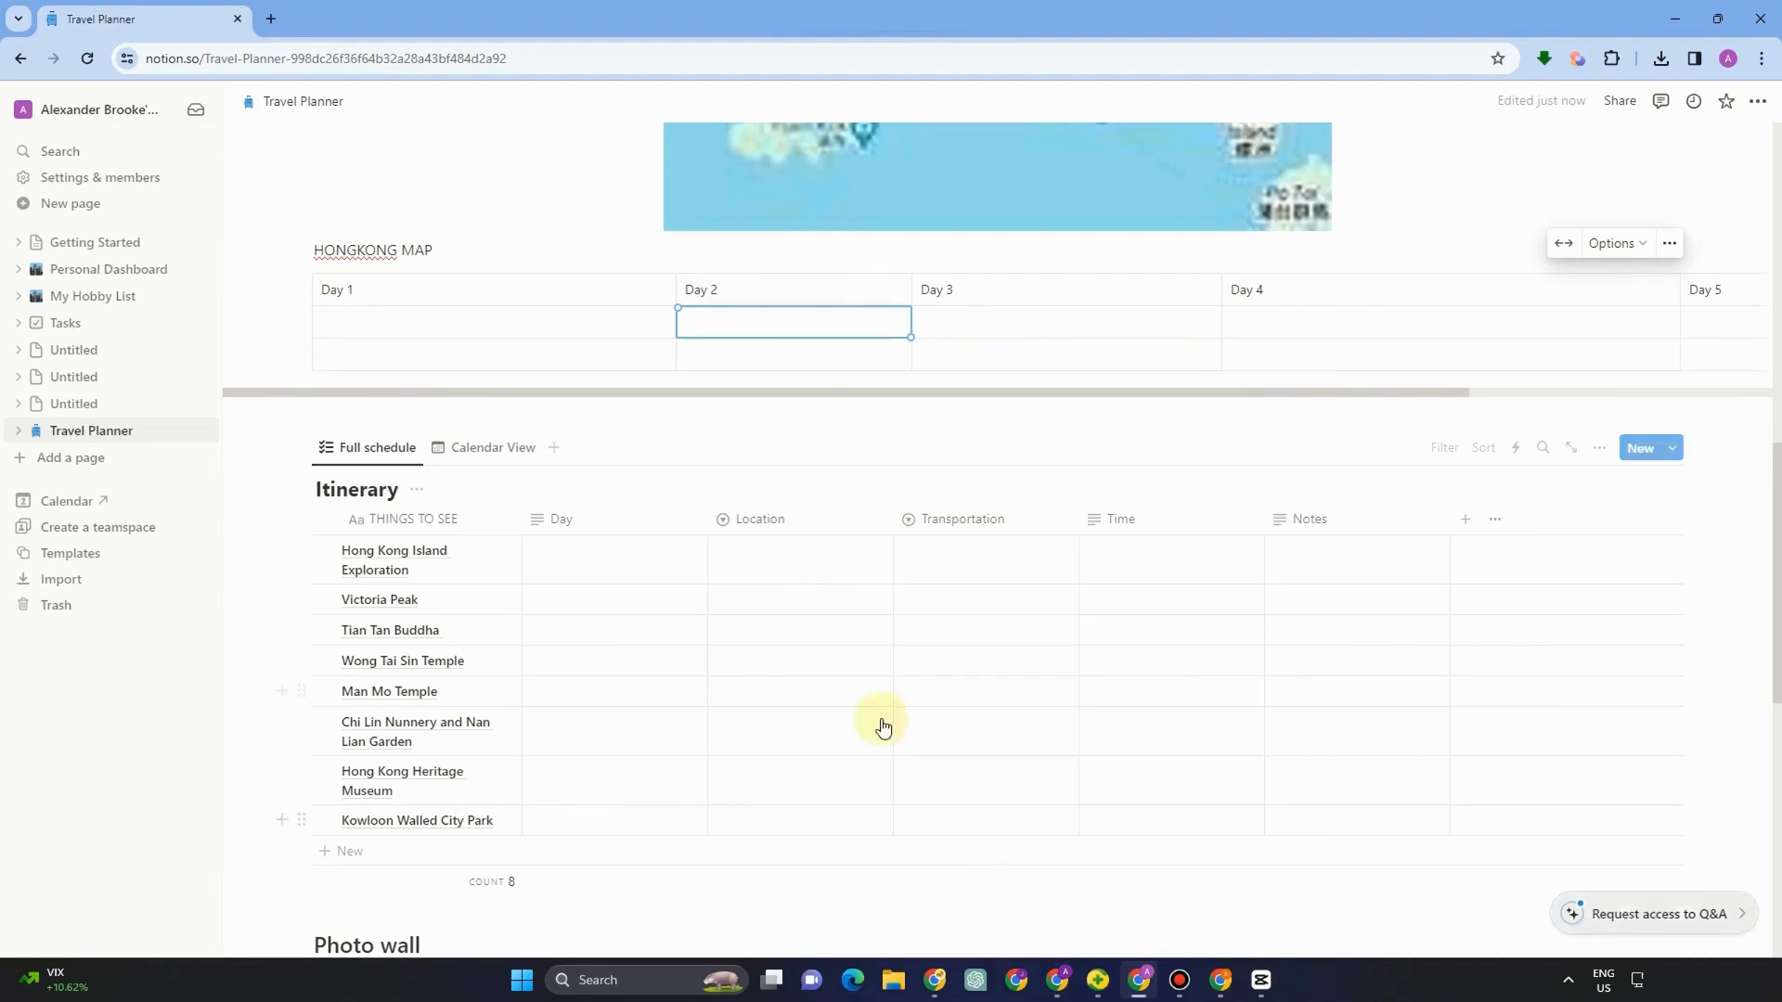
Step: View the text and background color options for the Day 1 column of the table below the map
scroll(905, 363, "down", 3)
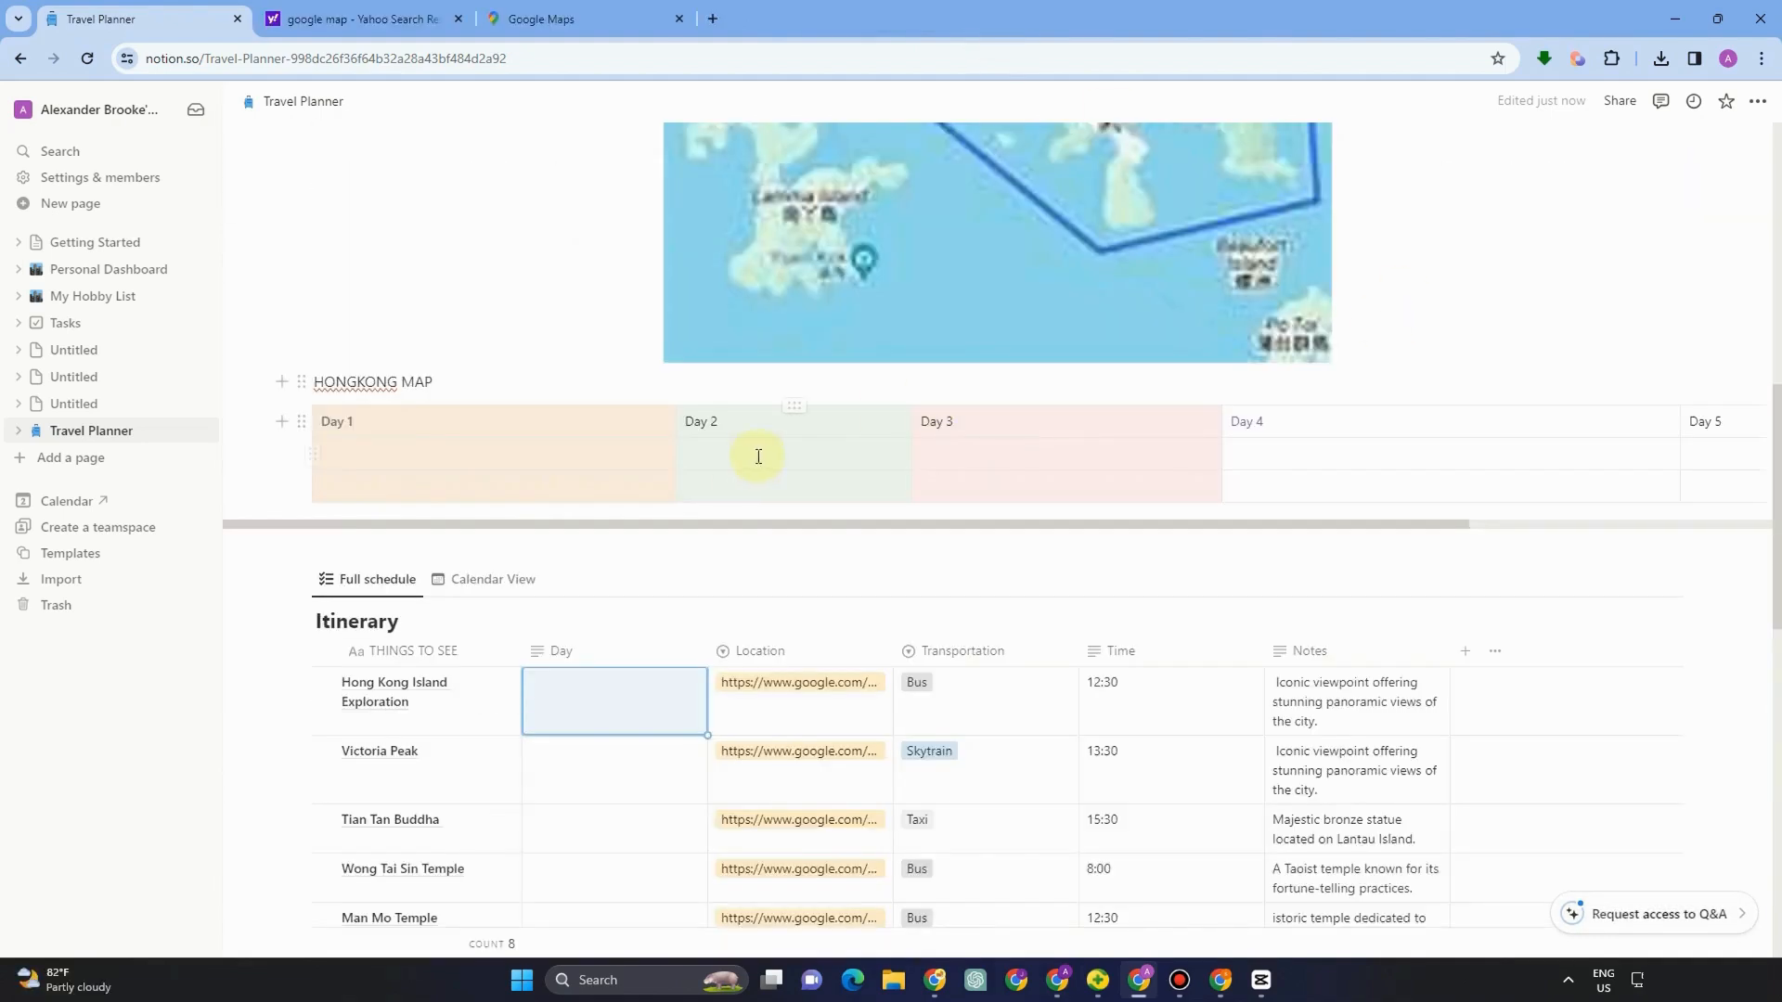
scroll(755, 458, "up", 1)
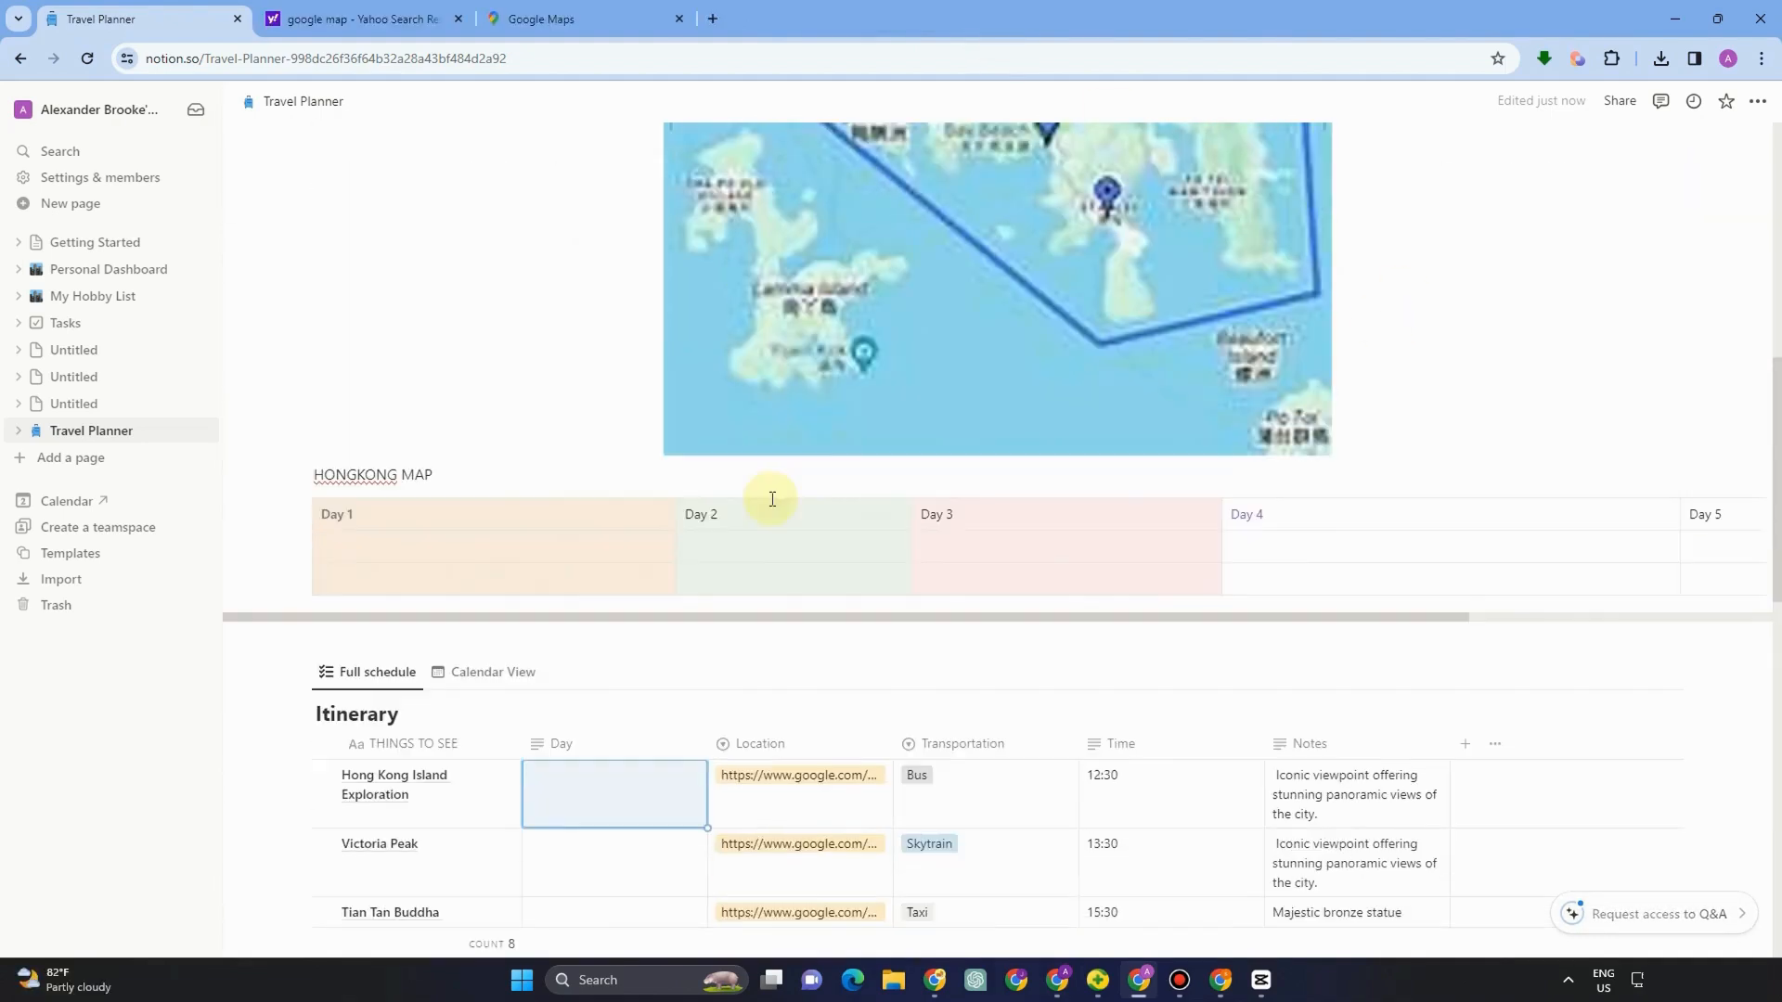
left_click(381, 525)
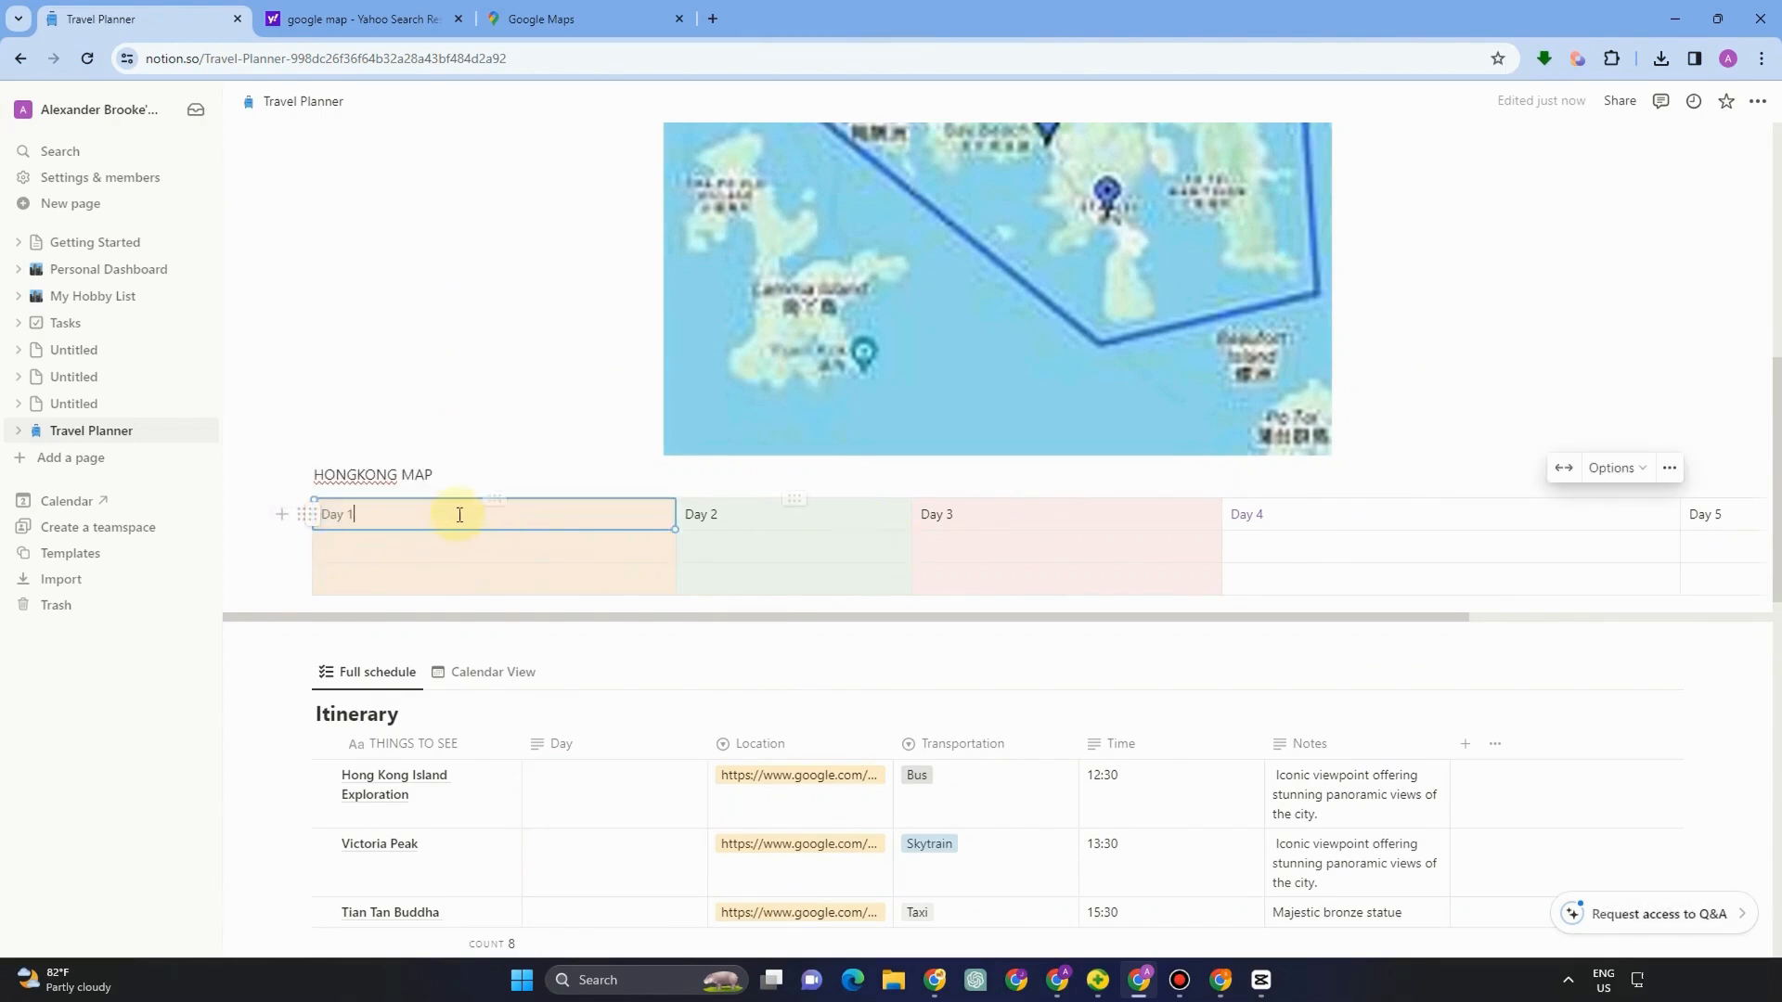
left_click(302, 518)
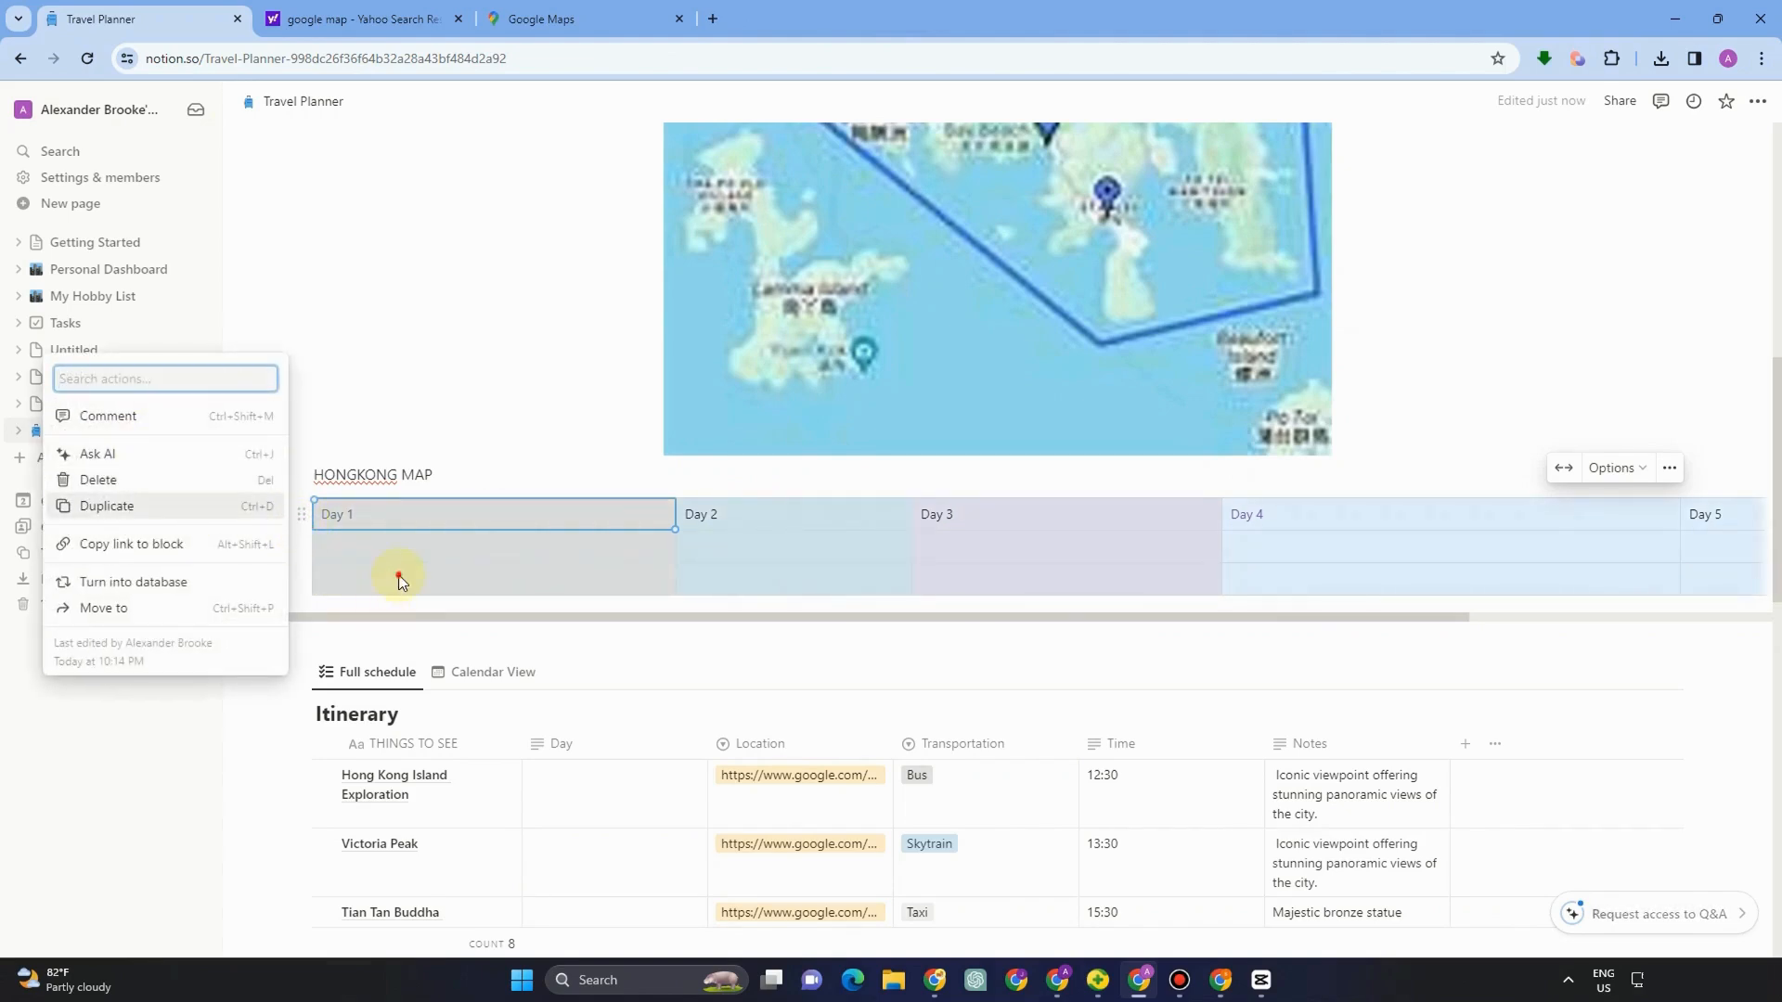
left_click(492, 498)
left_click(495, 499)
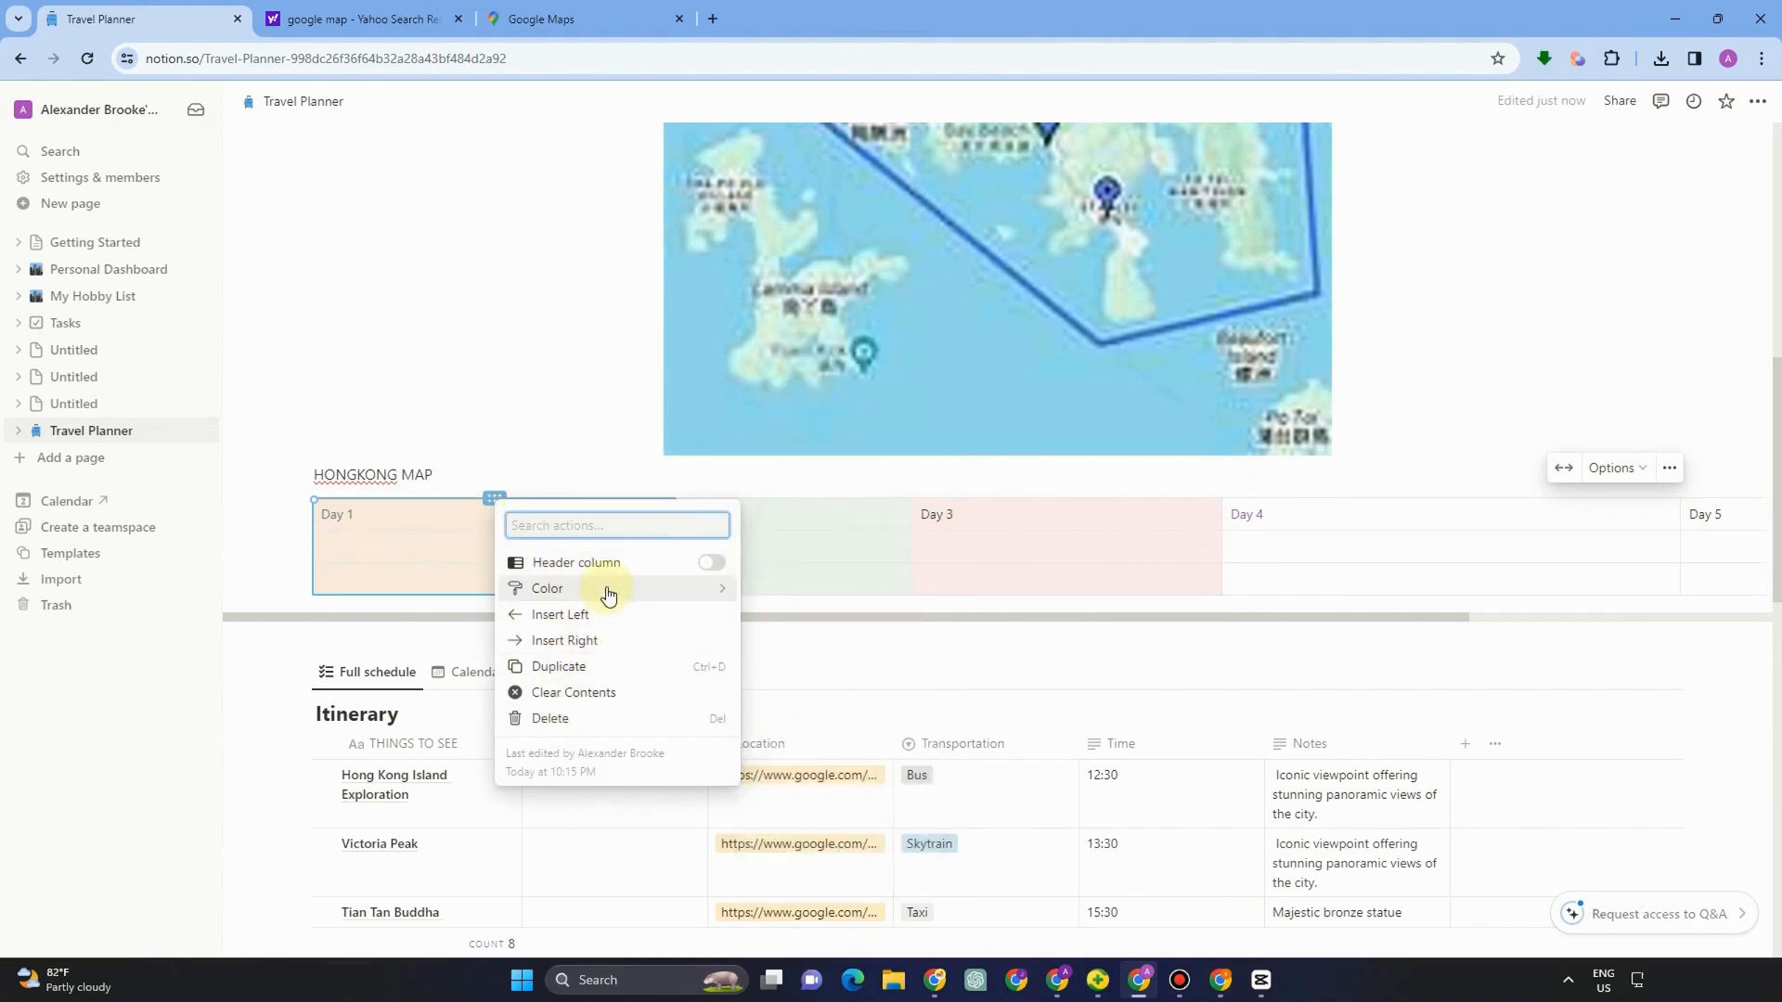
mouse_move(608, 594)
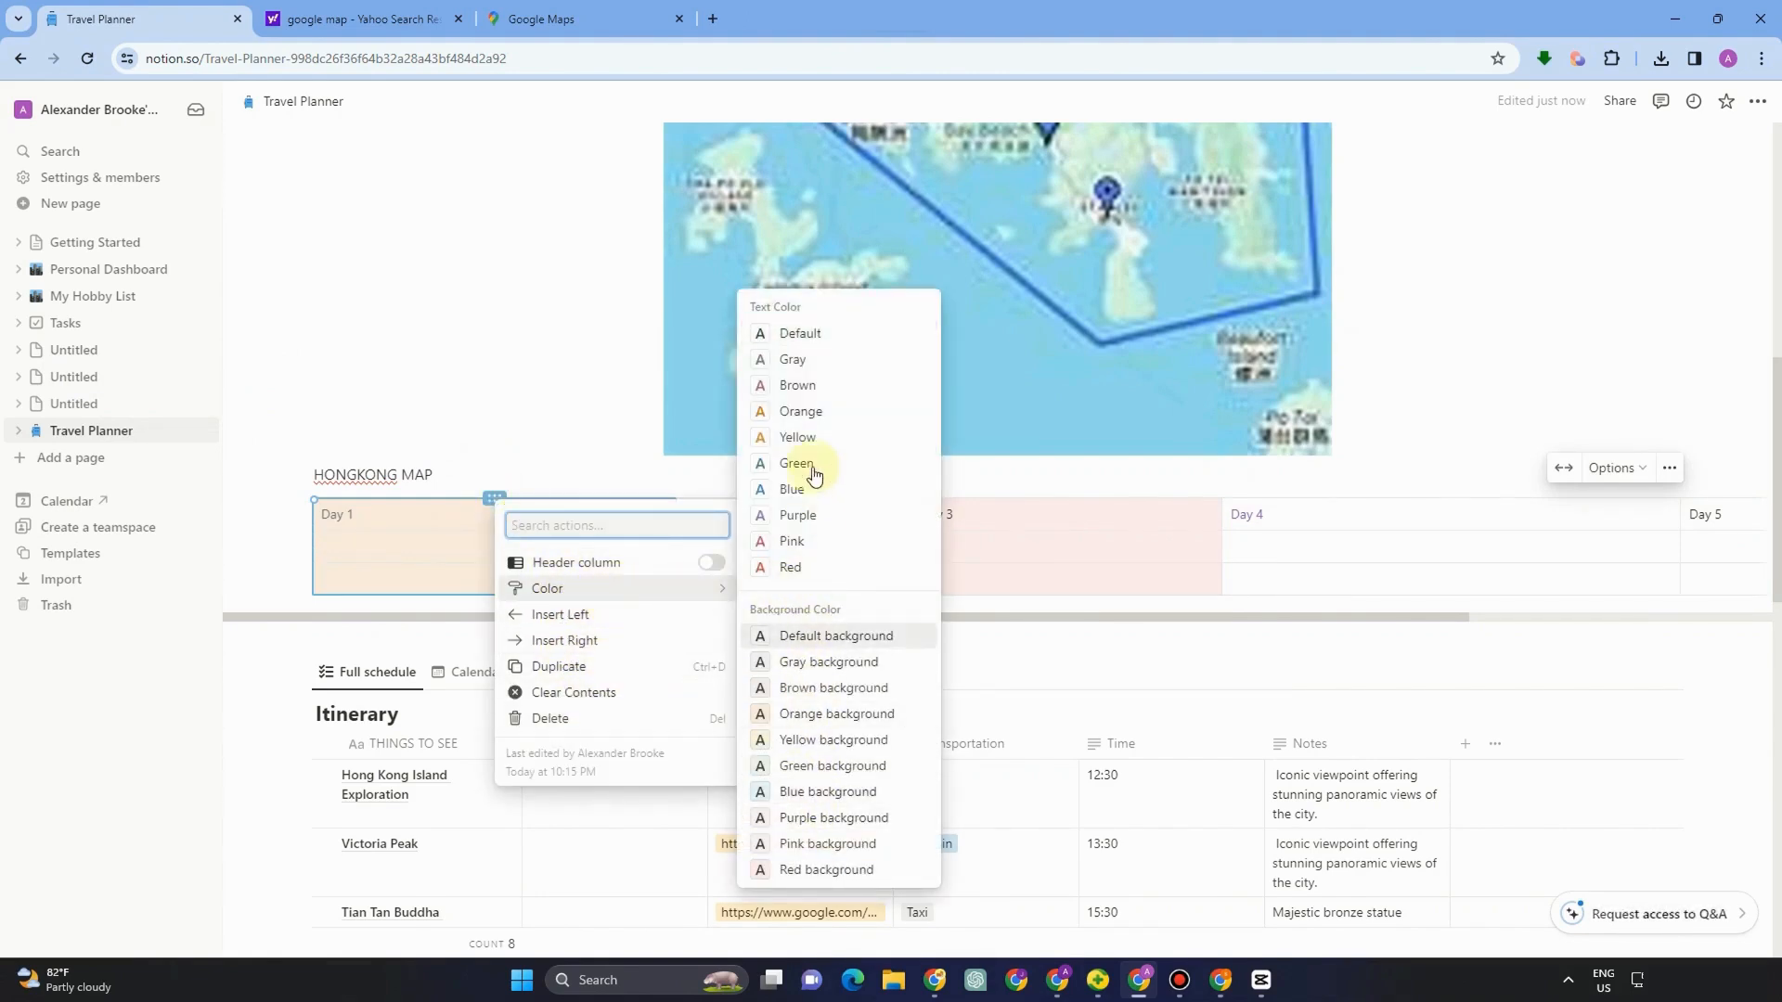
Step: Give the Day 4 column of the table below the map a brown background
left_click(1287, 528)
left_click(1453, 500)
mouse_move(1518, 564)
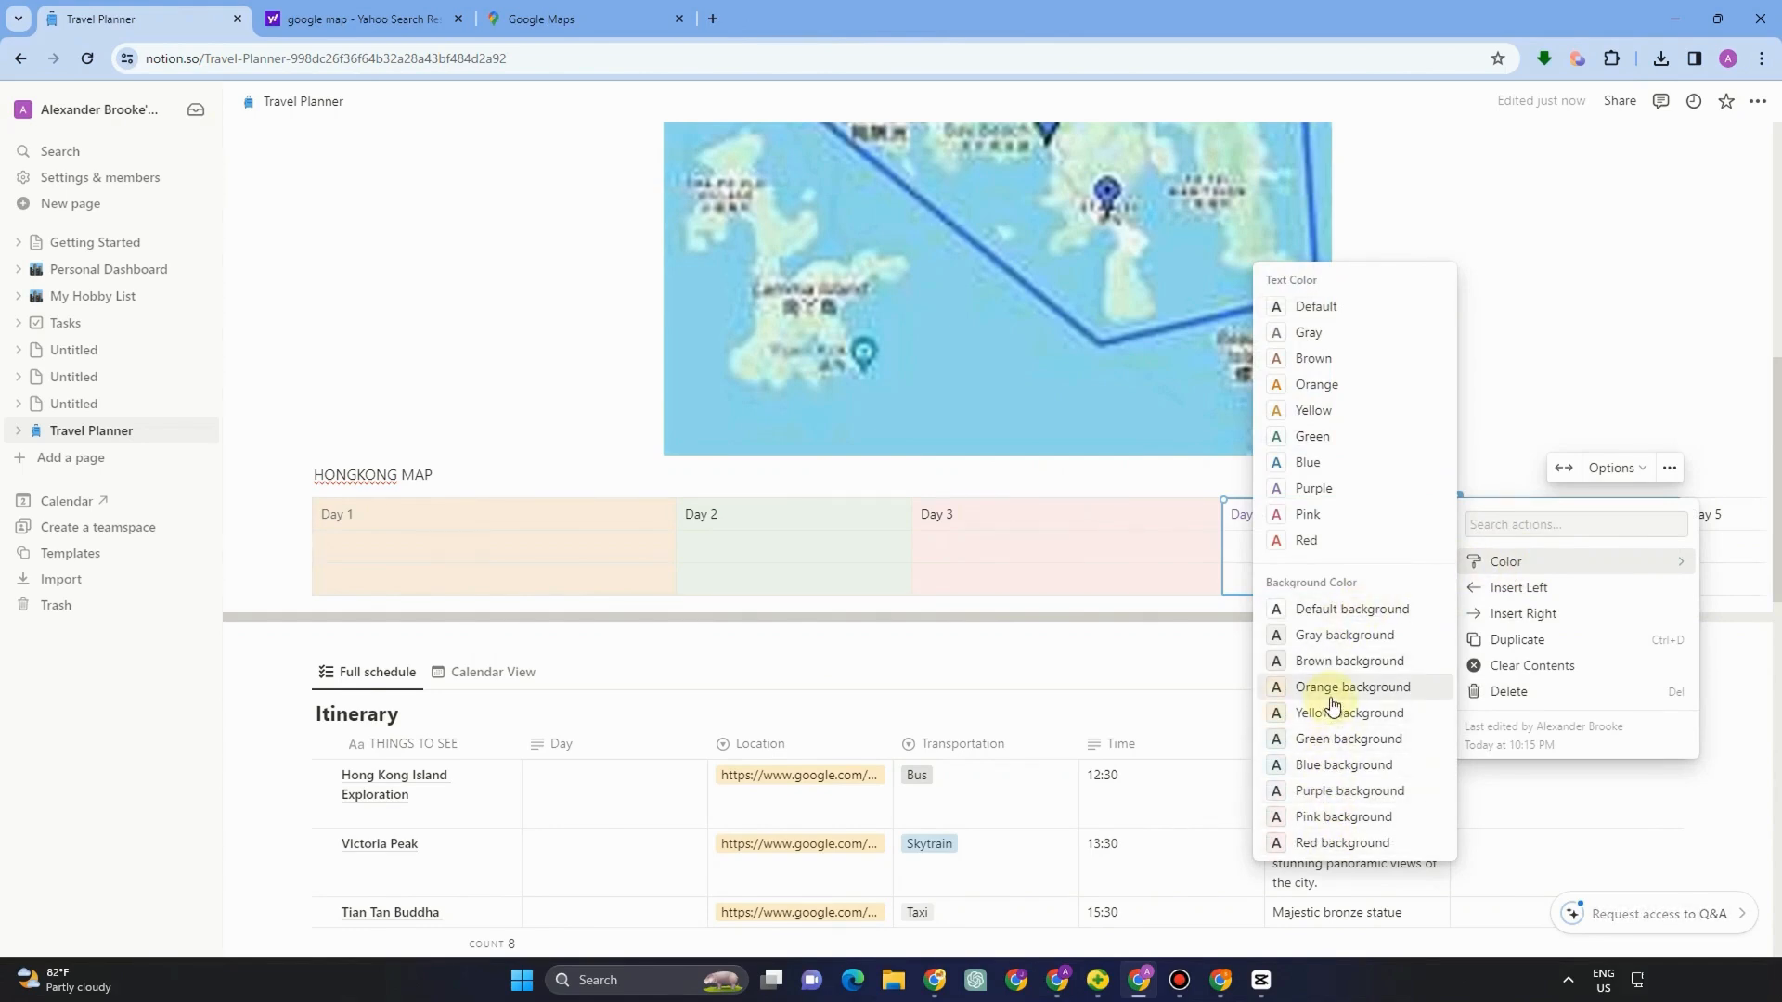
left_click(1337, 665)
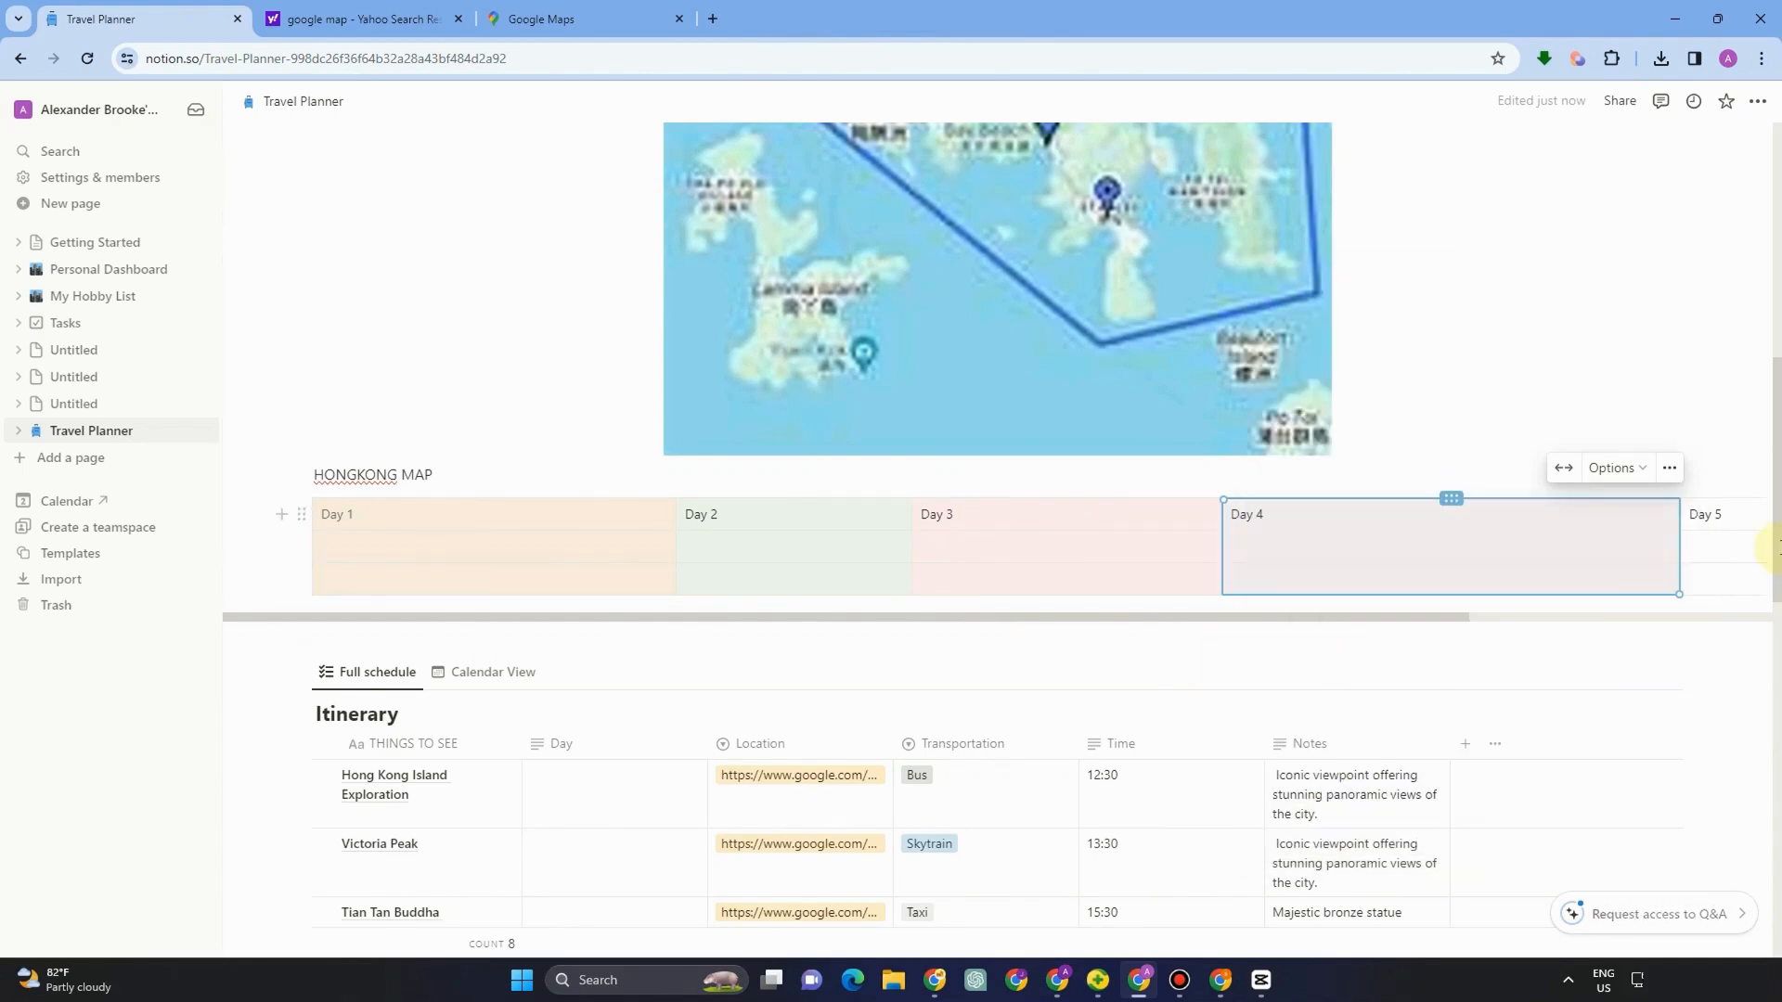
Step: Zoom the browser page out one level and give the table's Day 5 column a yellow background
left_click(1725, 522)
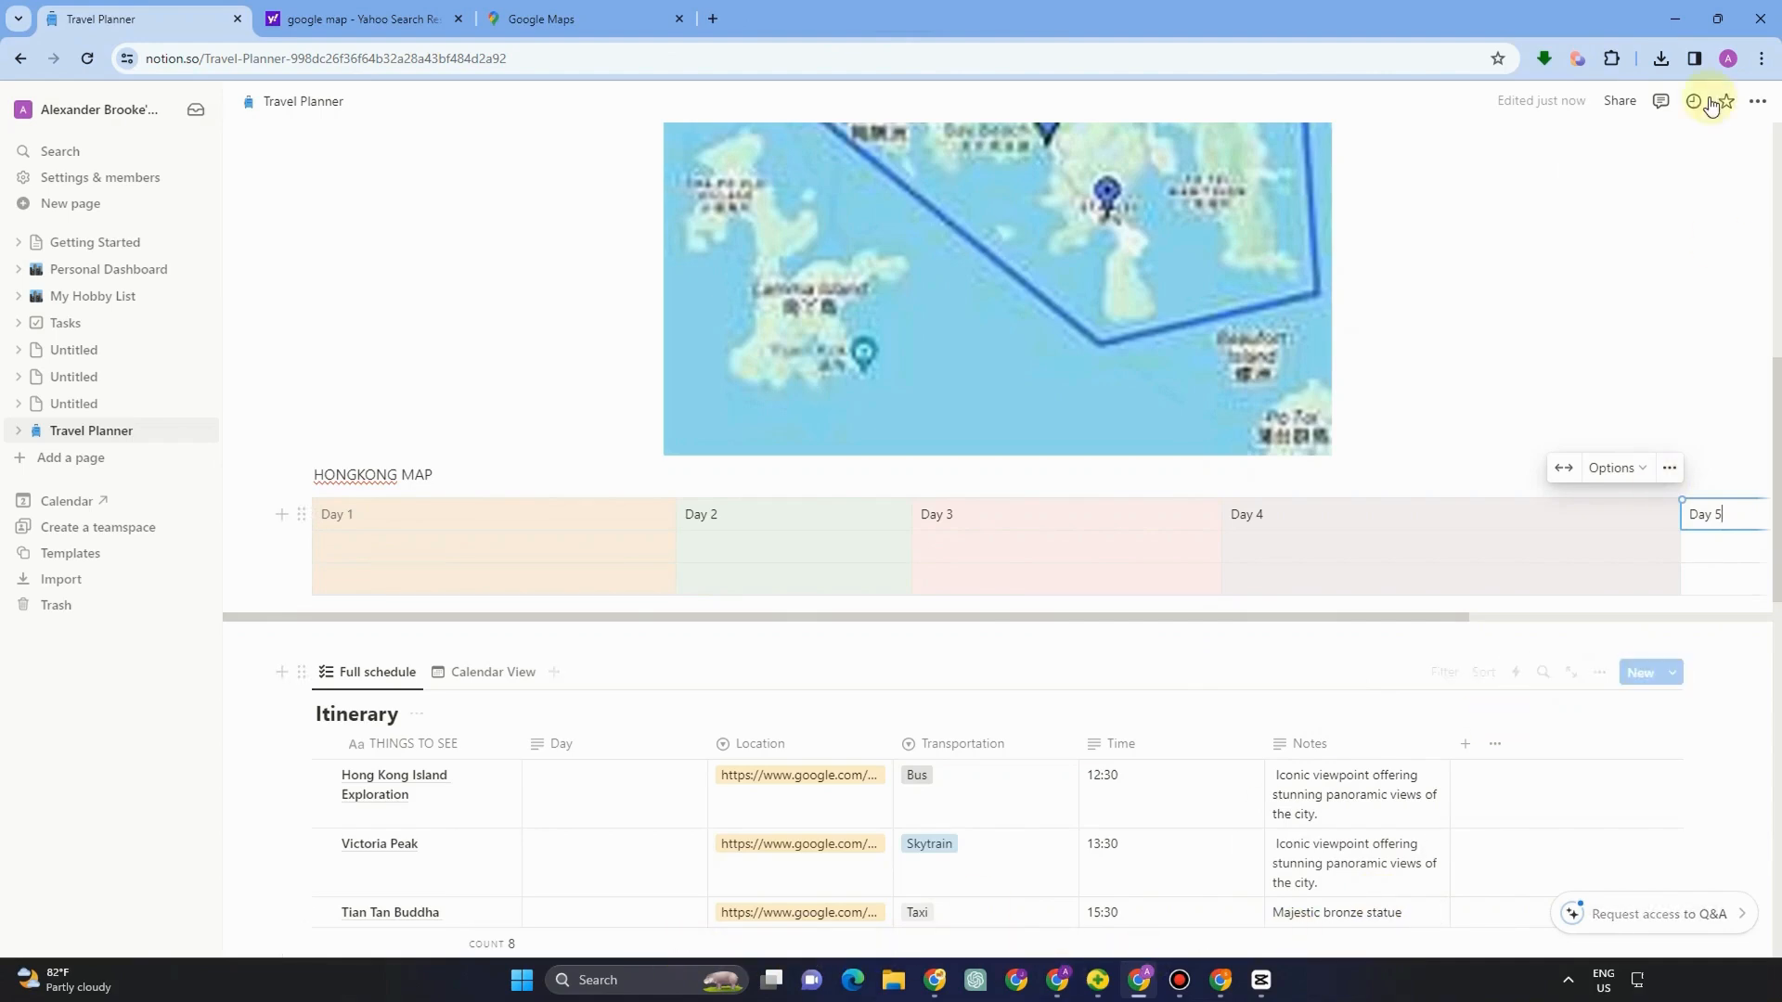
left_click(1761, 58)
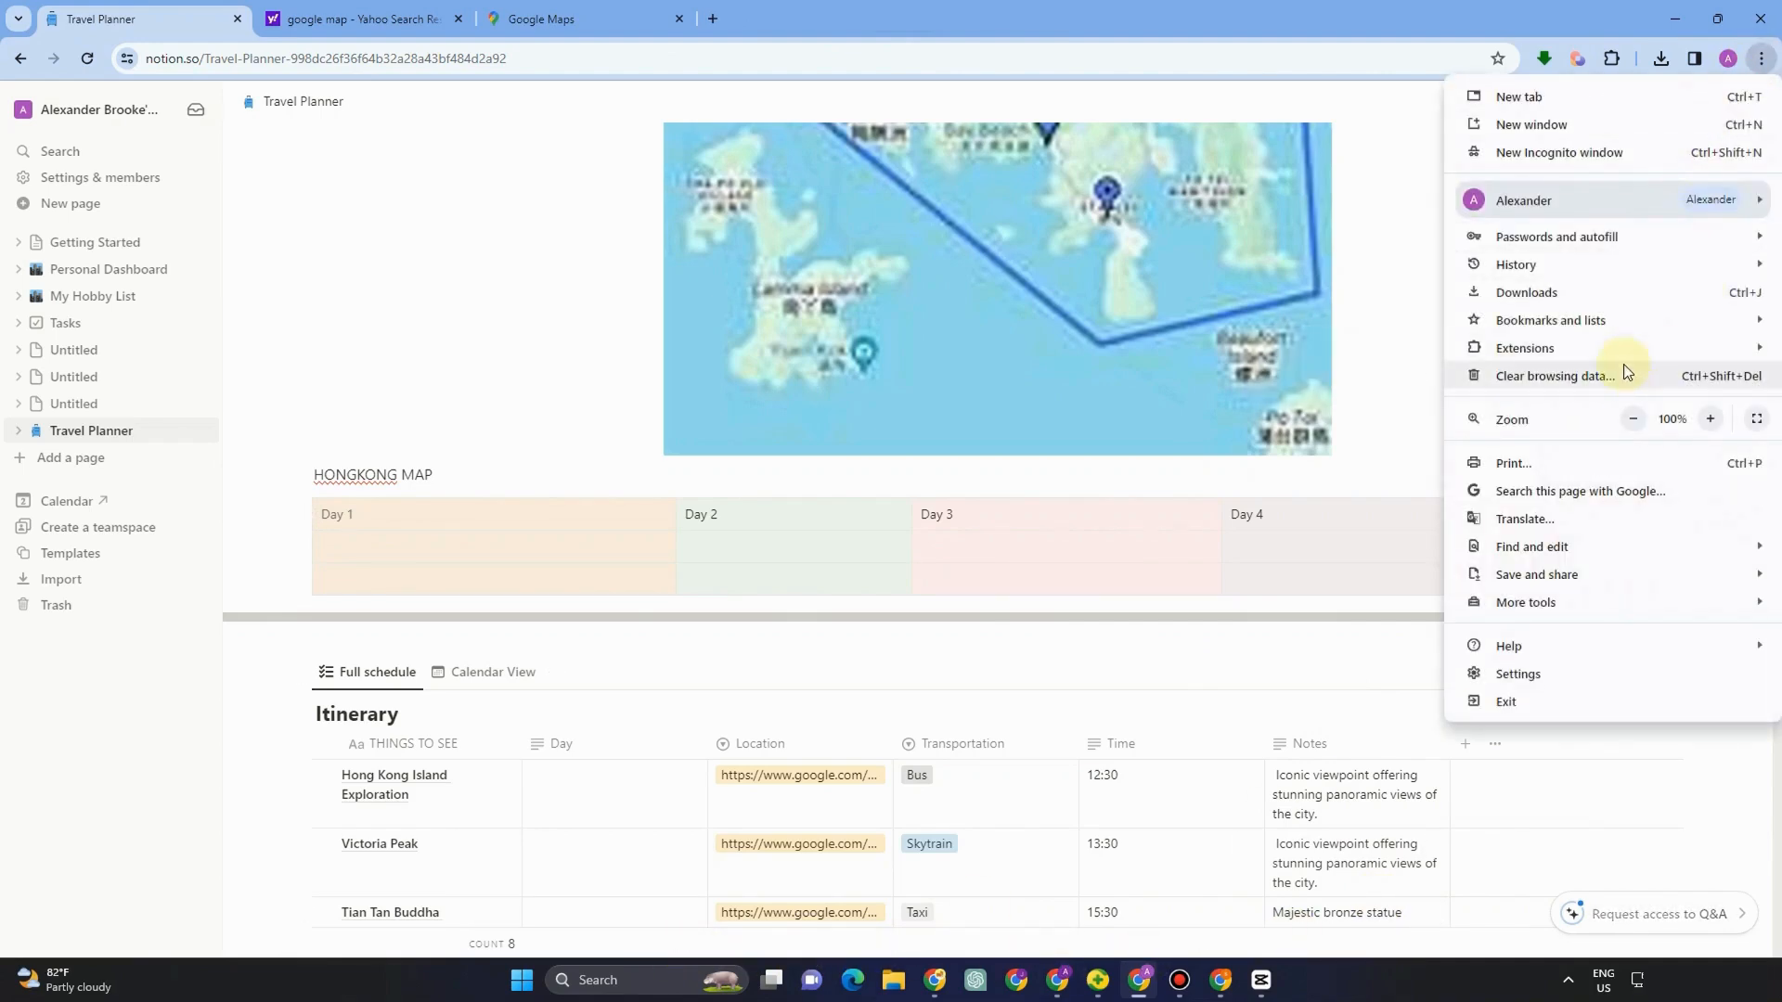
left_click(1633, 419)
left_click(1389, 303)
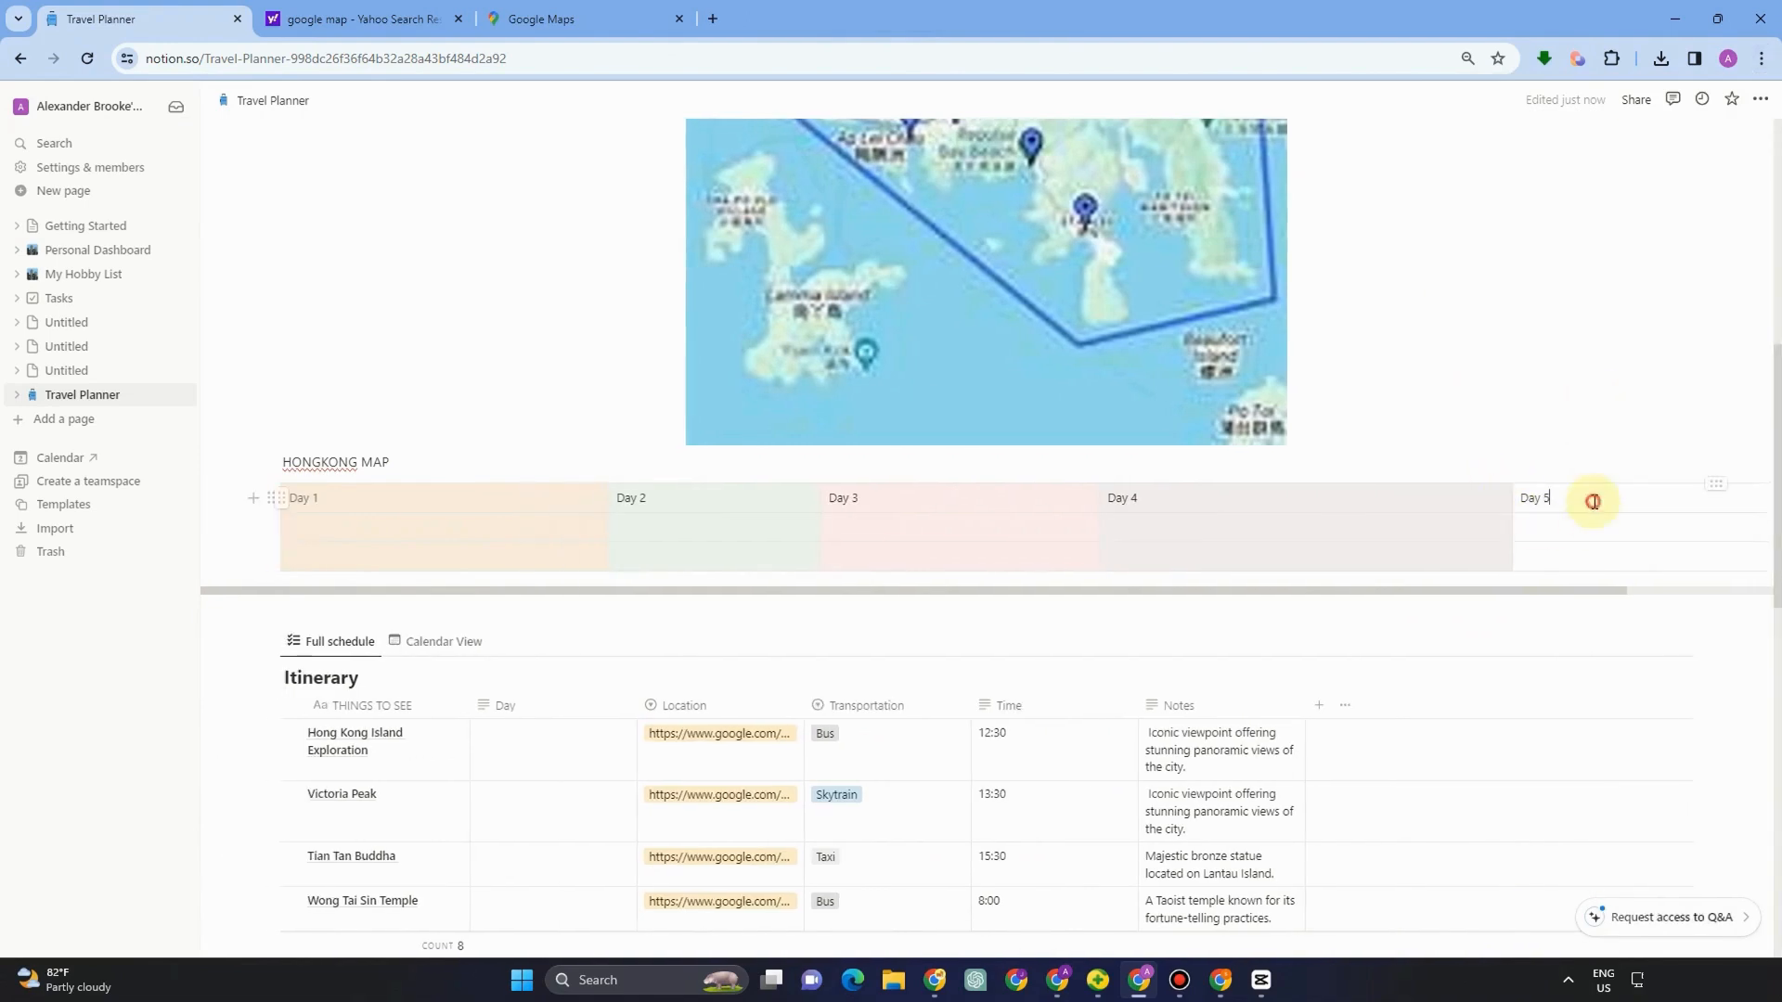
left_click(1714, 483)
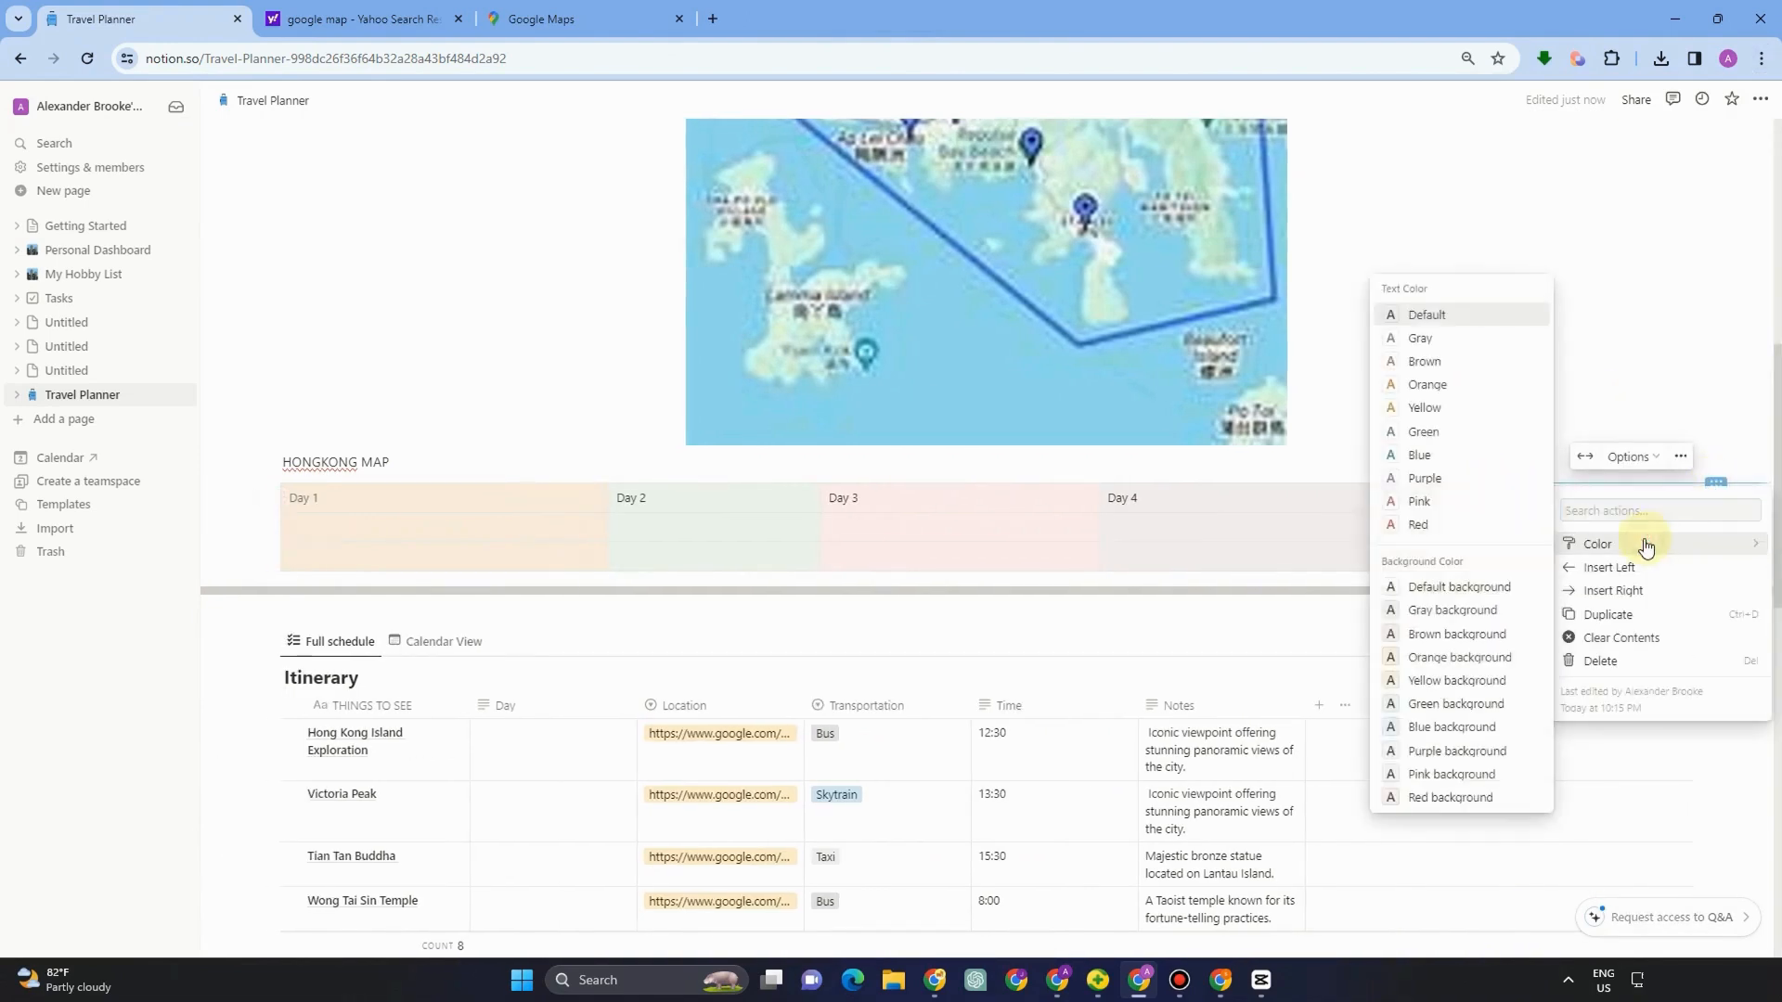
mouse_move(1601, 549)
left_click(1457, 680)
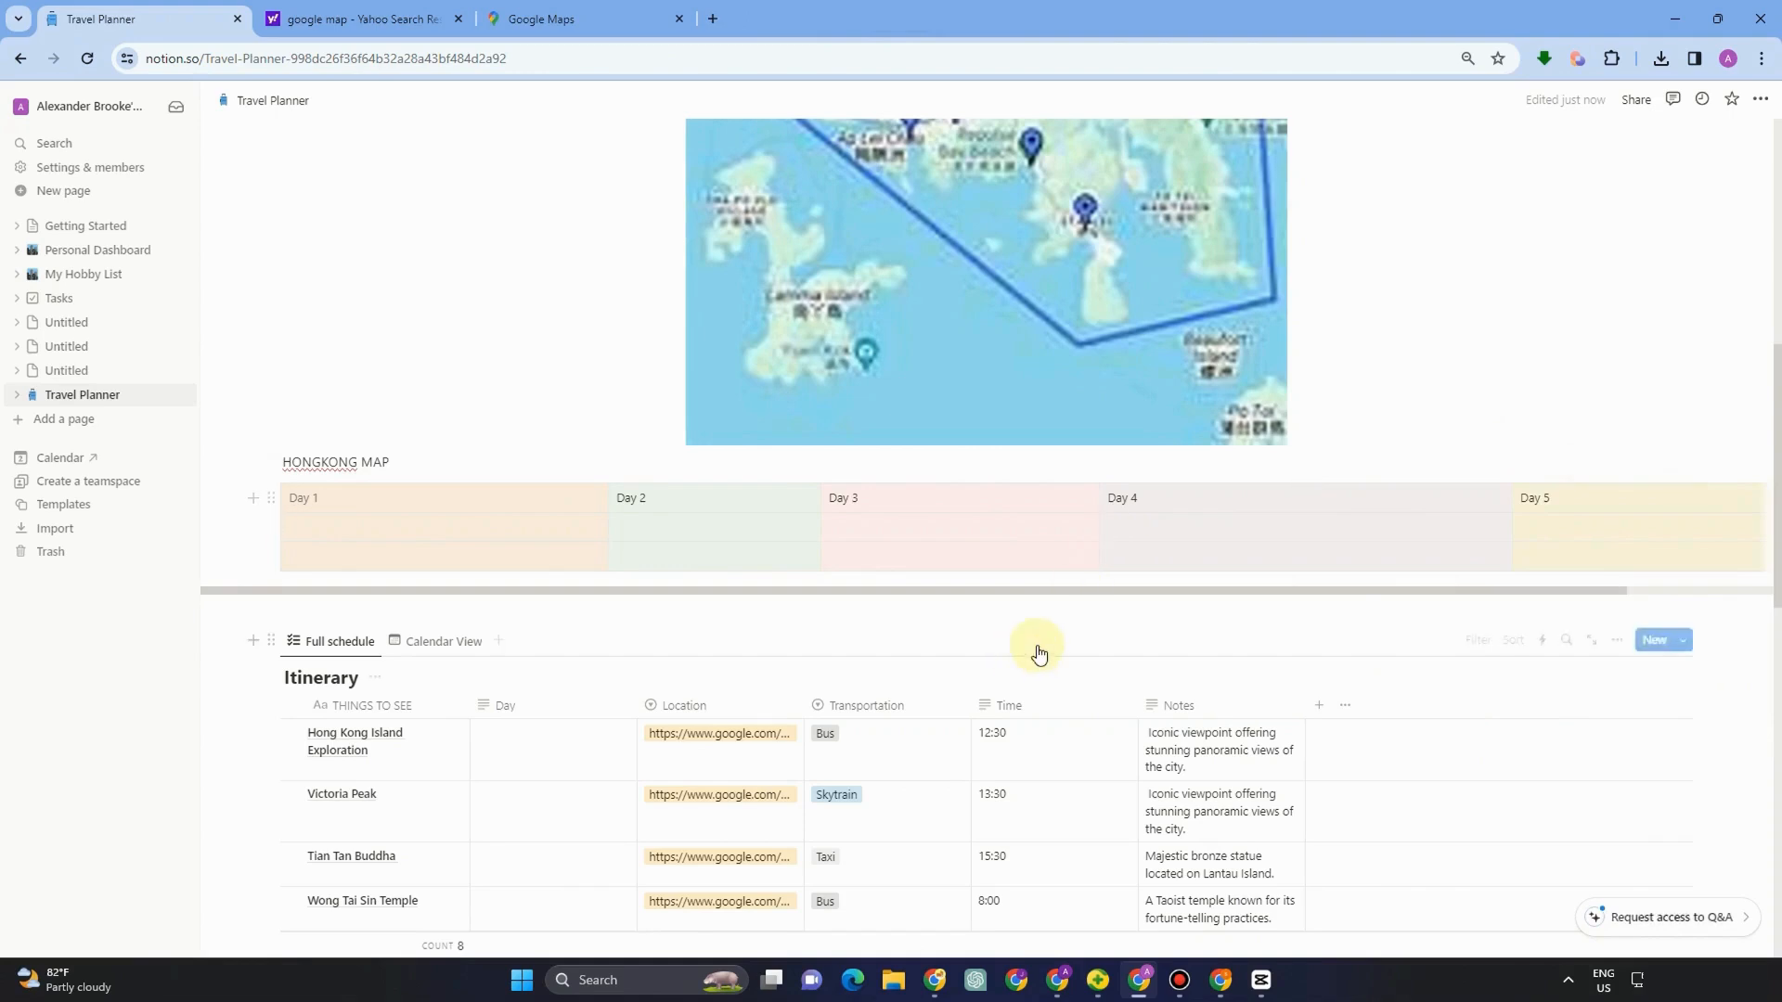
Step: Open the list of new property types for the Itinerary database
scroll(1038, 648, "down", 3)
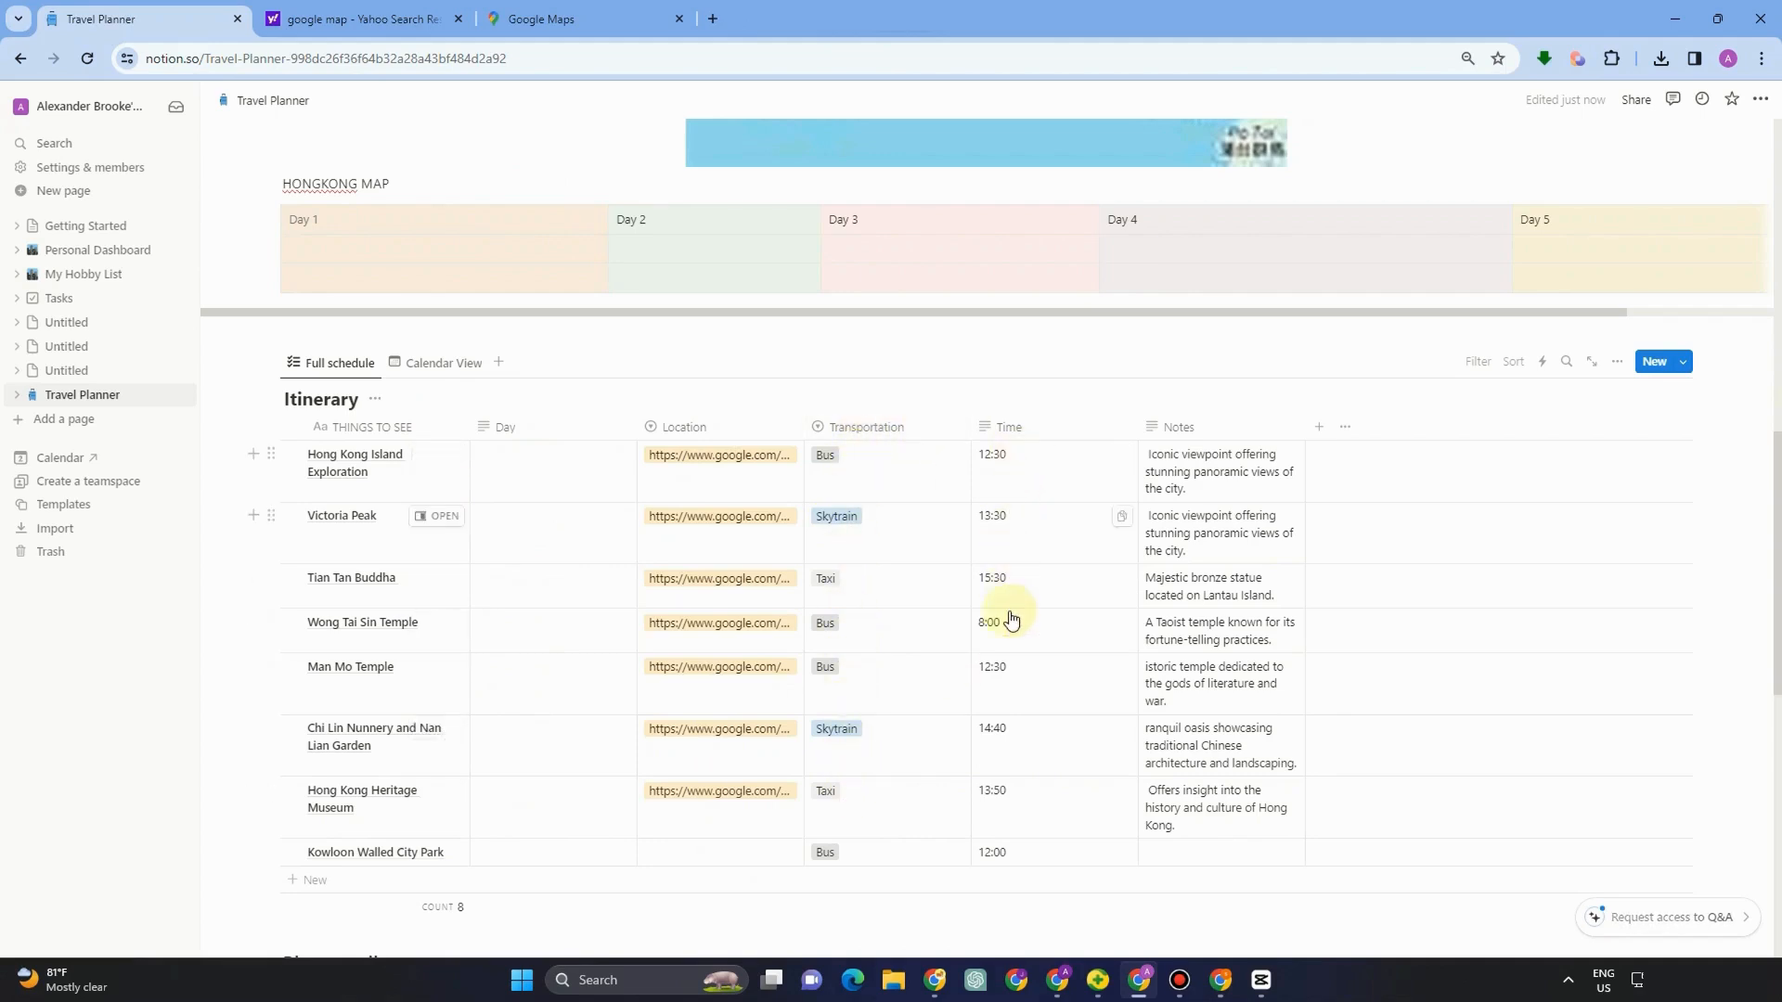
left_click(1328, 432)
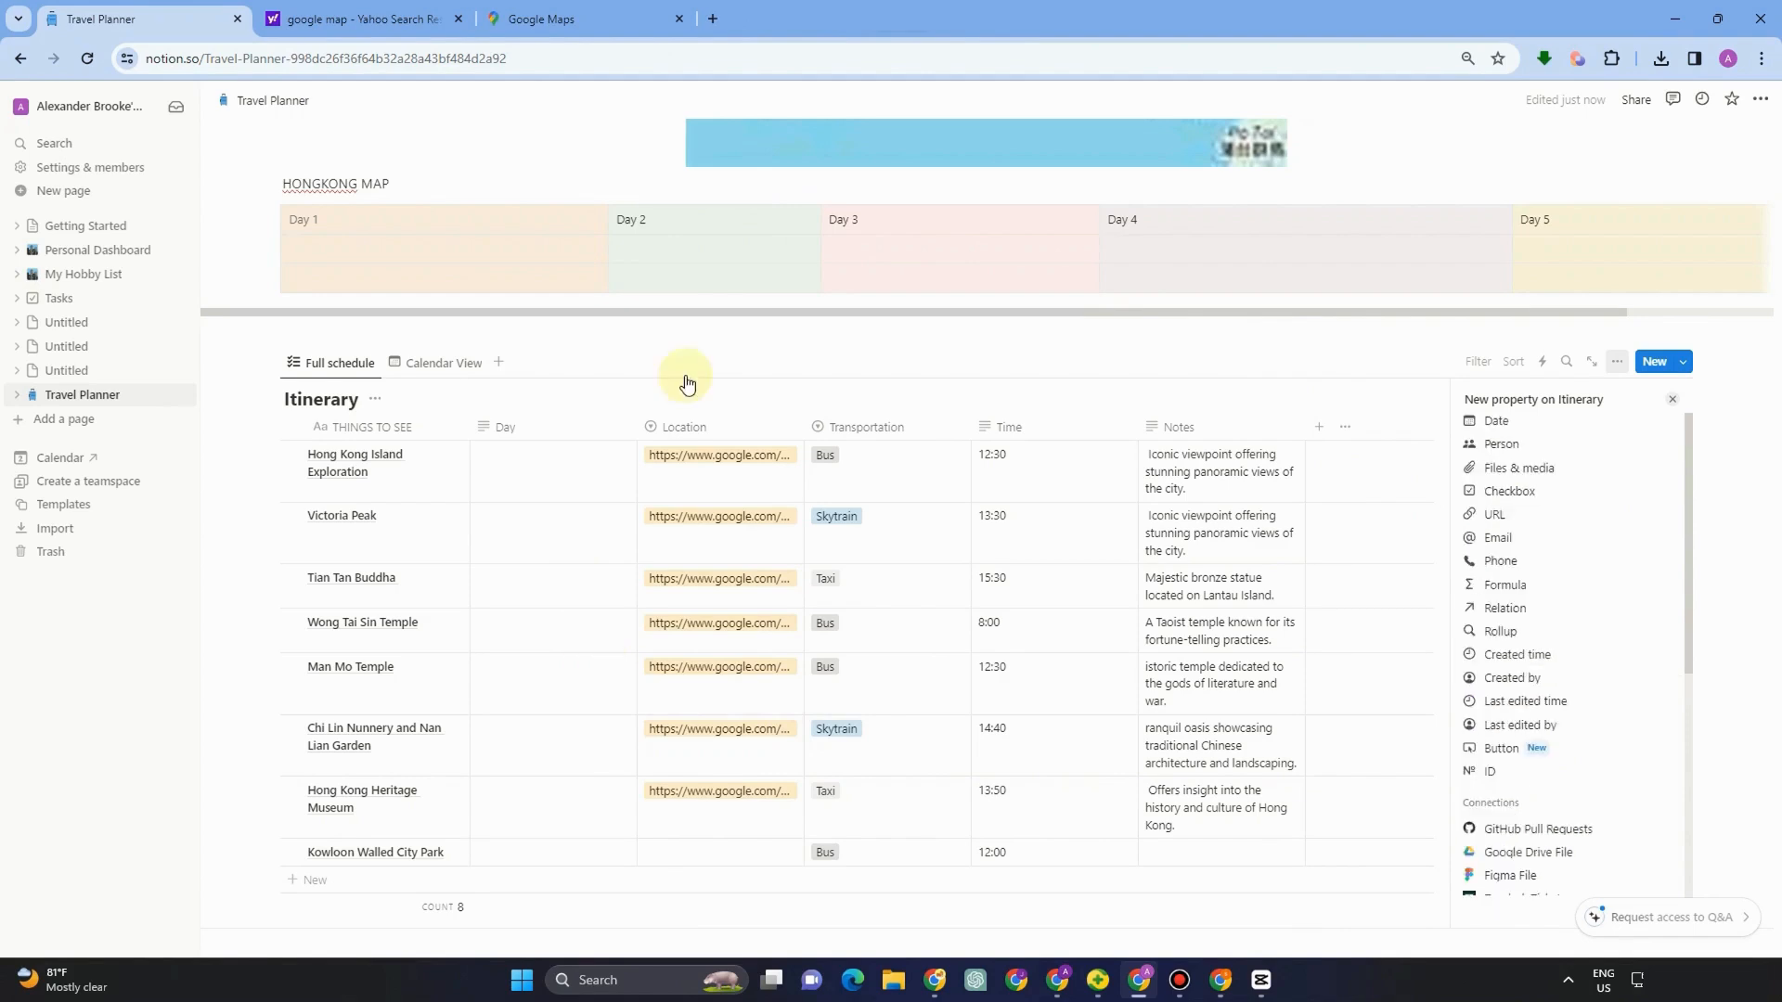
Step: Insert a simple table between the heading below the Itinerary database and the photo collage text
scroll(464, 557, "down", 4)
left_click(308, 570)
left_click(261, 593)
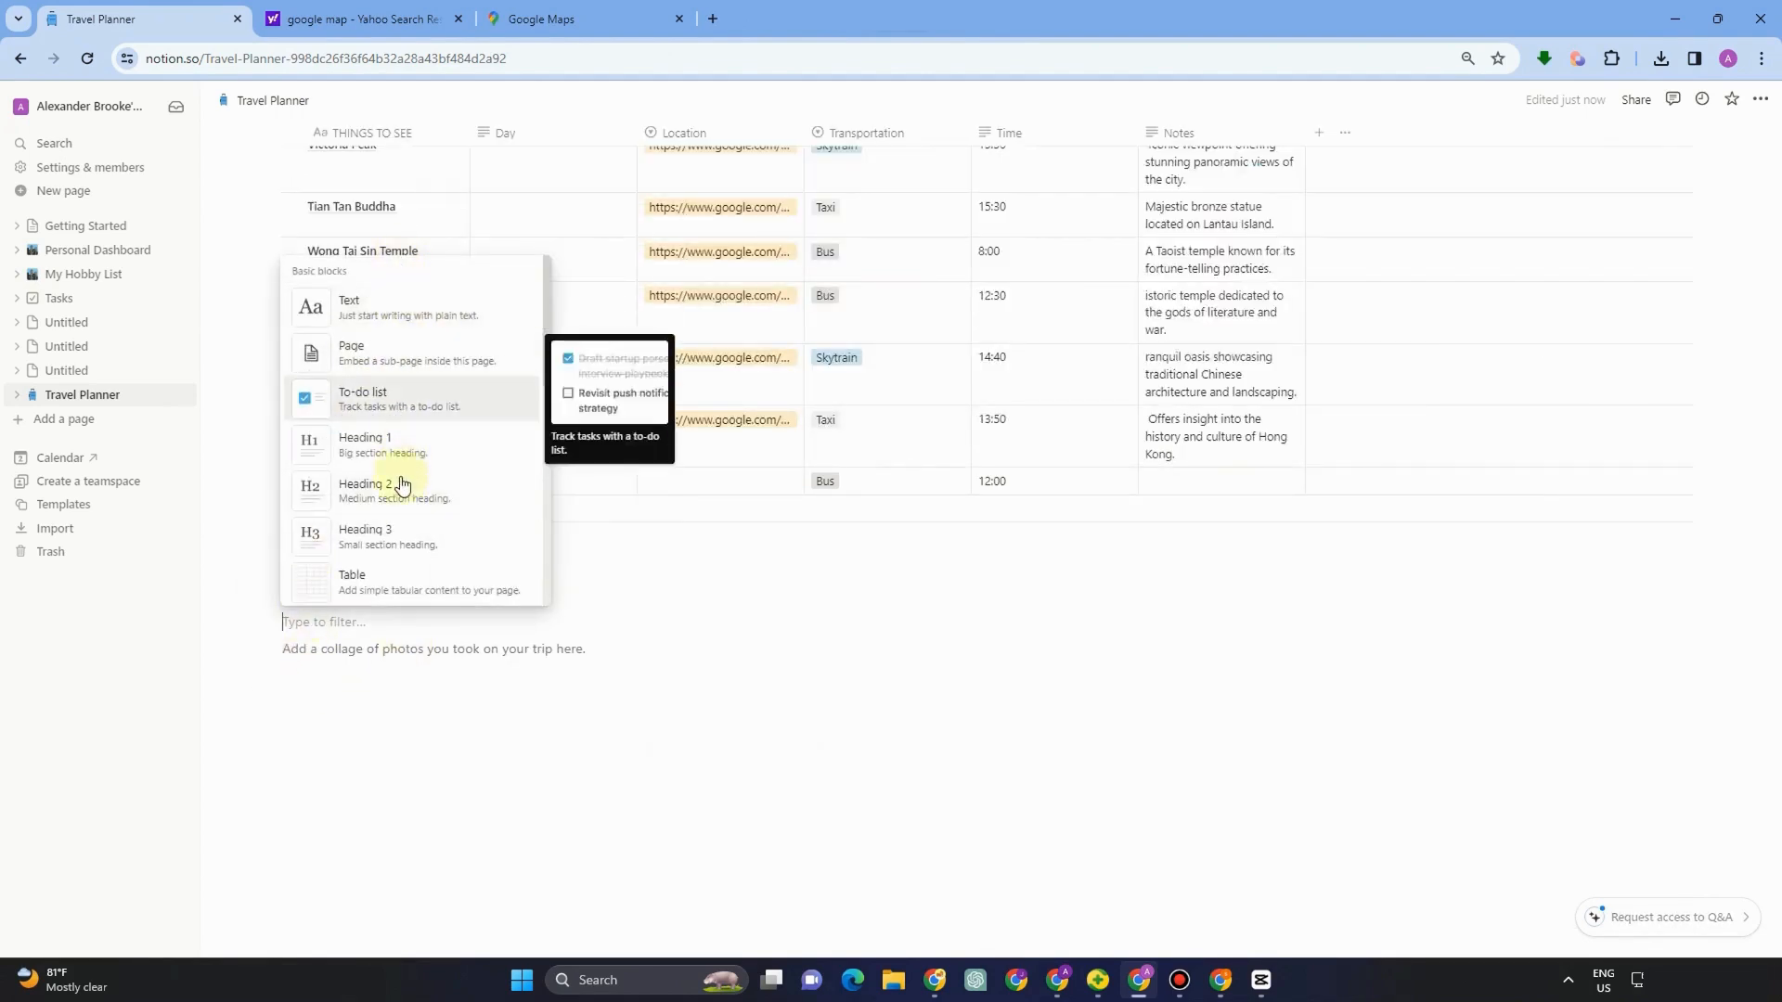
scroll(397, 559, "down", 2)
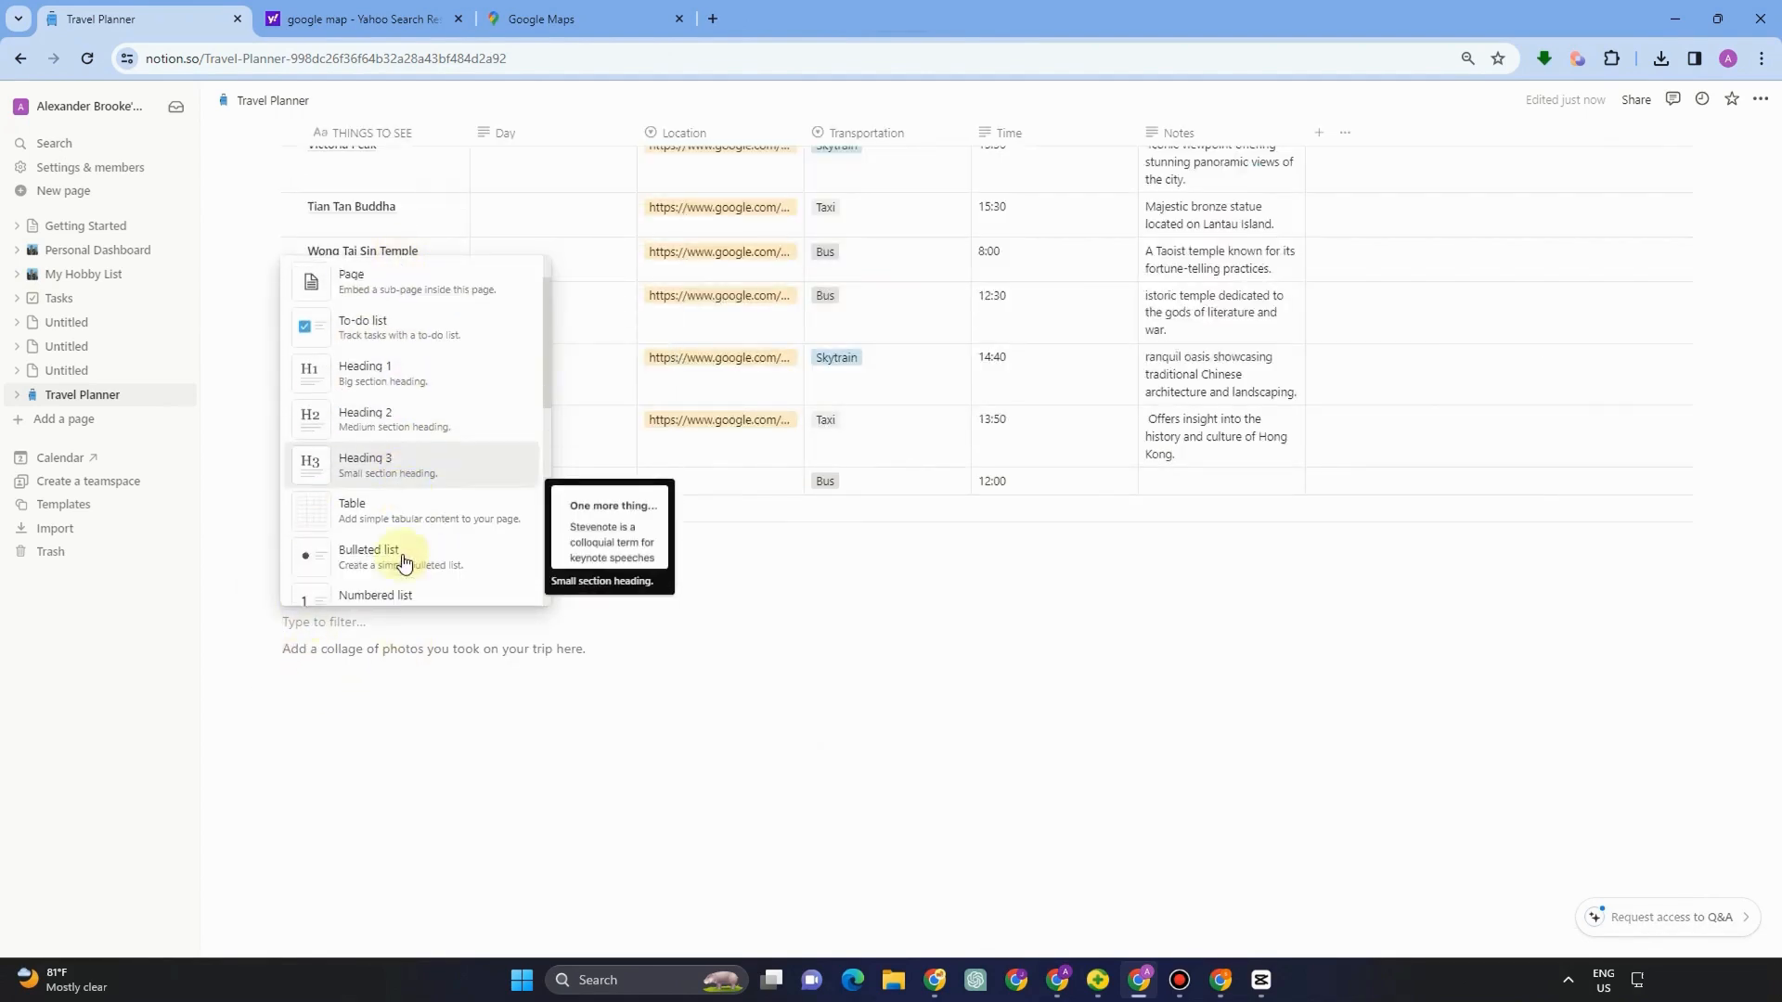
left_click(394, 492)
Step: Extend the new simple table to six columns and widen its first column
left_click(490, 659)
left_click_drag(588, 665, 693, 664)
left_click(787, 664)
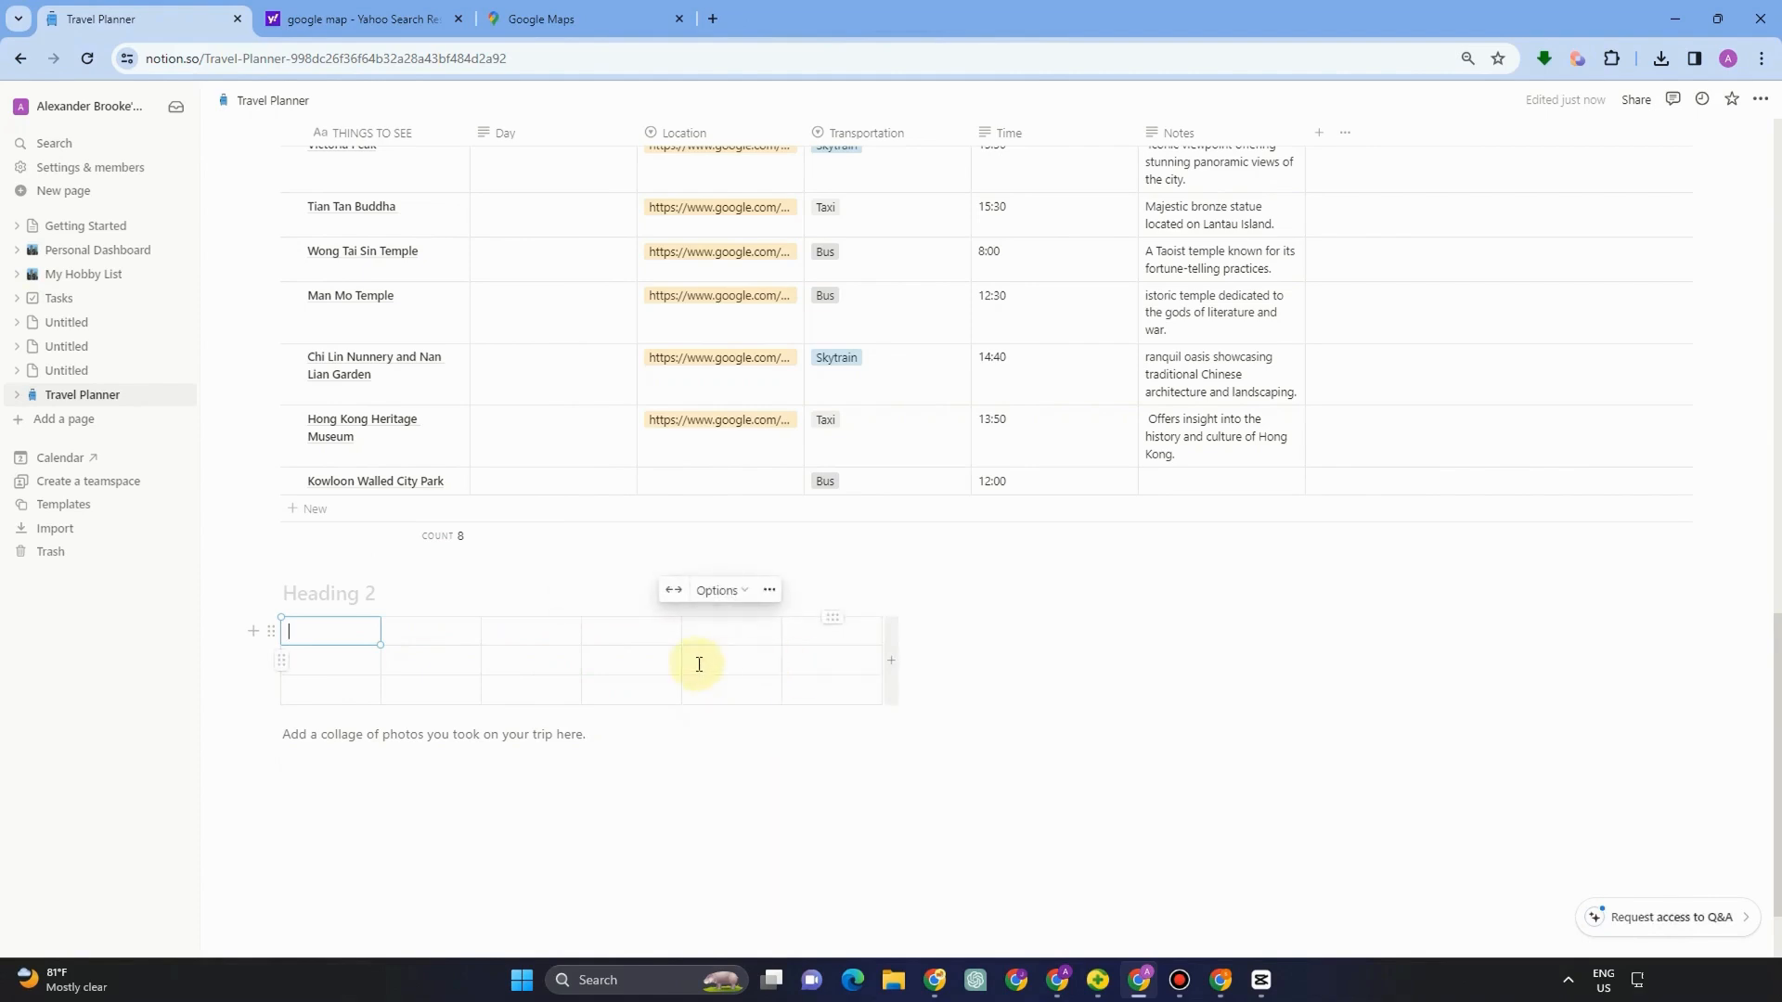
left_click_drag(380, 666, 424, 674)
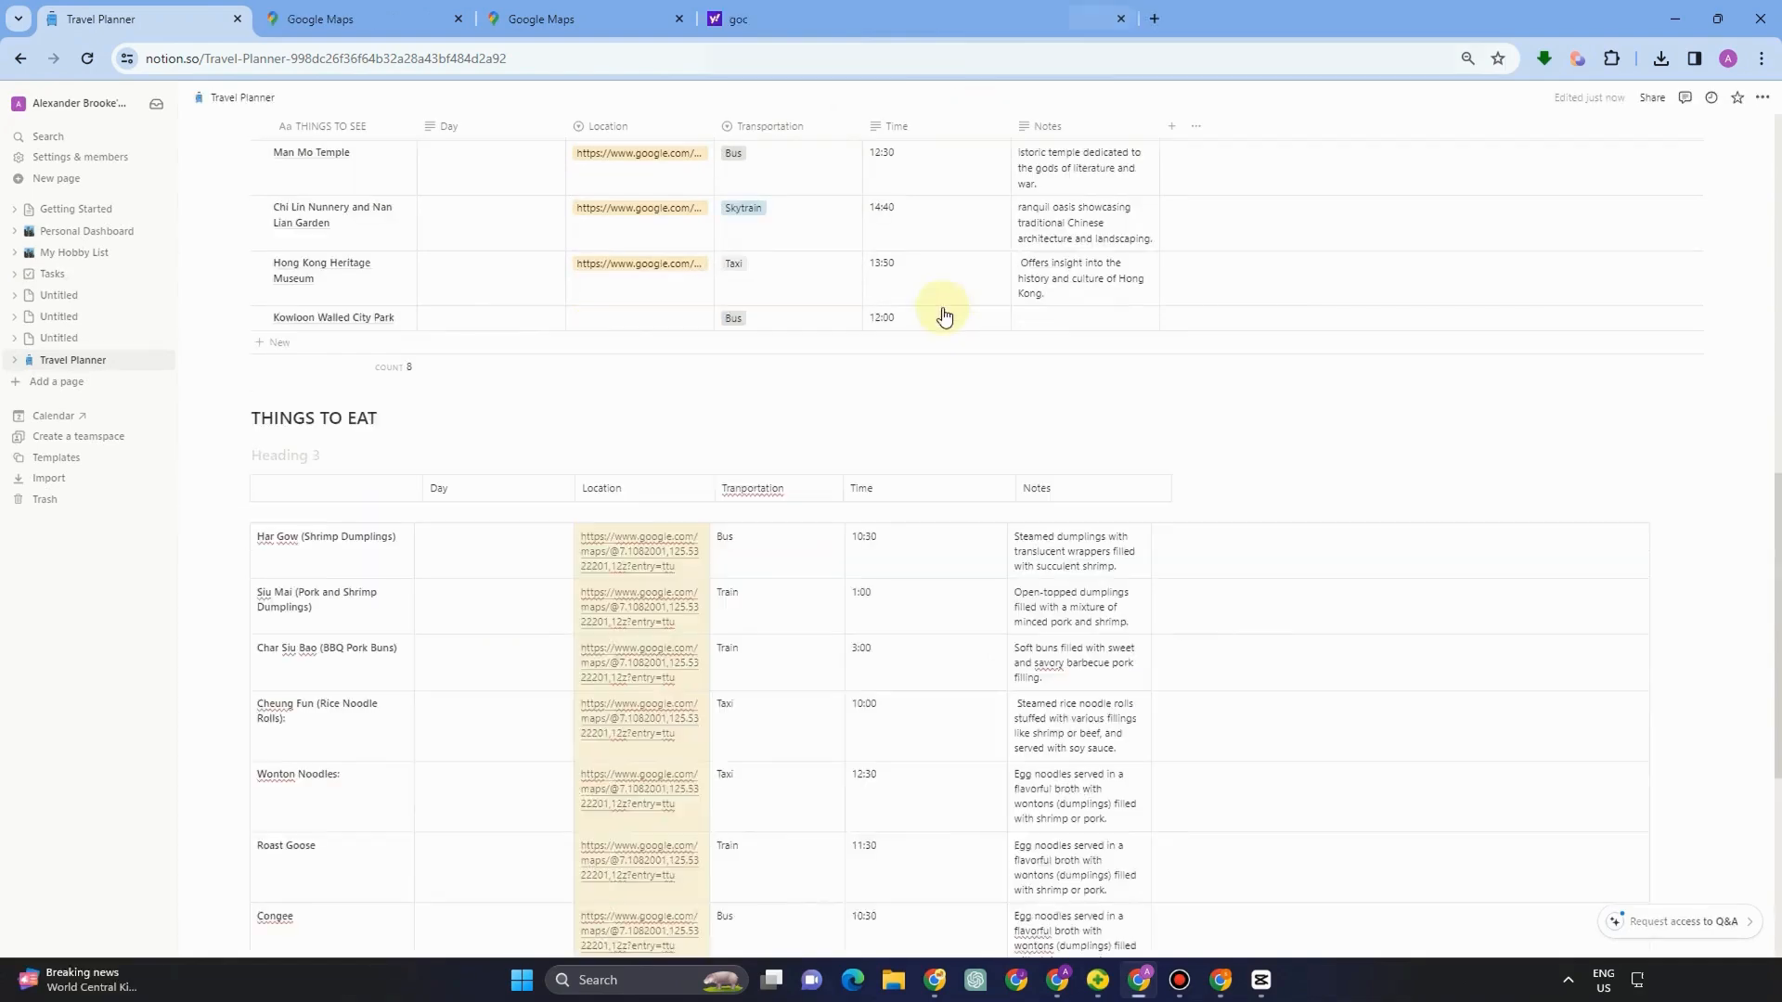
Step: Review the page from the map and day table through the Itinerary down to the THINGS TO EAT tables
scroll(942, 310, "up", 8)
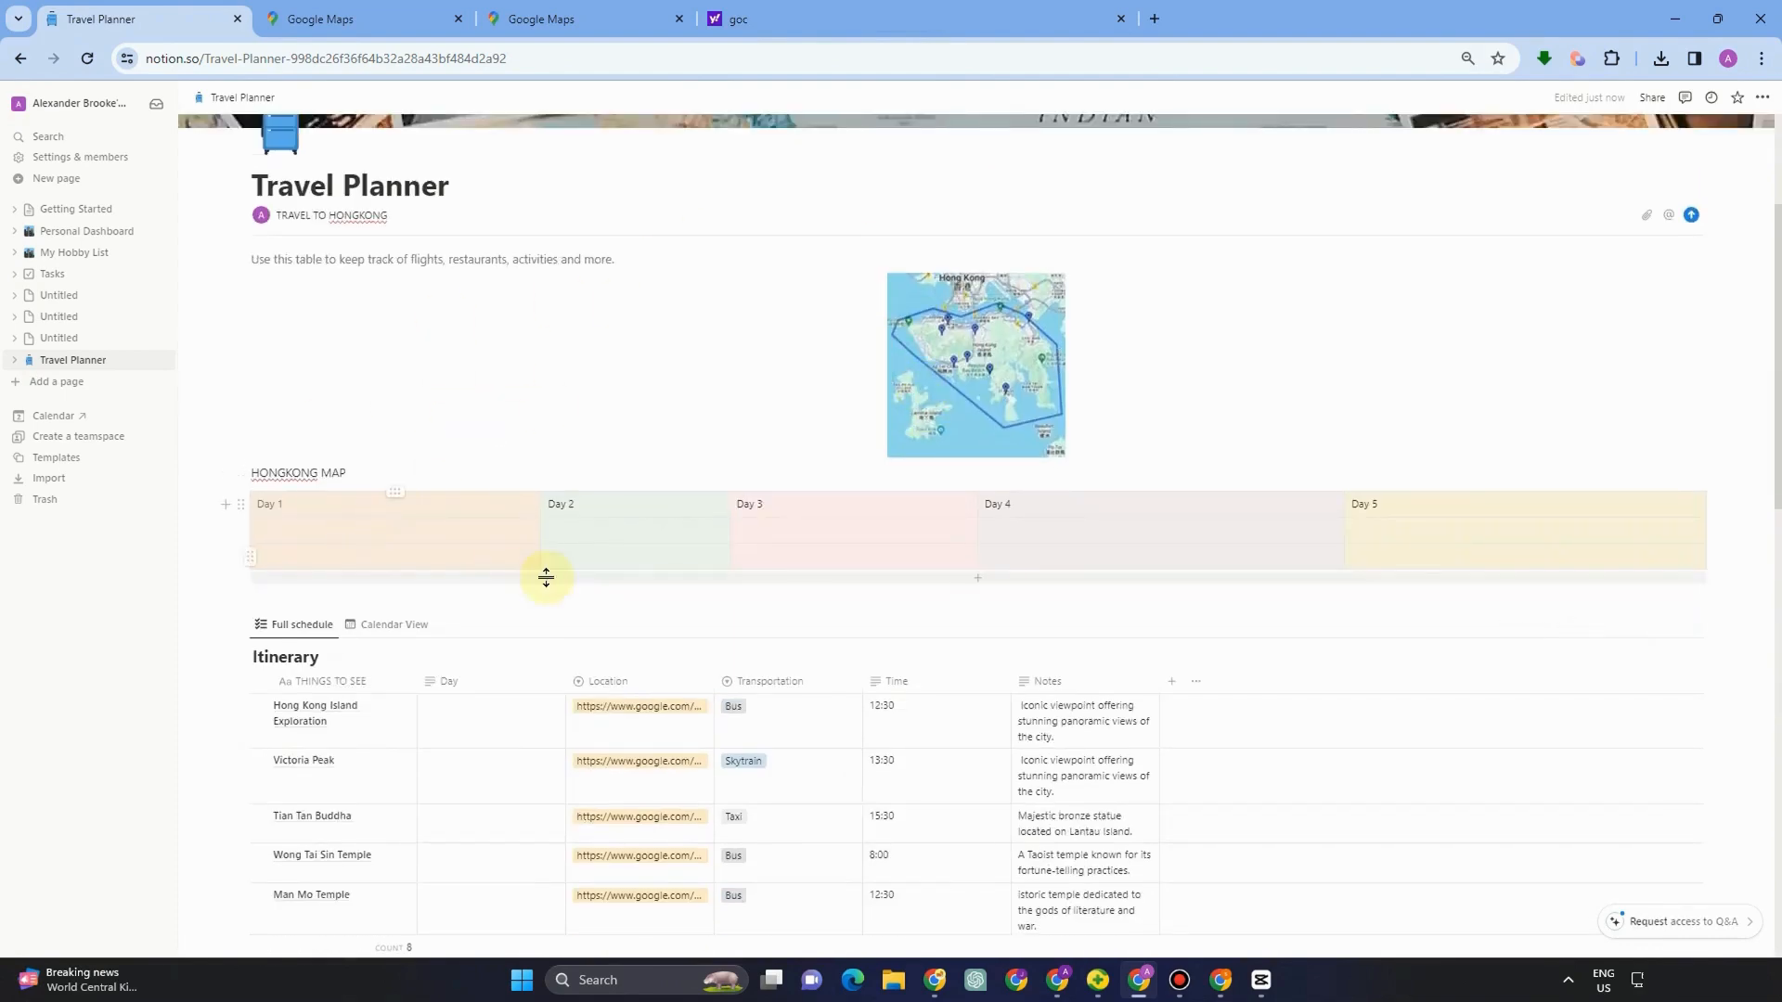
scroll(526, 573, "down", 3)
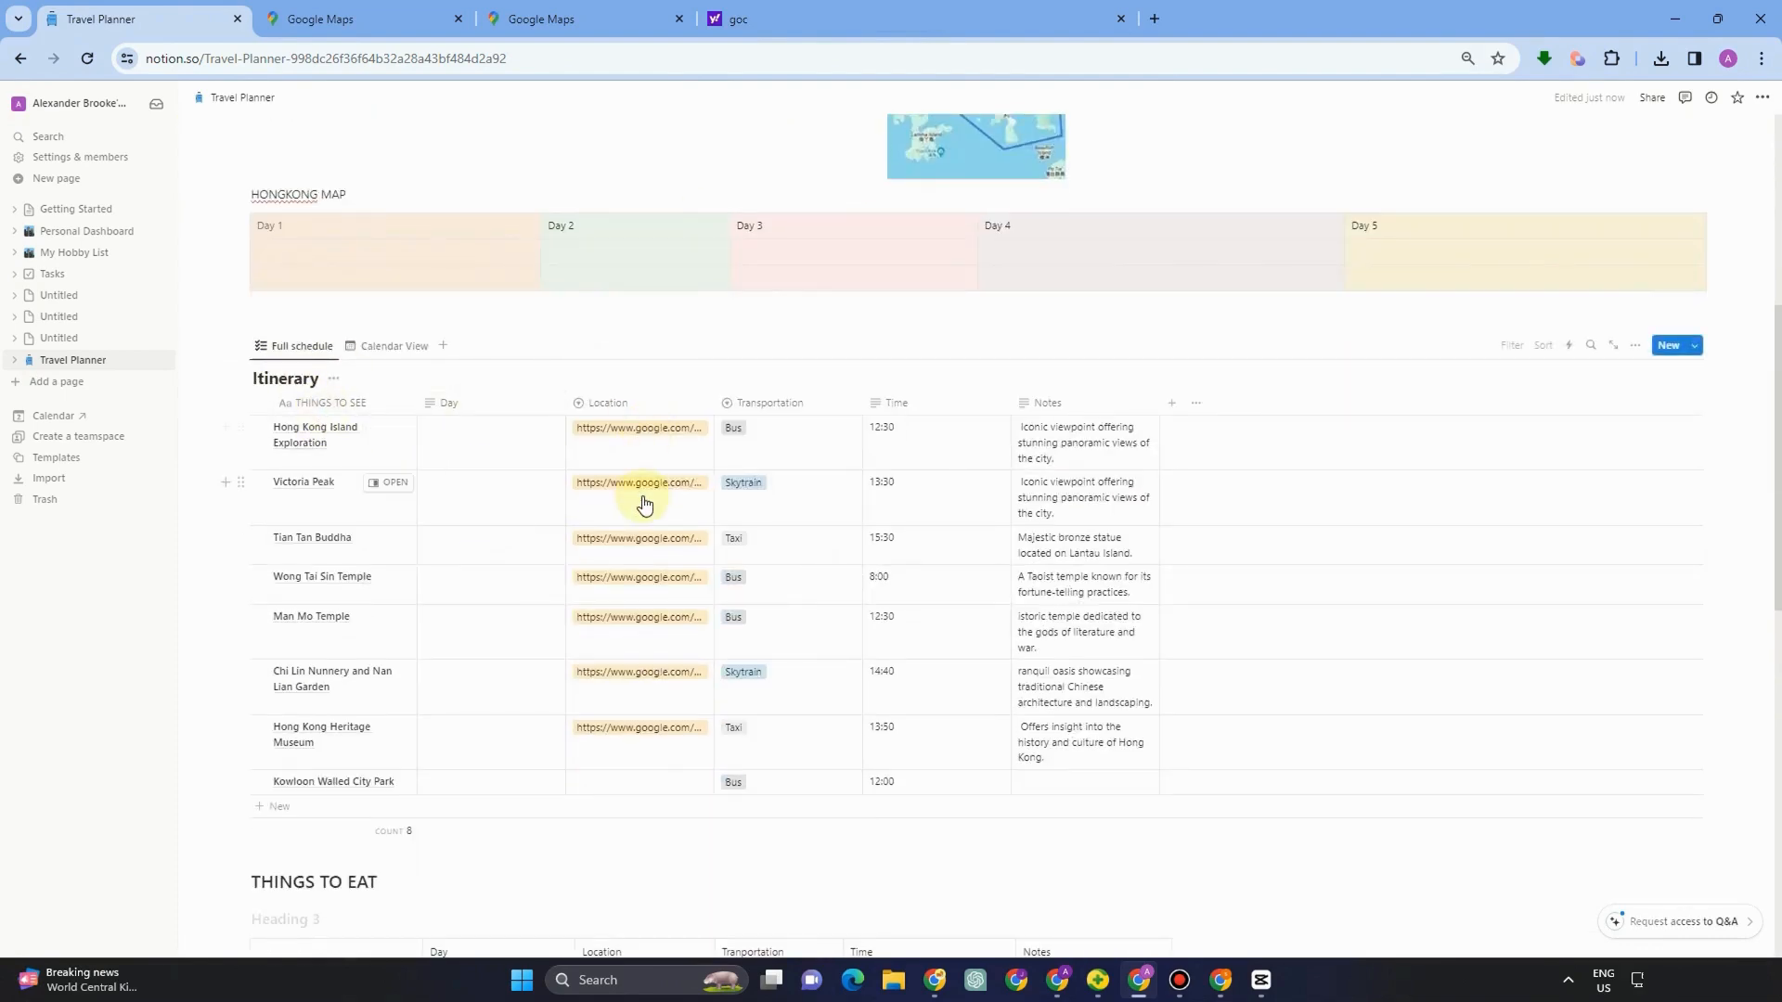
scroll(645, 504, "down", 1)
scroll(656, 624, "down", 2)
scroll(494, 783, "down", 2)
scroll(487, 361, "down", 1)
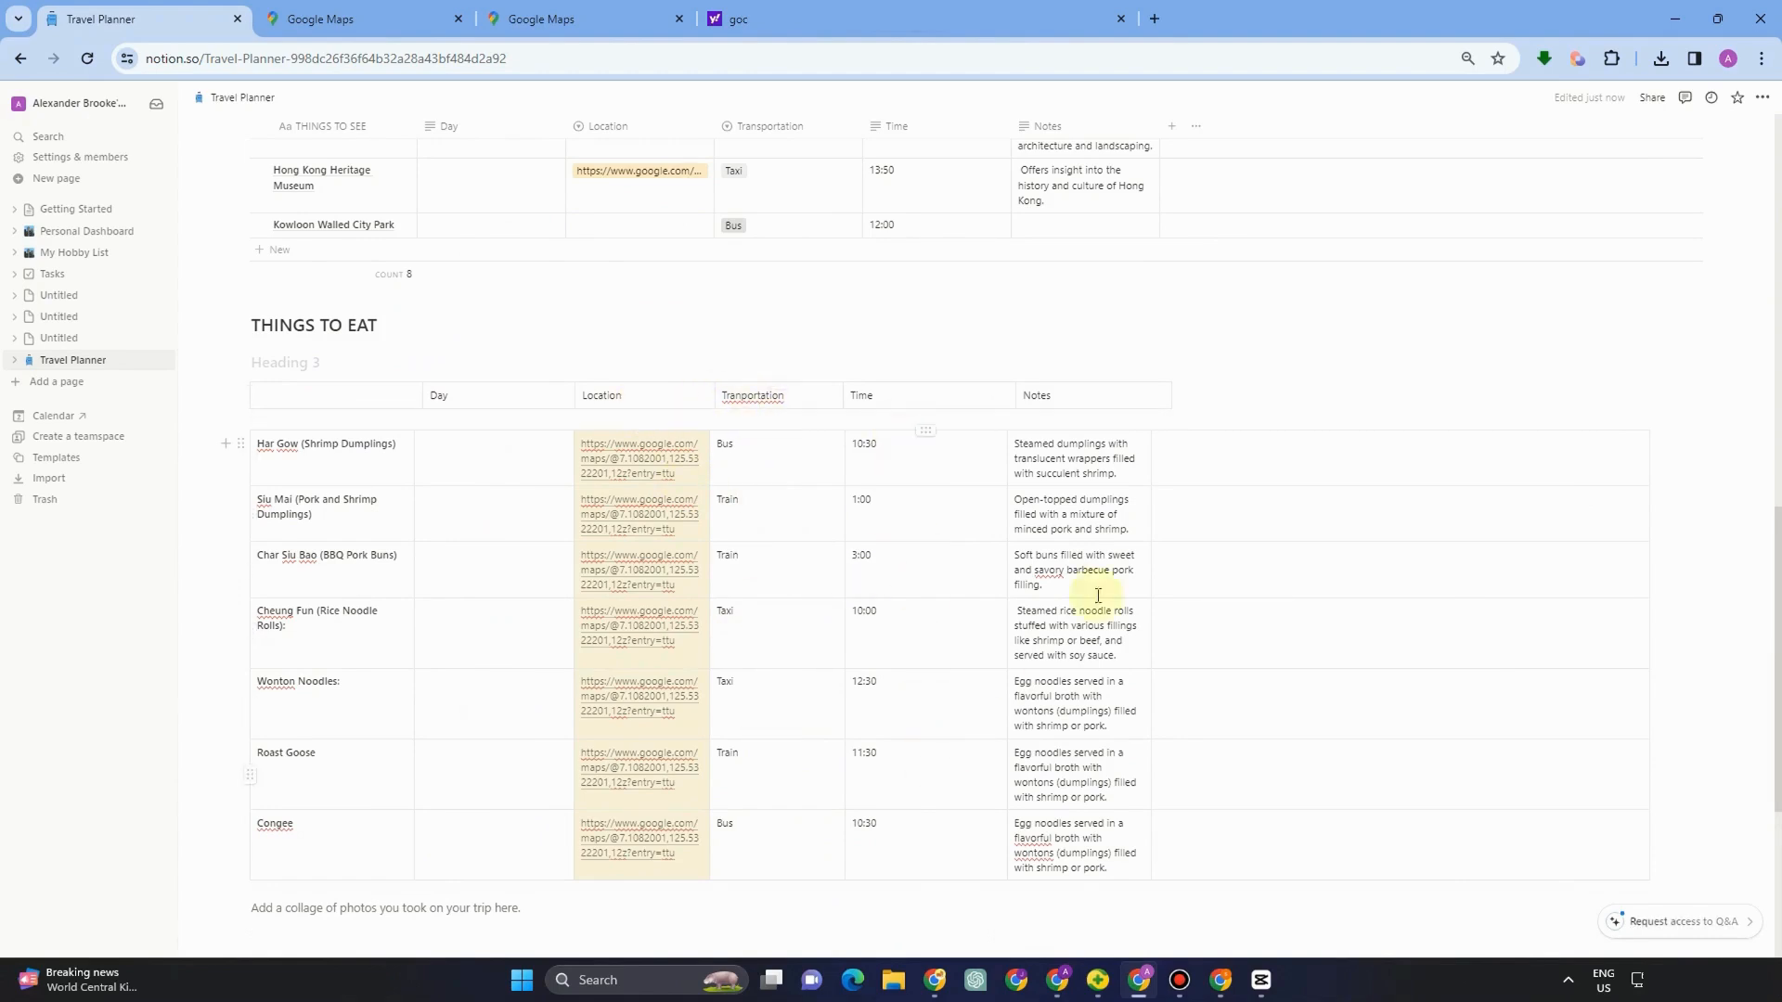
Step: Enter Cost as the column header after Notes in the THINGS TO EAT header row
left_click(1226, 449)
left_click(1187, 396)
type("Cost")
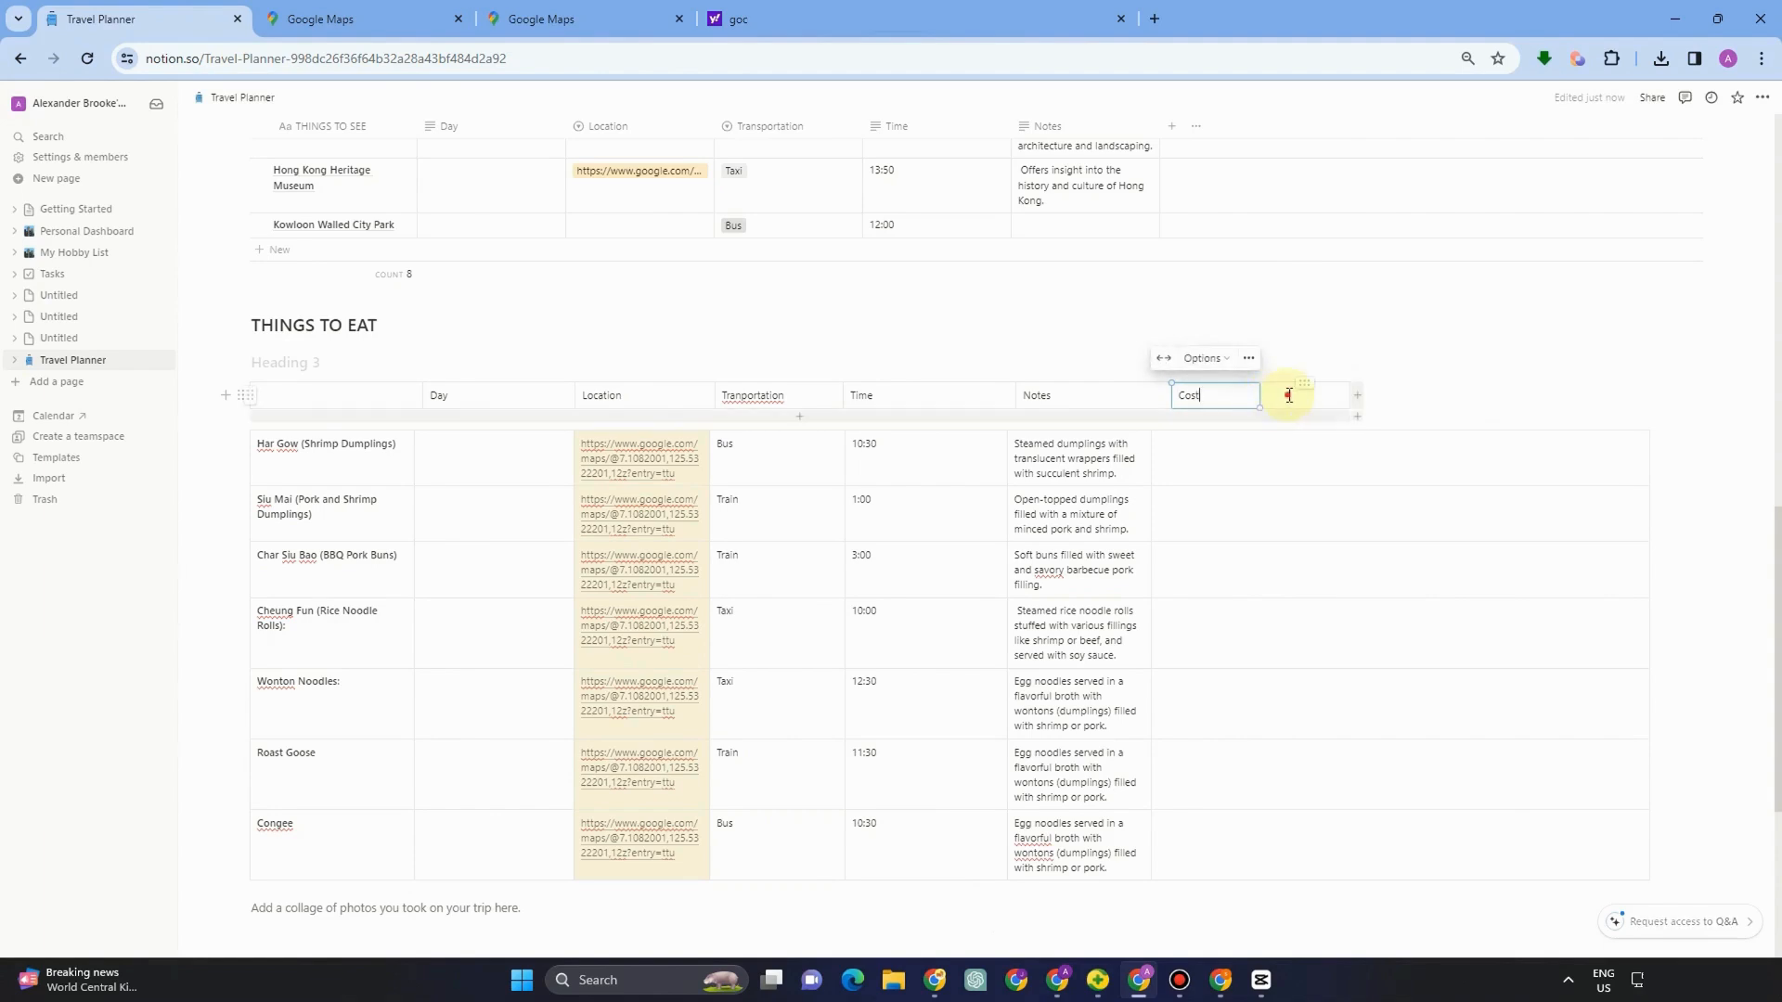
left_click(1289, 395)
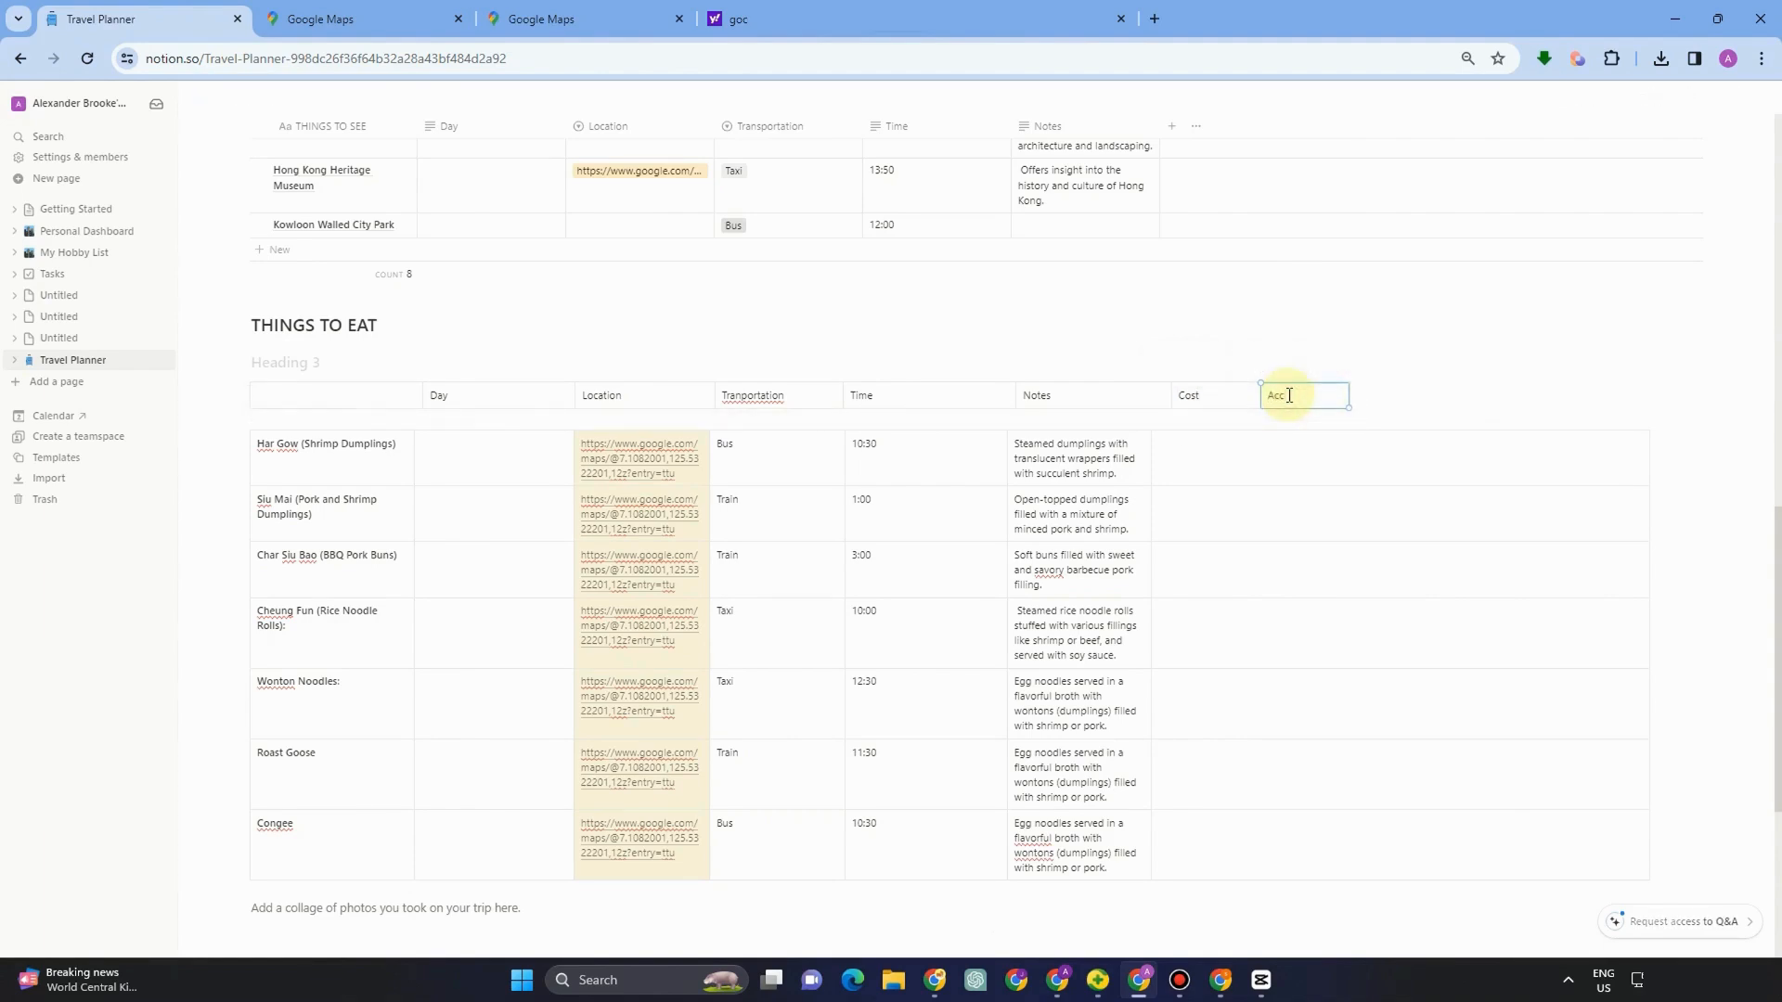
left_click(1423, 385)
left_click(350, 478)
left_click(877, 394)
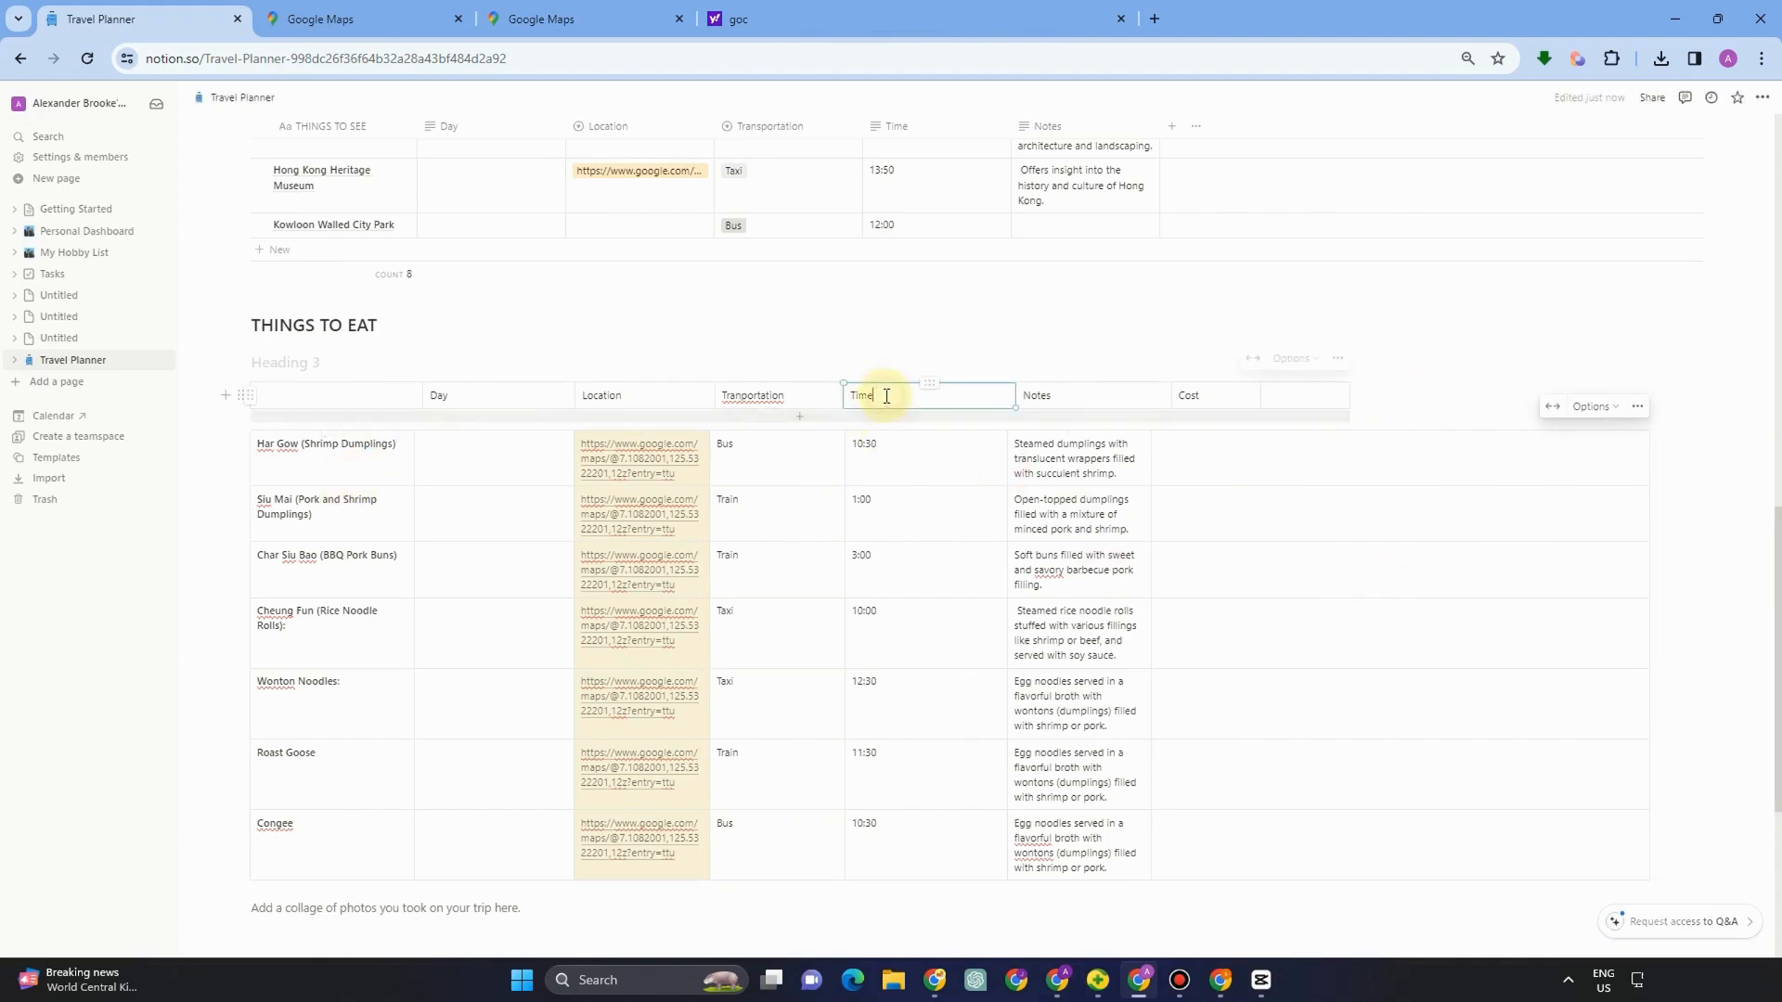
Step: Add a new entry titled Budget to the Itinerary database and set its Day to 1
scroll(1106, 495, "up", 4)
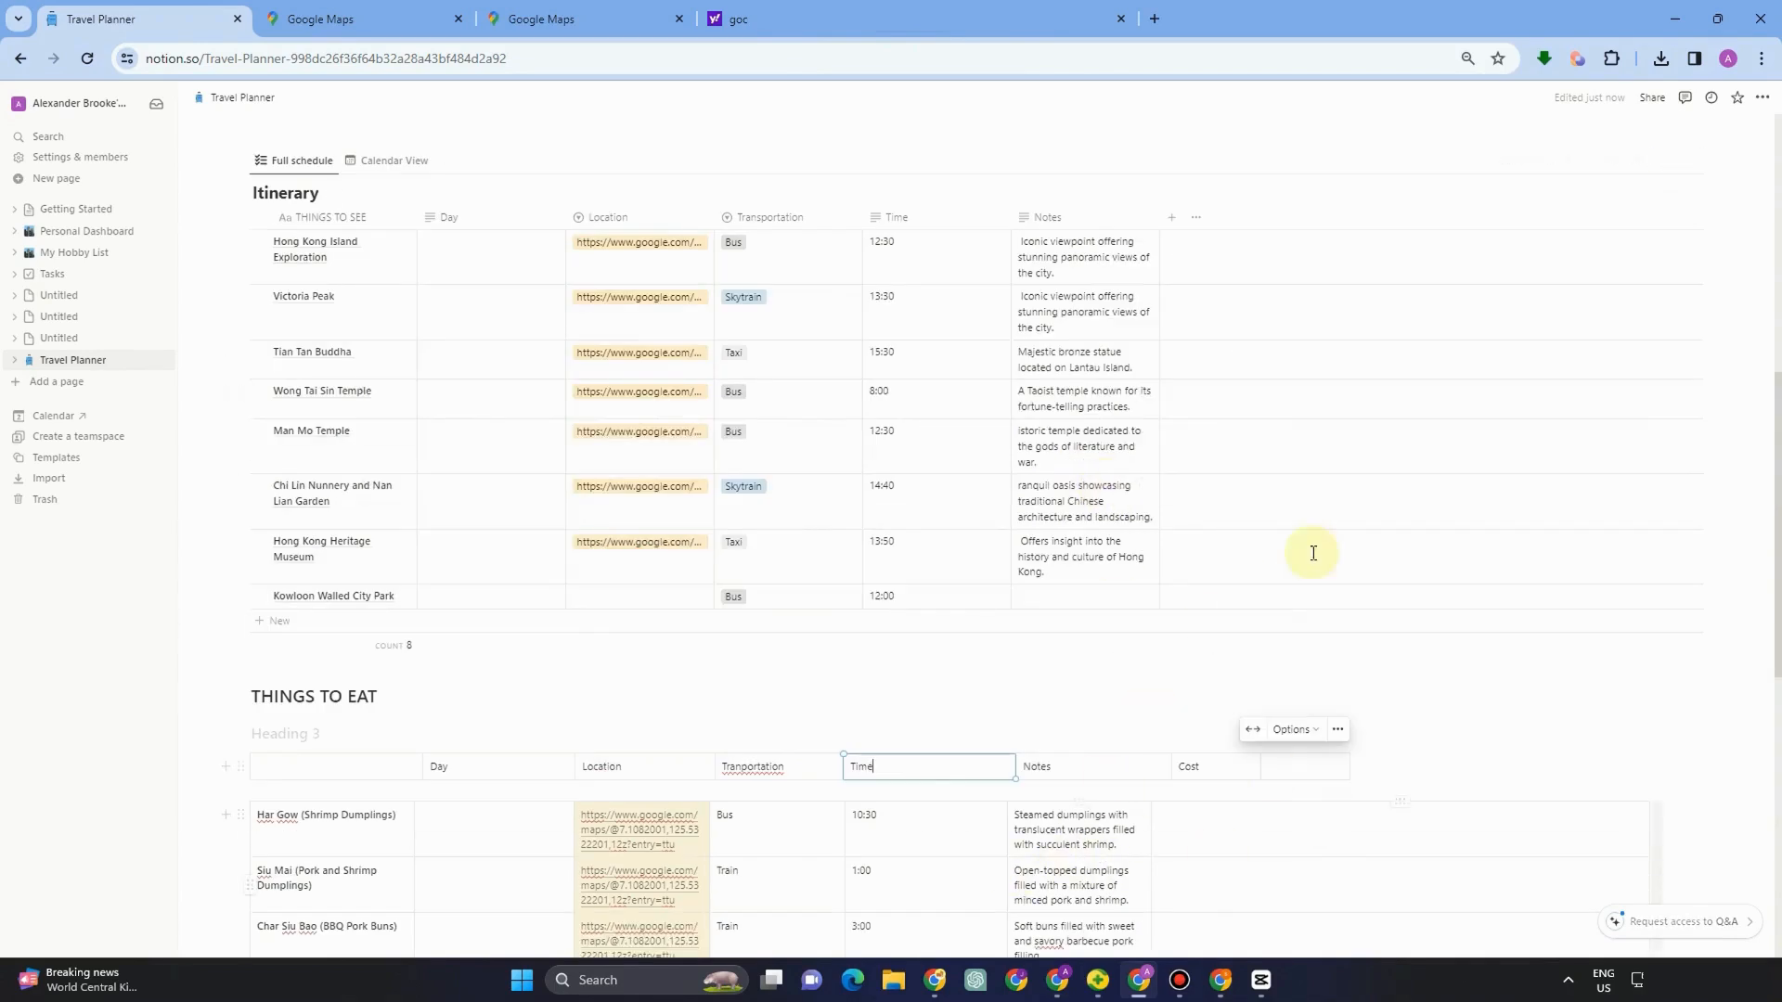
left_click(1668, 163)
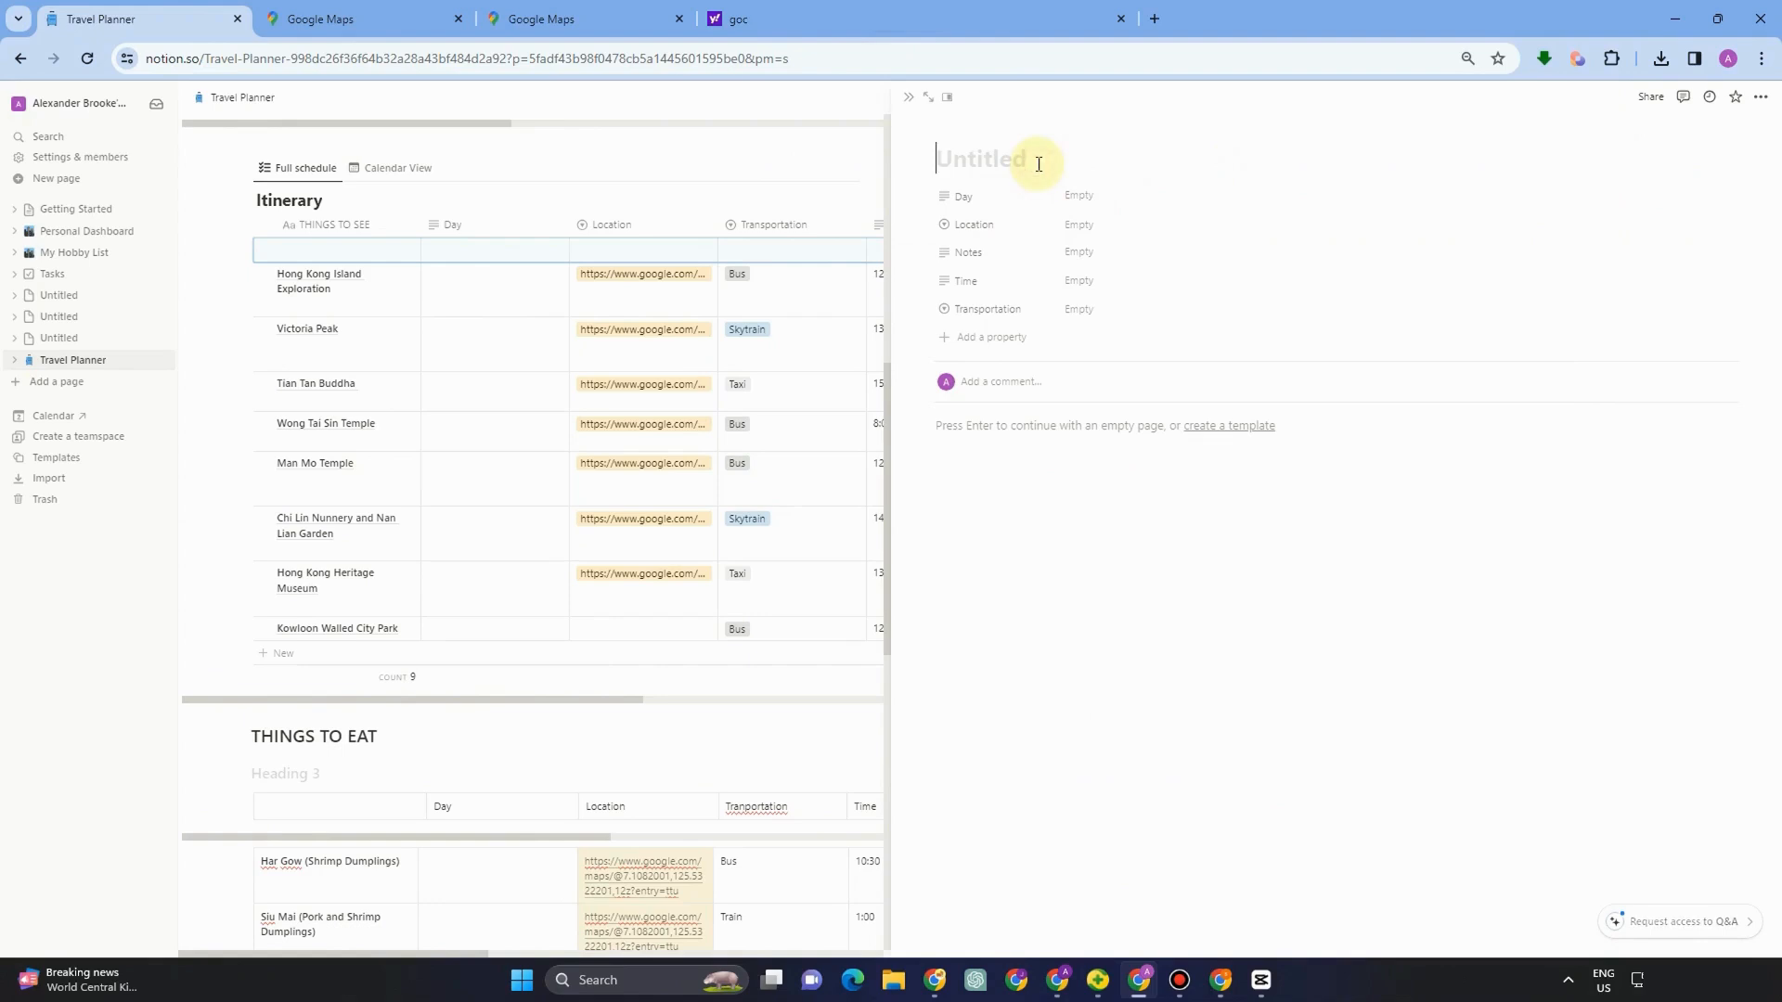
type("Budg")
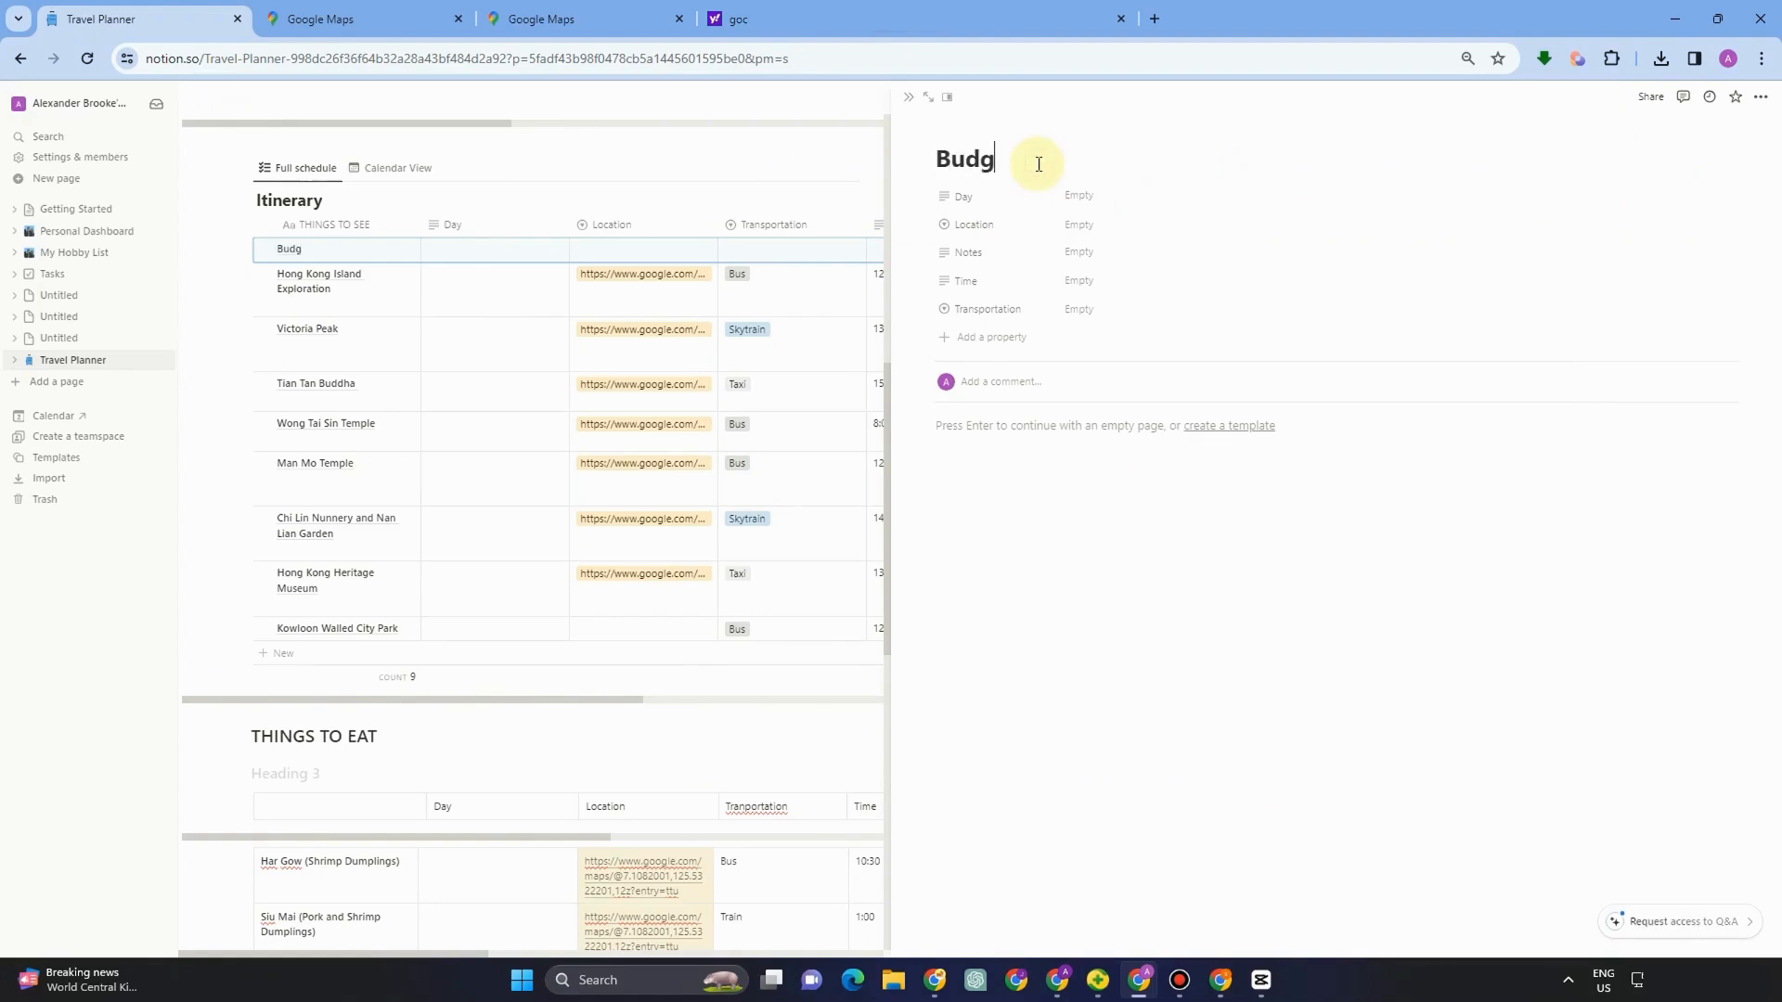
left_click(966, 199)
left_click(980, 226)
left_click(1102, 196)
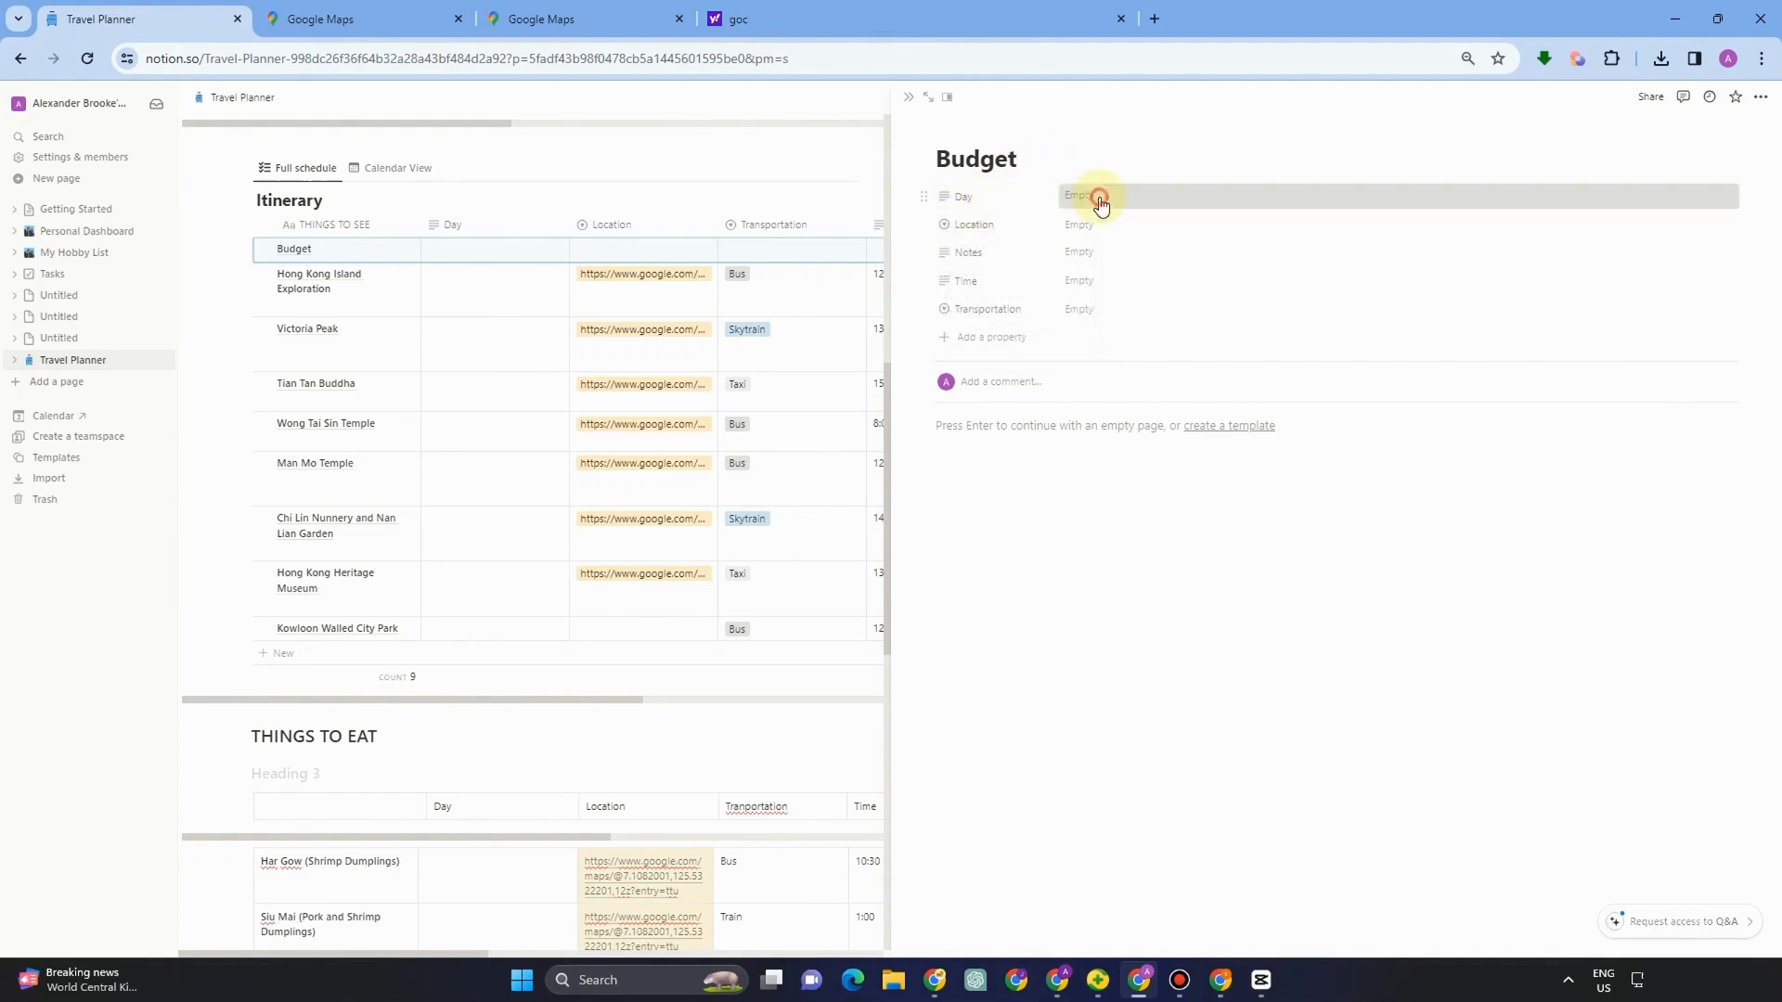
left_click(1101, 198)
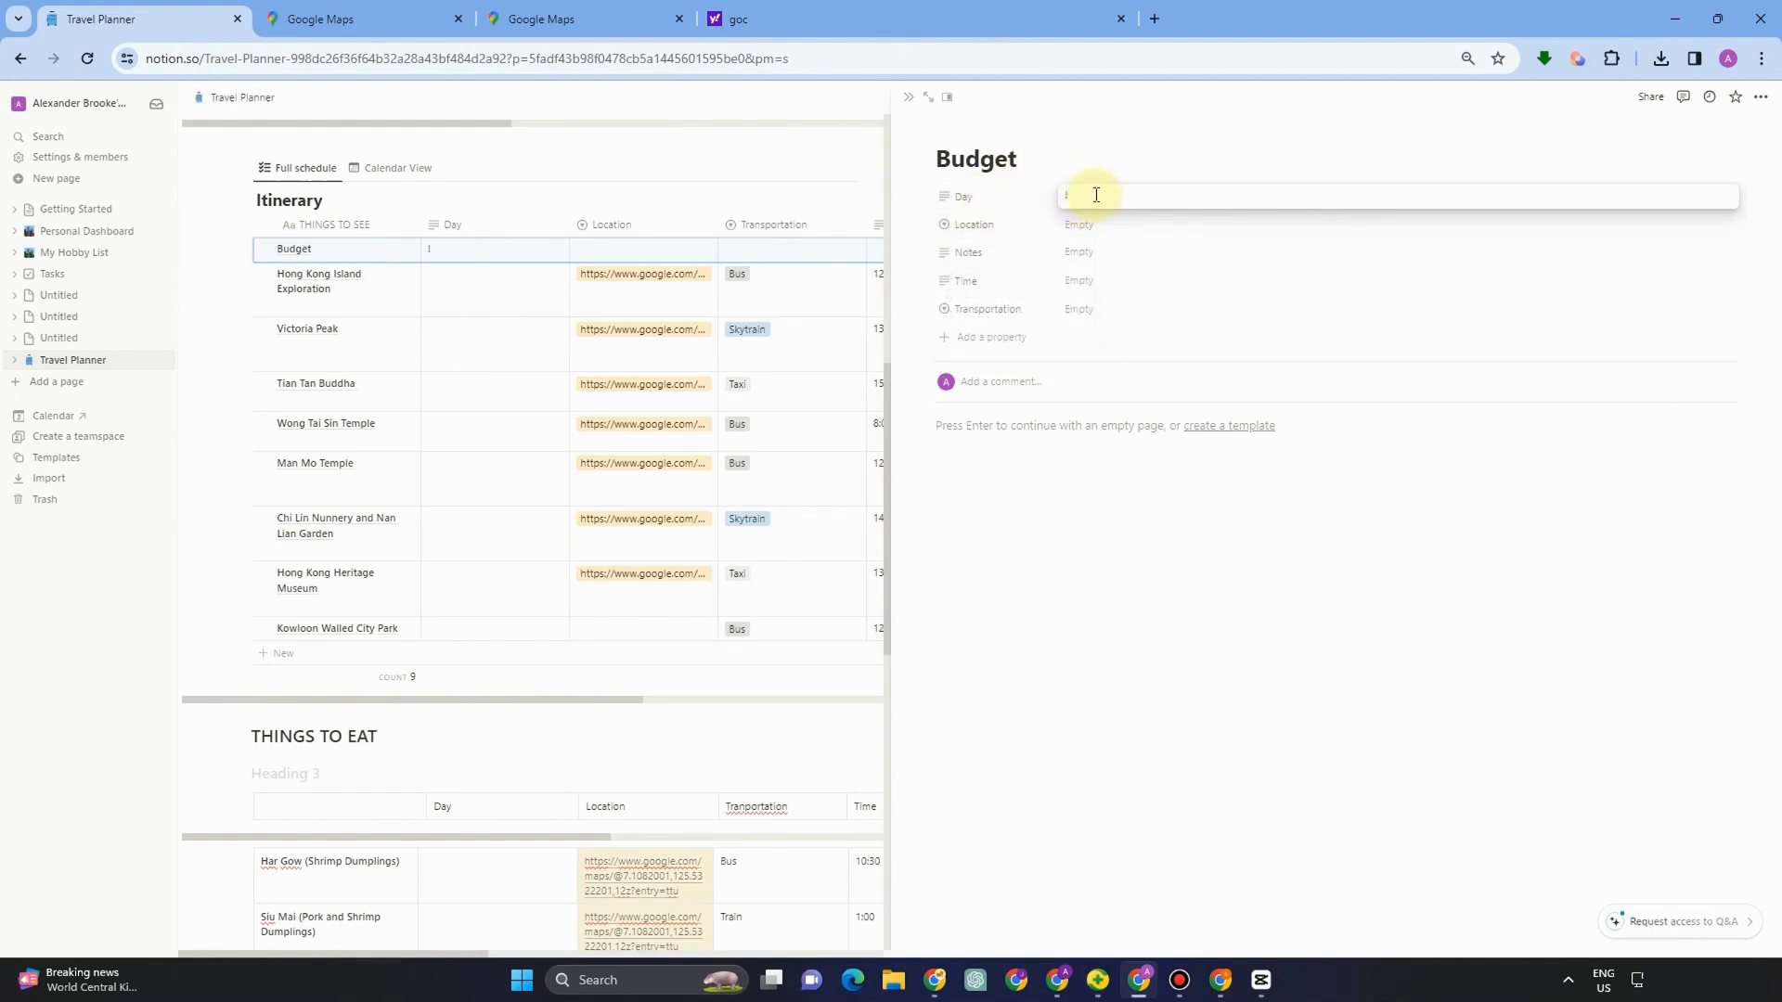
Step: Fill in the Budget entry with the existing Google Maps link as Location, the note "5 Hours to explore" and a time range starting at 12:30
left_click(1101, 226)
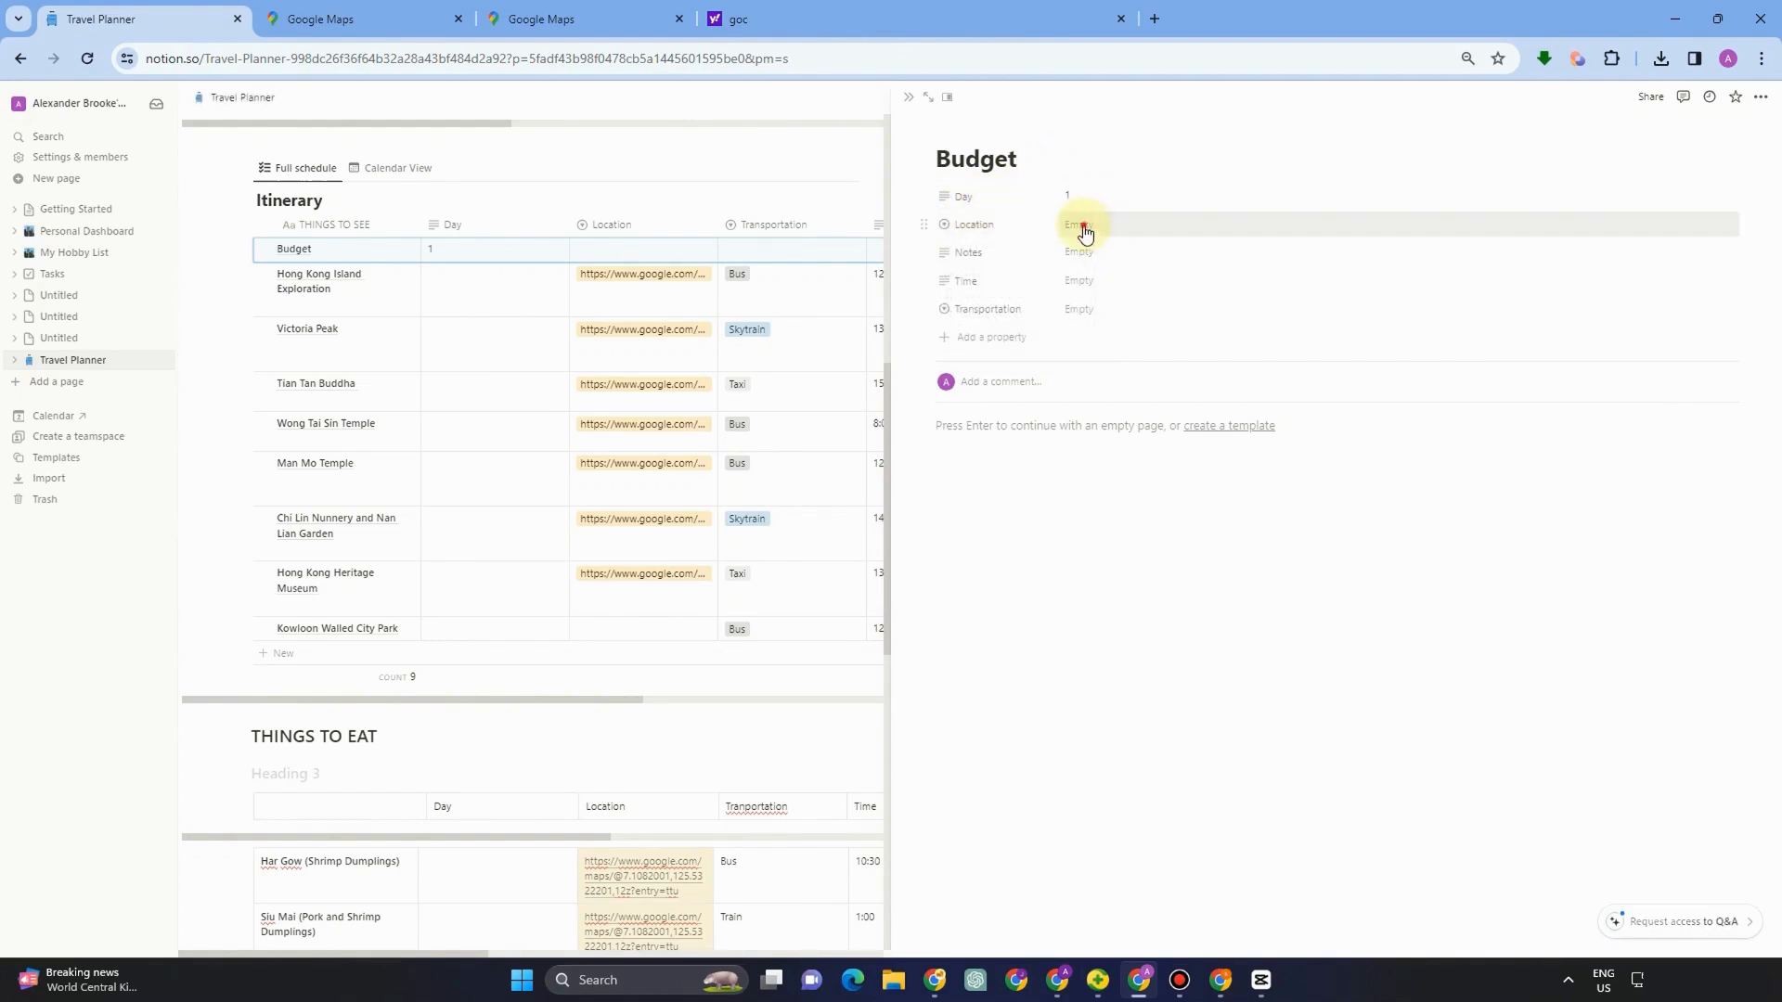
left_click(1101, 227)
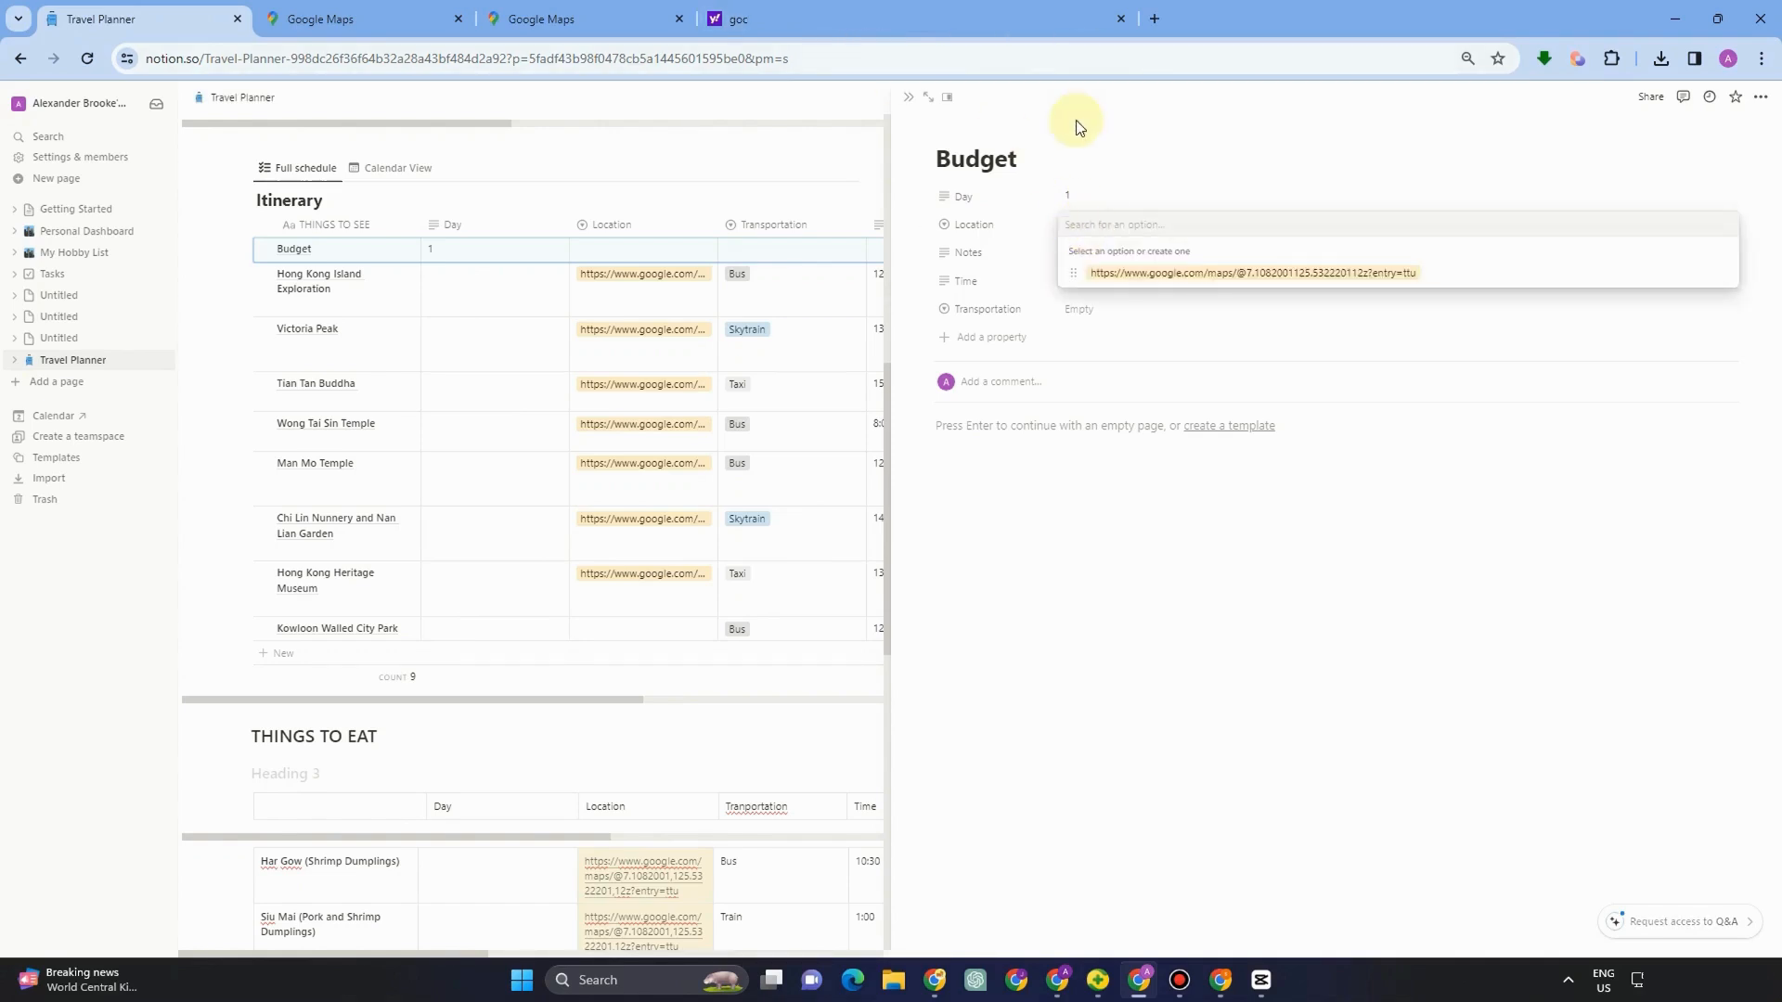
key("Return")
type("5 Hours to explore")
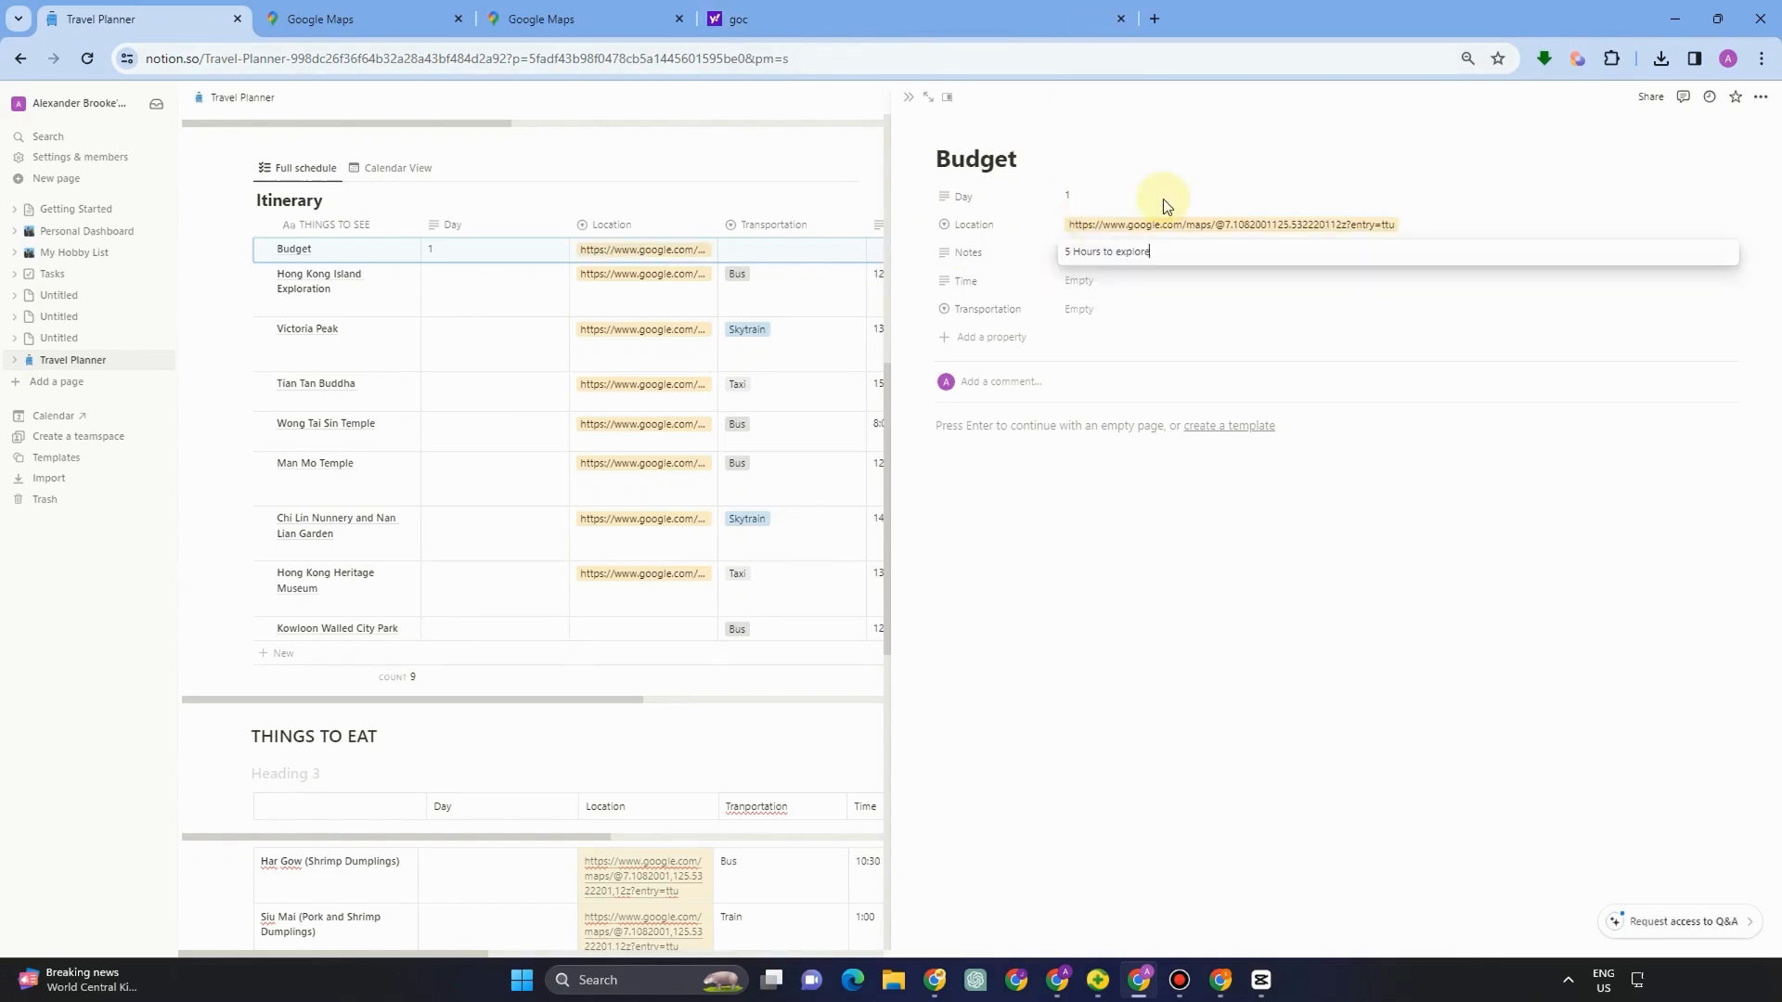
left_click(1098, 284)
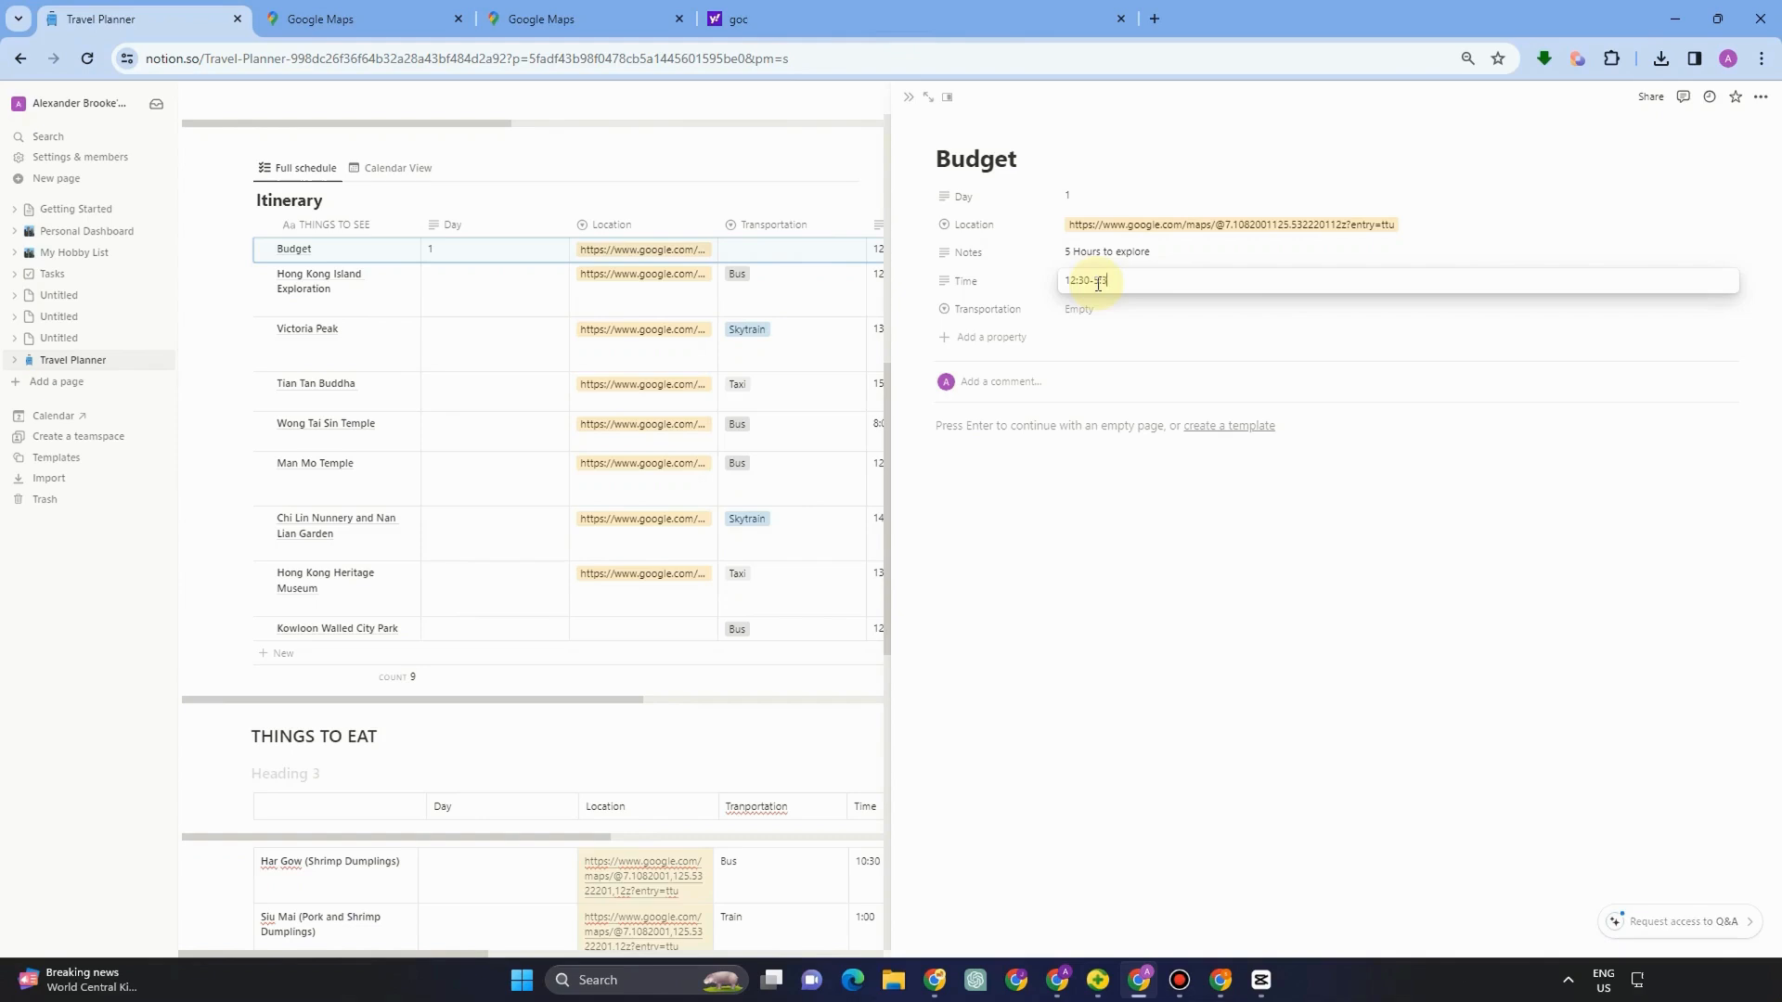
left_click(1084, 320)
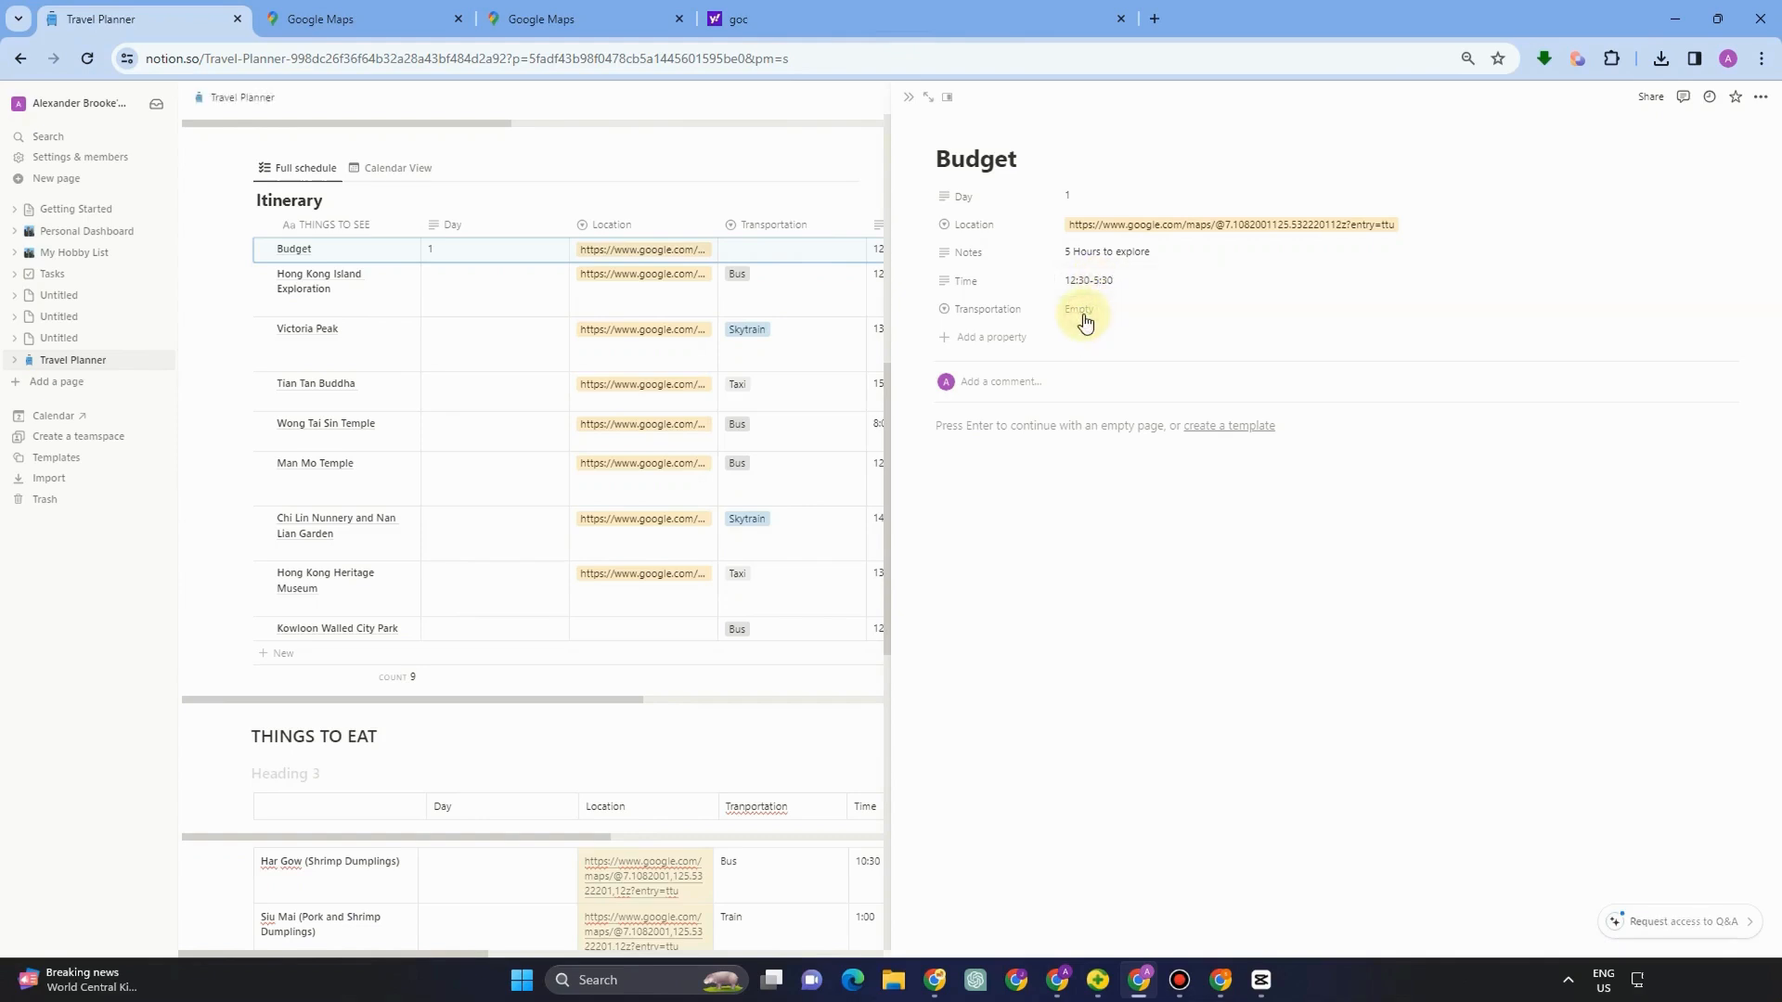
Step: Try to set the Budget entry's Transportation to Bus
left_click(1084, 315)
type("Bus")
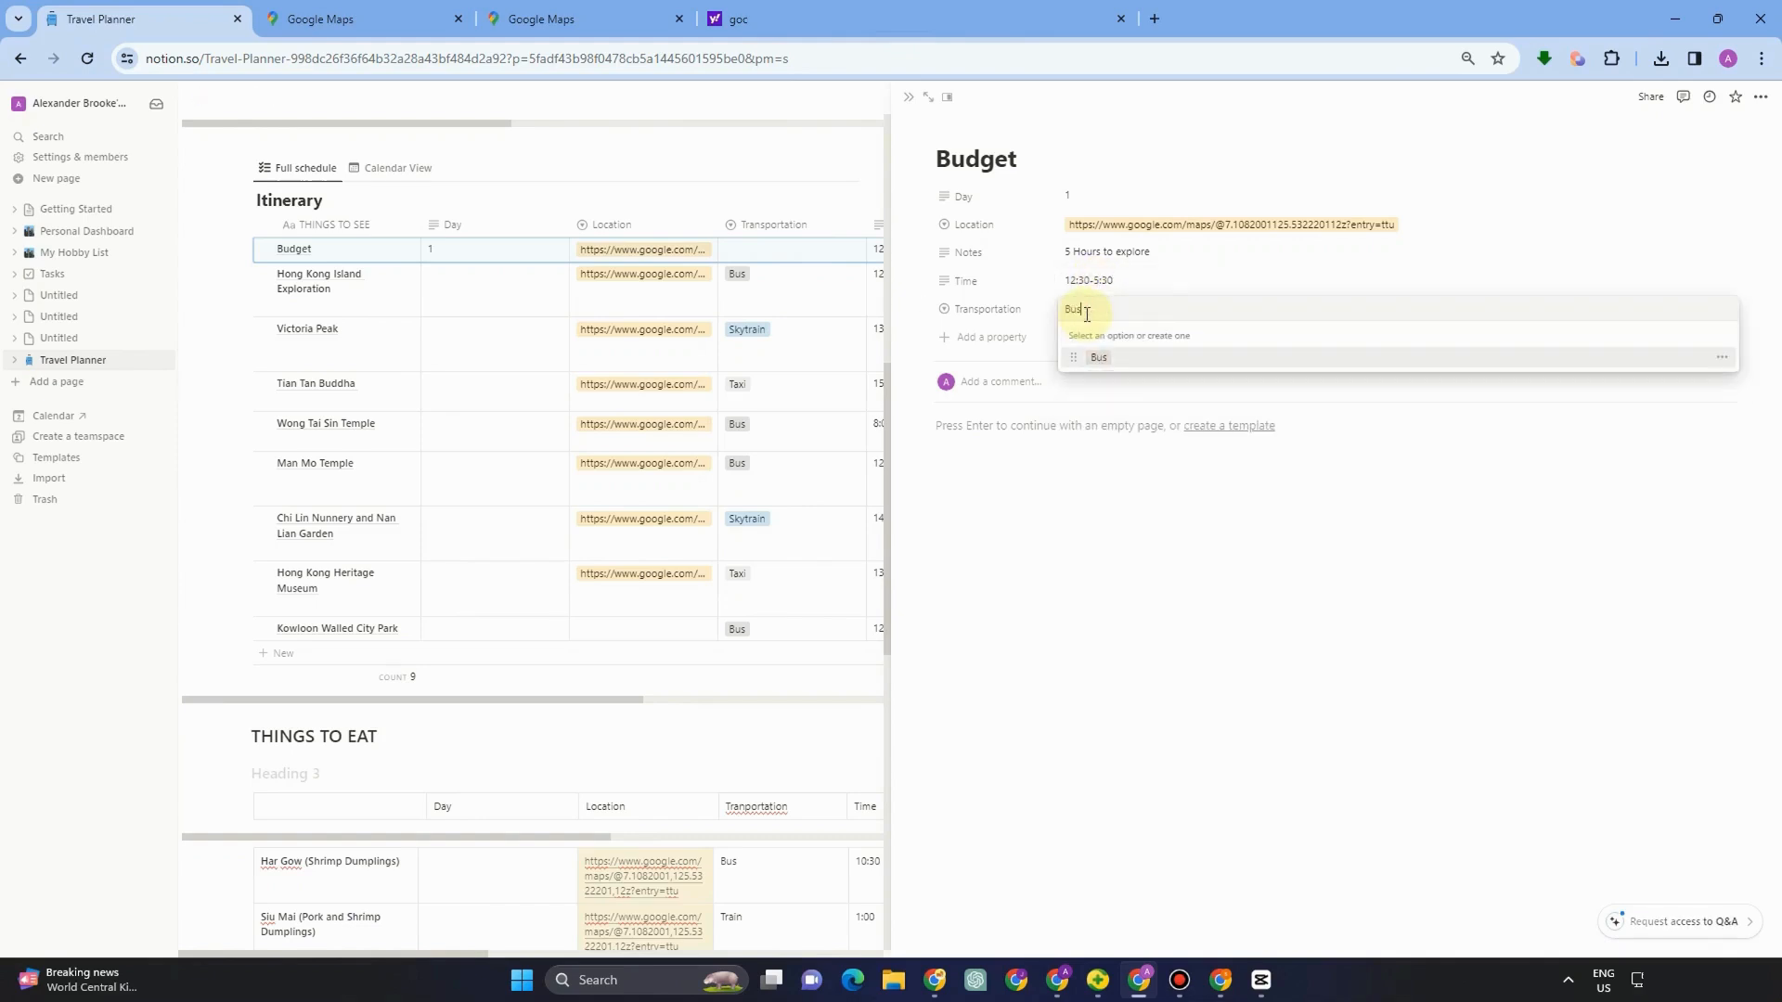
left_click(998, 344)
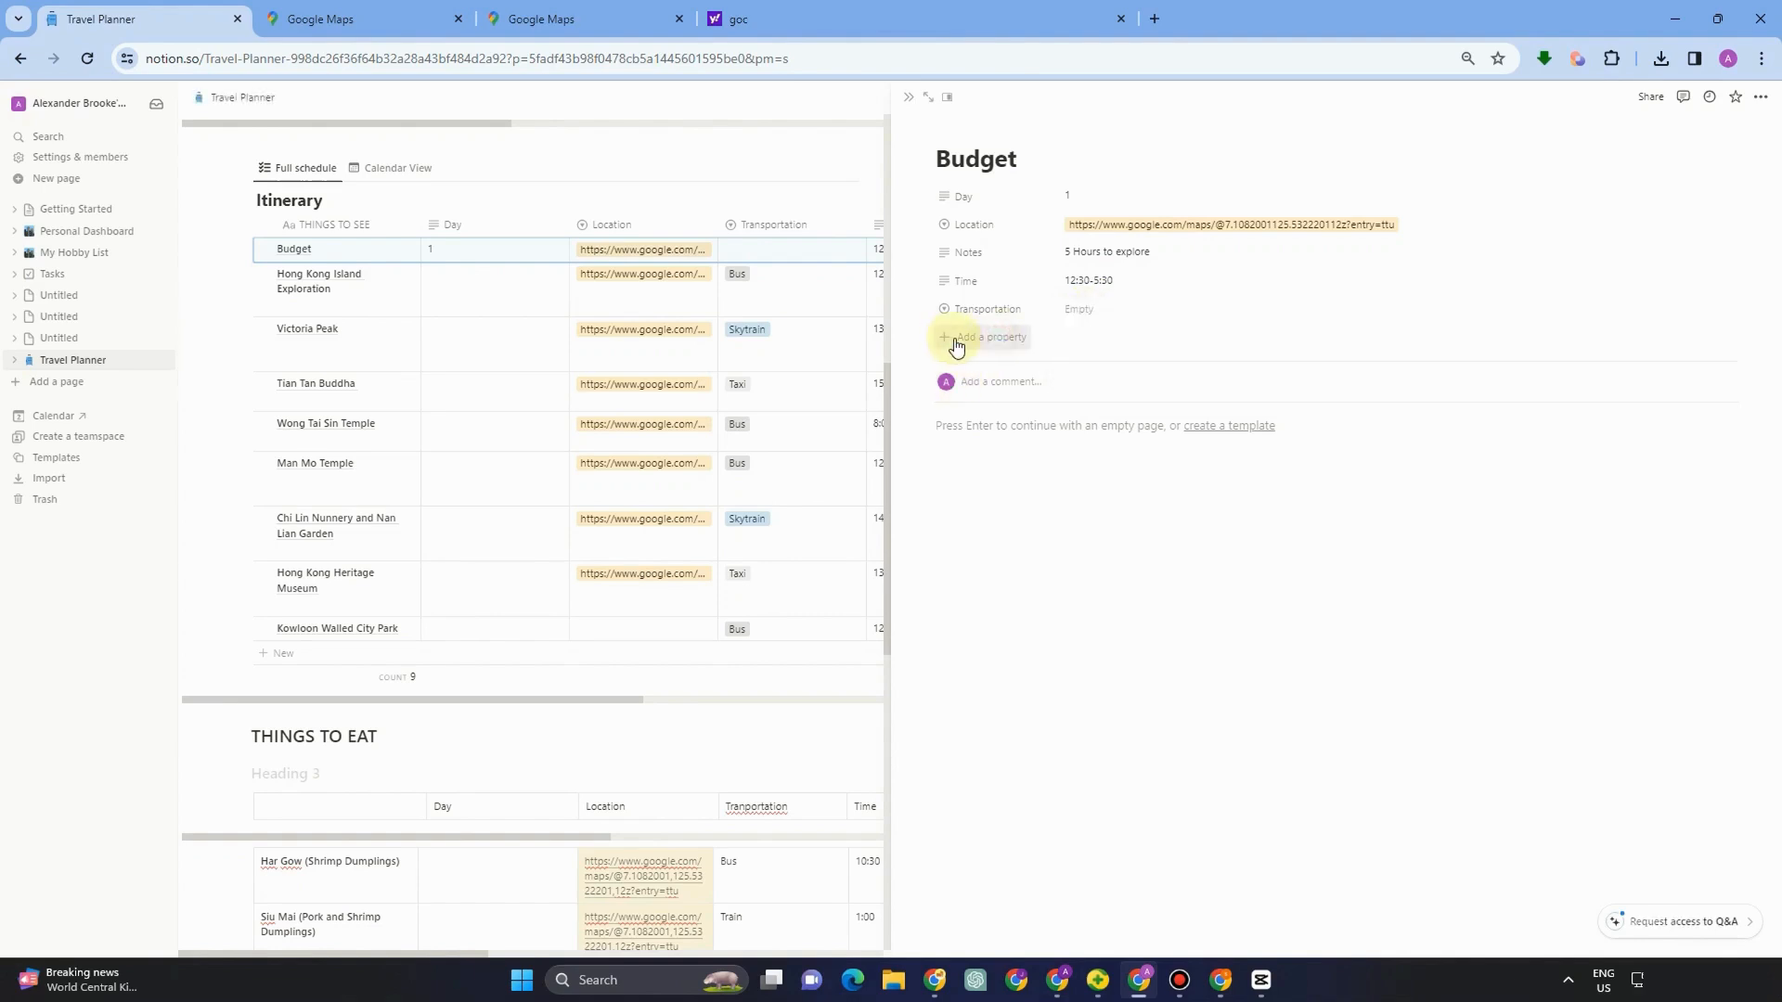
Step: Add the suggested Accommodation text property to the Budget entry
left_click(1001, 338)
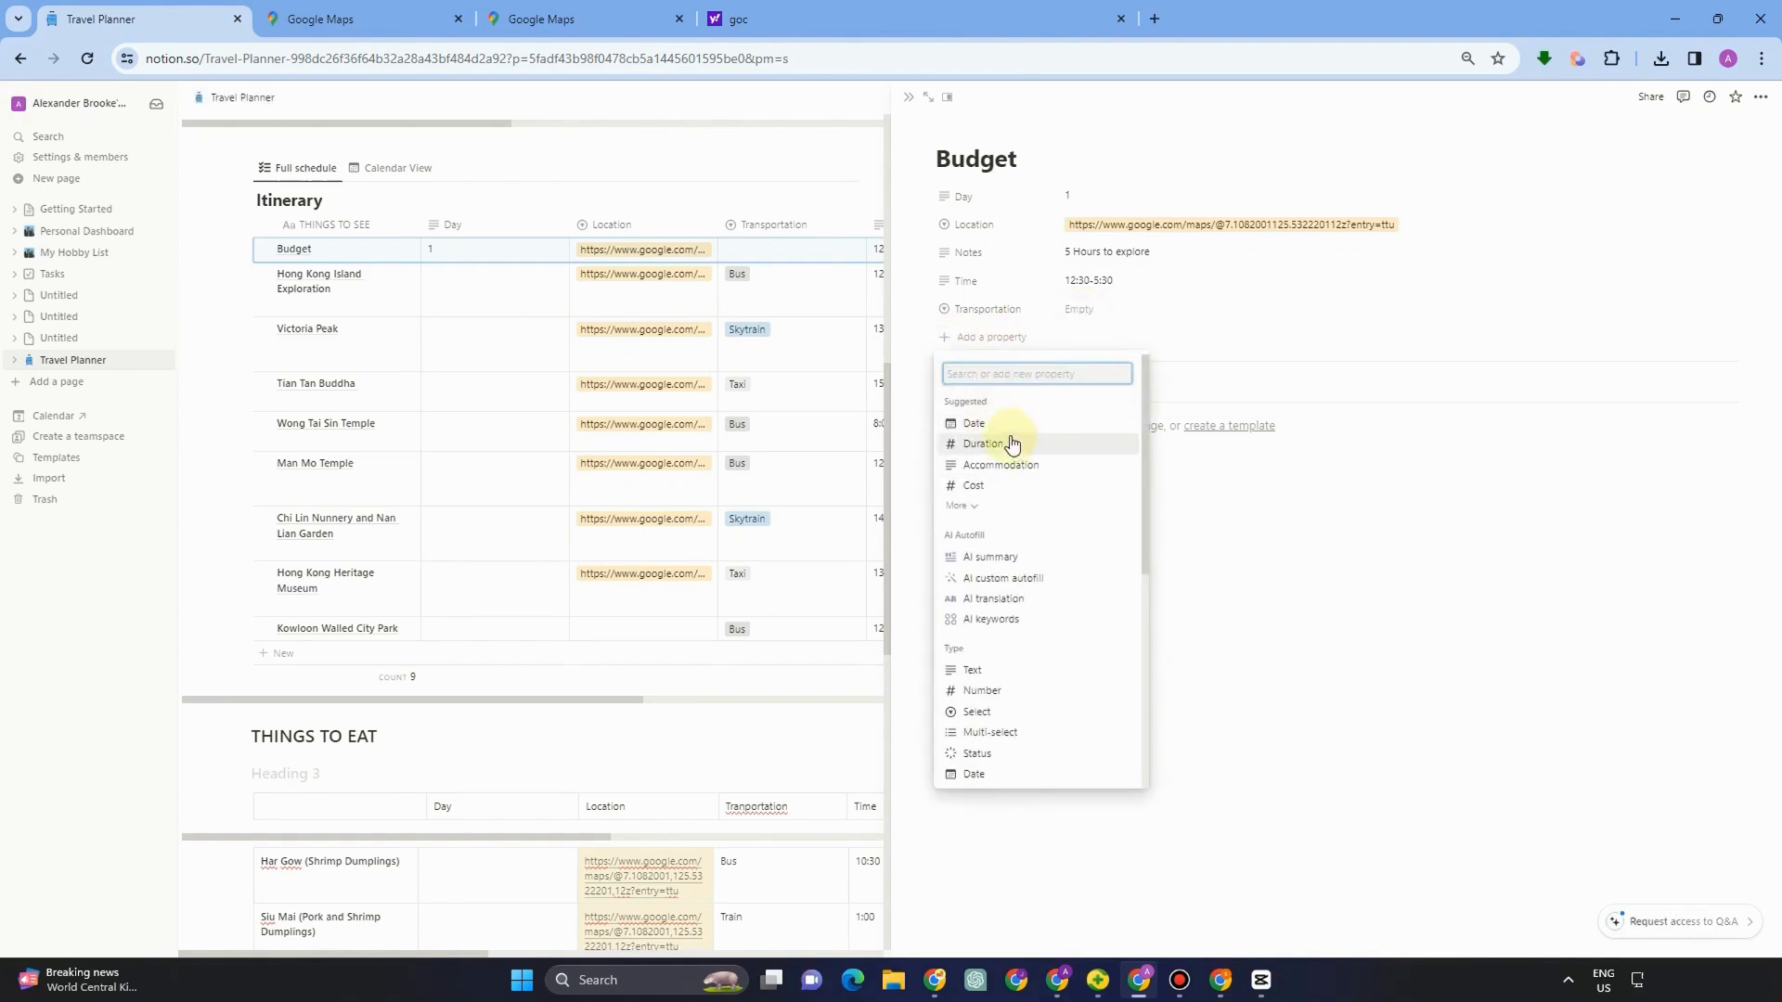
left_click(1011, 471)
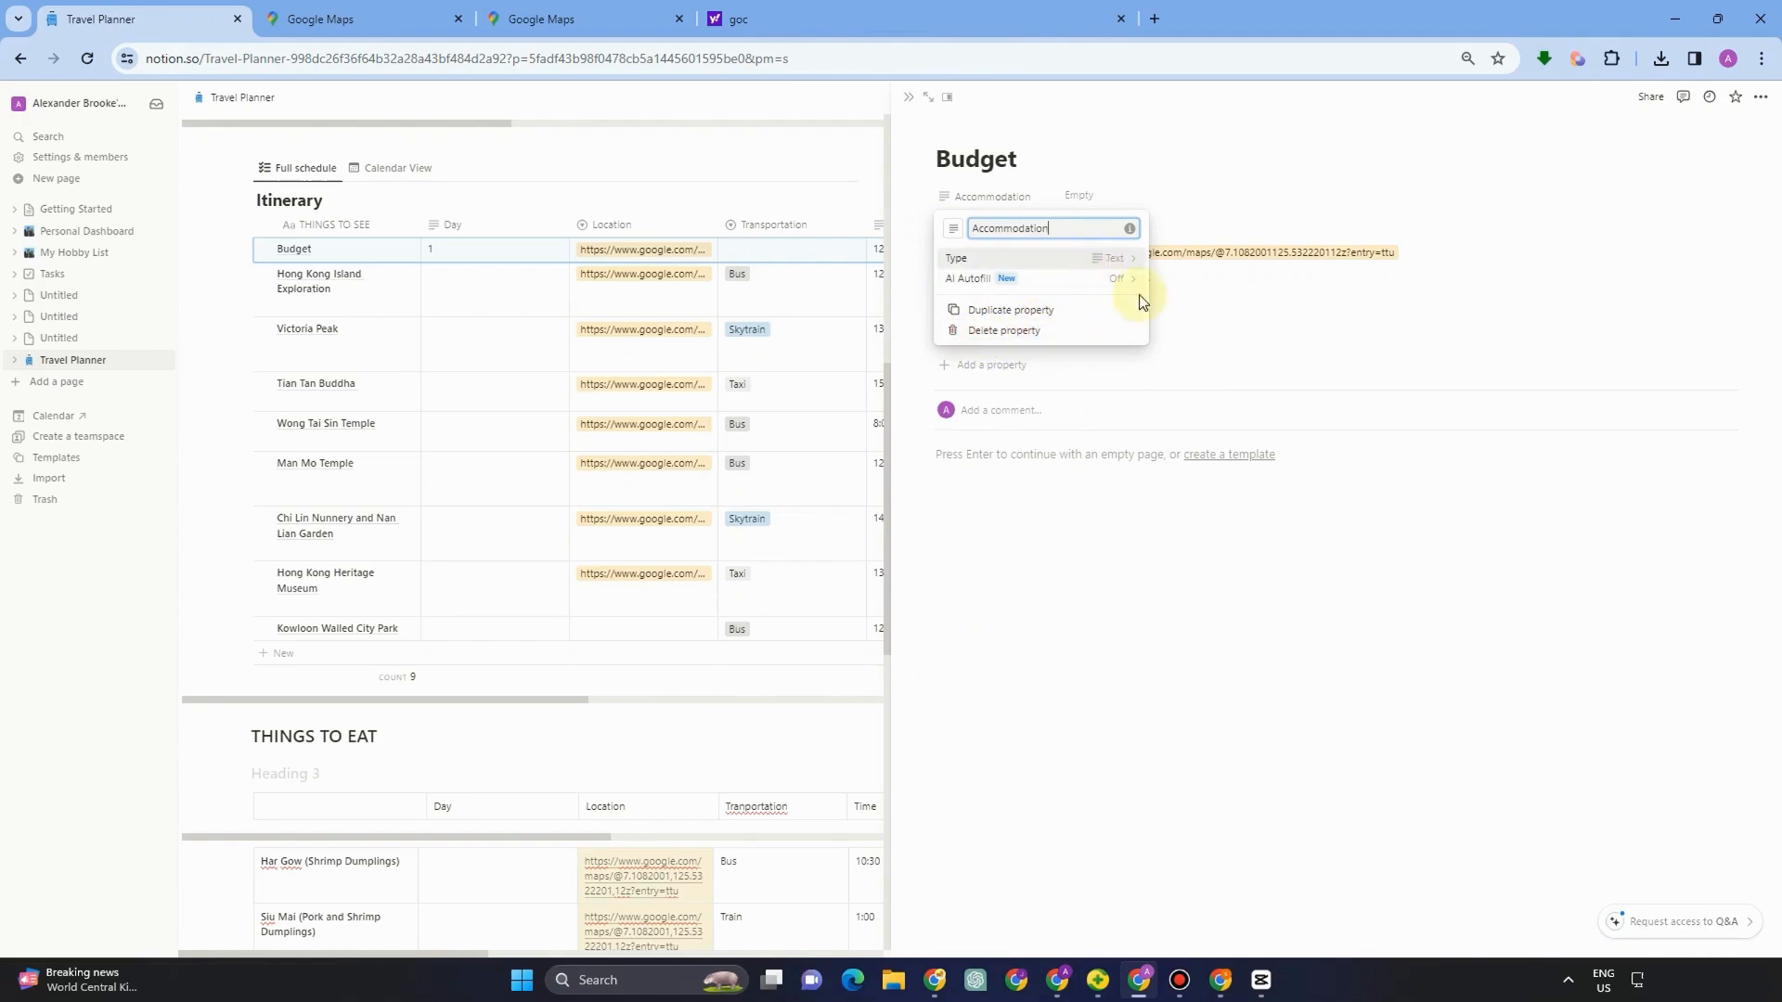
left_click(1285, 318)
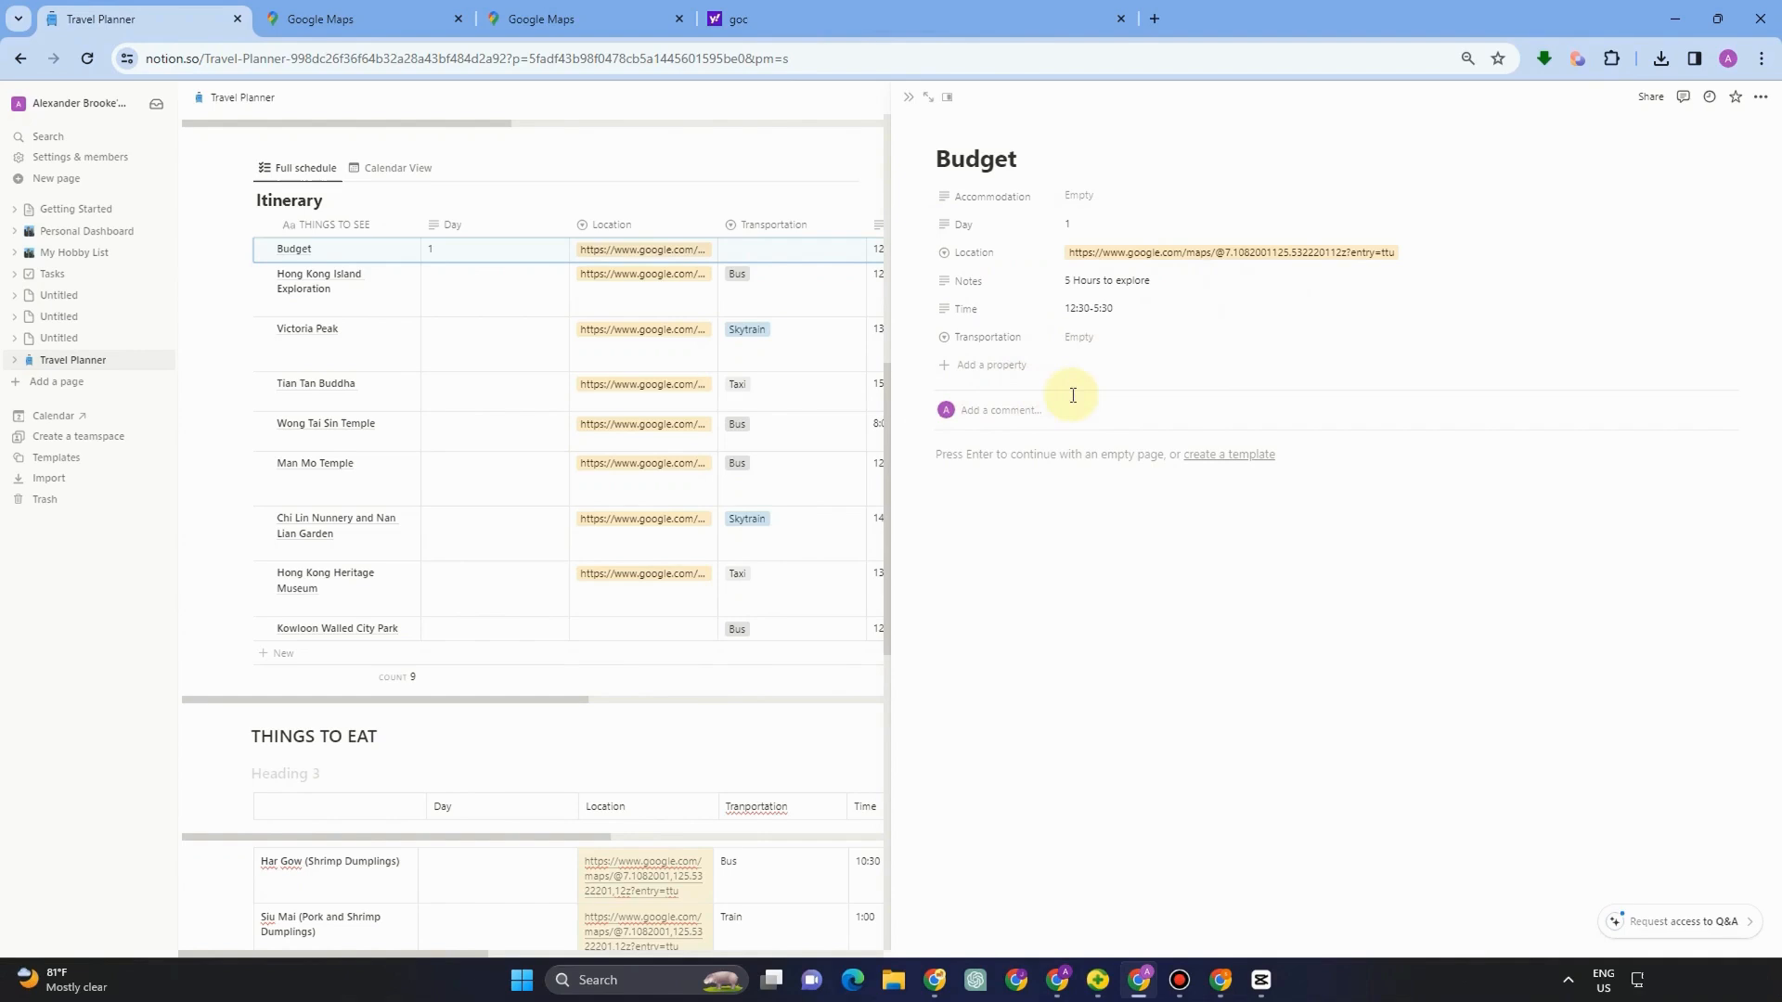
Step: Start a comment reading "Note" on the Budget entry and attach the map image th (1) from the Desktop
left_click(991, 413)
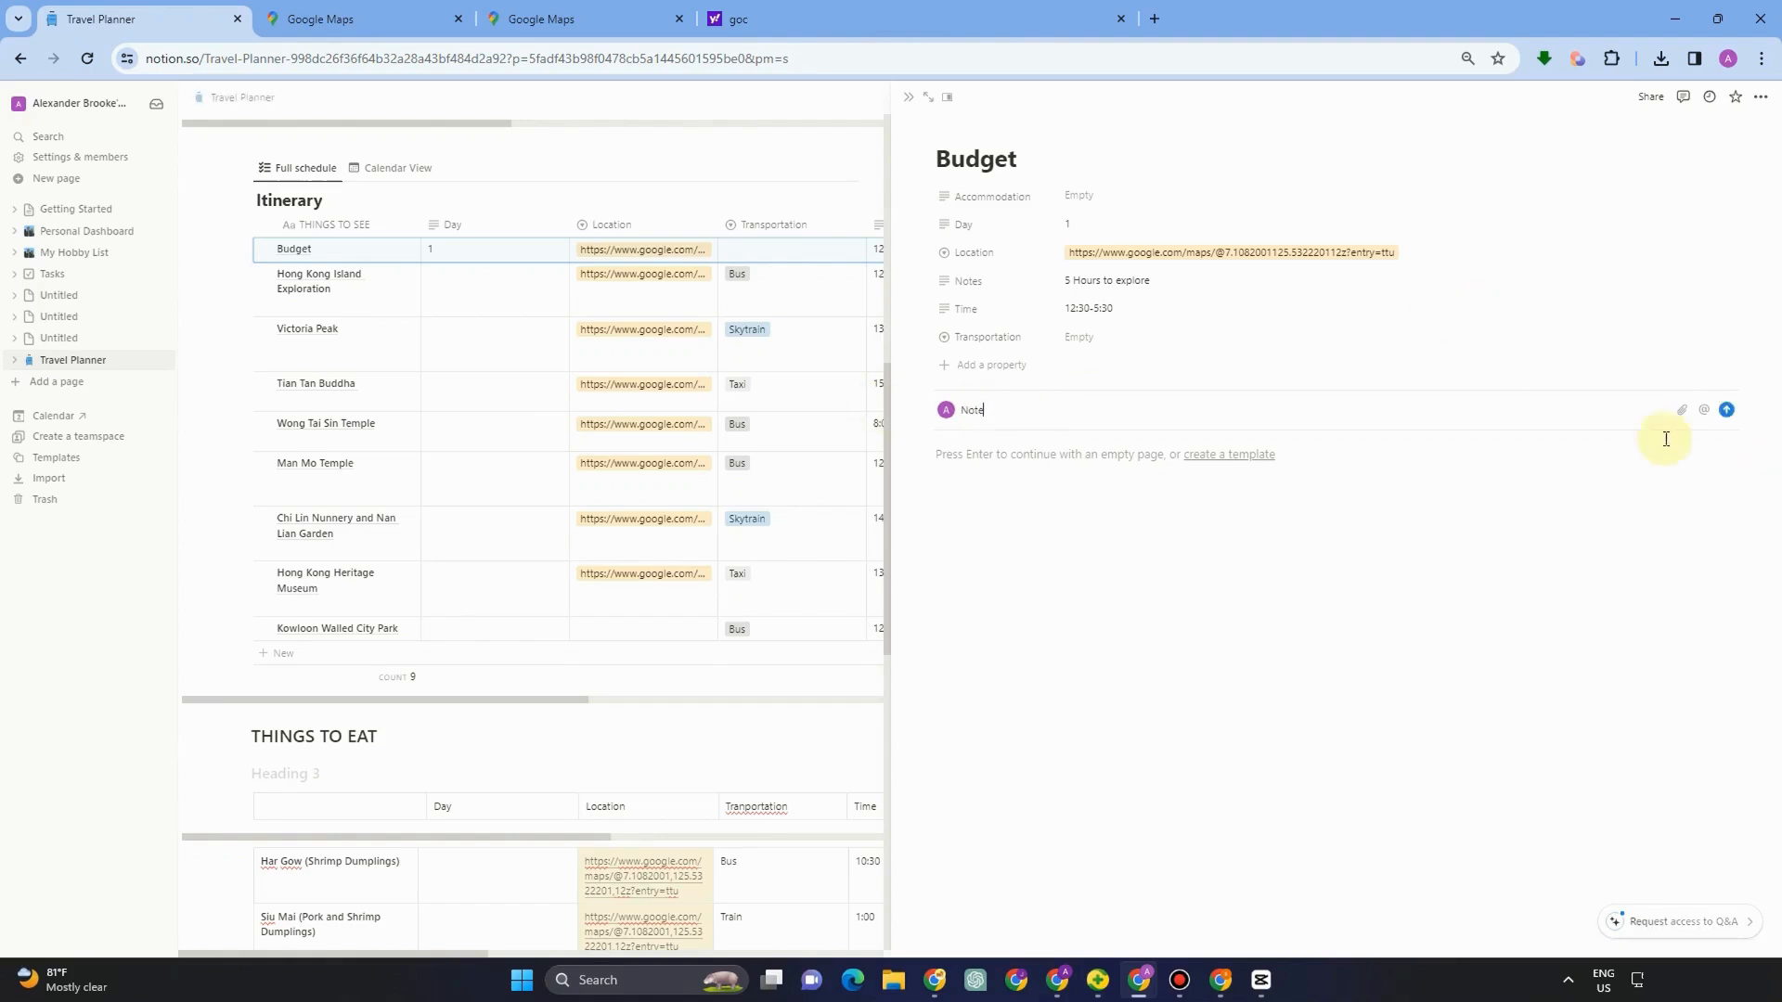
left_click(1684, 418)
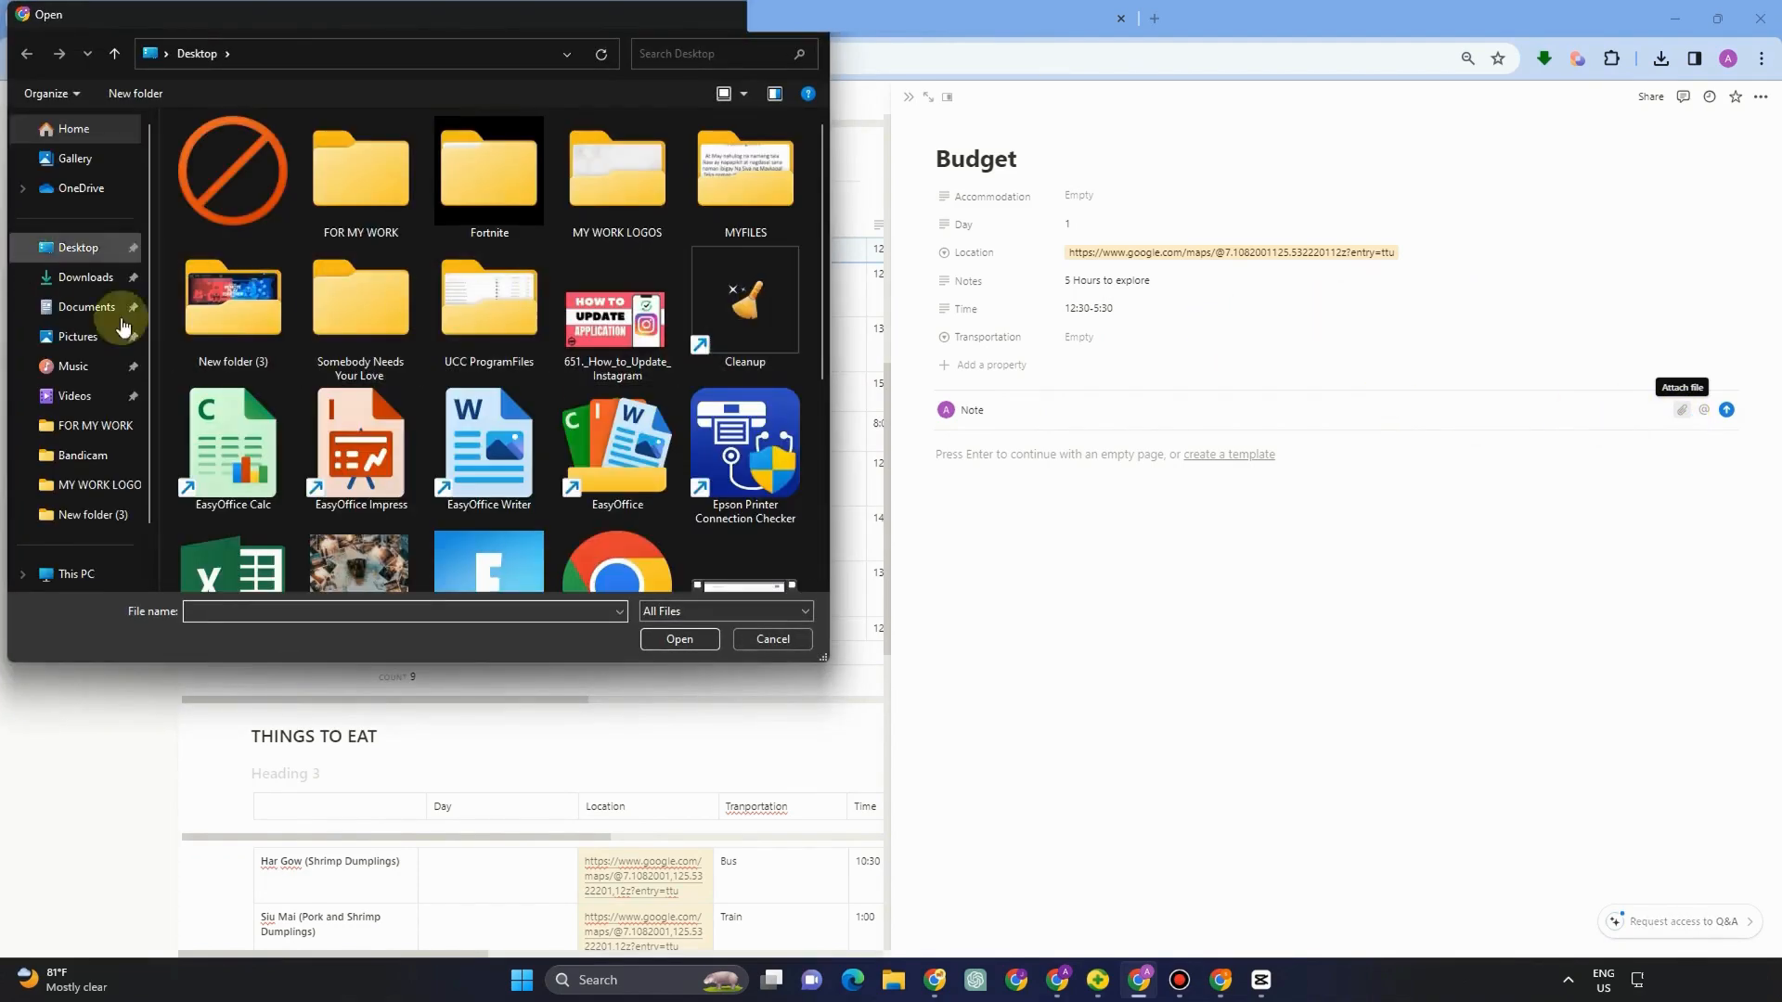
scroll(435, 468, "down", 3)
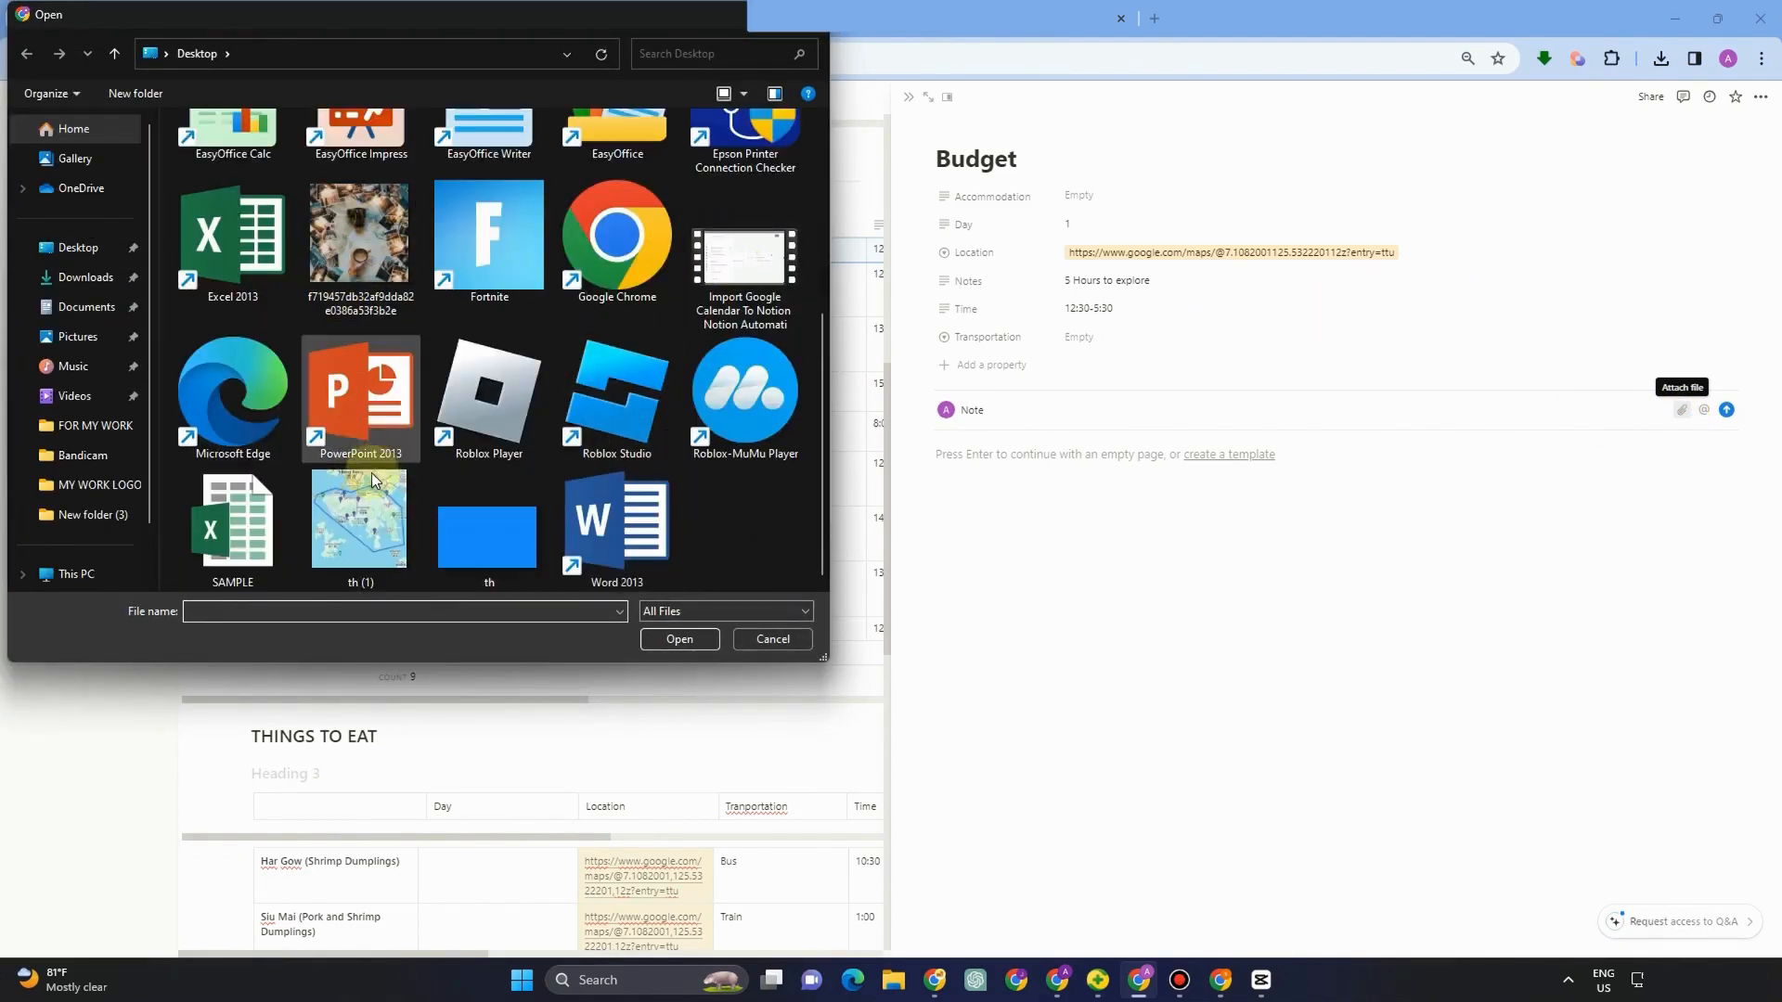
left_click(360, 522)
left_click(689, 639)
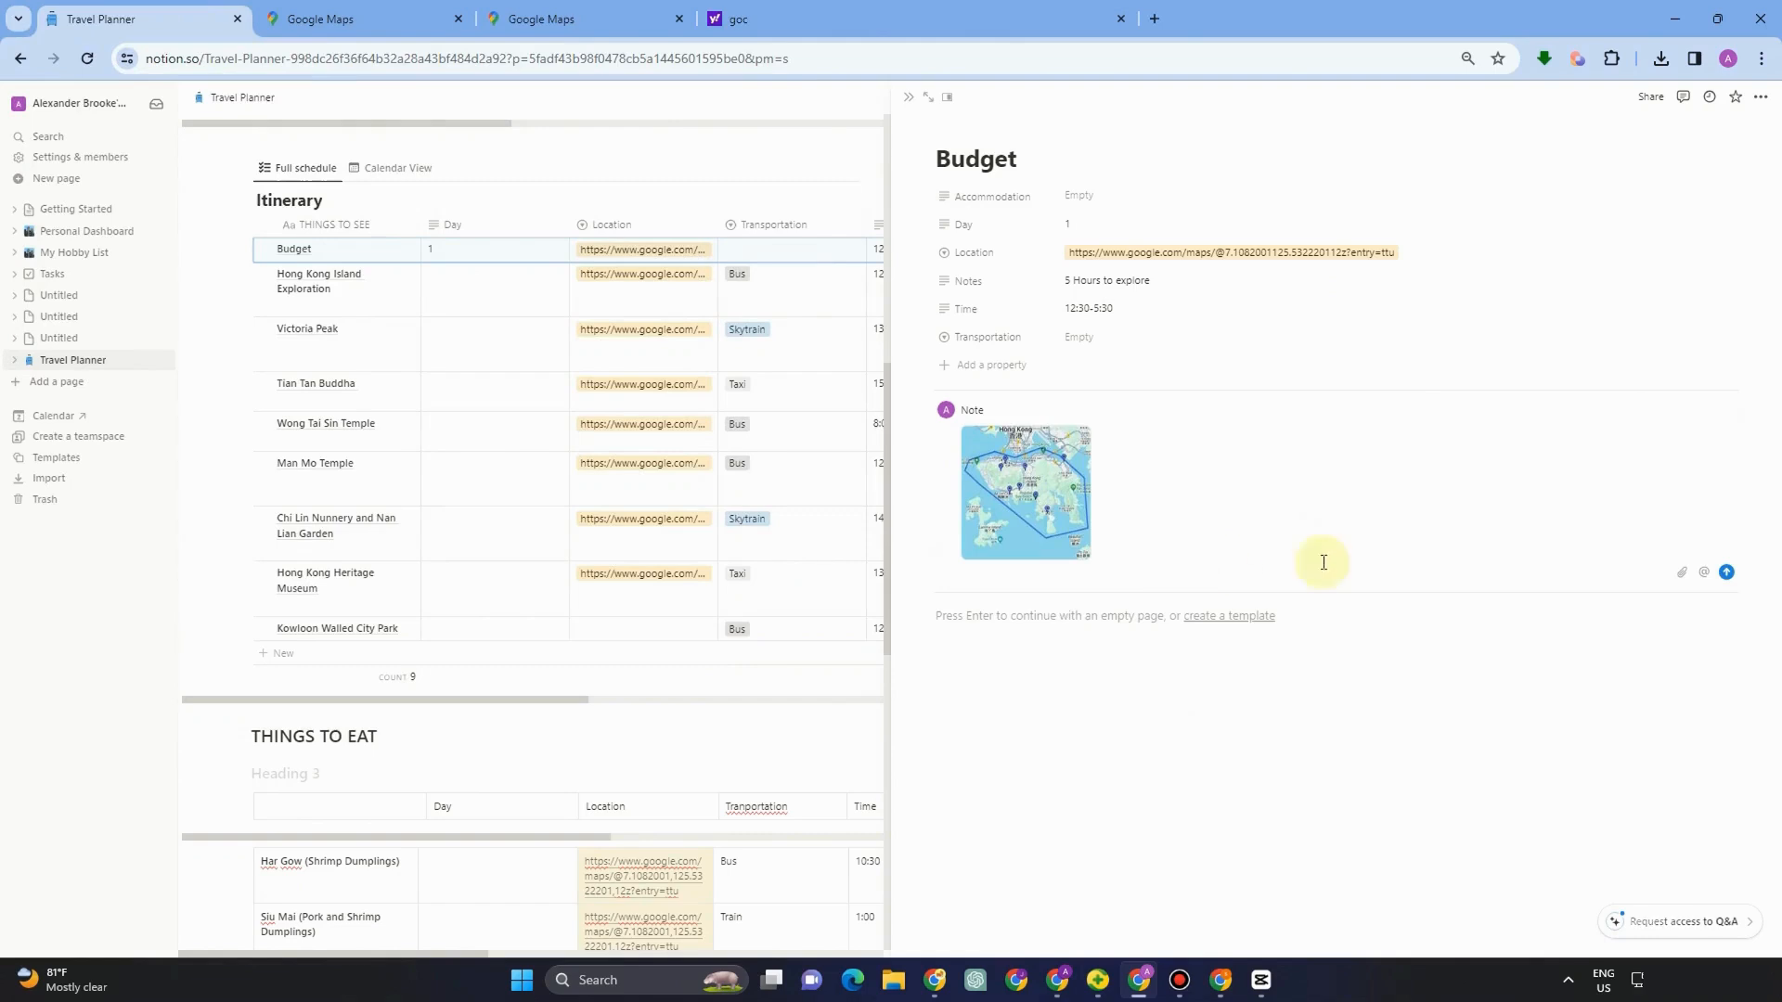
Step: Add an @ mention with a person's name to the comment draft and close the Budget entry
left_click(1706, 582)
type("@ eille")
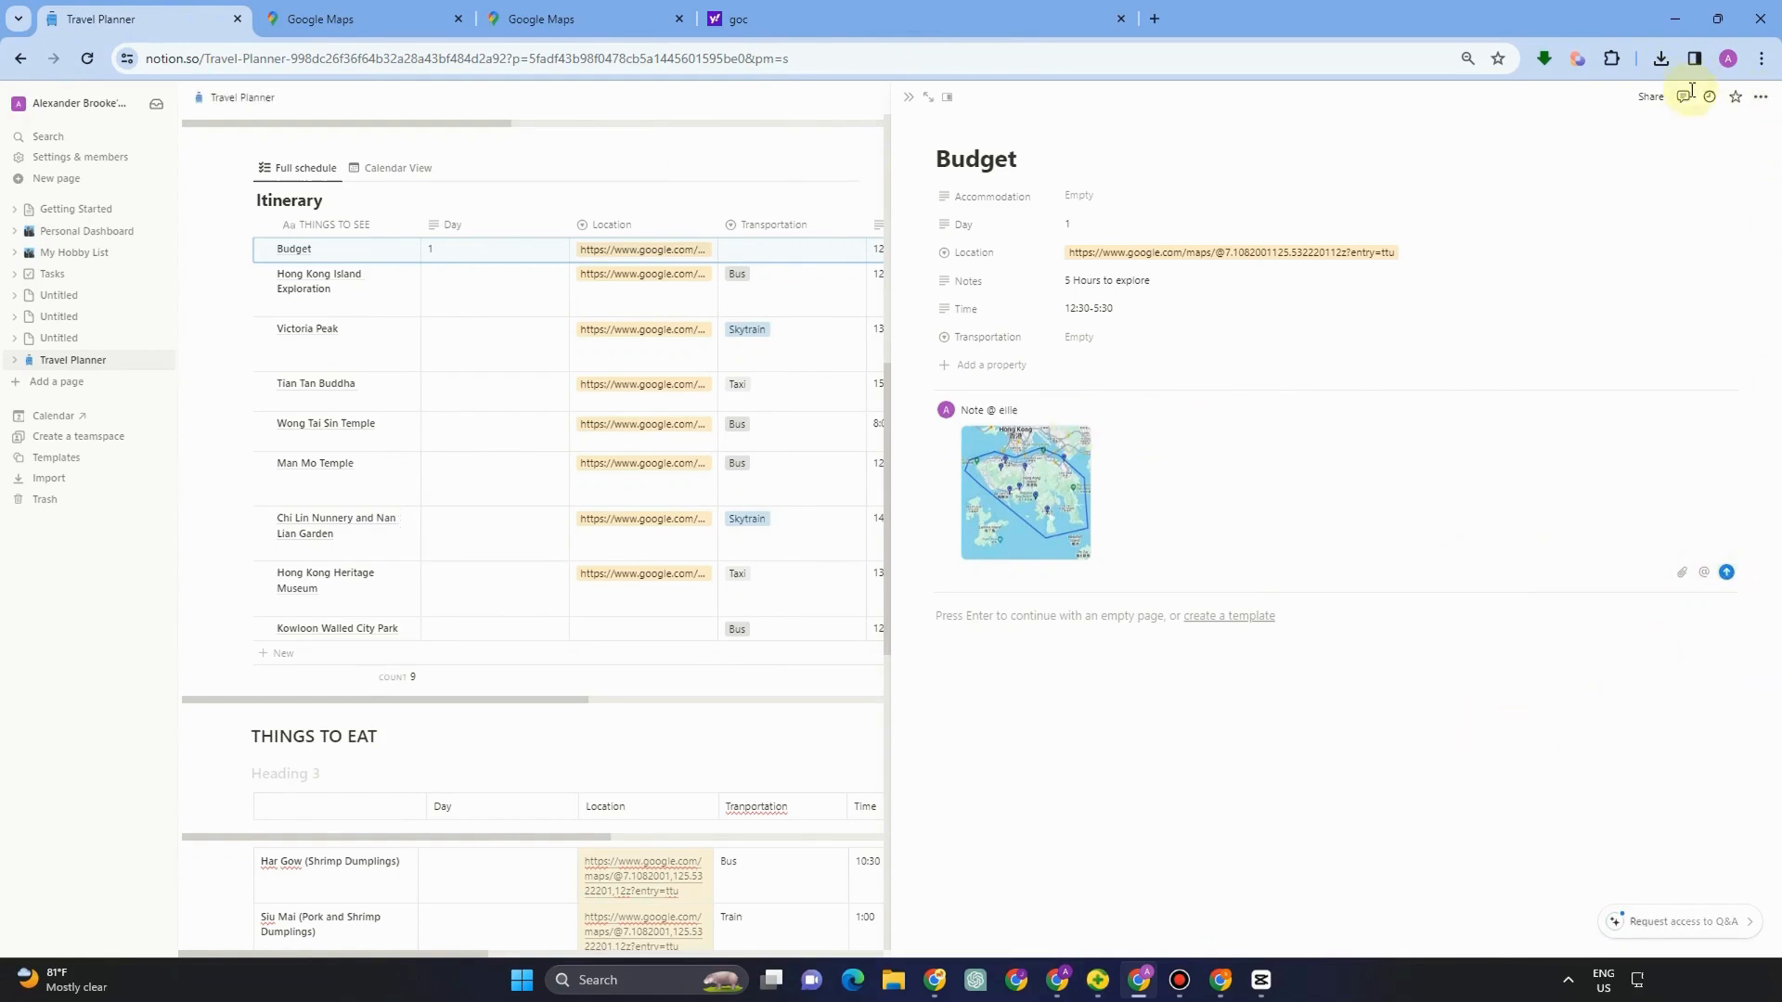
left_click(1761, 102)
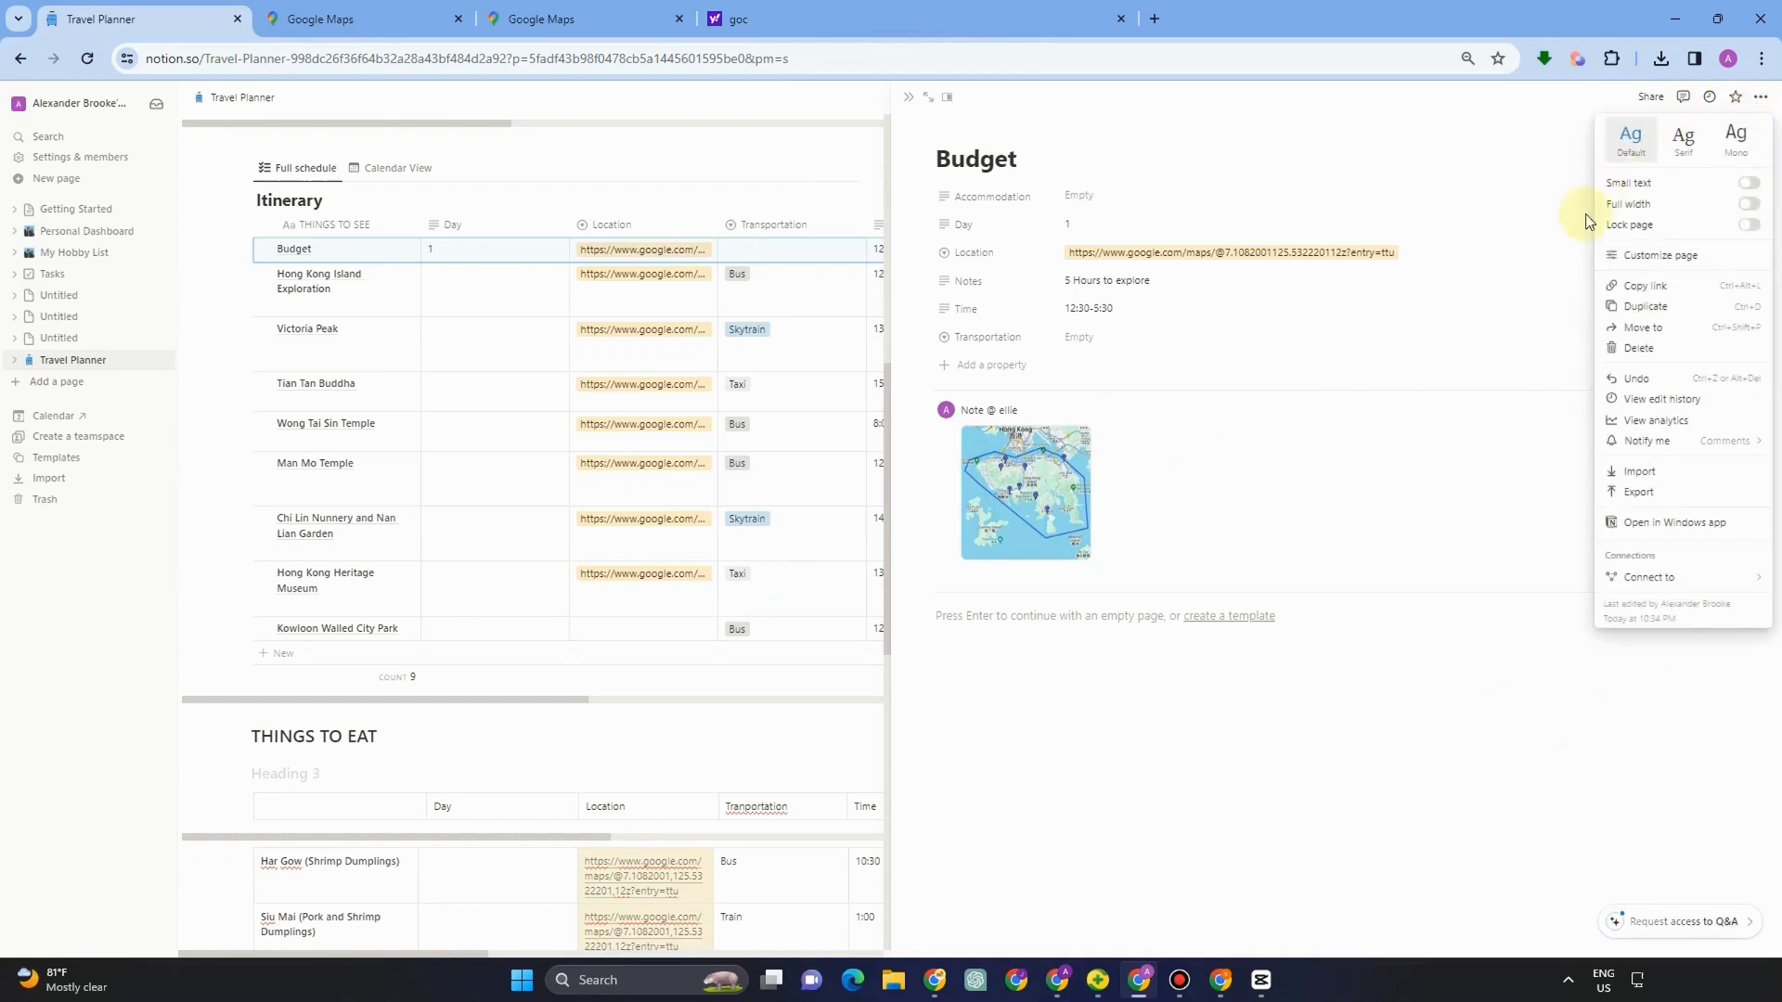
left_click(1475, 376)
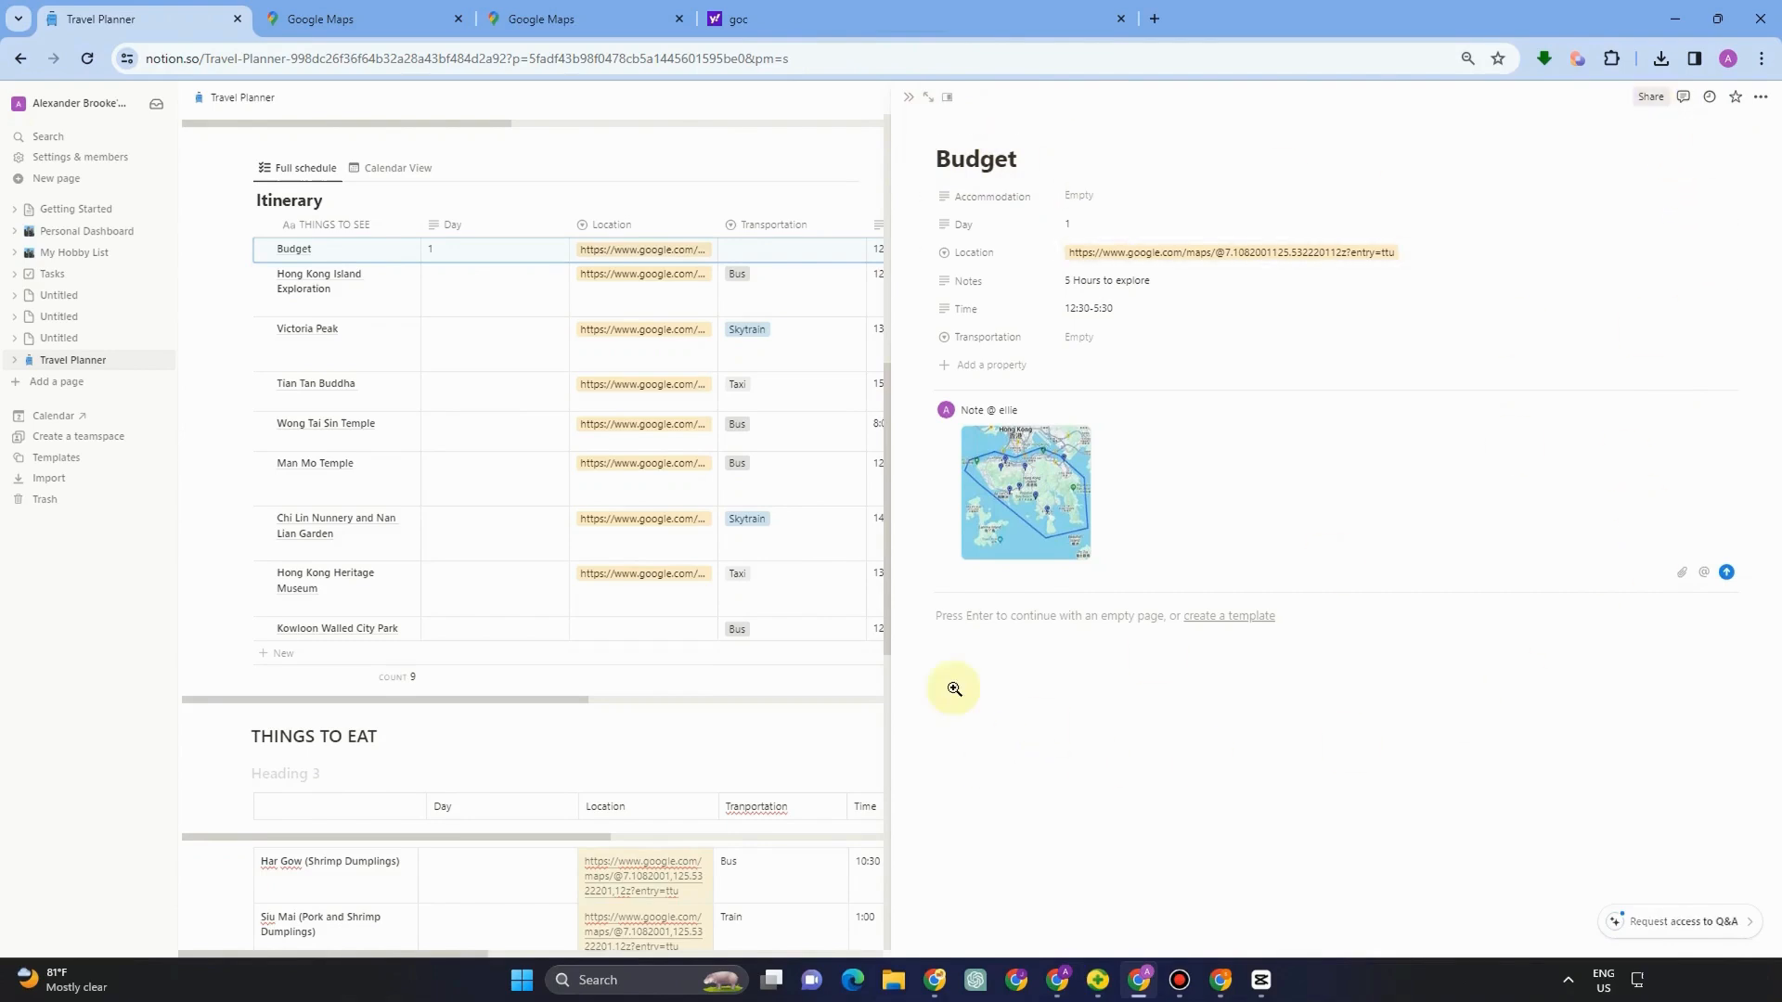
left_click(855, 759)
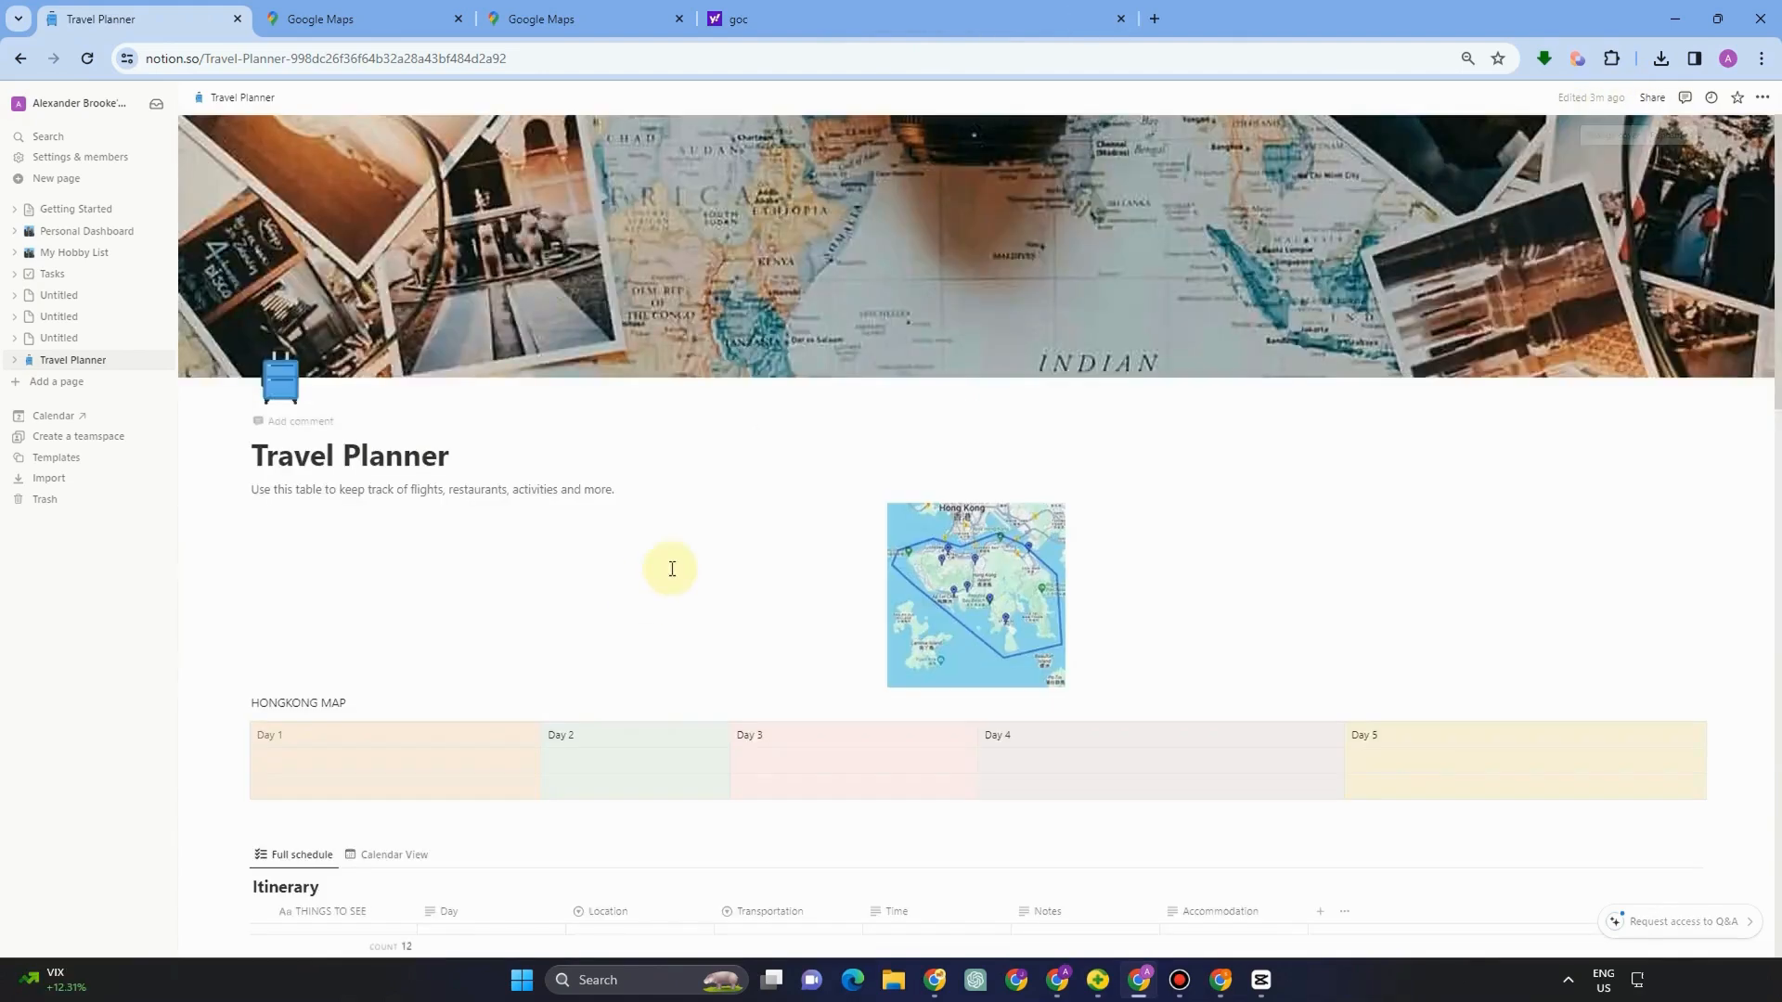
Step: Examine the property options of the Time and Accommodation columns in the Itinerary database
scroll(617, 569, "down", 8)
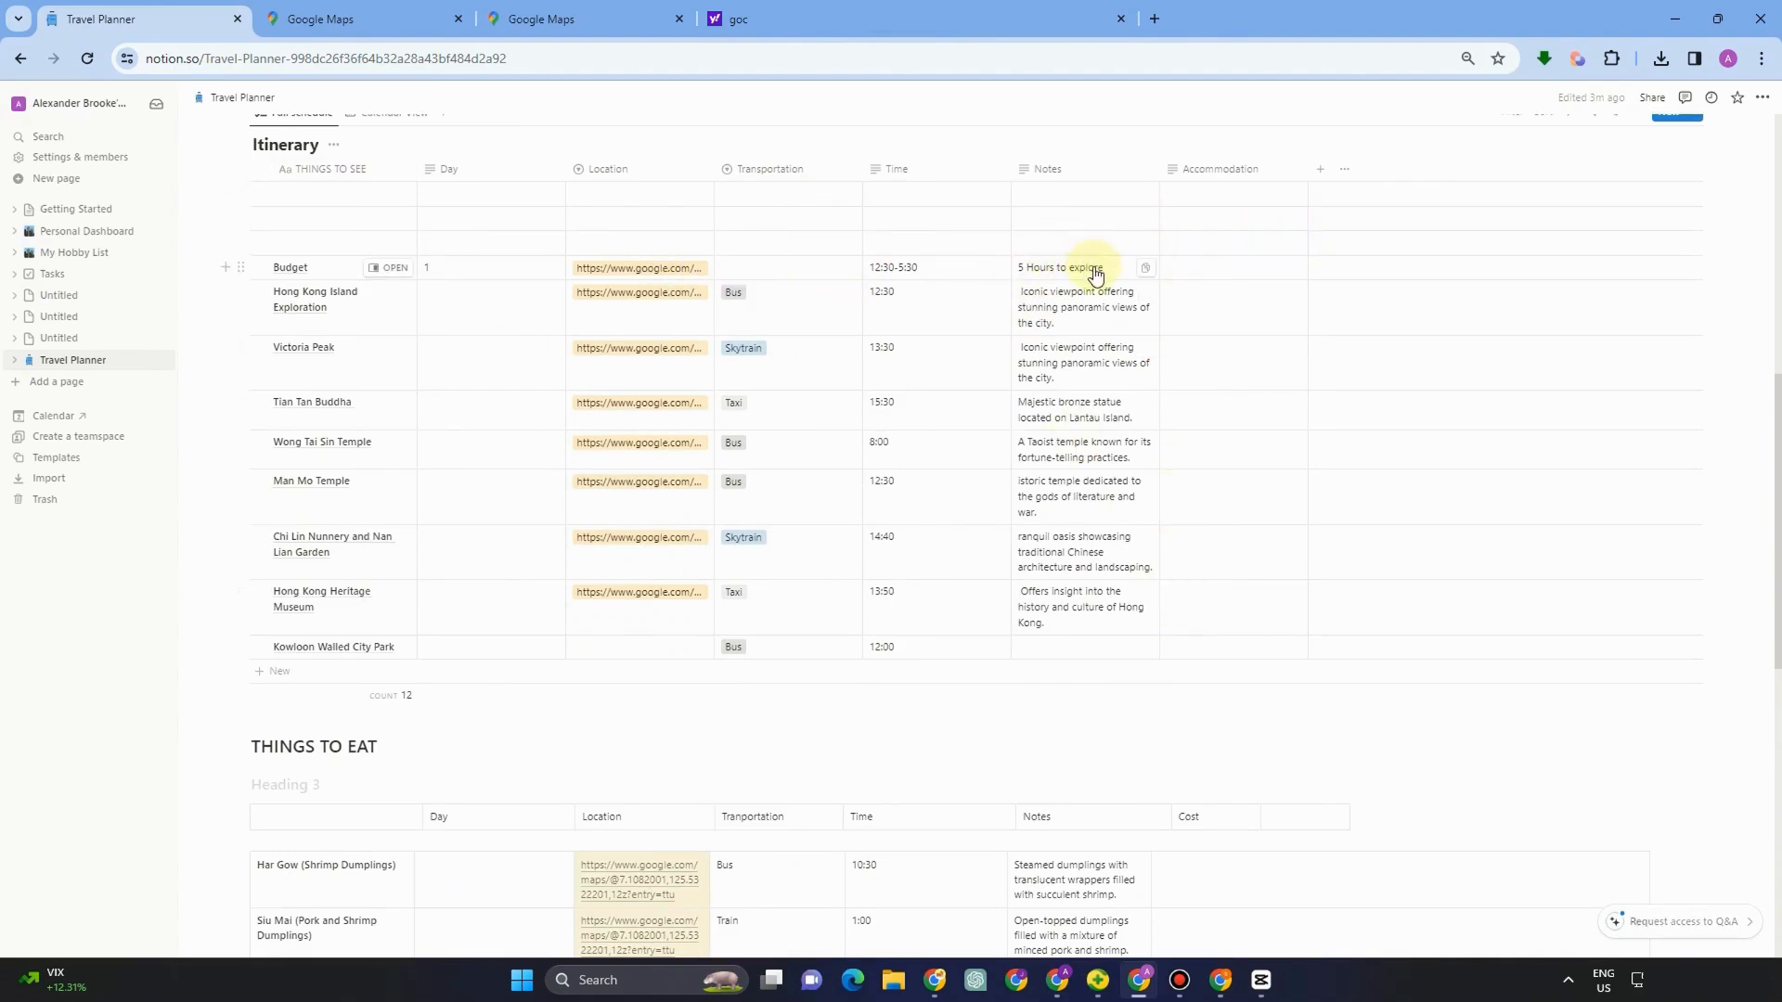
left_click(898, 168)
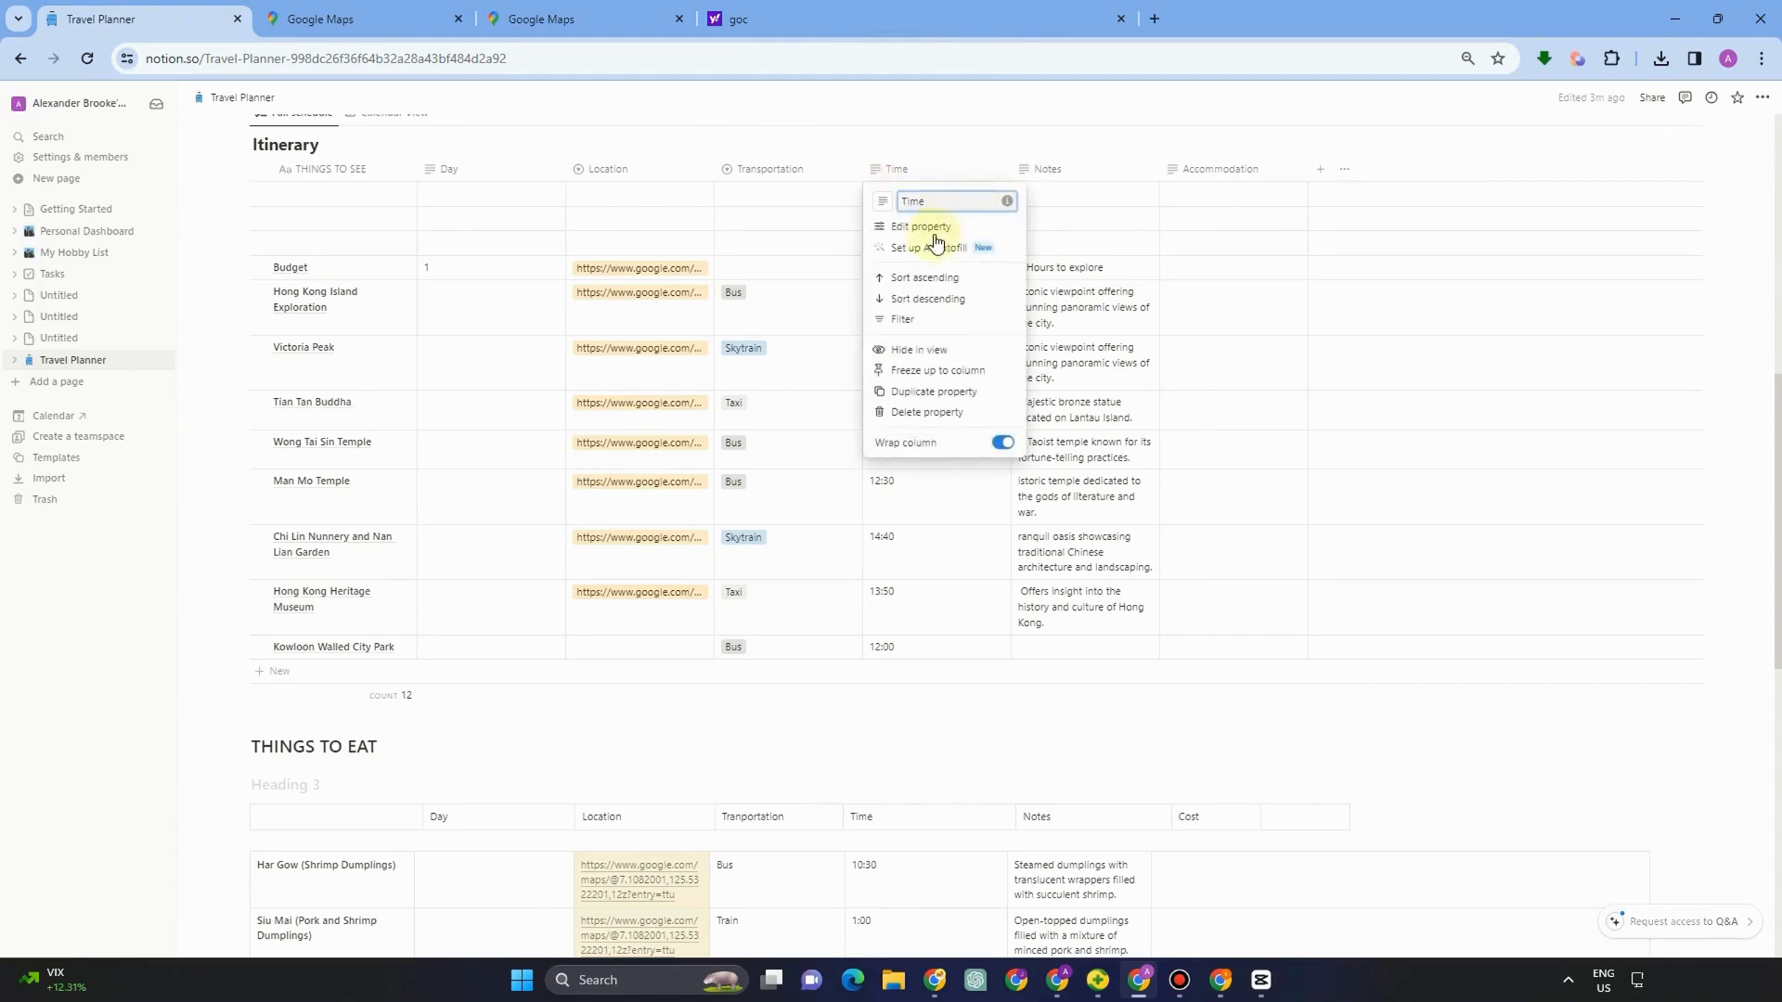
left_click(1204, 168)
left_click(1204, 168)
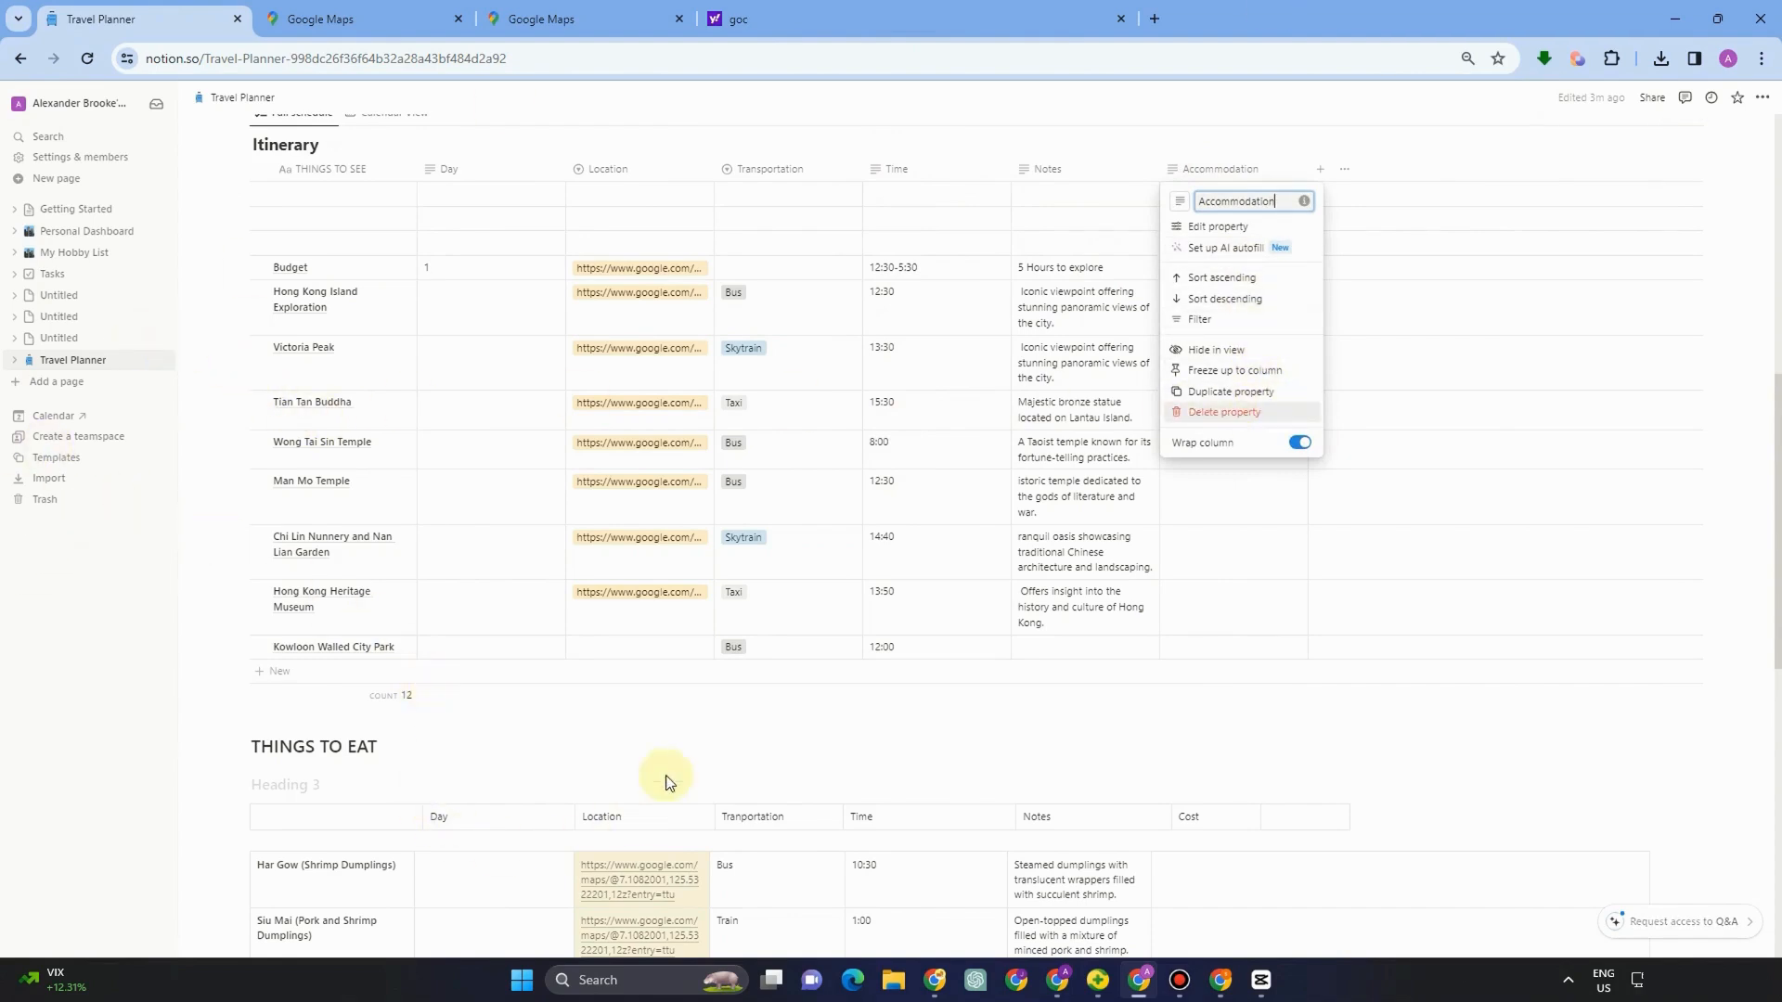
left_click(804, 730)
Step: Examine the block types that can be inserted below the empty table under LOGISTICS, from basic blocks to inline items
scroll(458, 784, "down", 9)
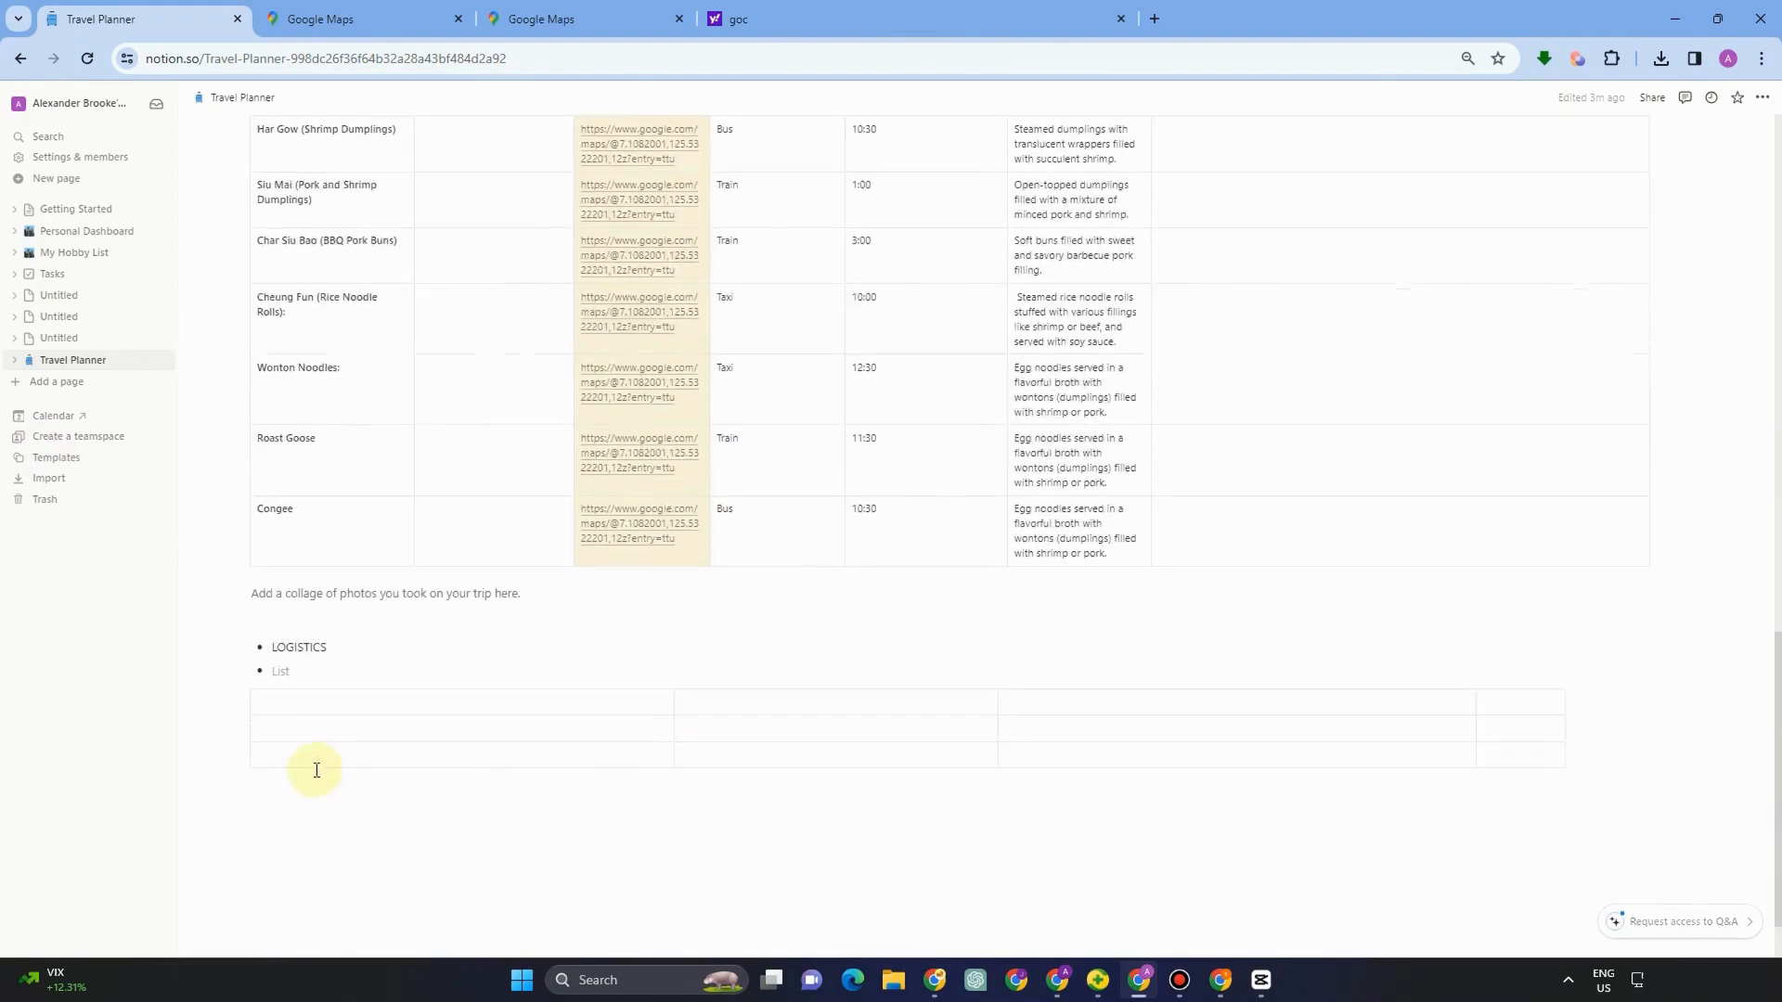
left_click(306, 724)
type("/")
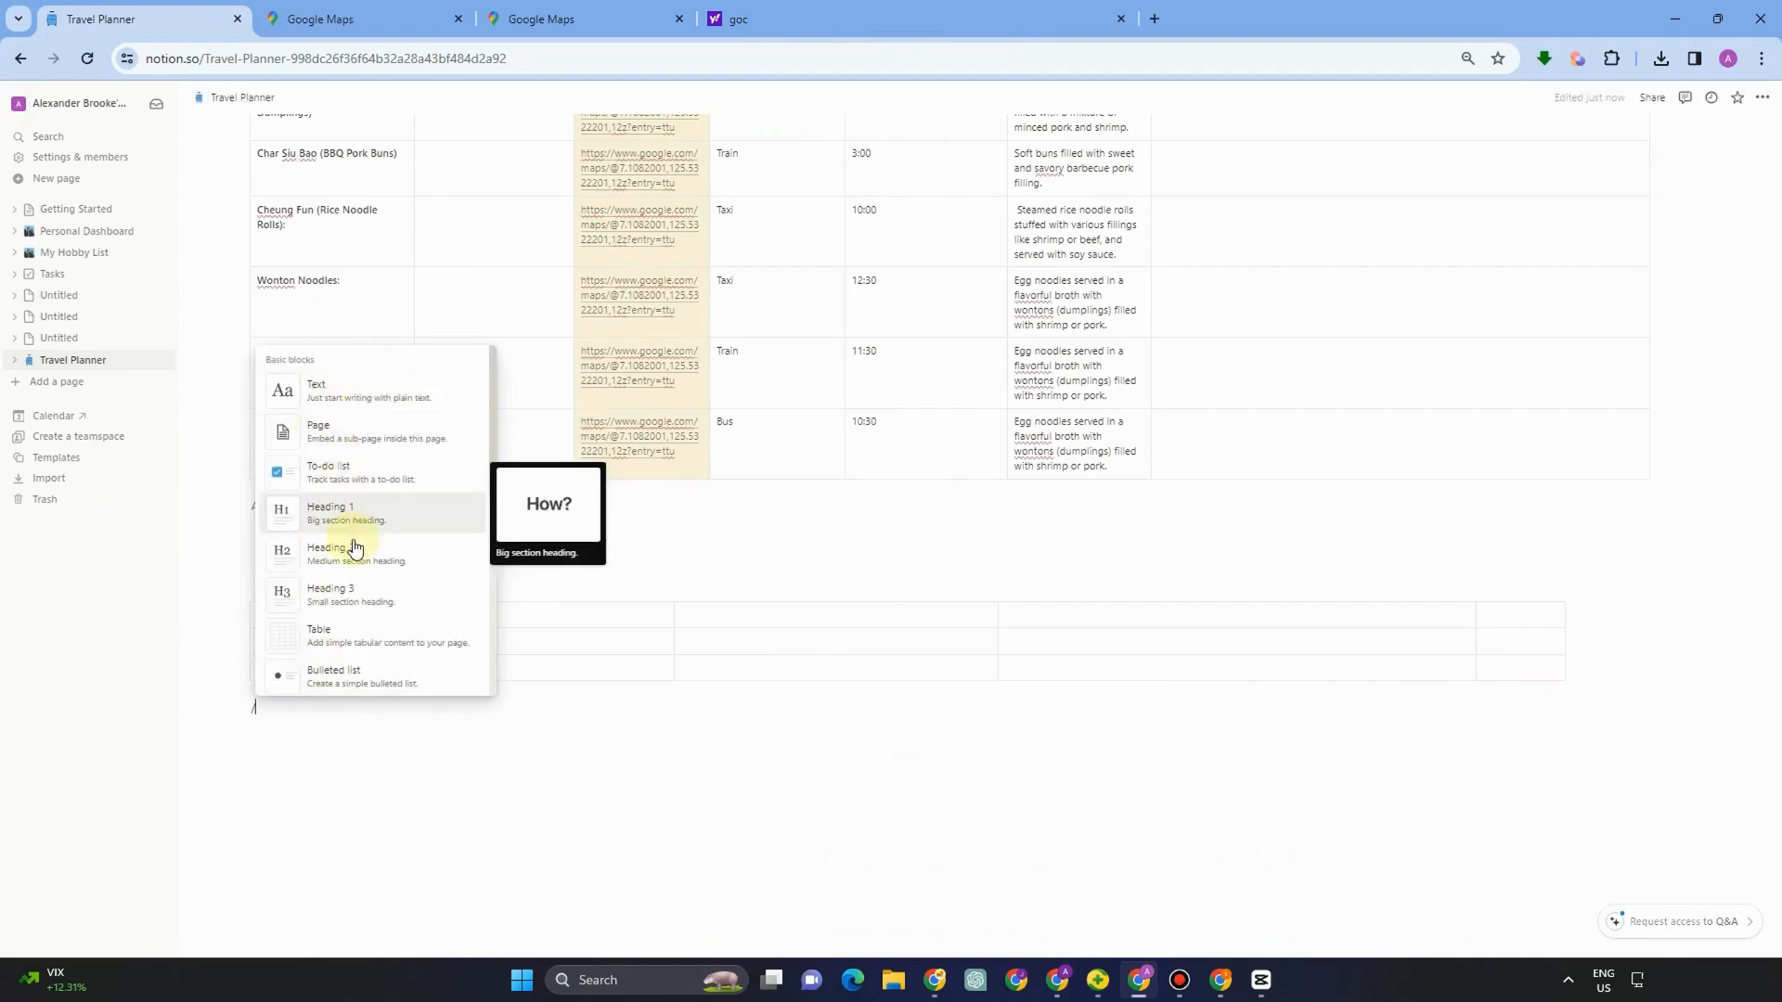
scroll(357, 589, "down", 3)
scroll(364, 614, "down", 3)
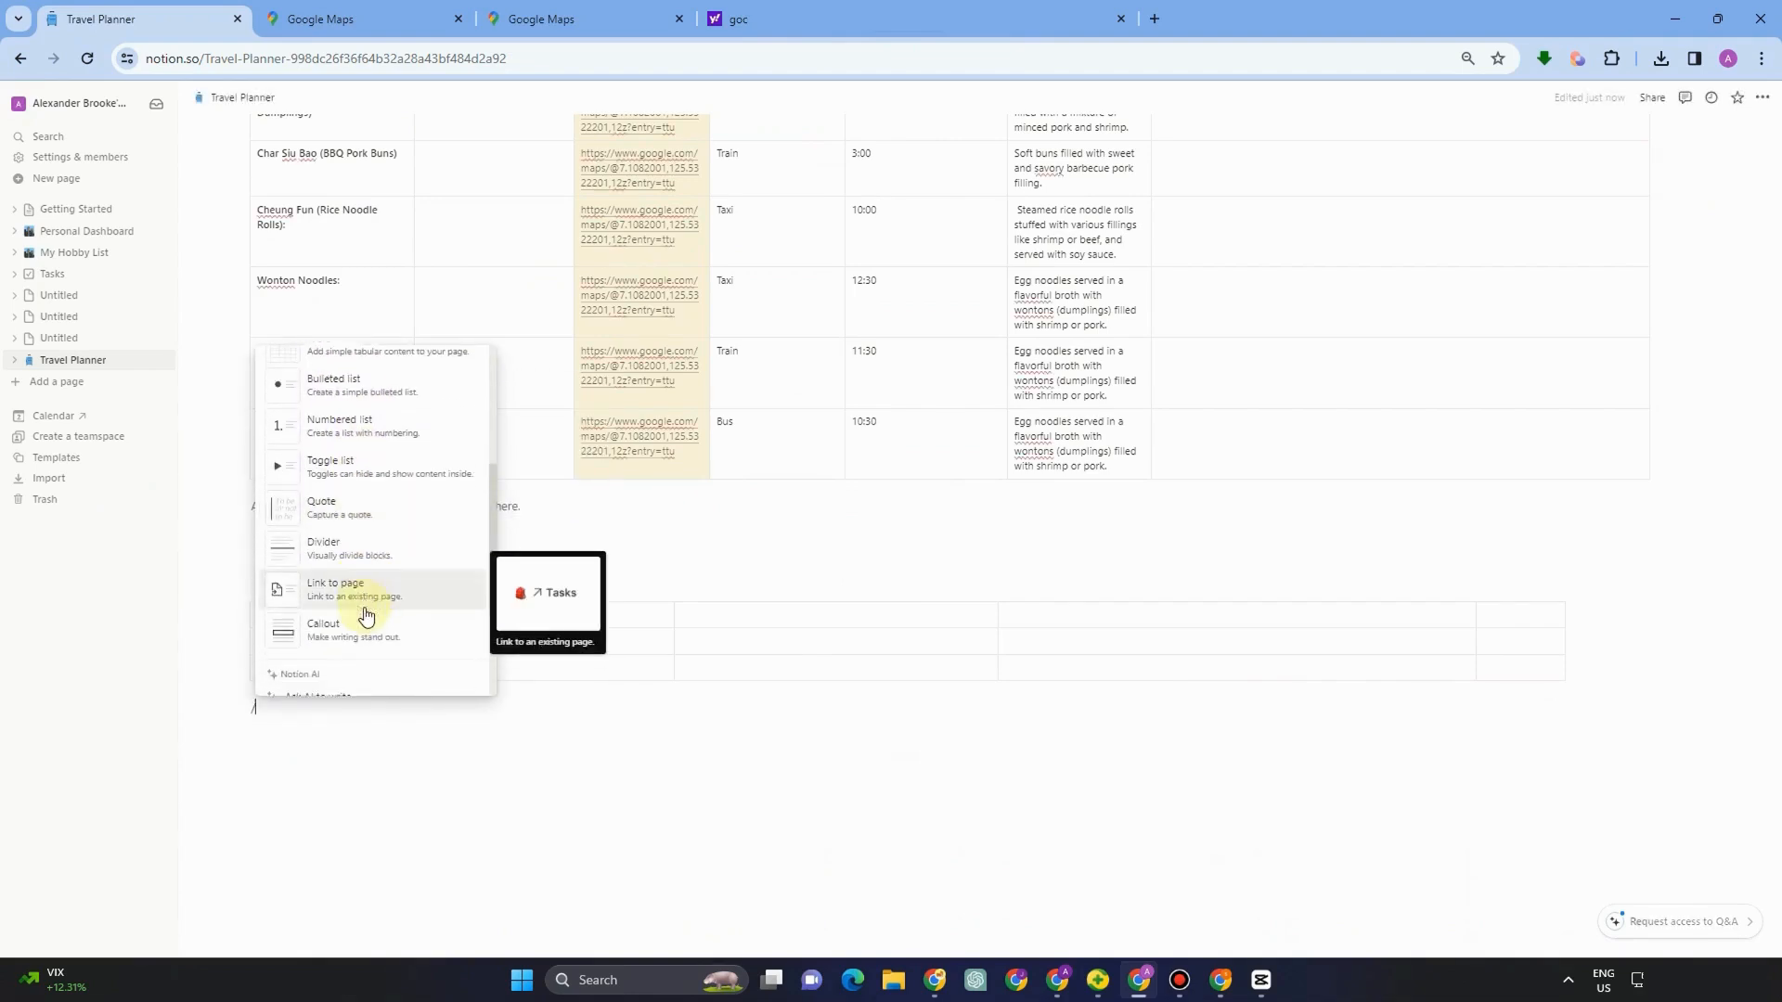
scroll(340, 613, "down", 4)
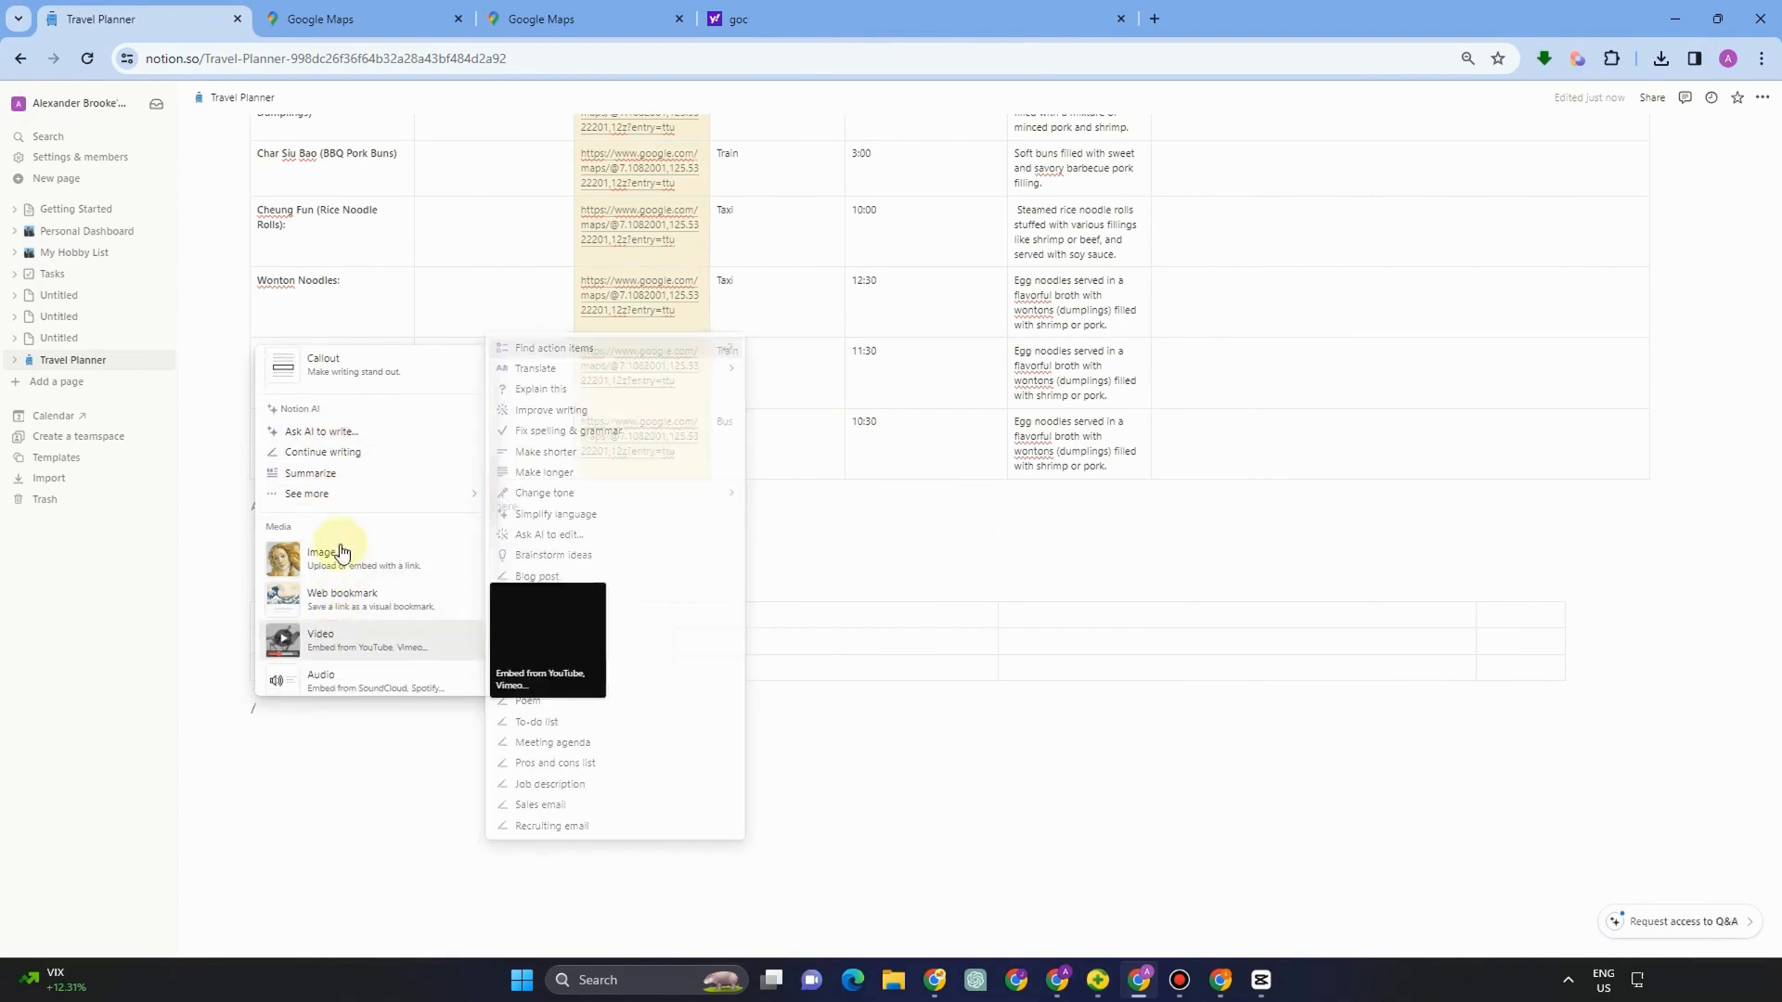
scroll(357, 599, "down", 3)
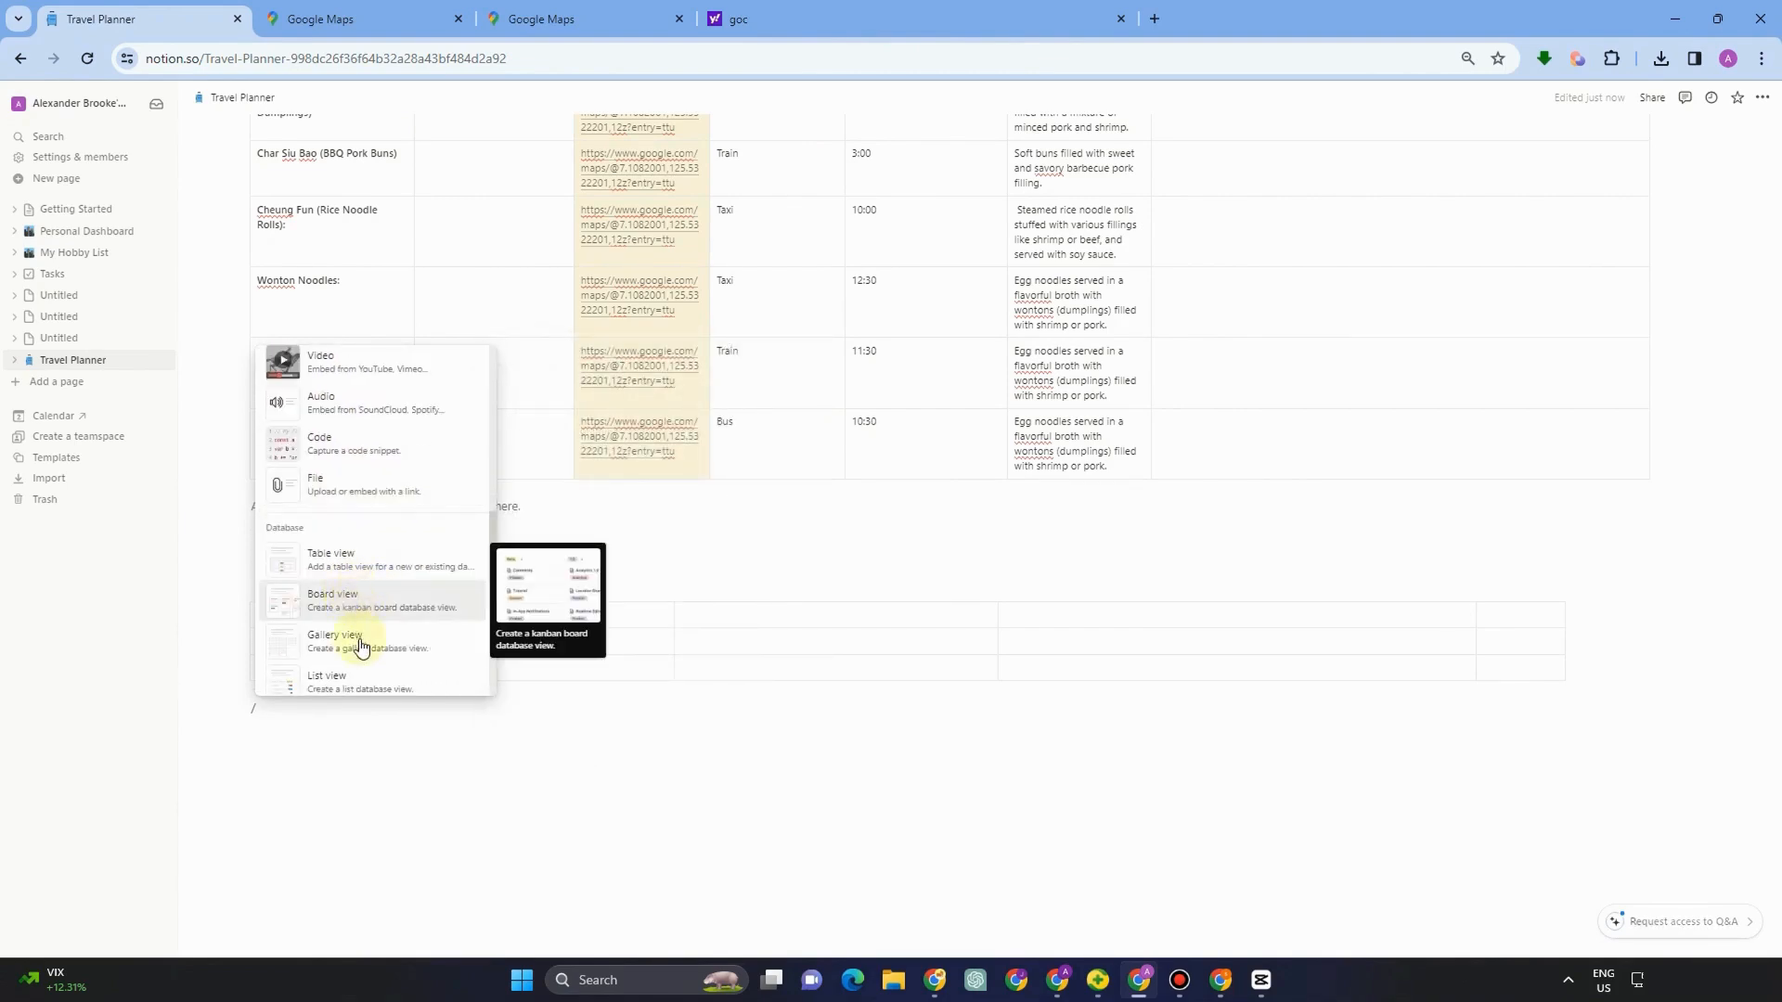
scroll(361, 644, "down", 5)
scroll(340, 626, "down", 3)
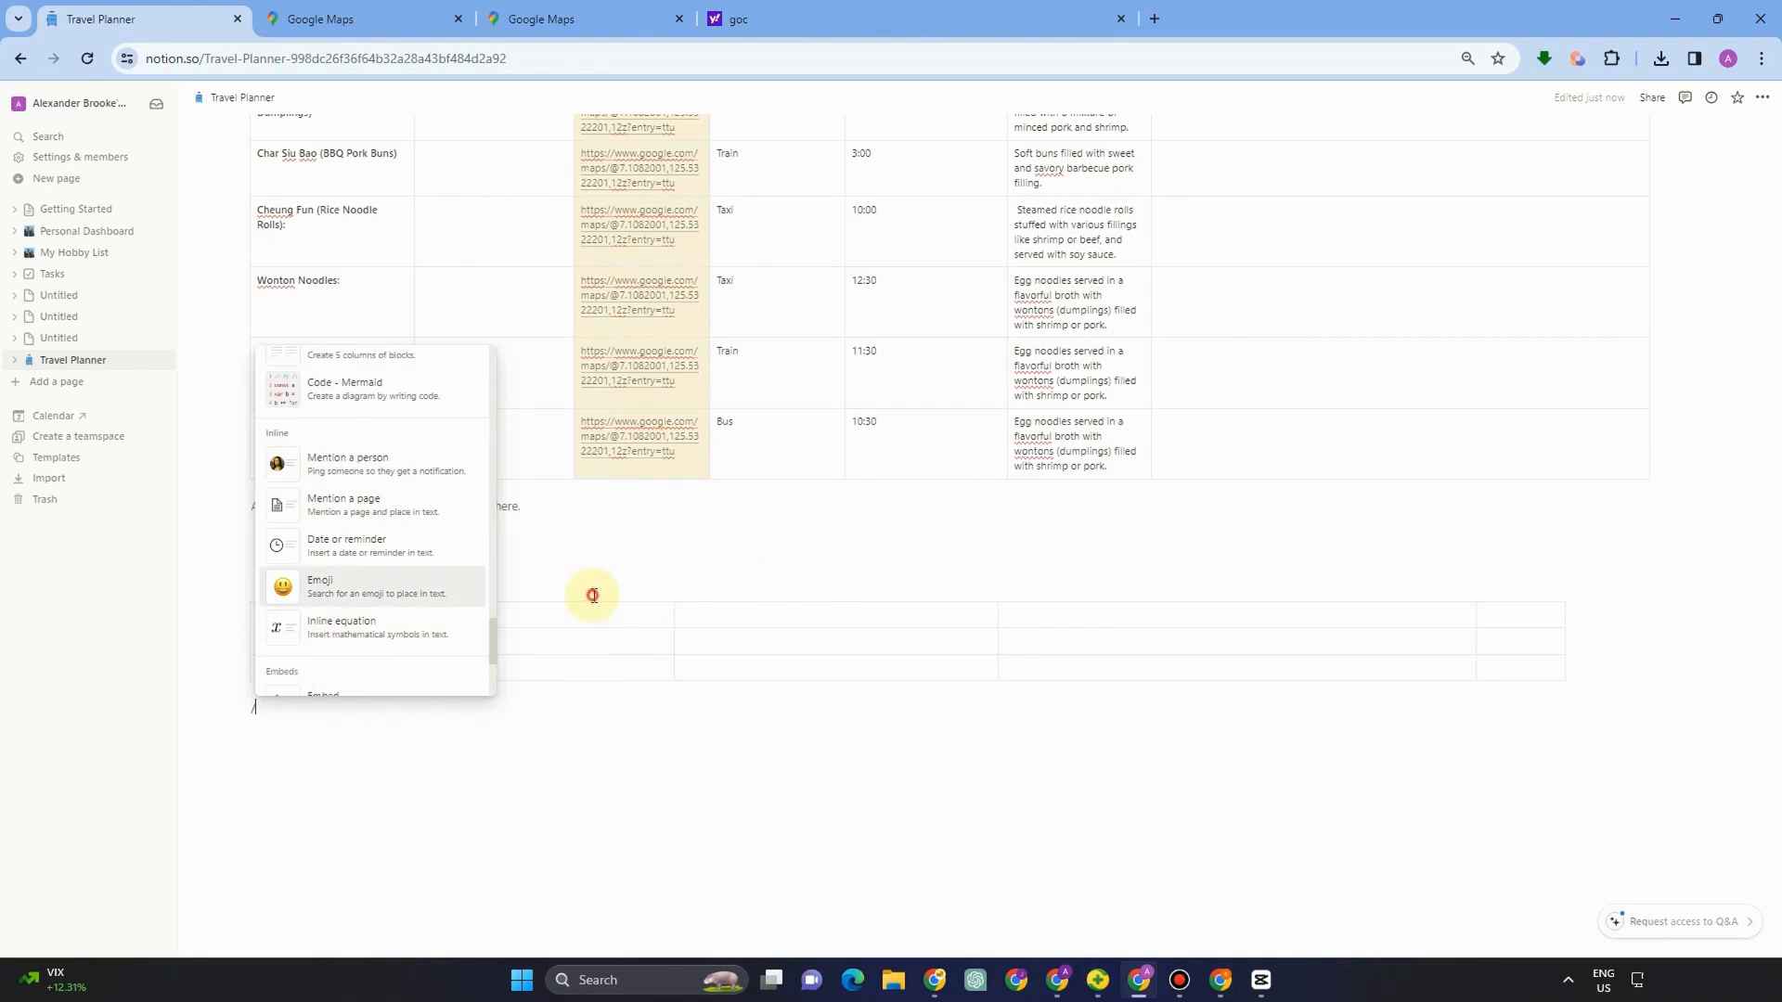
key("Escape")
Step: Select the whole transportation column of the THINGS TO EAT dishes table
scroll(1019, 637, "up", 4)
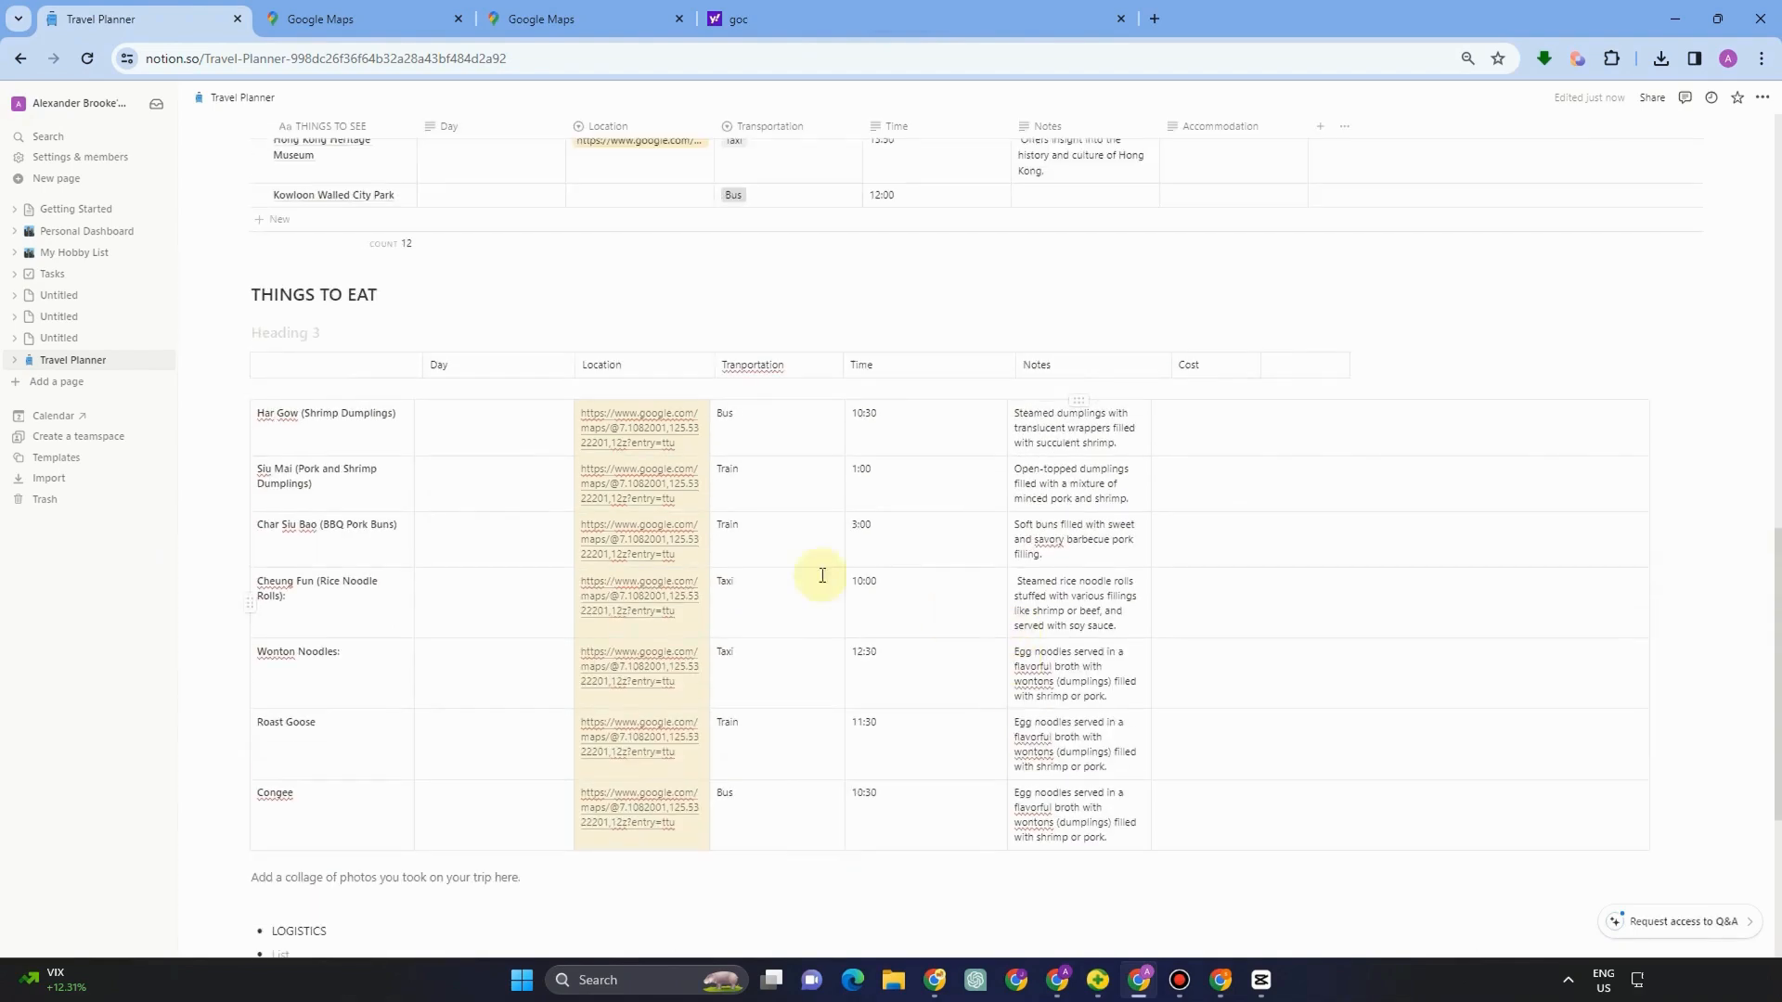
left_click(490, 438)
left_click(791, 432)
left_click(777, 400)
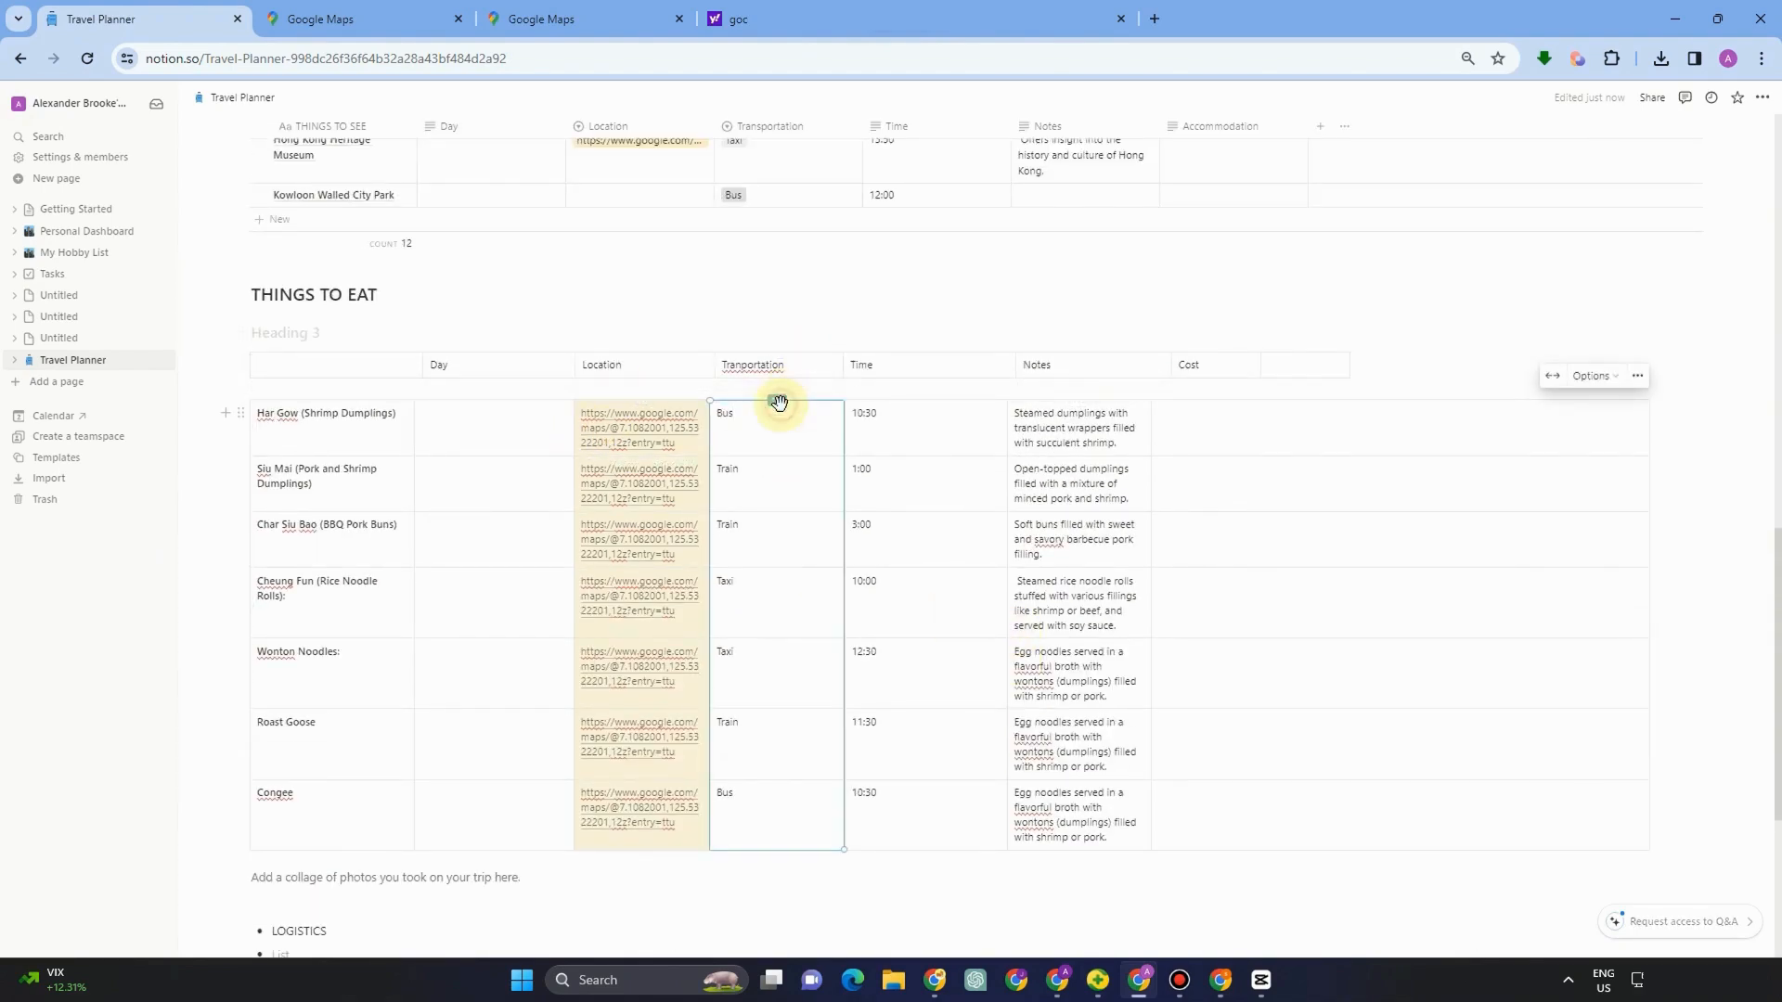